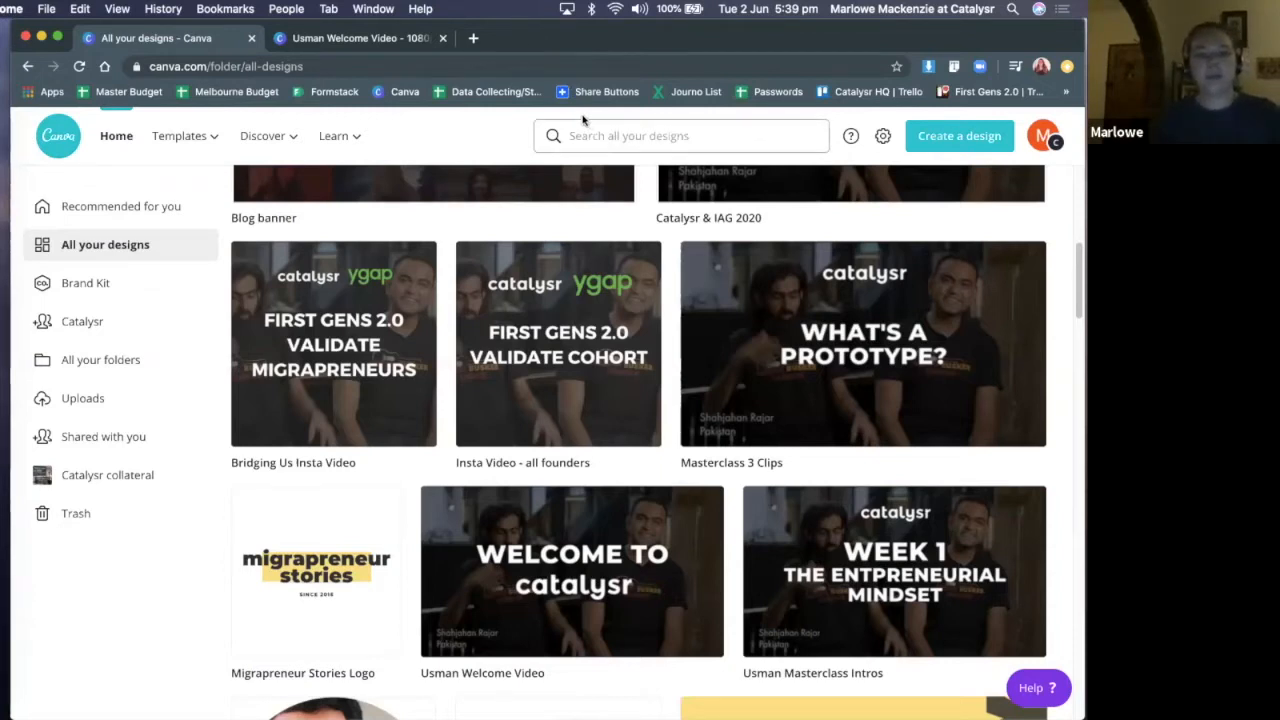
Switch to QuickTime Player to look at the Masterclass Intros 7-12.mov recording and reposition its window
key("ctrl+Up")
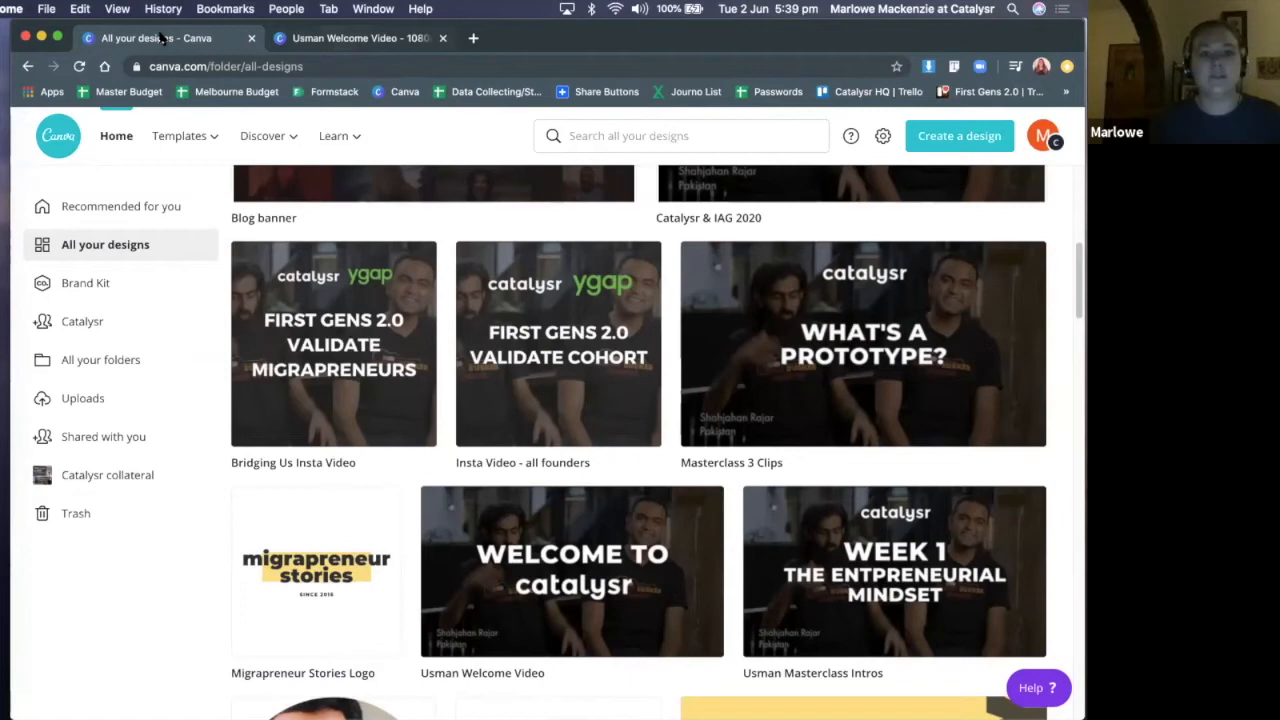
left_click(360, 38)
left_click(473, 38)
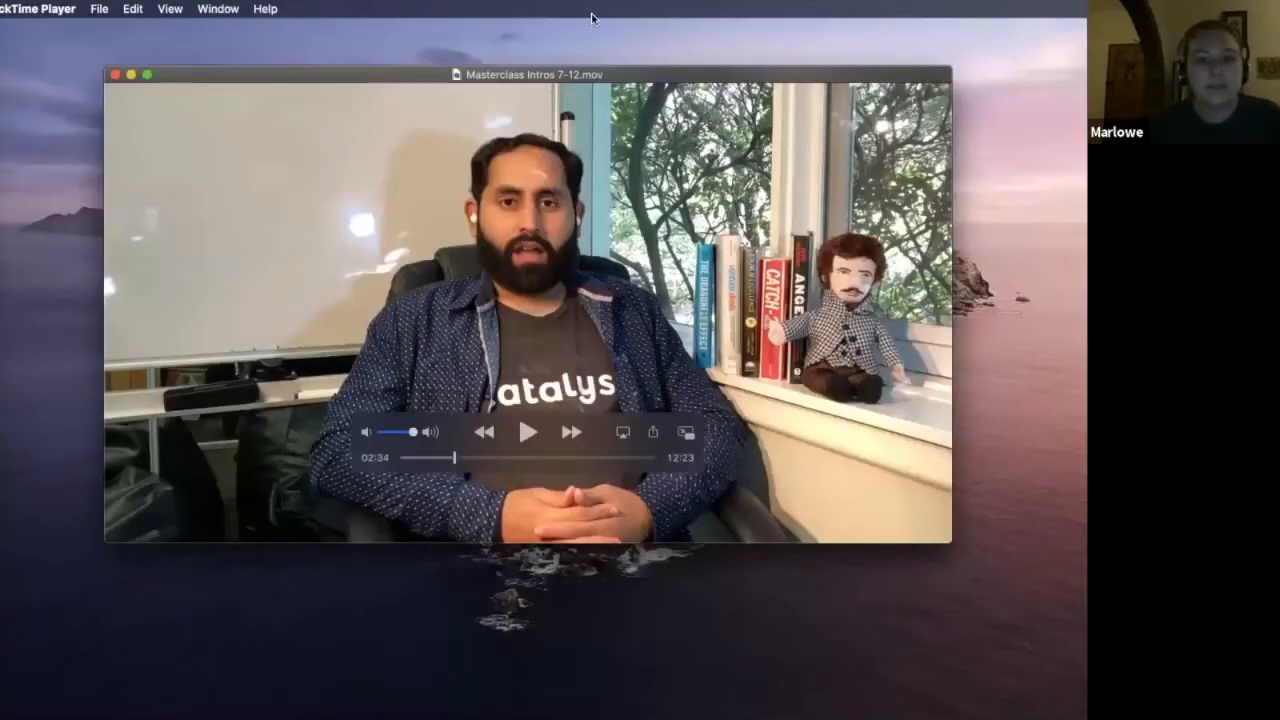
left_click_drag(884, 205, 849, 158)
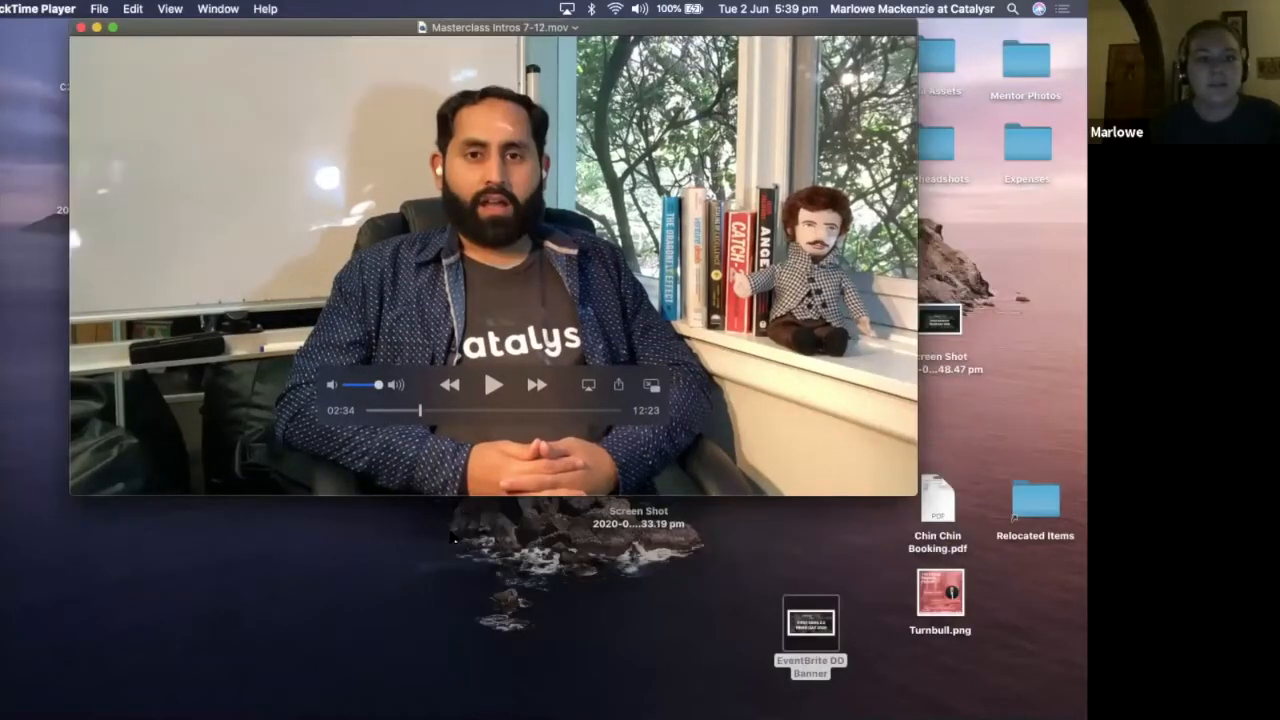
left_click_drag(248, 45, 584, 152)
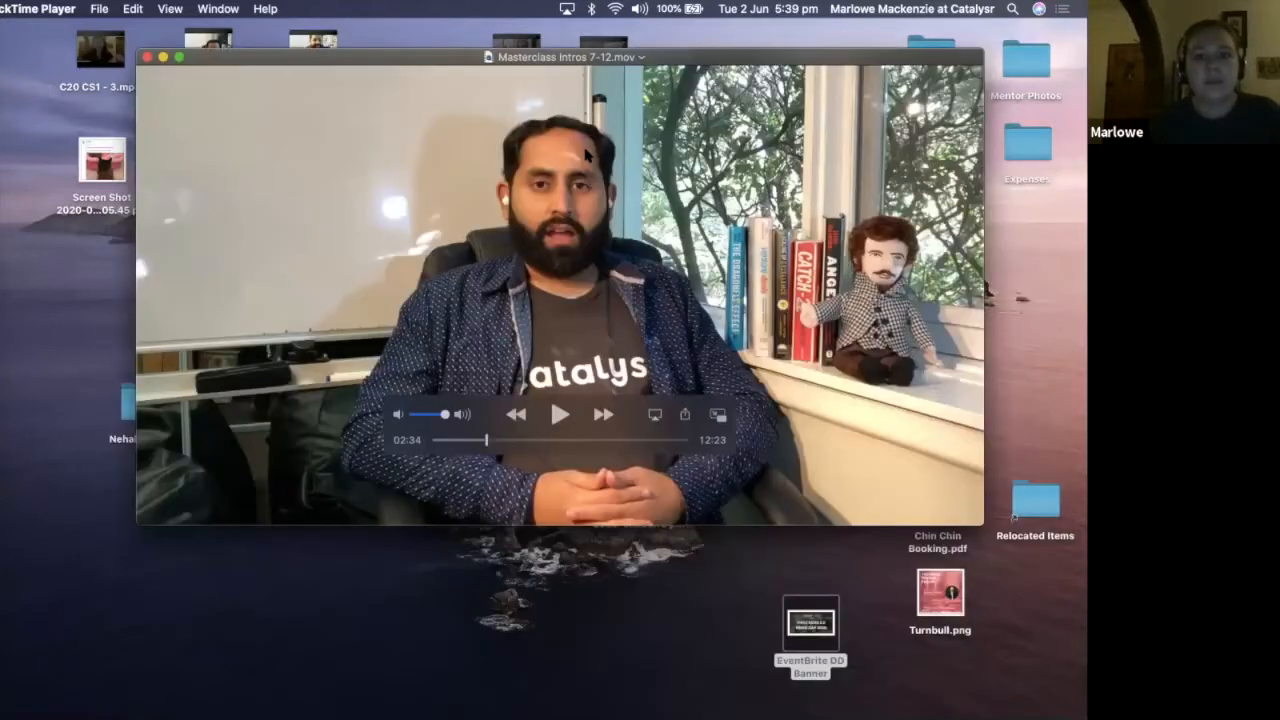
key("ctrl+Left")
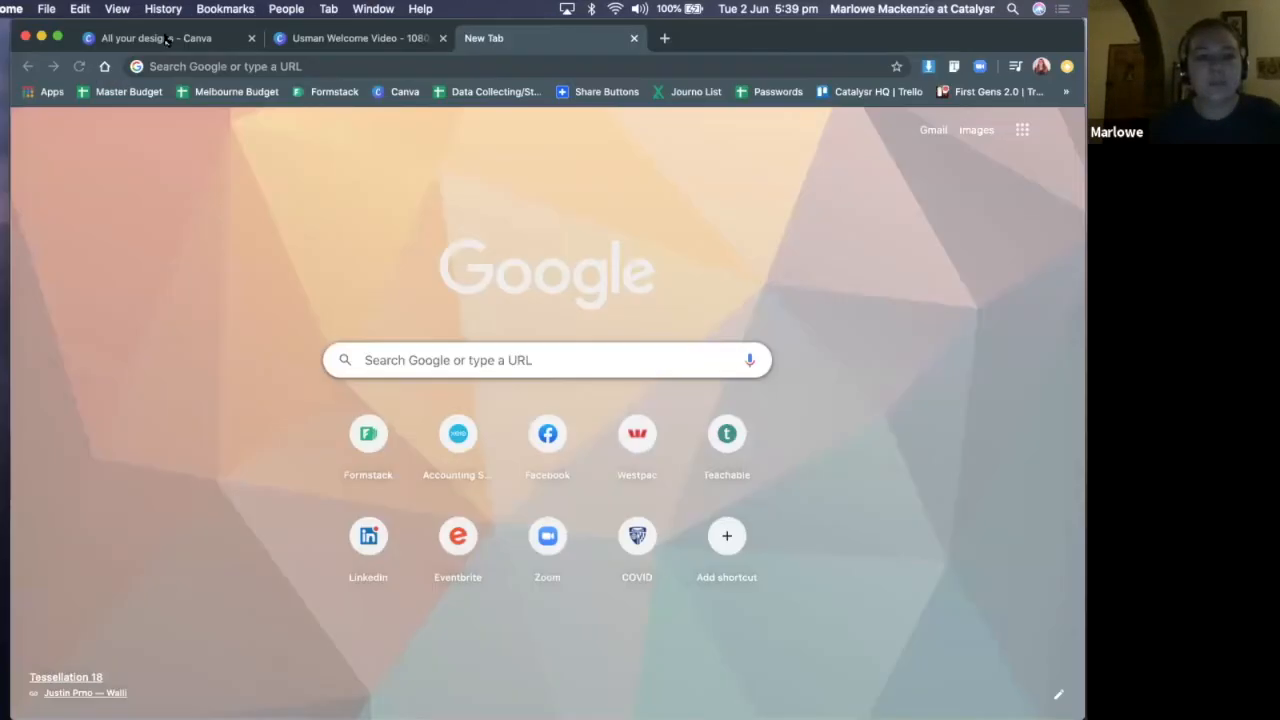
Switch back to the Canva browser window and look through the existing designs in All your designs
left_click(345, 39)
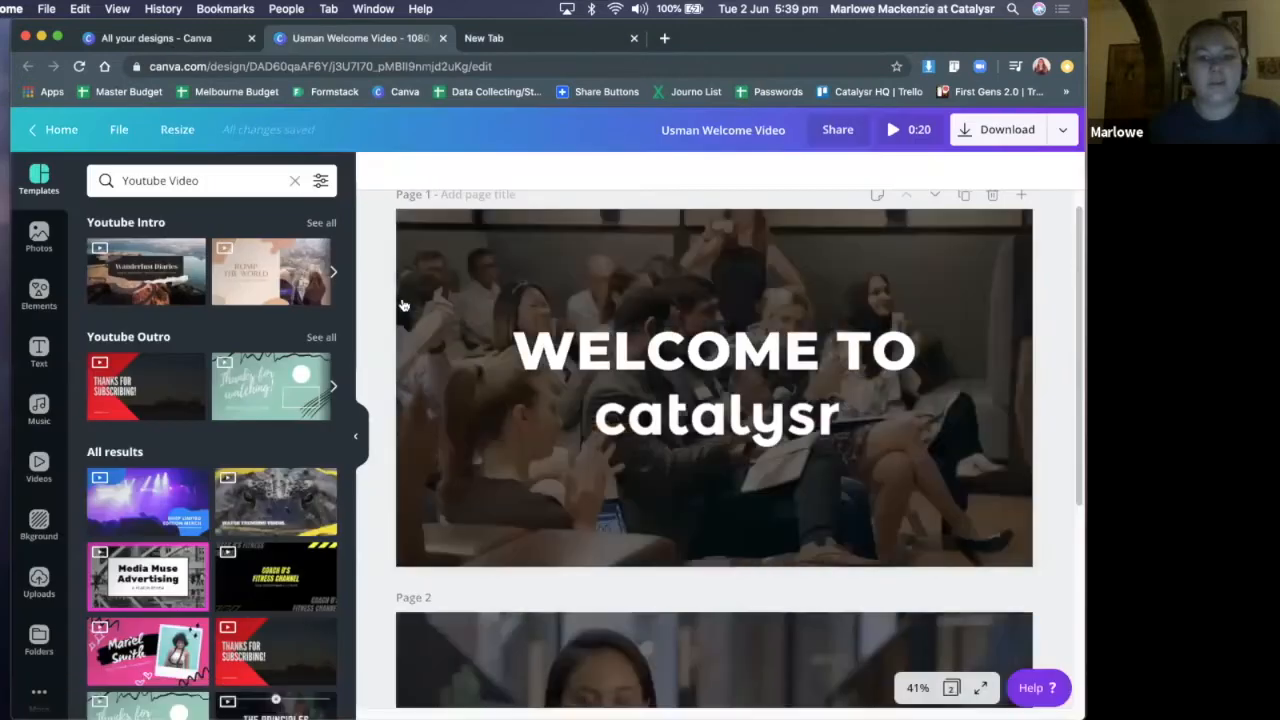
left_click(156, 38)
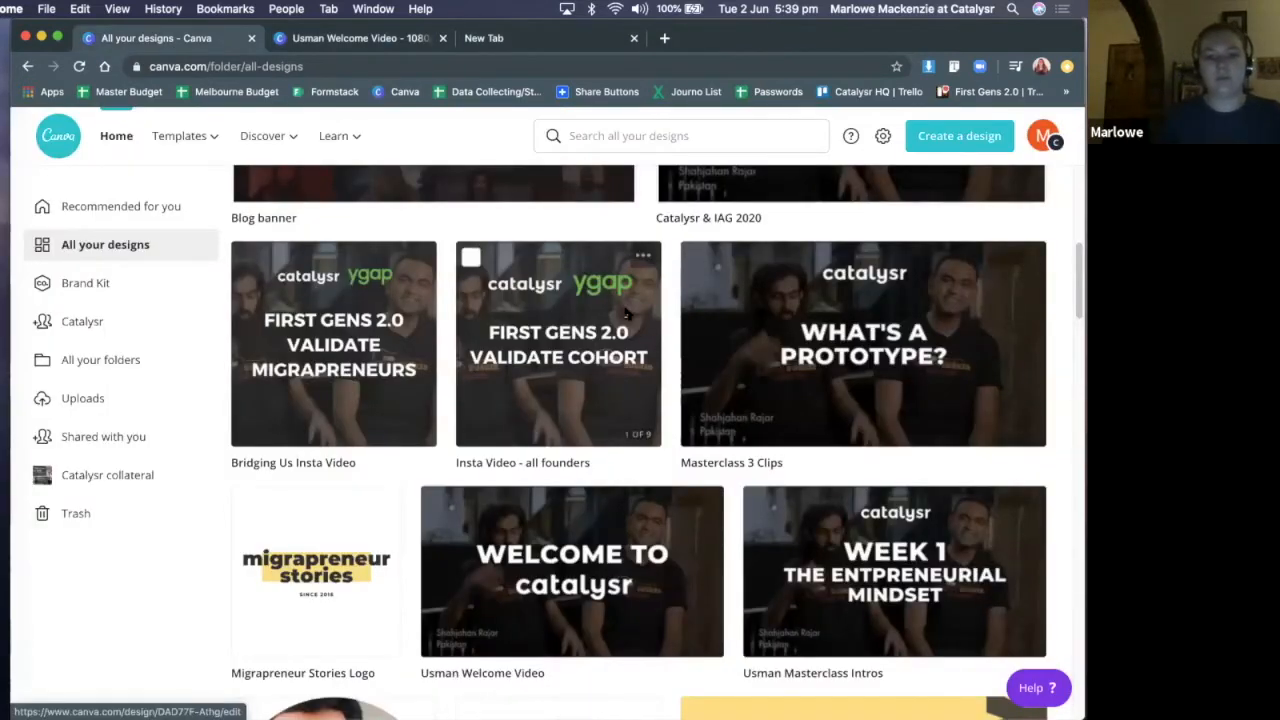
scroll(650, 338, "down", 5)
scroll(620, 300, "down", 1)
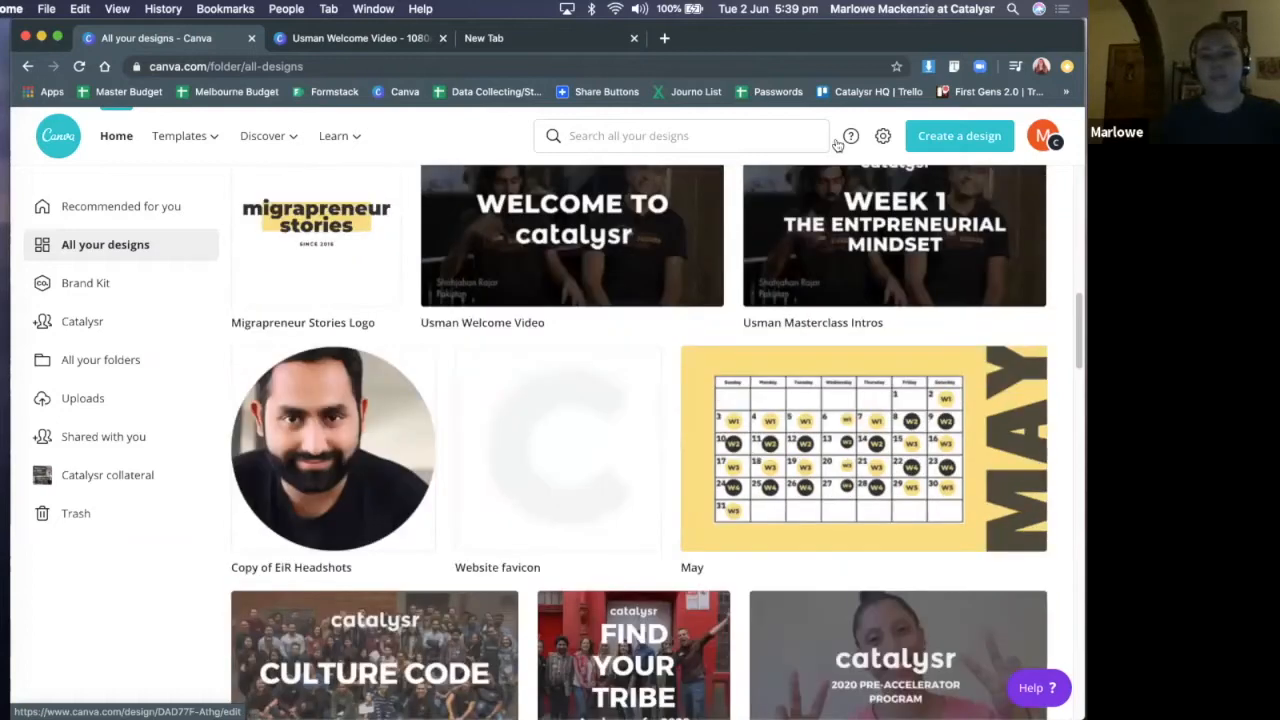
Open the existing welcome video design, play its preview through to the end with the sound muted, and close the preview
left_click(355, 38)
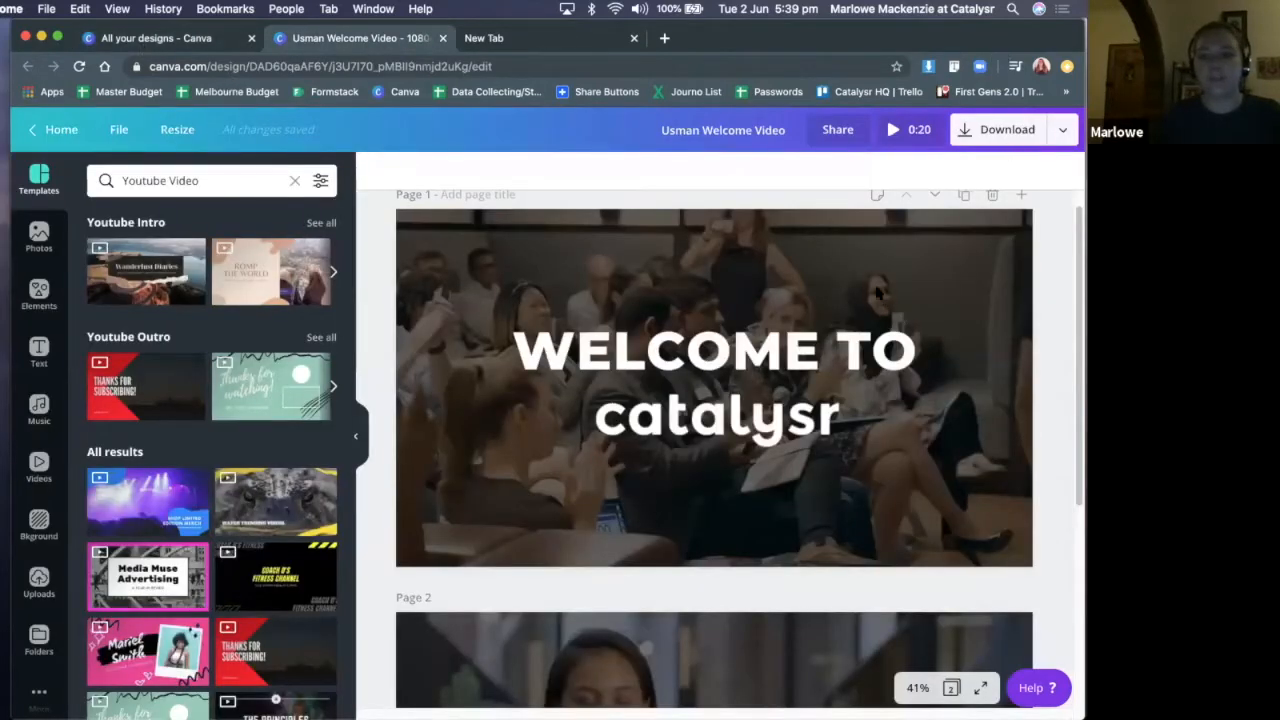
scroll(800, 350, "down", 1)
left_click(800, 350)
scroll(800, 350, "up", 1)
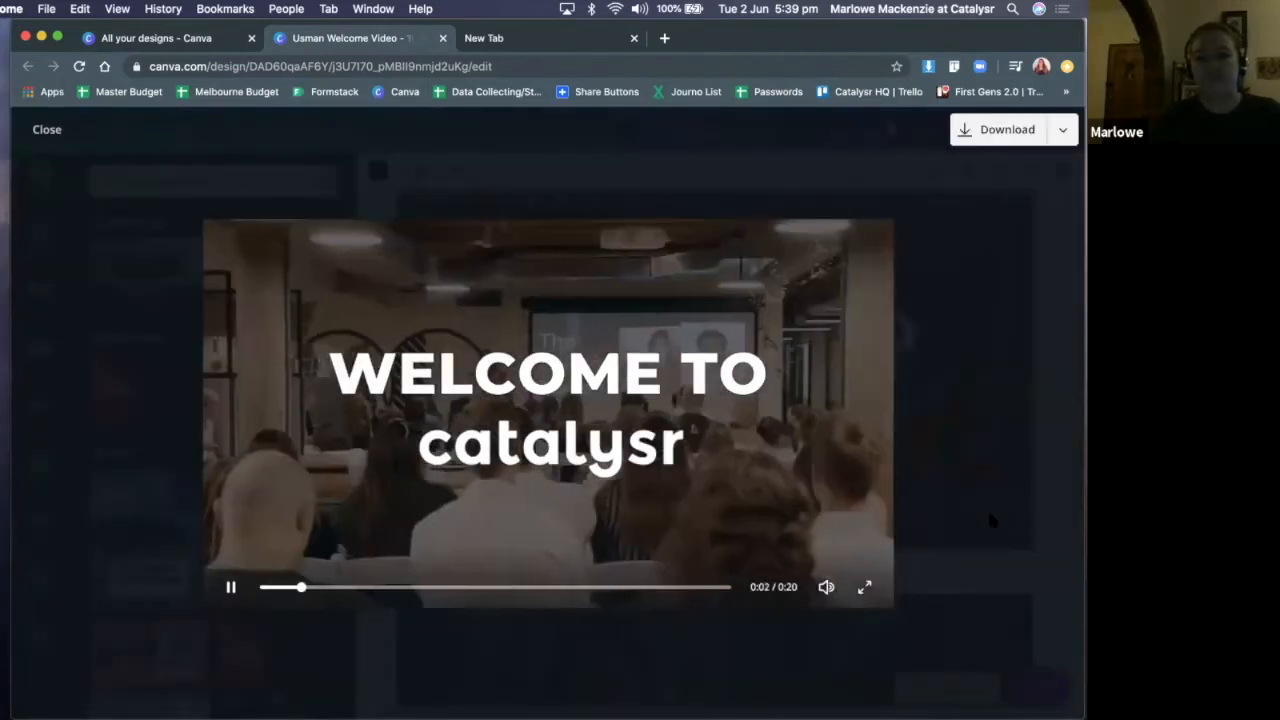
key("m")
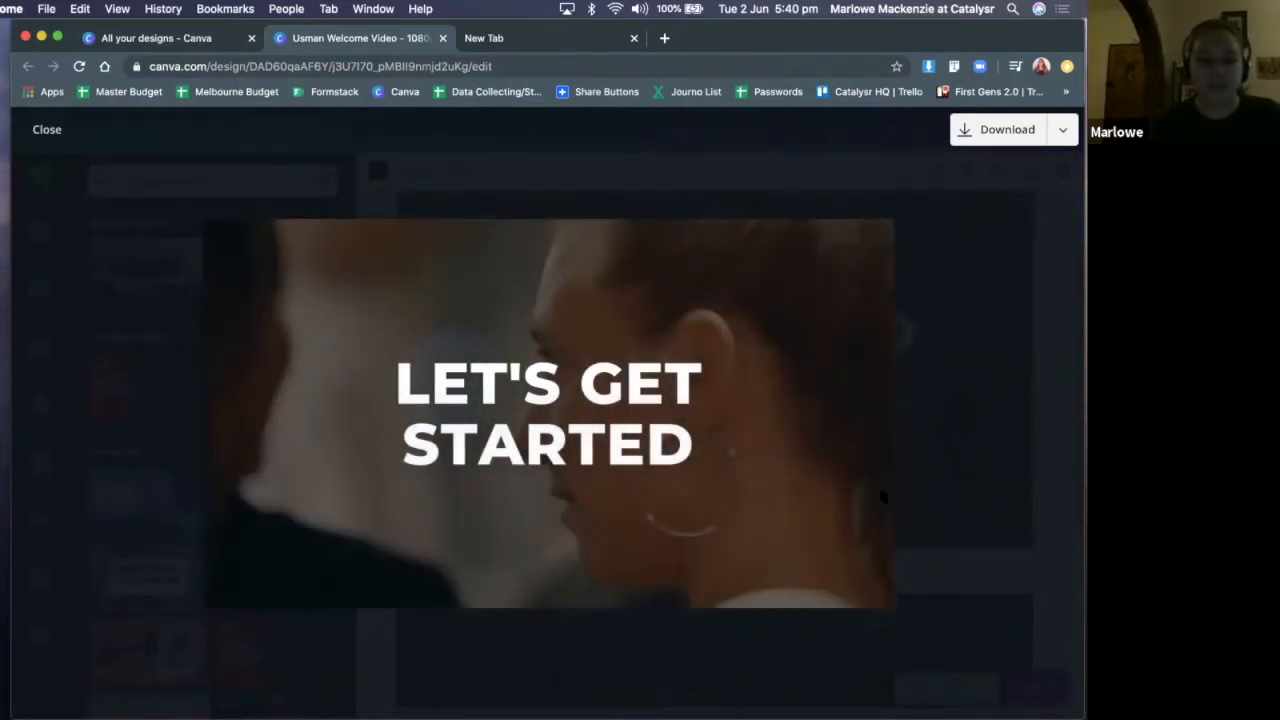
mouse_move(541, 474)
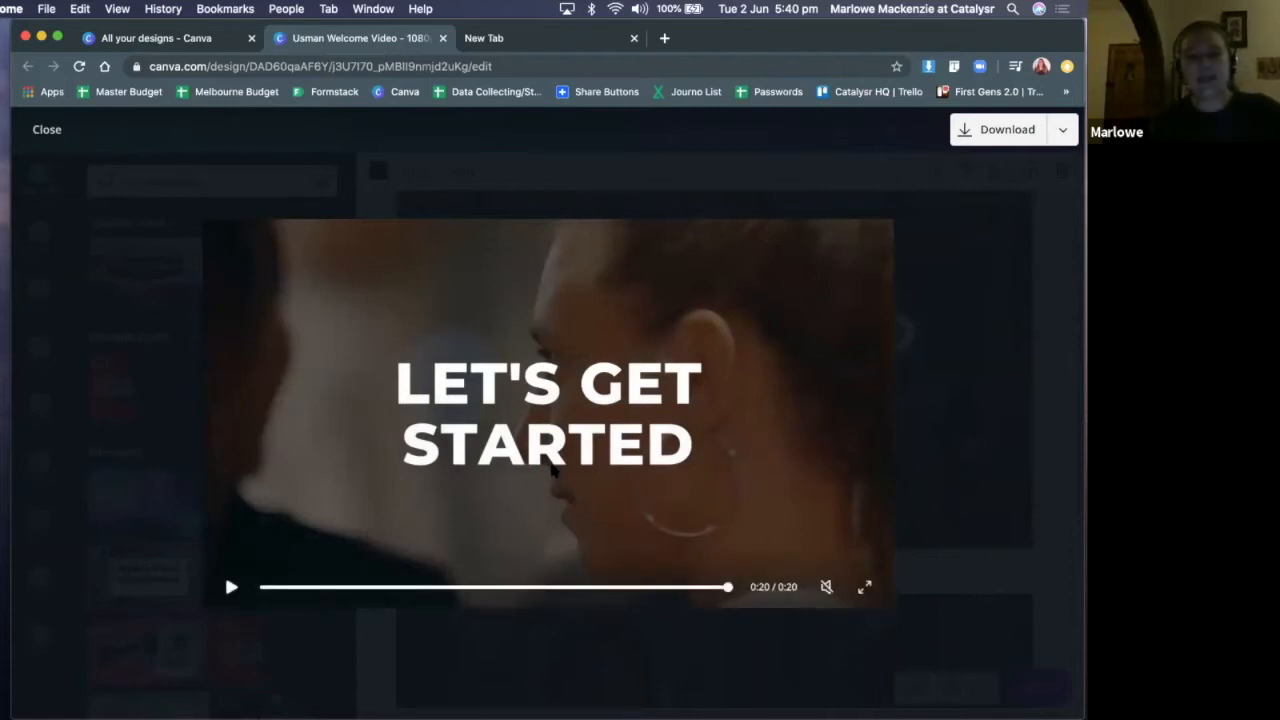
key("Escape")
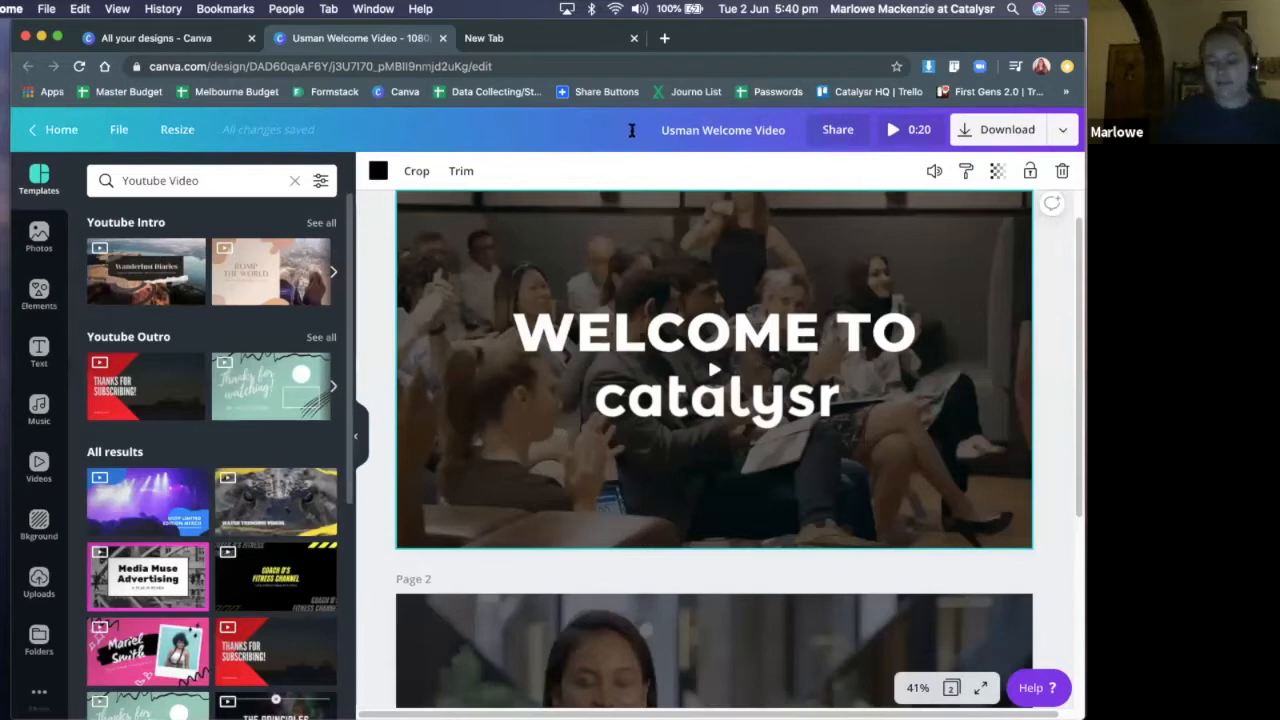
Return to the overview of all designs and search it for "youtube"
key("ctrl+shift+Tab")
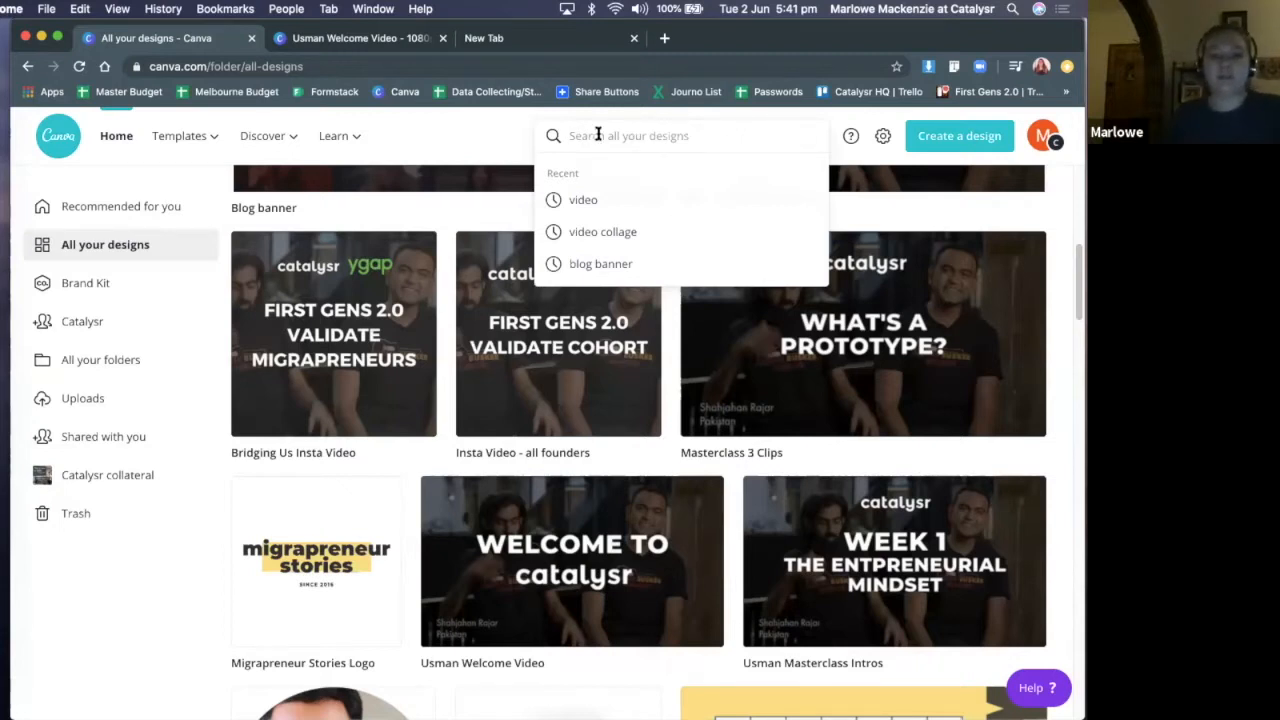
type("youtube")
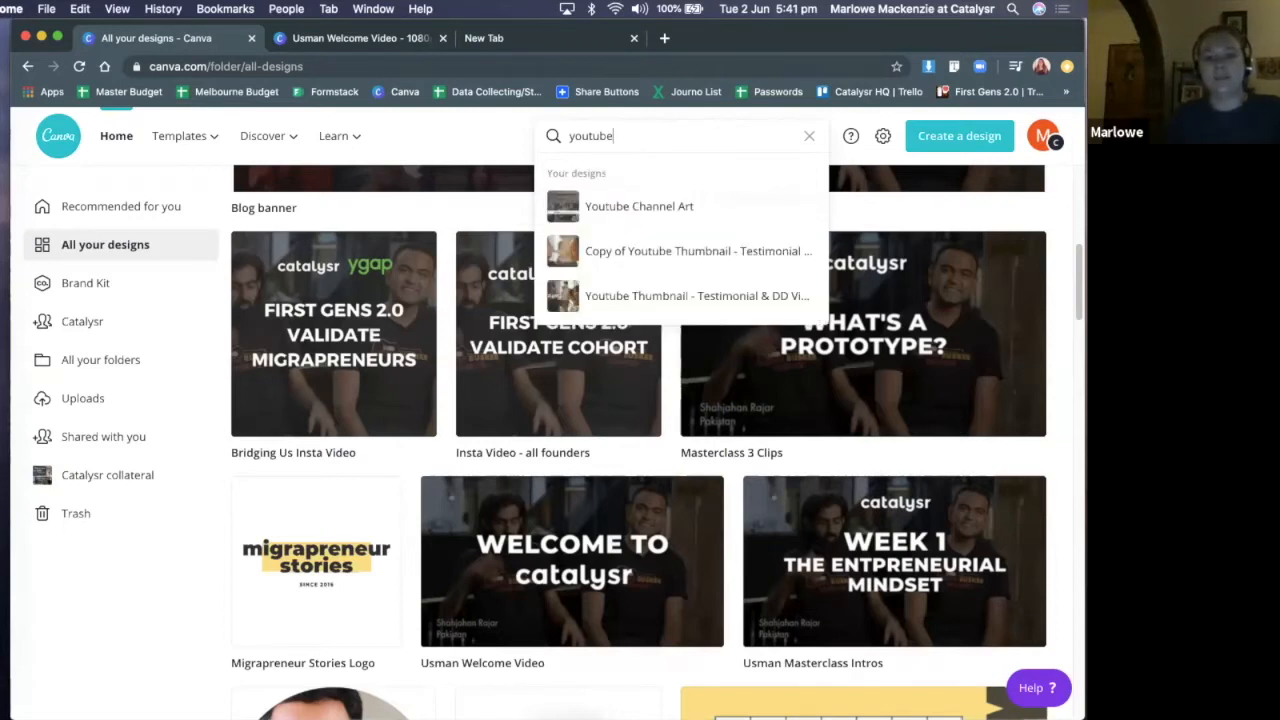
key("Down")
key("Down")
key("Down")
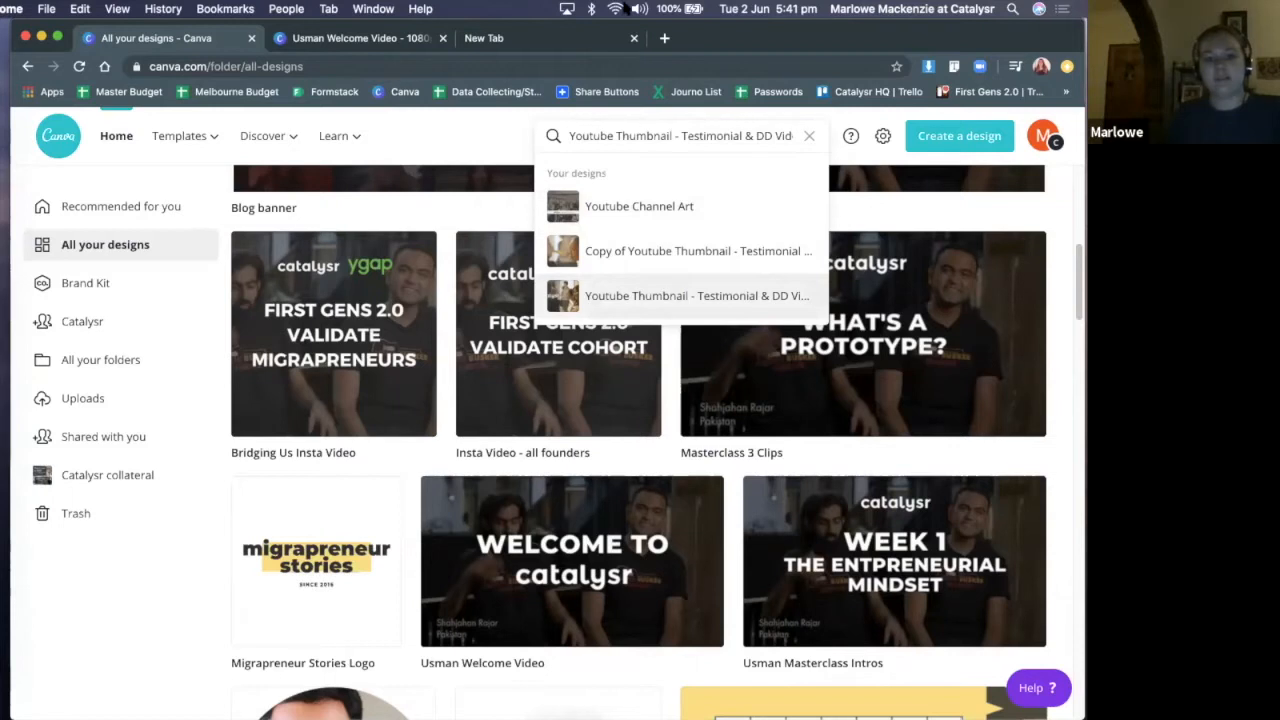
left_click(661, 272)
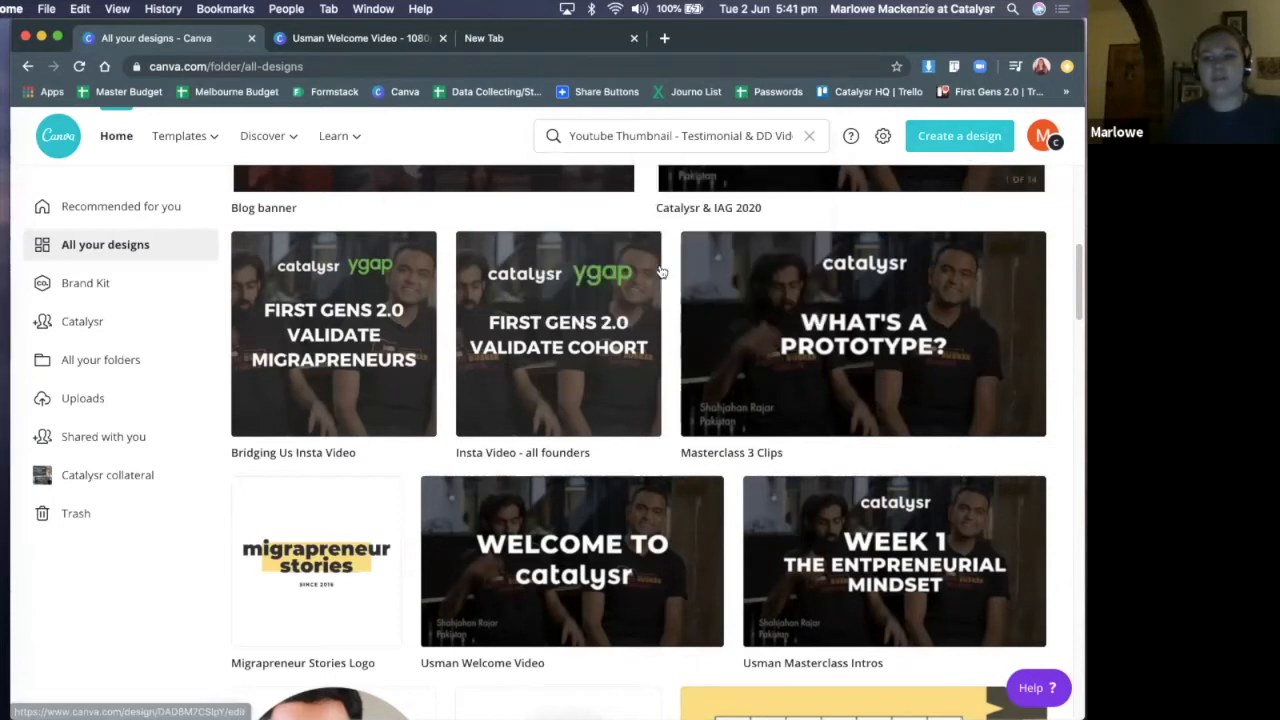
Create a new Youtube Intro design at 1920 × 1080 px and view its resize options
left_click(959, 135)
type("youtube")
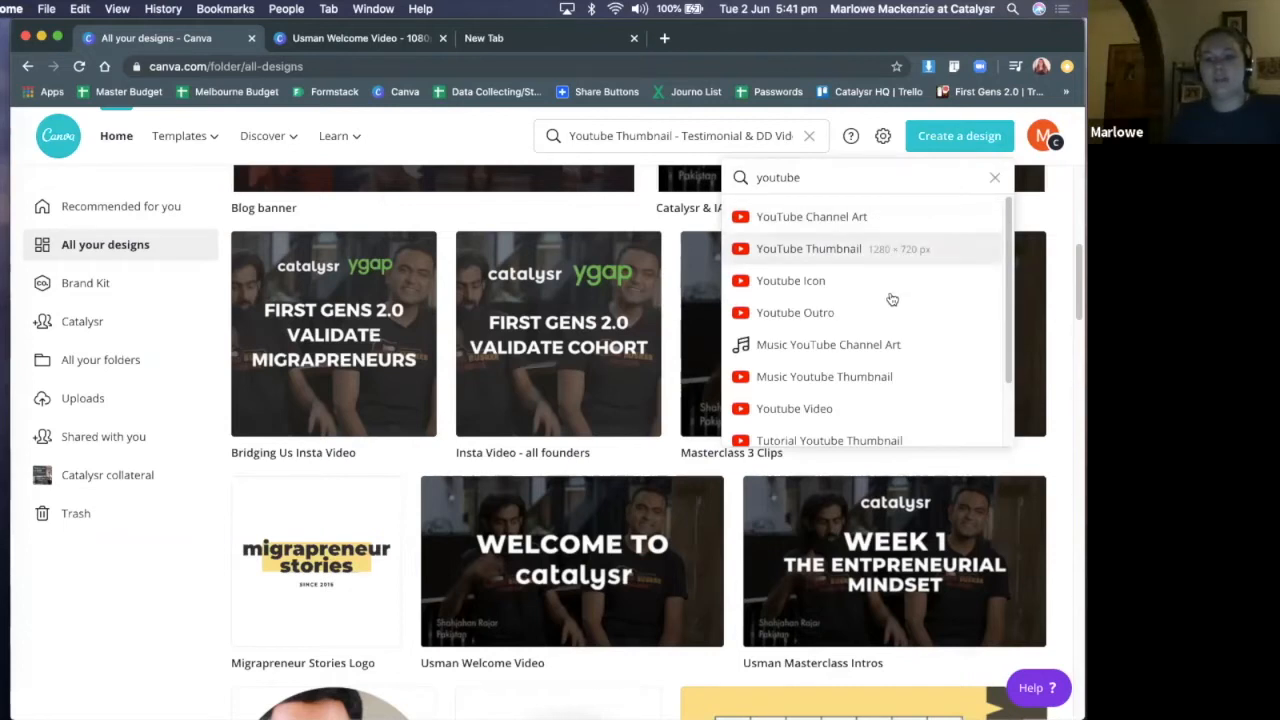
scroll(920, 300, "down", 2)
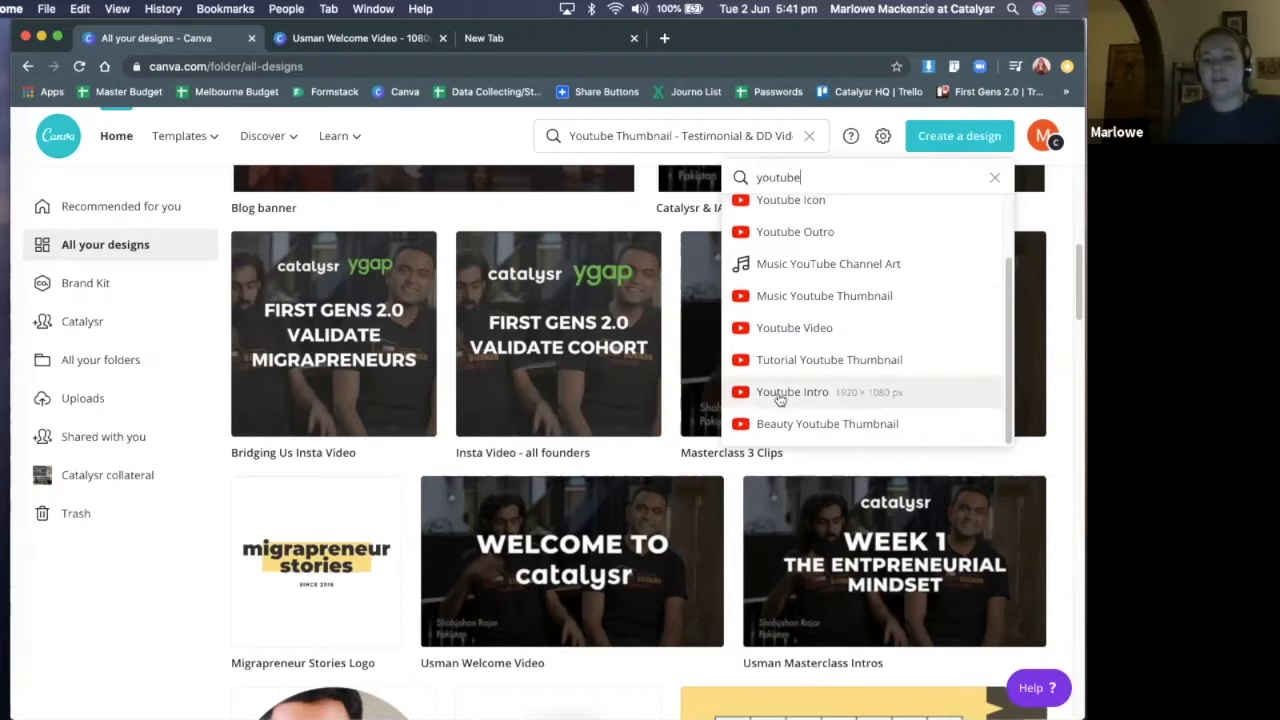
left_click(798, 395)
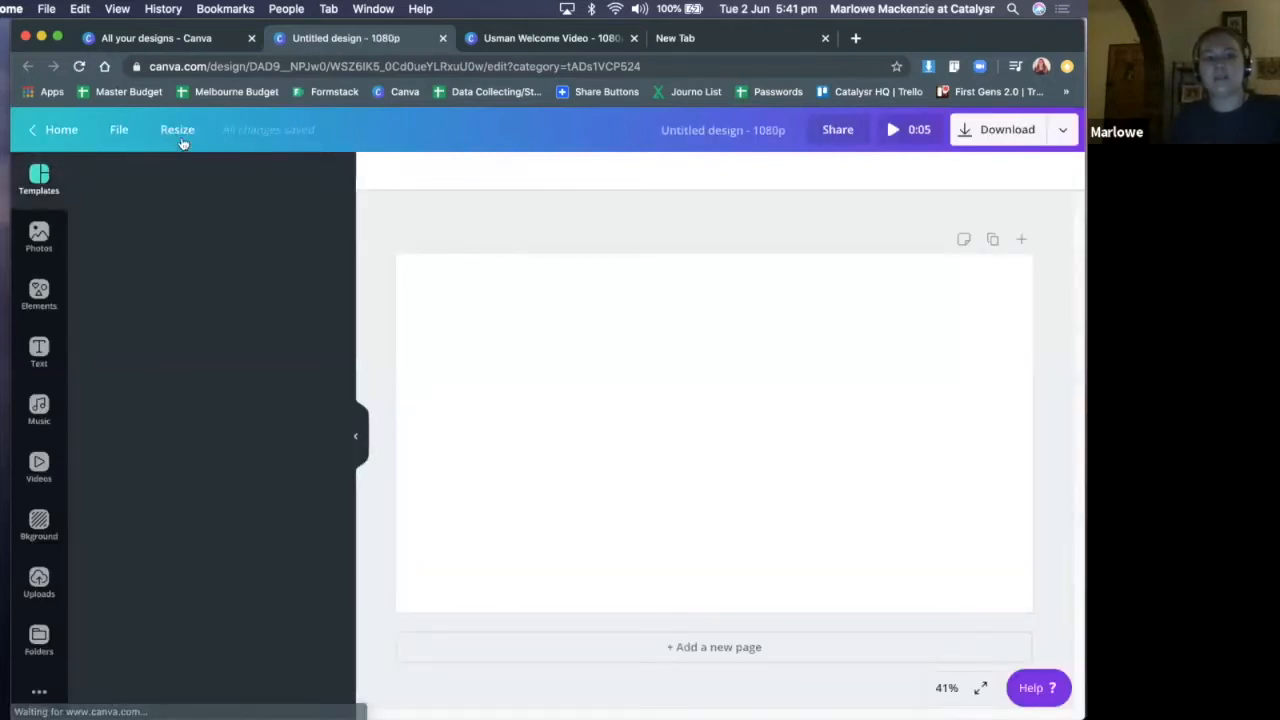
left_click(183, 143)
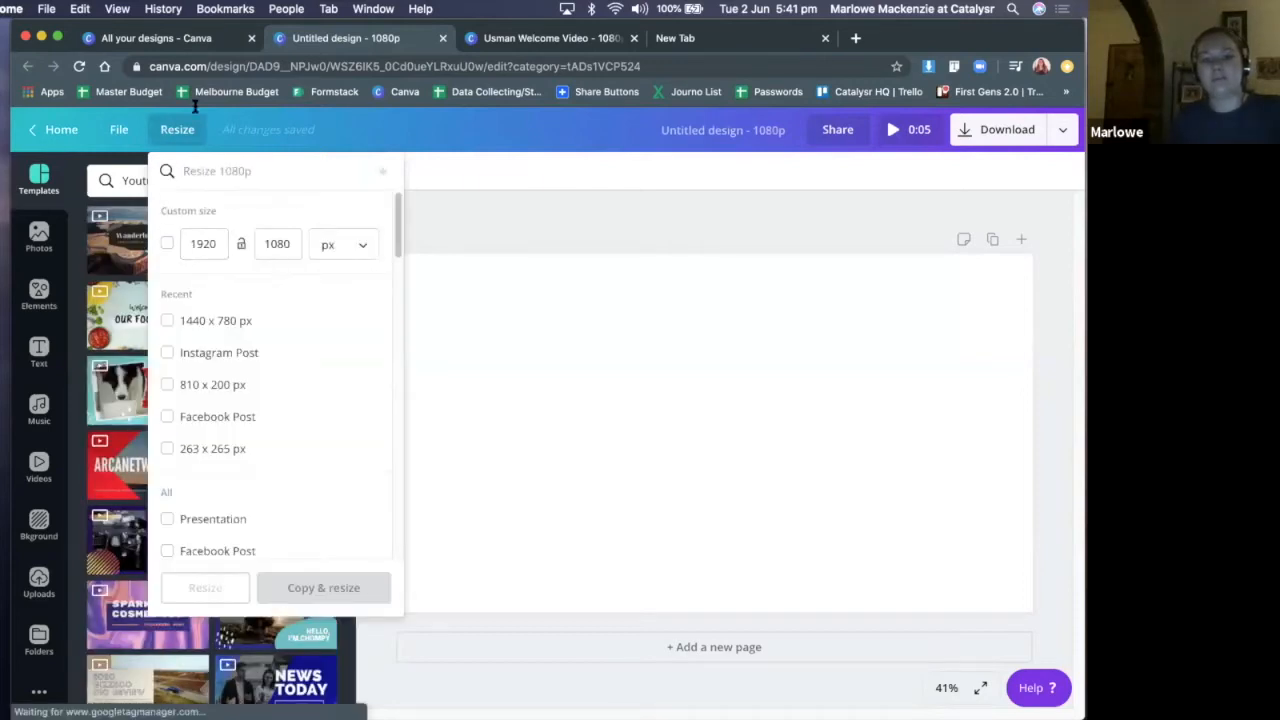
left_click(486, 234)
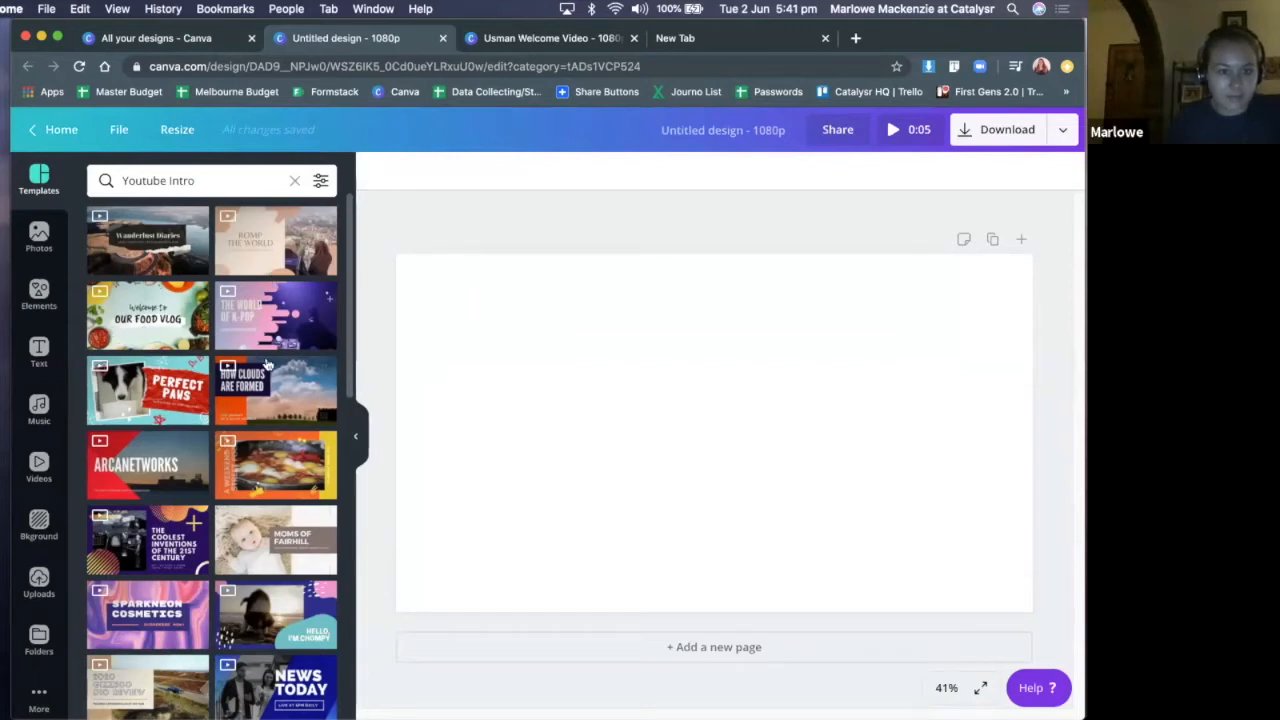
Apply the ARCANETWORKS Youtube Intro template to the blank page and play a preview of it
scroll(268, 367, "down", 2)
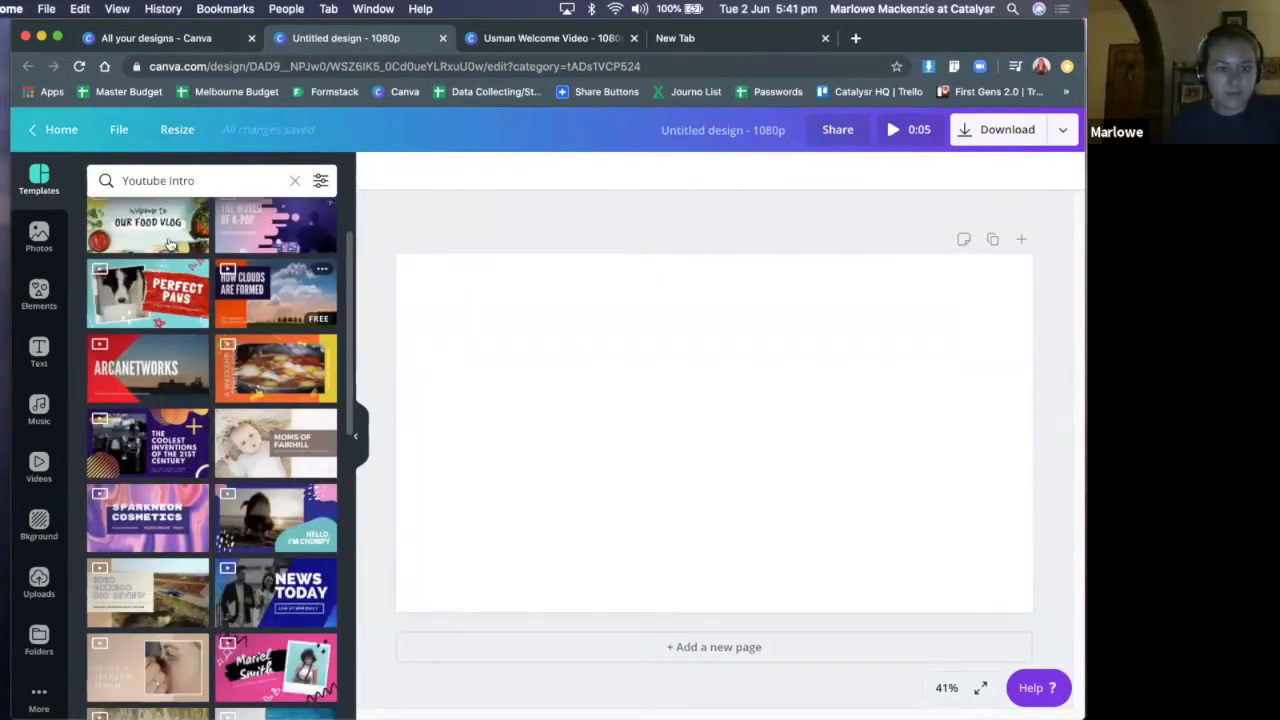
scroll(263, 366, "down", 3)
left_click(150, 230)
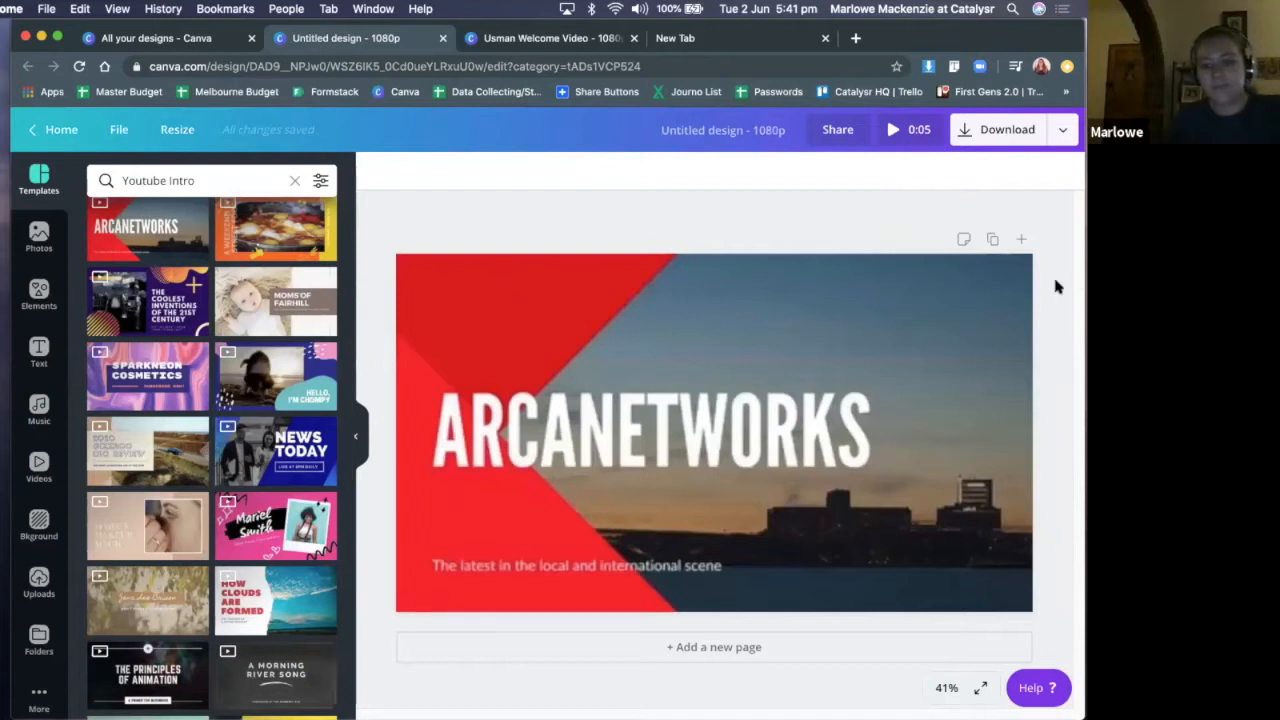
left_click(871, 390)
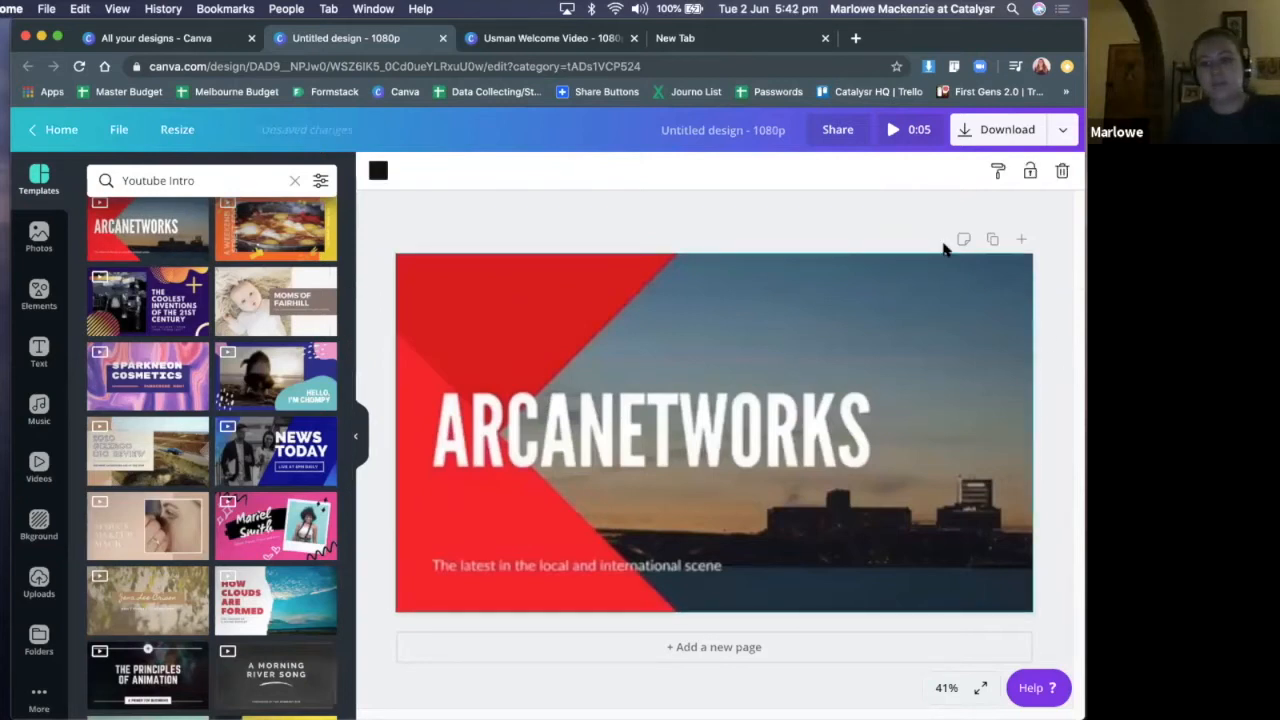
left_click(917, 132)
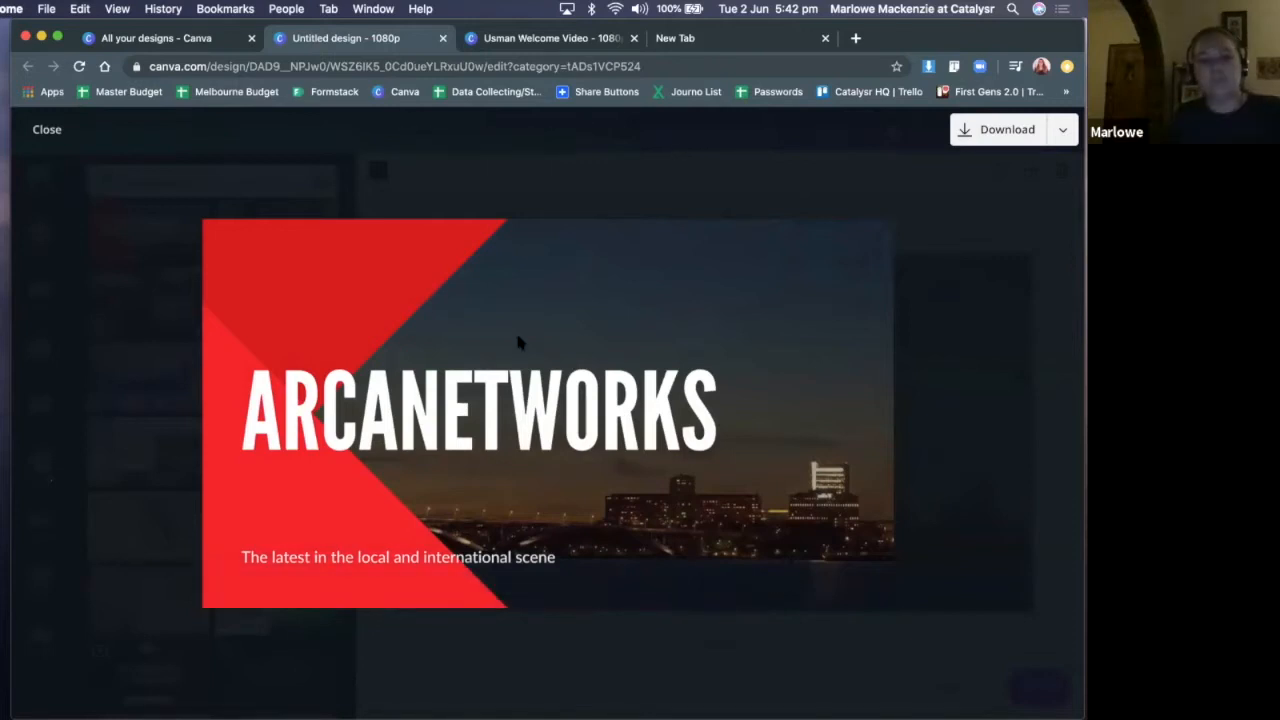
left_click(152, 465)
Browse the Youtube Intro template results for further designs that could follow the ARCANETWORKS page
scroll(212, 450, "down", 4)
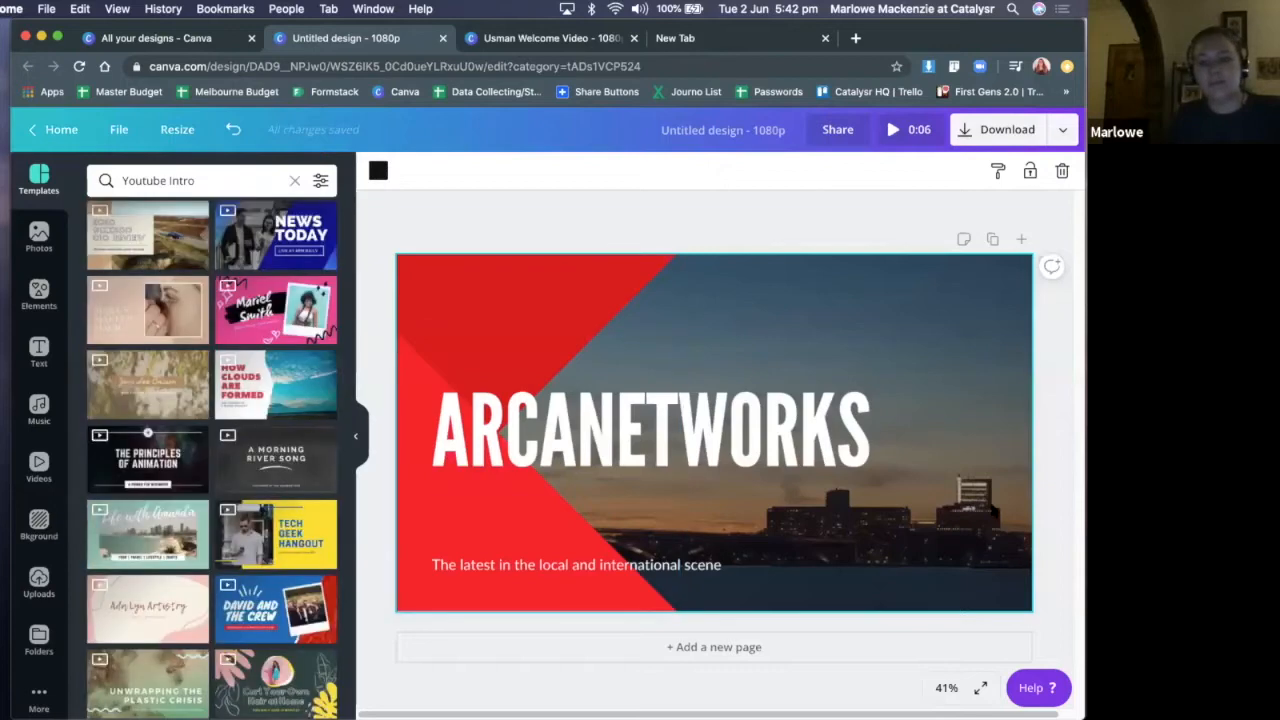
scroll(335, 488, "down", 2)
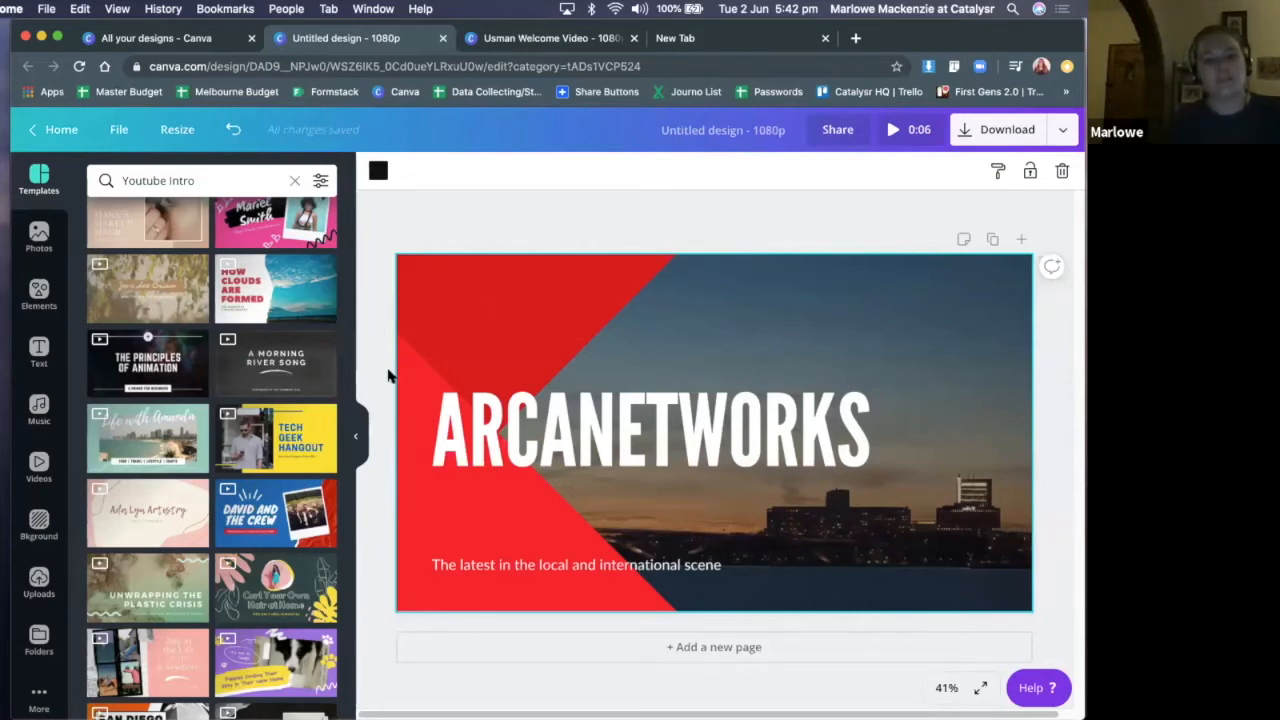
scroll(245, 380, "down", 1)
scroll(243, 384, "down", 5)
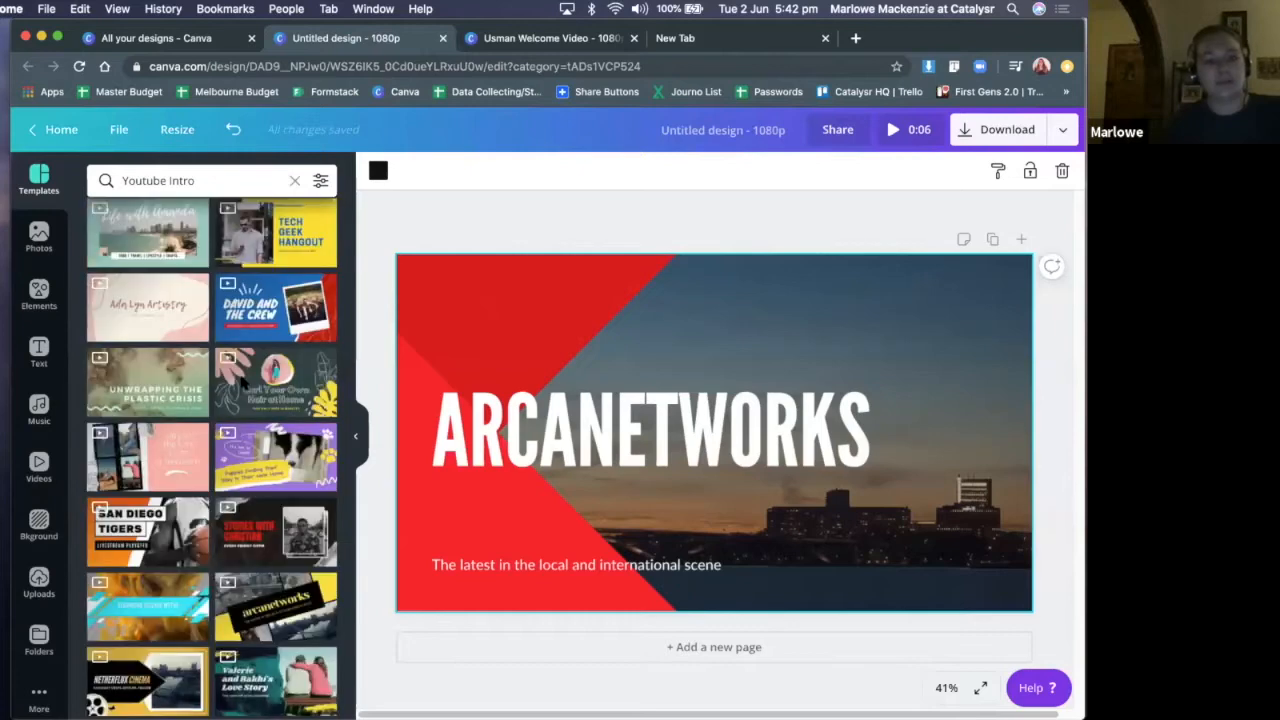
scroll(246, 388, "down", 2)
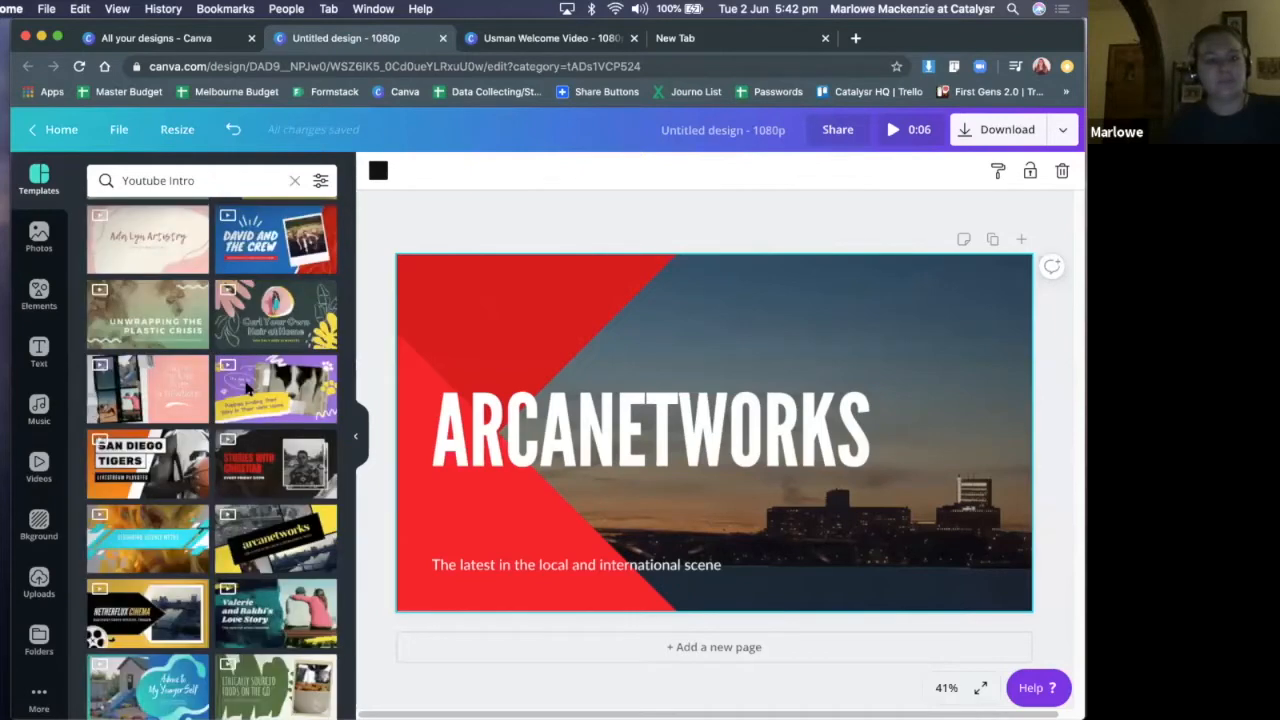
scroll(246, 388, "down", 10)
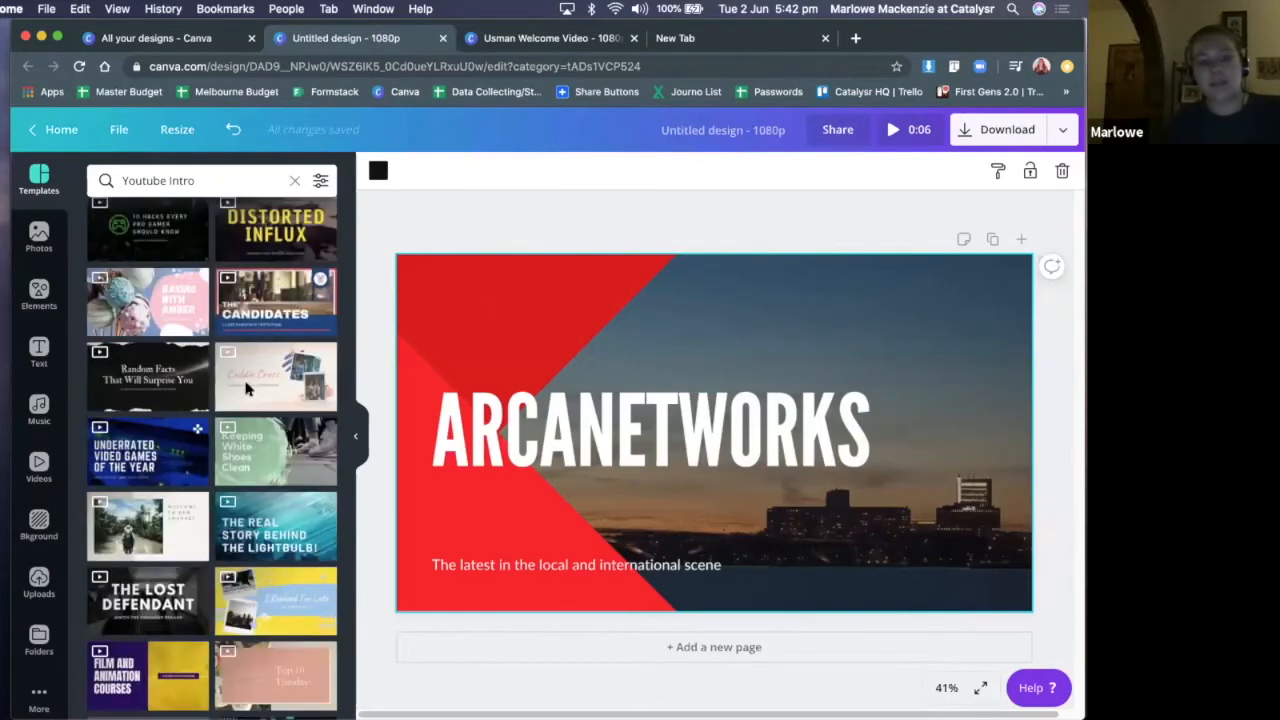
scroll(247, 388, "down", 5)
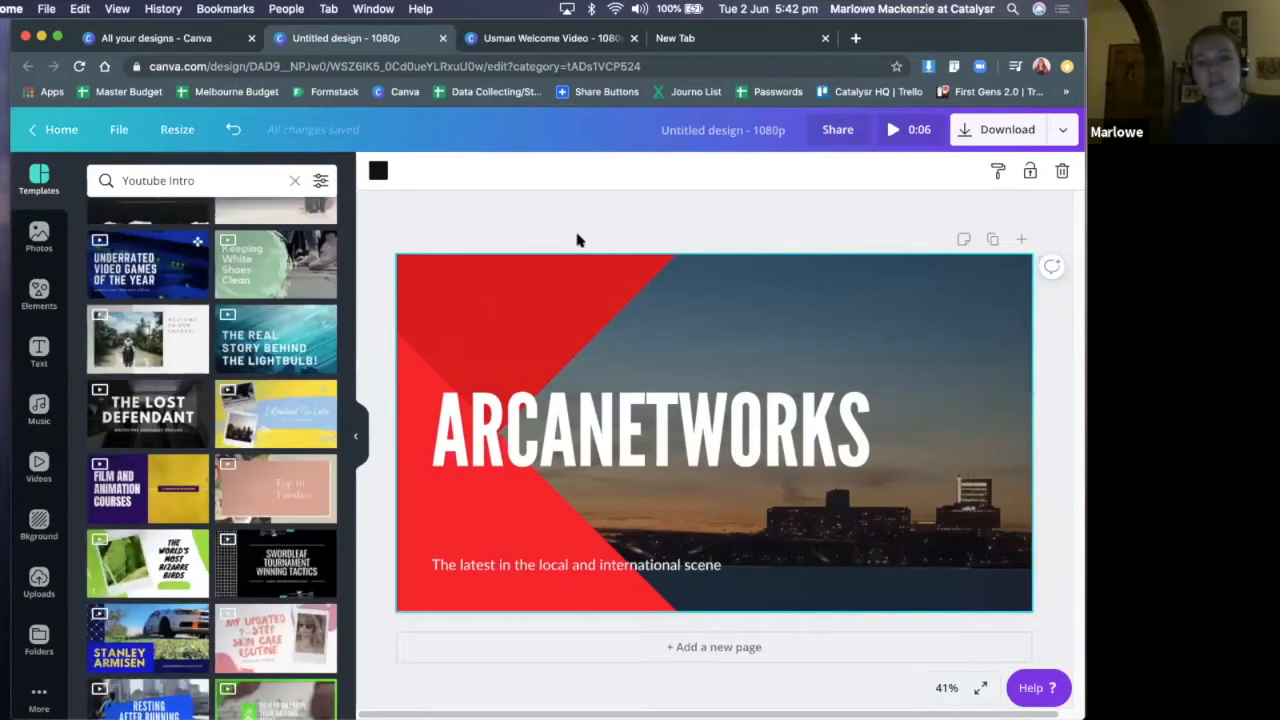
left_click(610, 215)
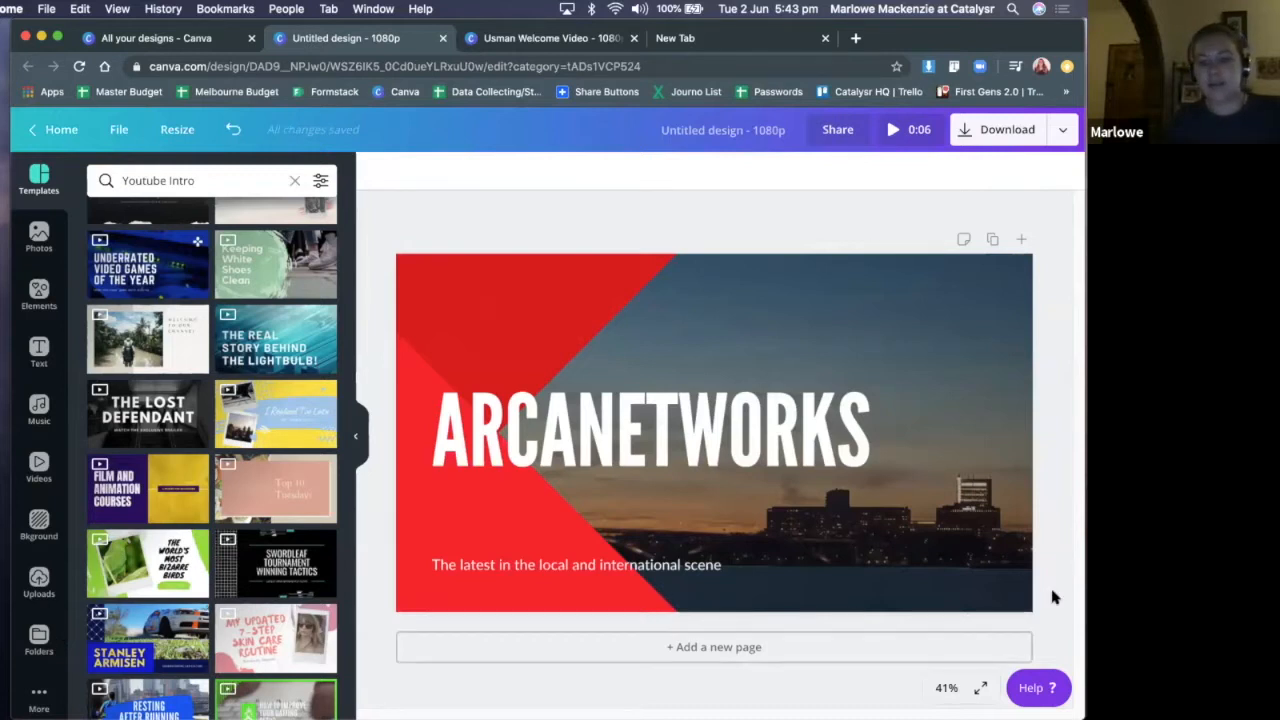
Add a second page after the ARCANETWORKS page and apply the THE LOST DEFENDANT template to it
left_click(1021, 239)
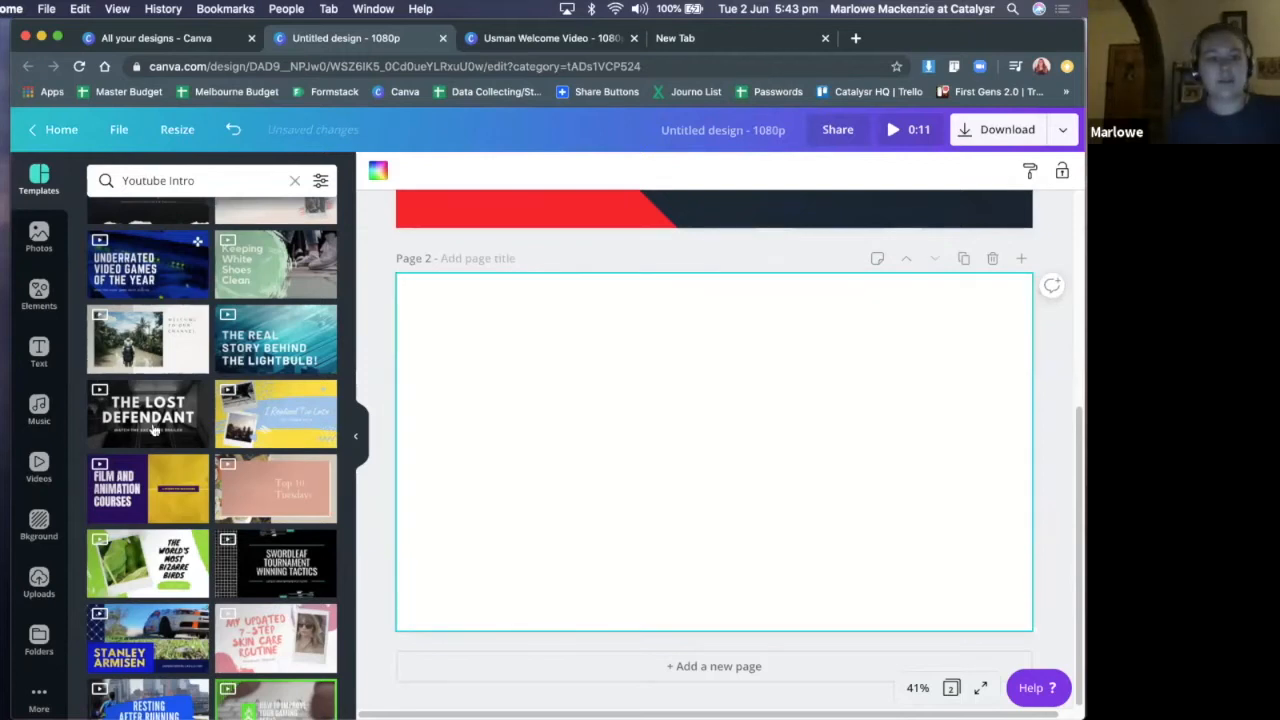
left_click_drag(135, 425, 660, 365)
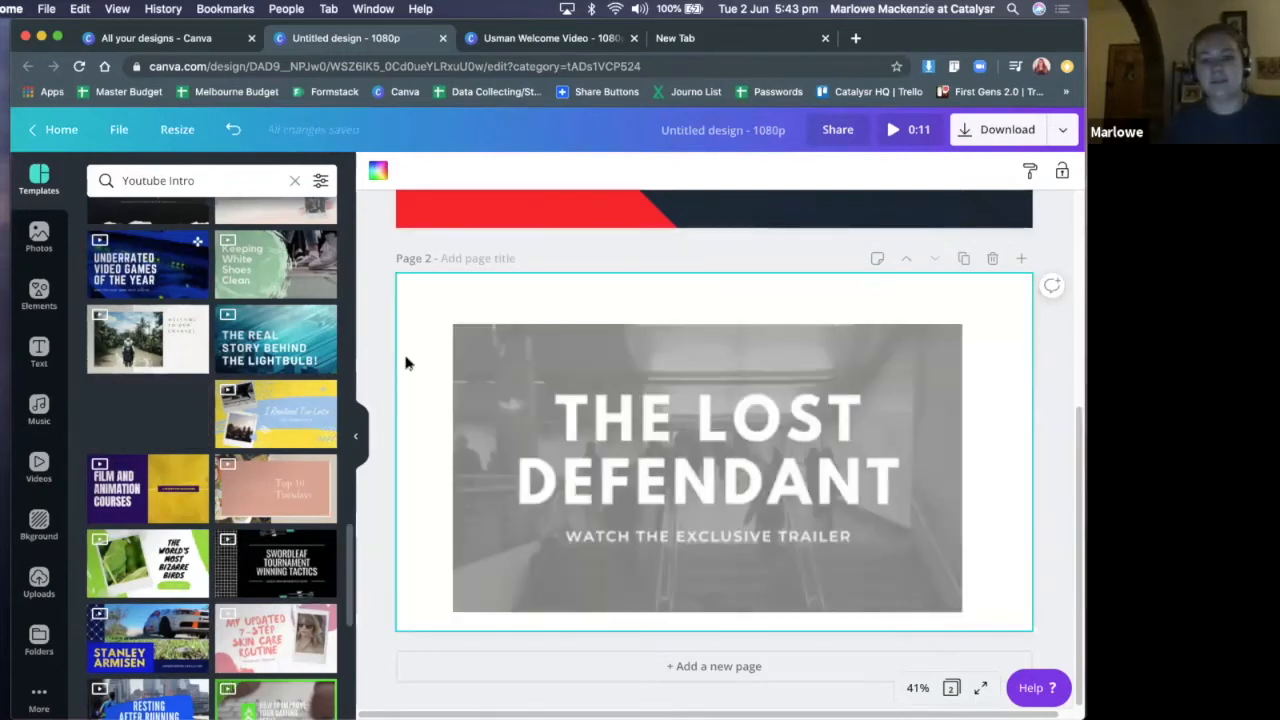
left_click_drag(401, 364, 688, 412)
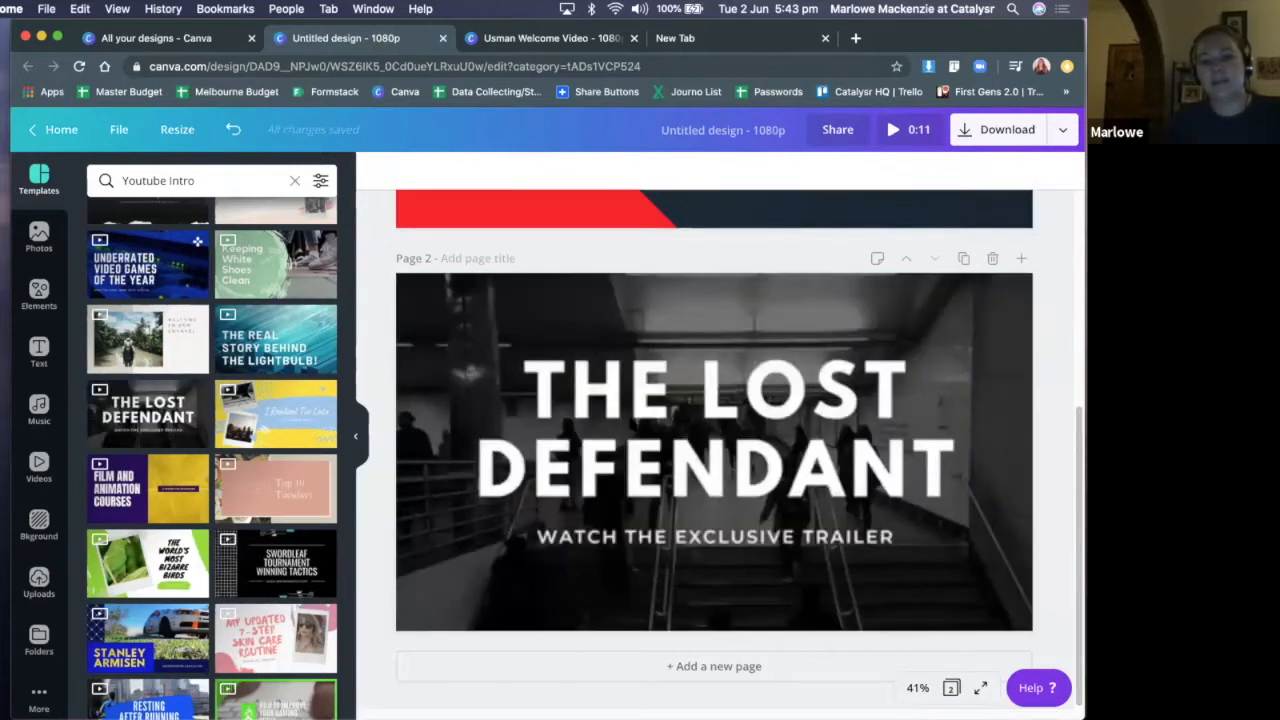
Compare page 2 with the opening page of the existing welcome video, and return to the untitled design
left_click(760, 410)
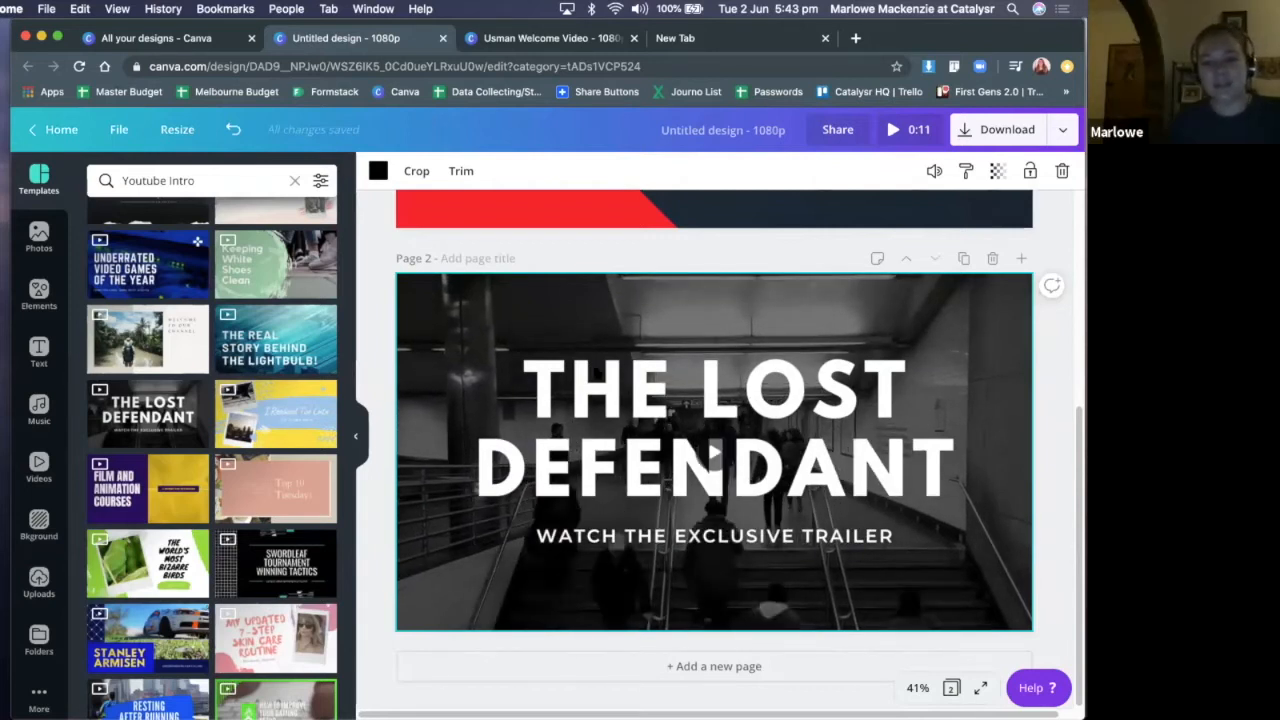
left_click(532, 38)
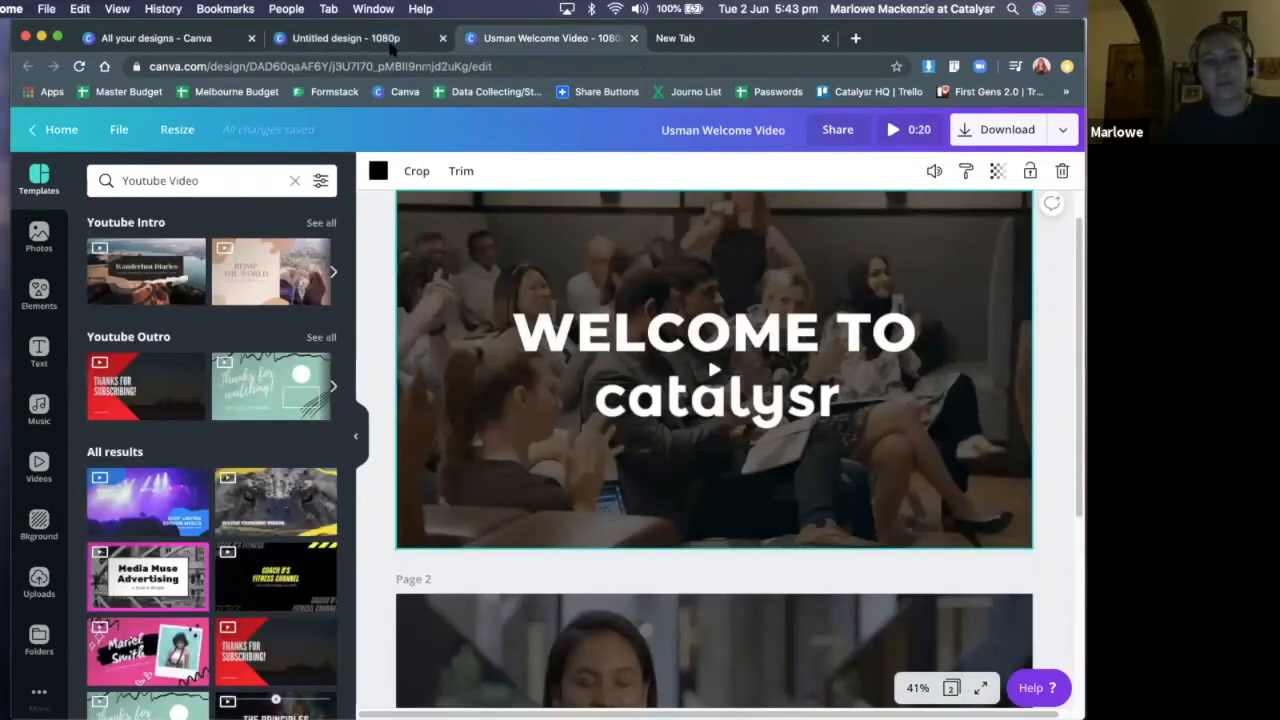
left_click(346, 38)
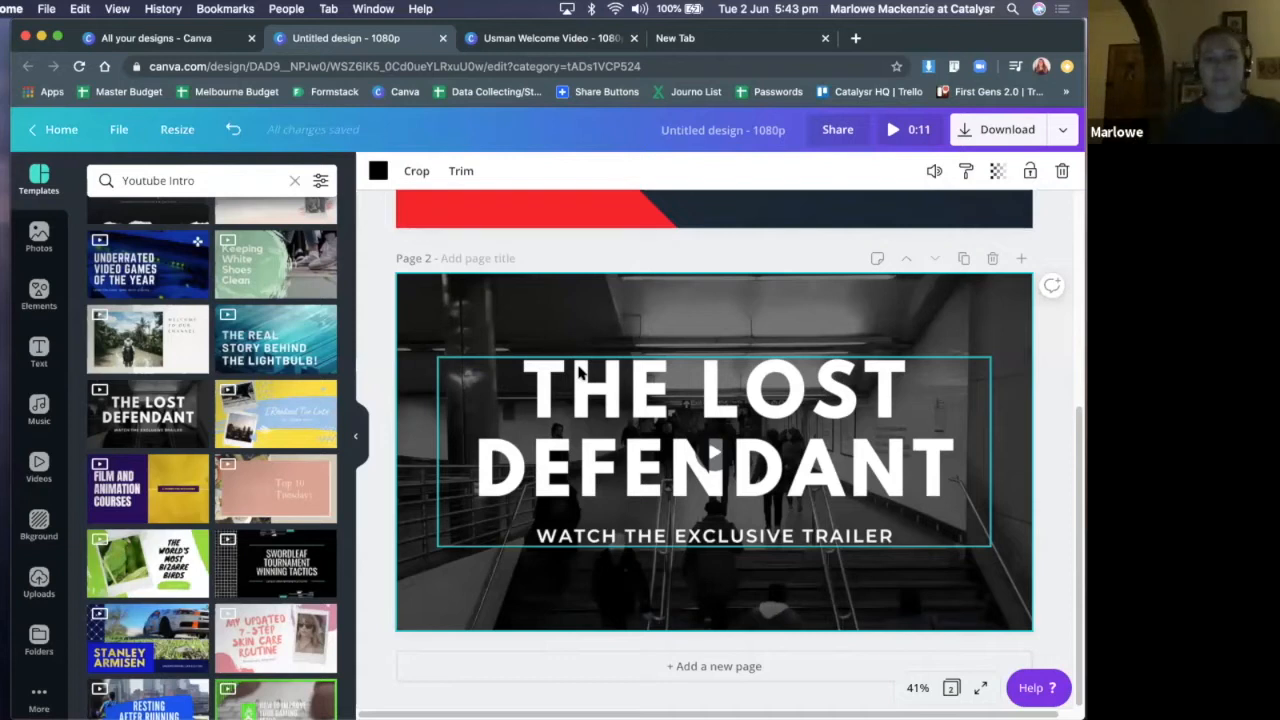
double_click(978, 309)
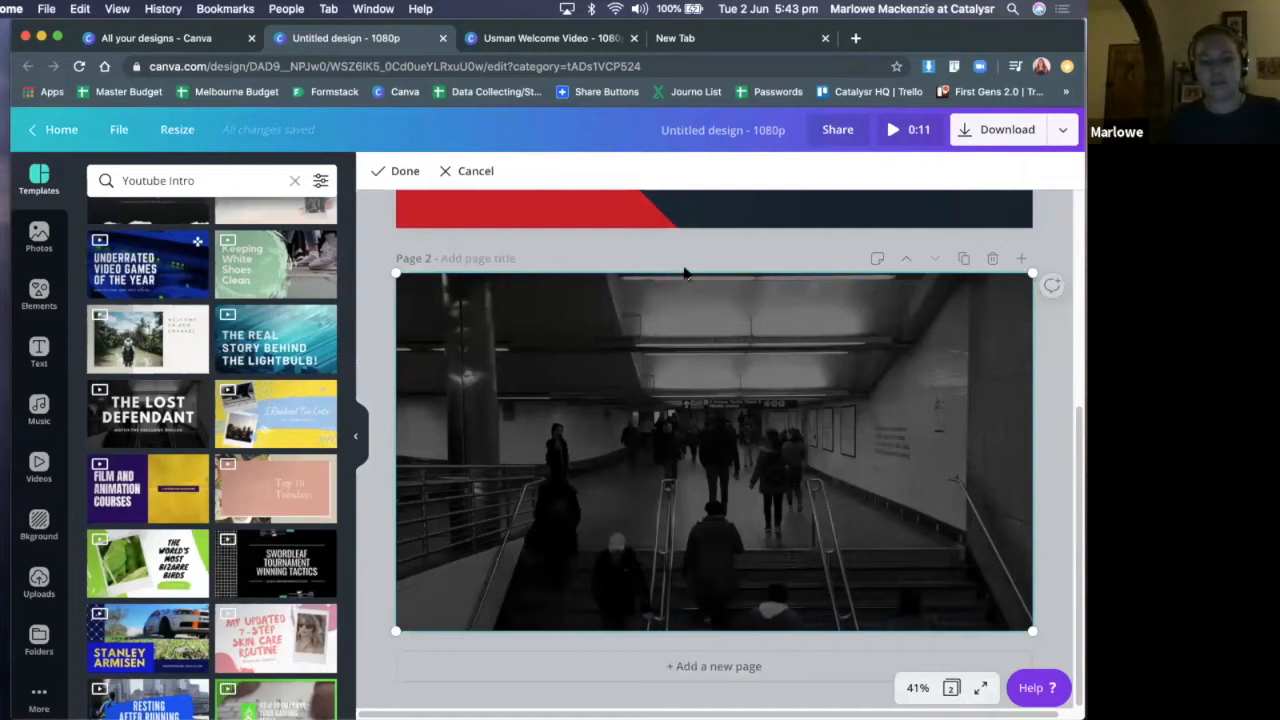
double_click(954, 306)
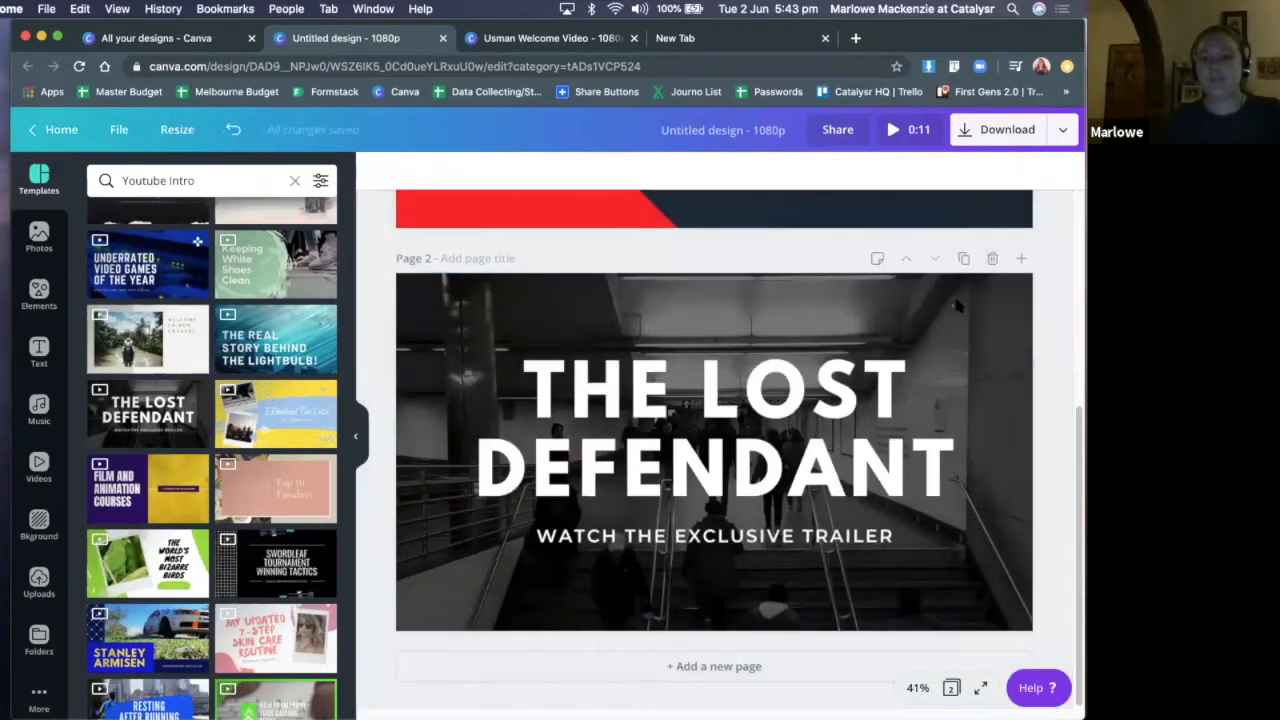
double_click(994, 336)
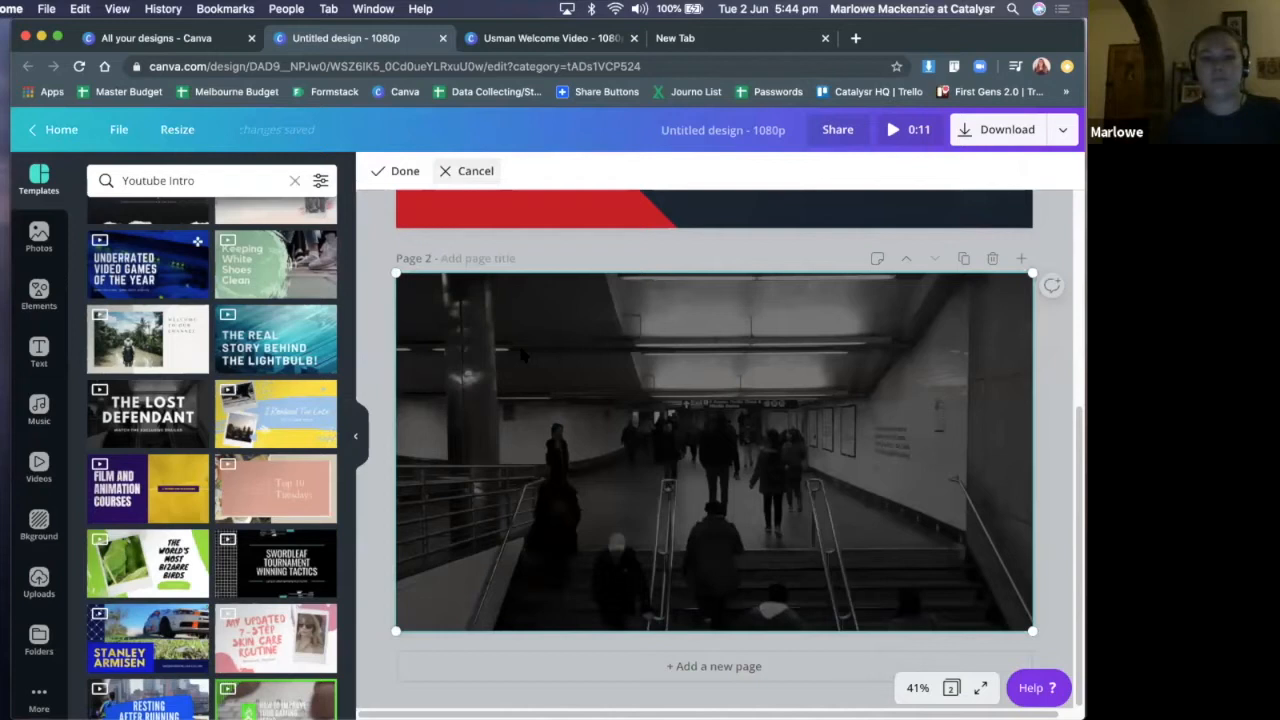
left_click(470, 171)
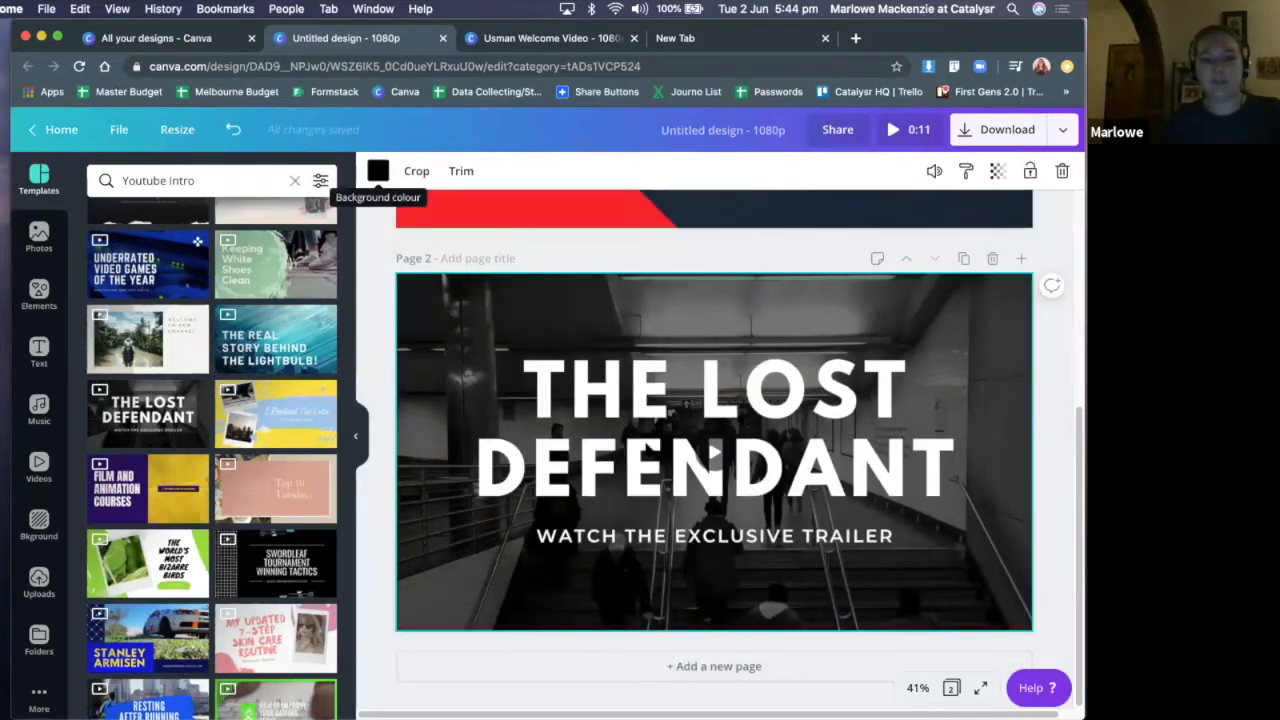
Replace the whole page 2 title THE LOST DEFENDANT with SWAP-A-PORTER
triple_click(770, 411)
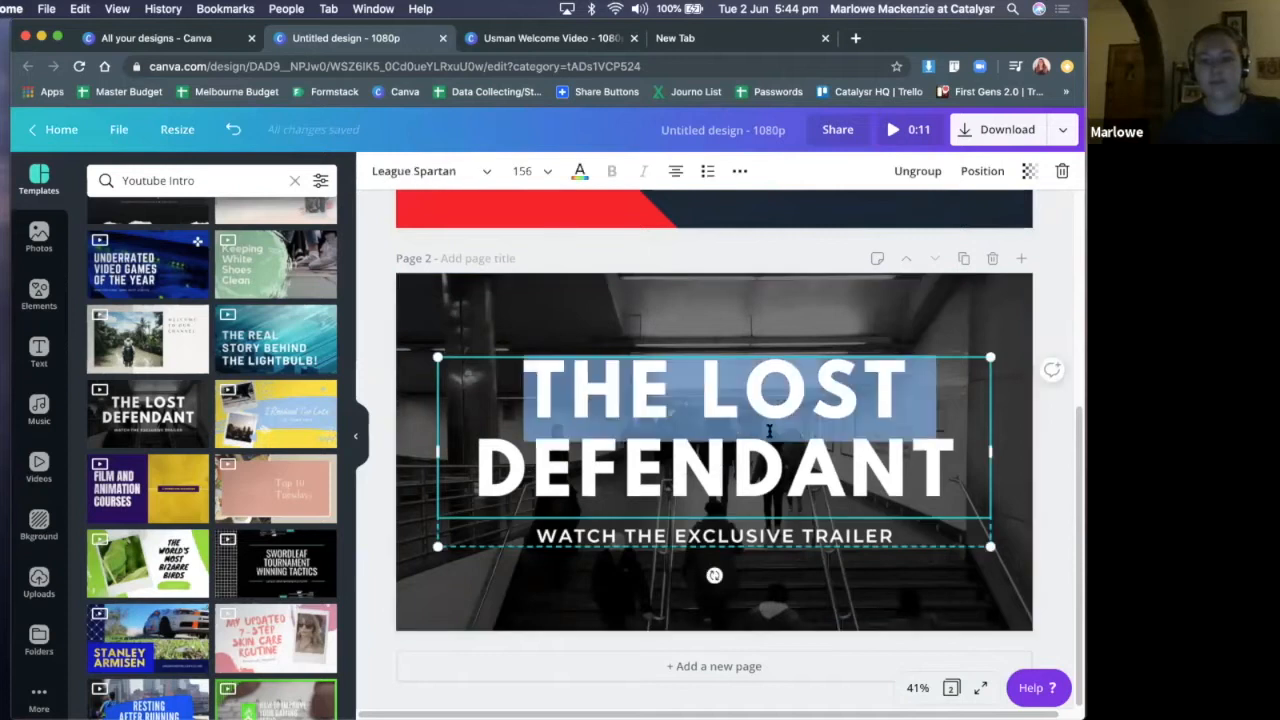
triple_click(779, 464)
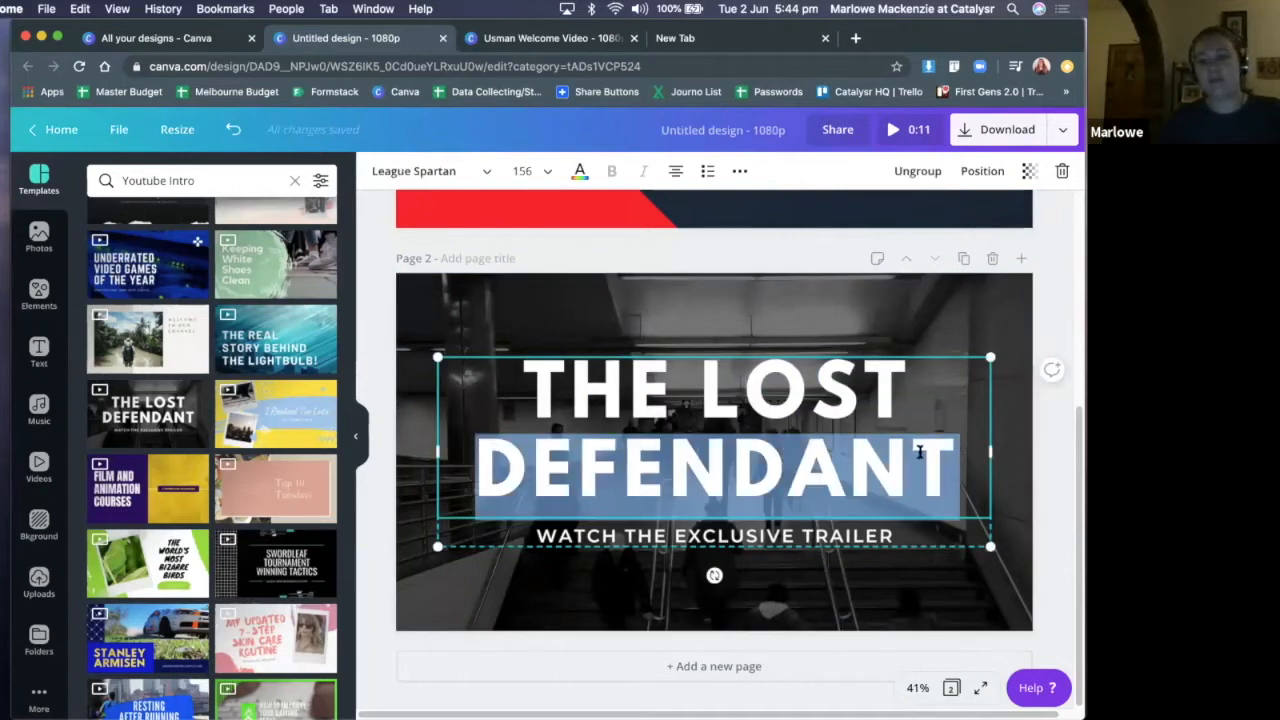
left_click(538, 366)
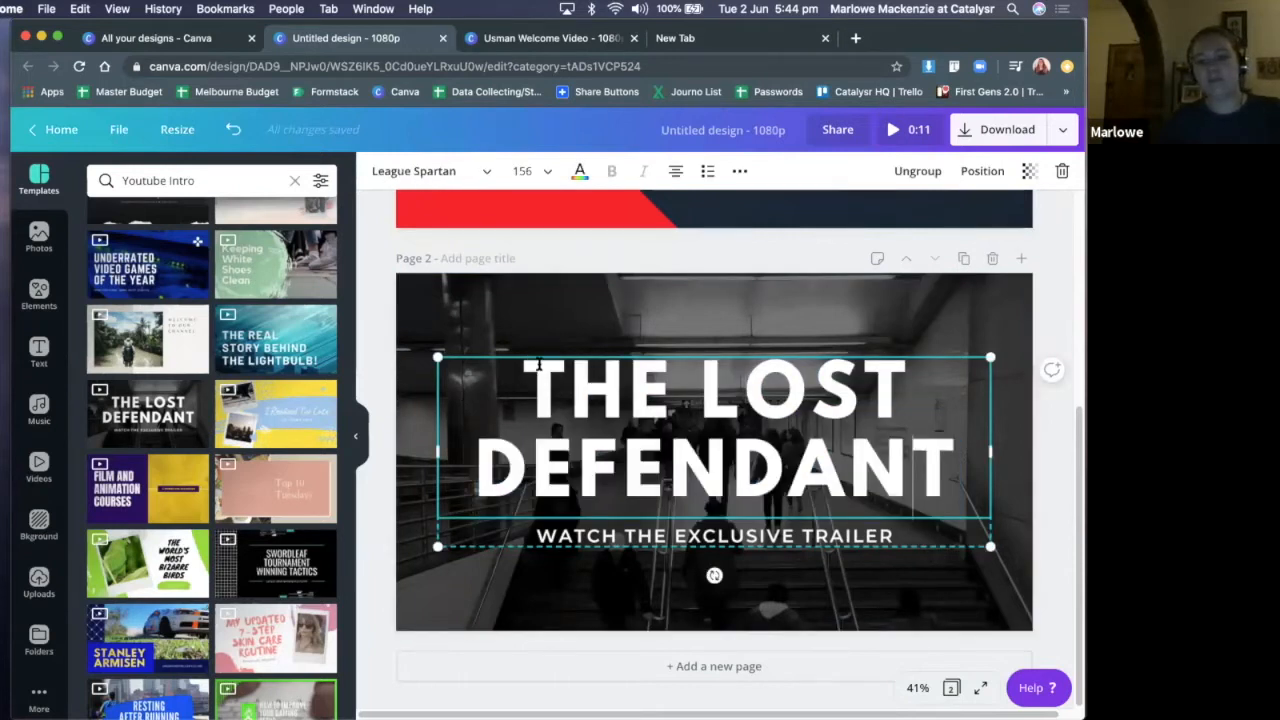
key("super+a")
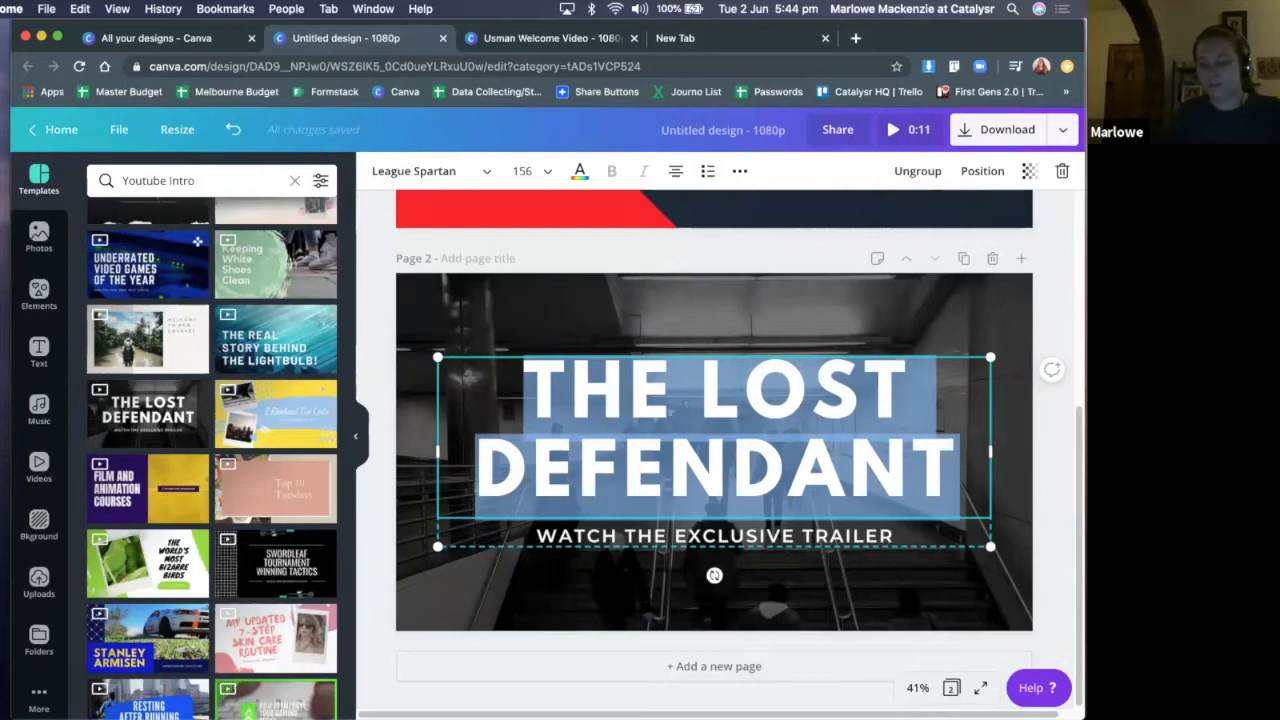
type("SWAP-A-PORTER")
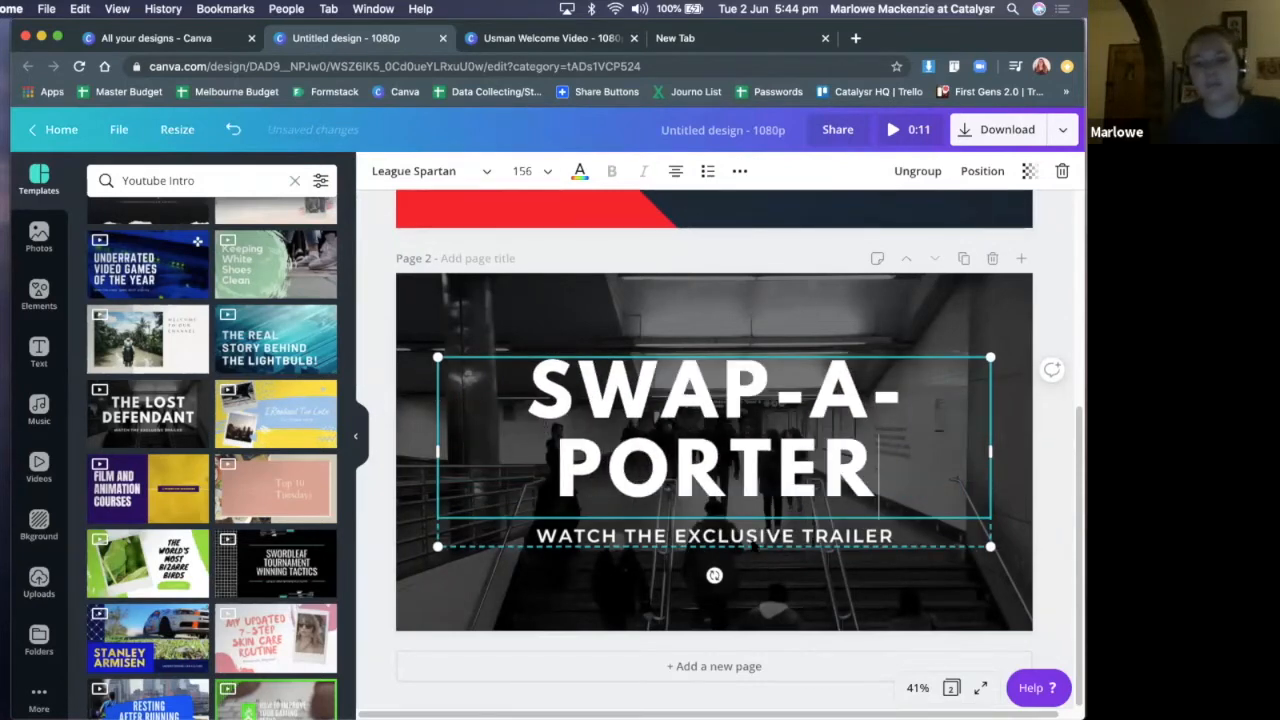
Replace the subtitle under the page 2 title with #SWAPLIFE and finish editing the text
left_click(751, 537)
left_click(750, 537)
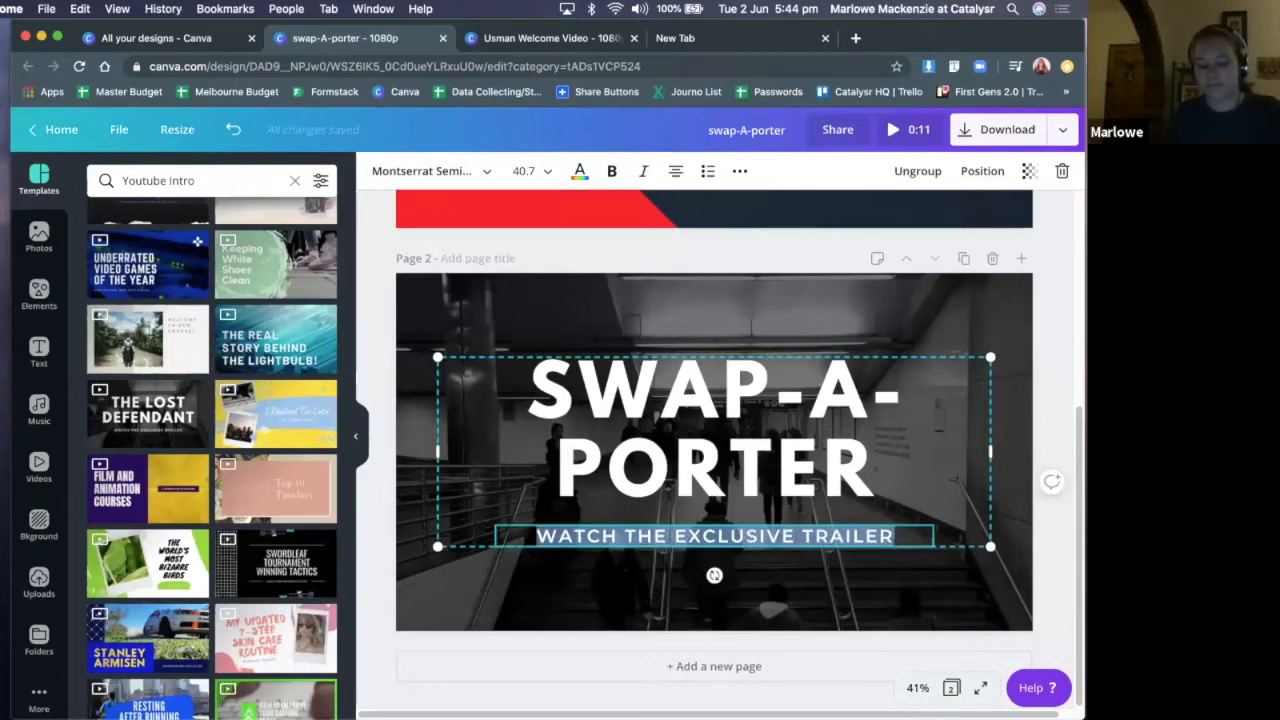
type("#SWAPLIFE")
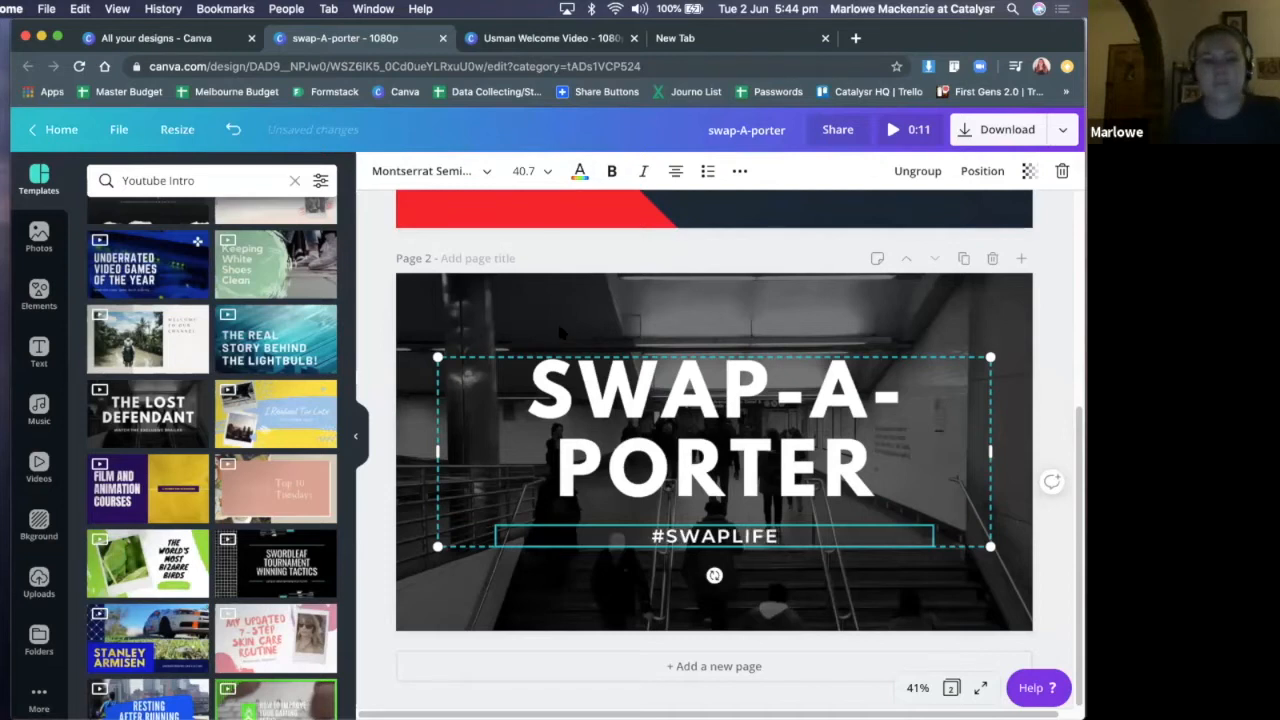
left_click(467, 305)
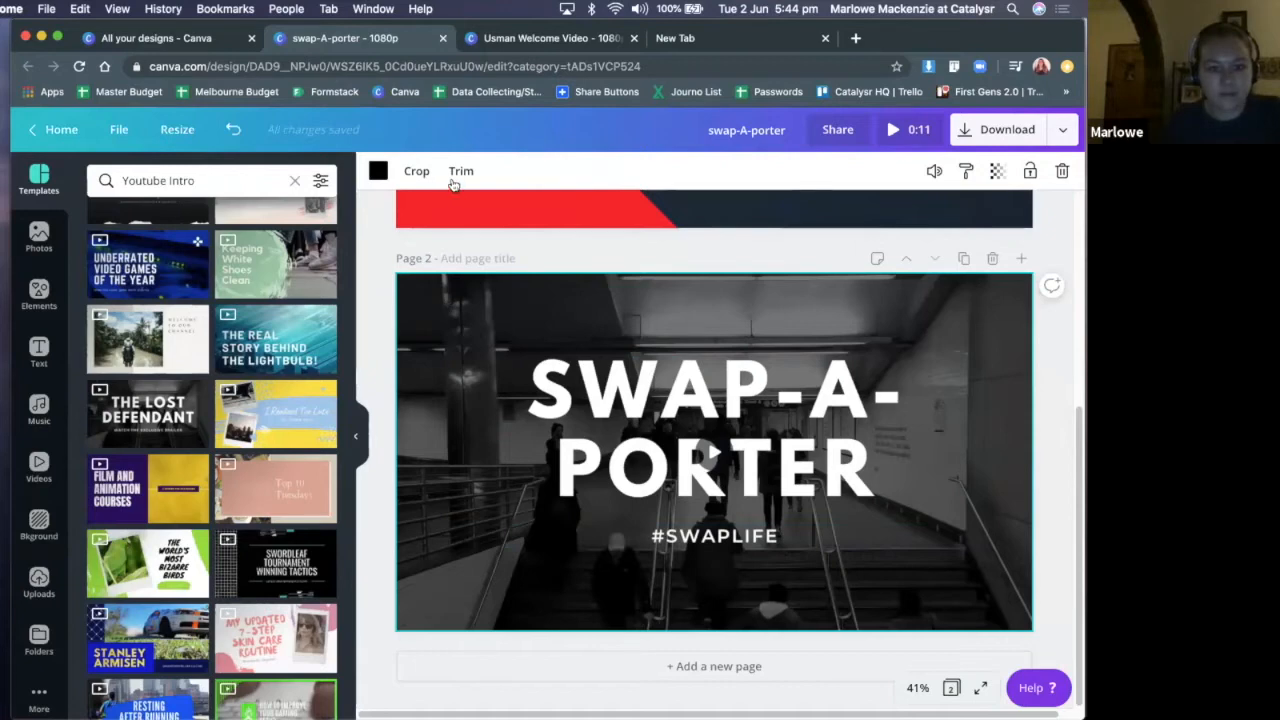
Search the photo library for "clothes" to find a background for page 2
scroll(480, 365, "up", 2)
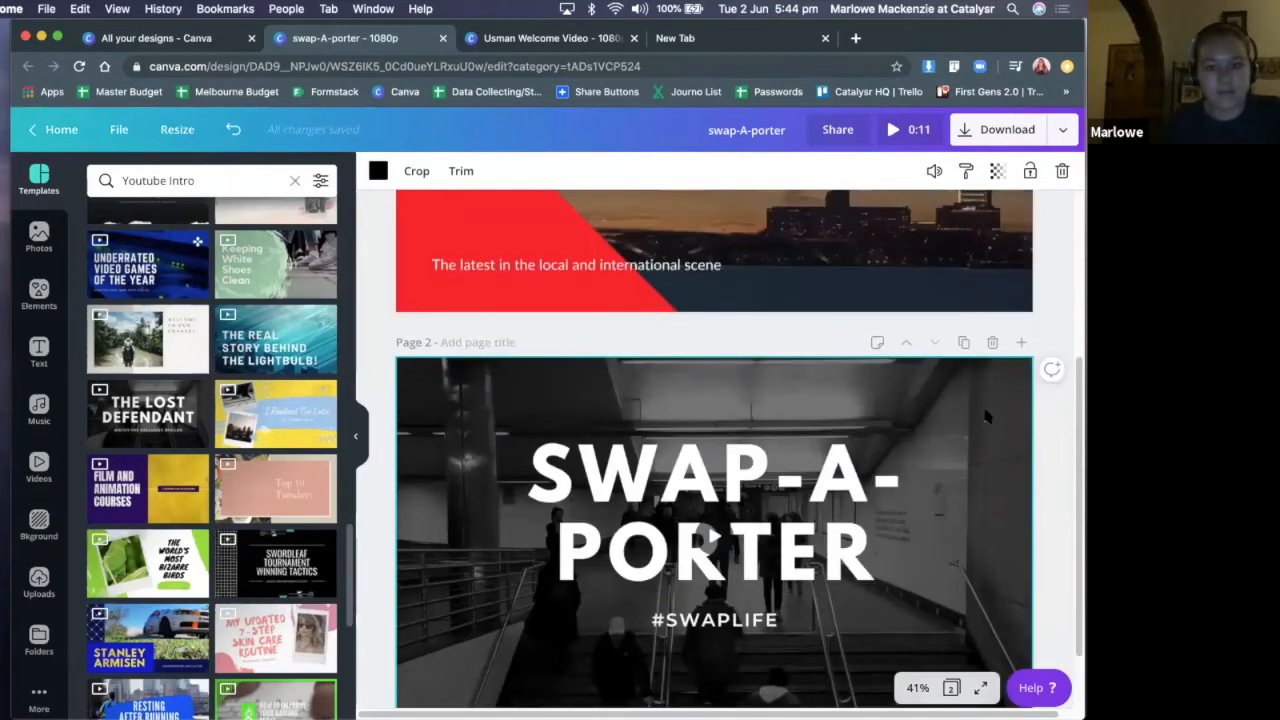
scroll(995, 389, "down", 1)
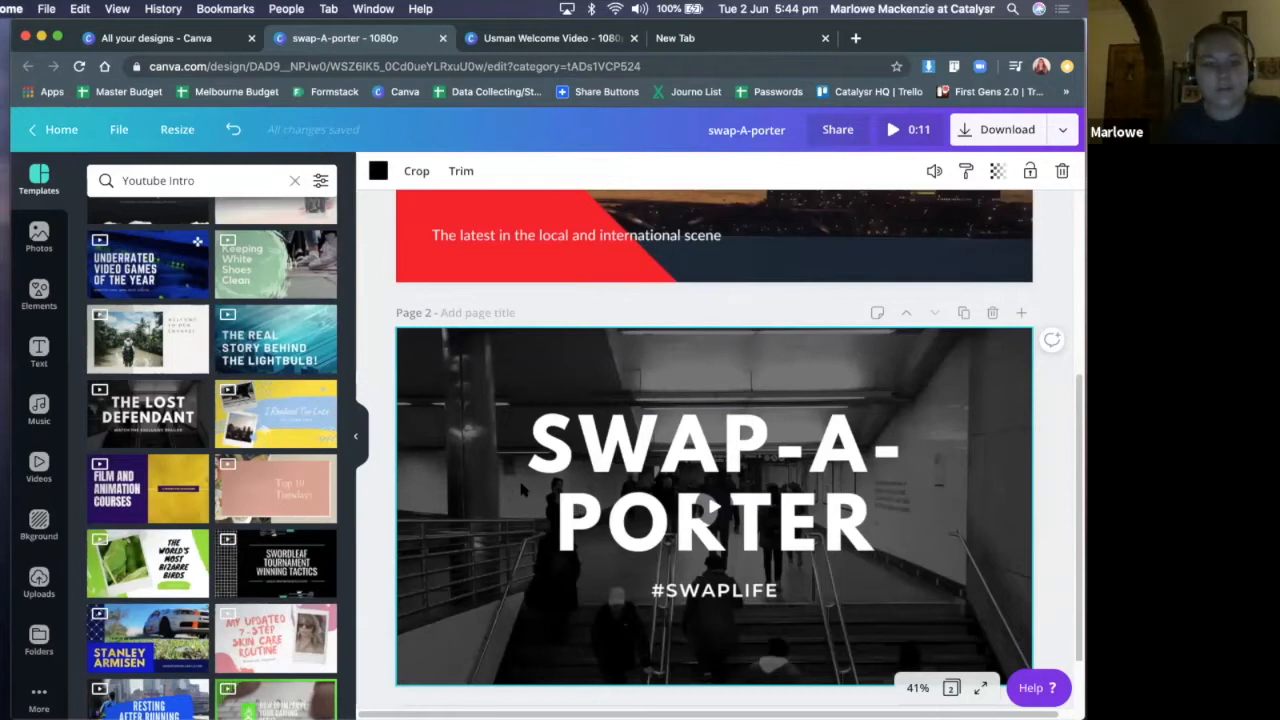
scroll(520, 490, "down", 1)
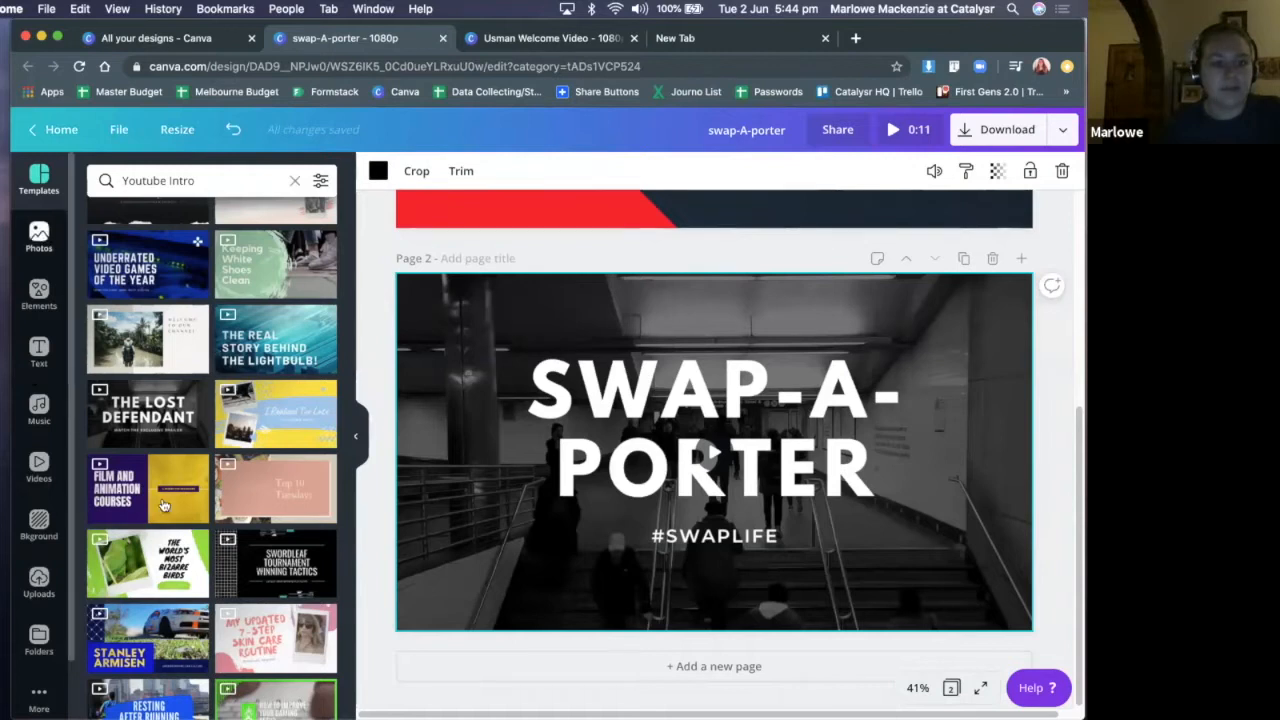
left_click(39, 237)
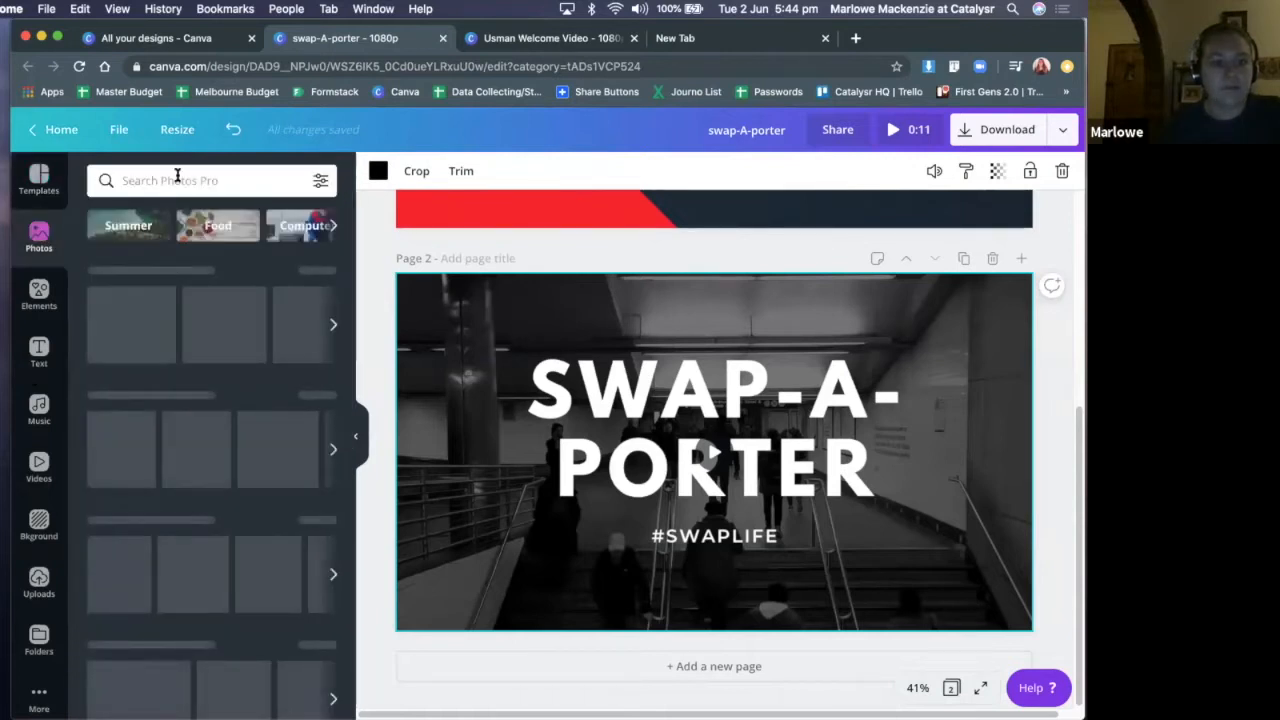
left_click(177, 178)
type("clothes")
key("Return")
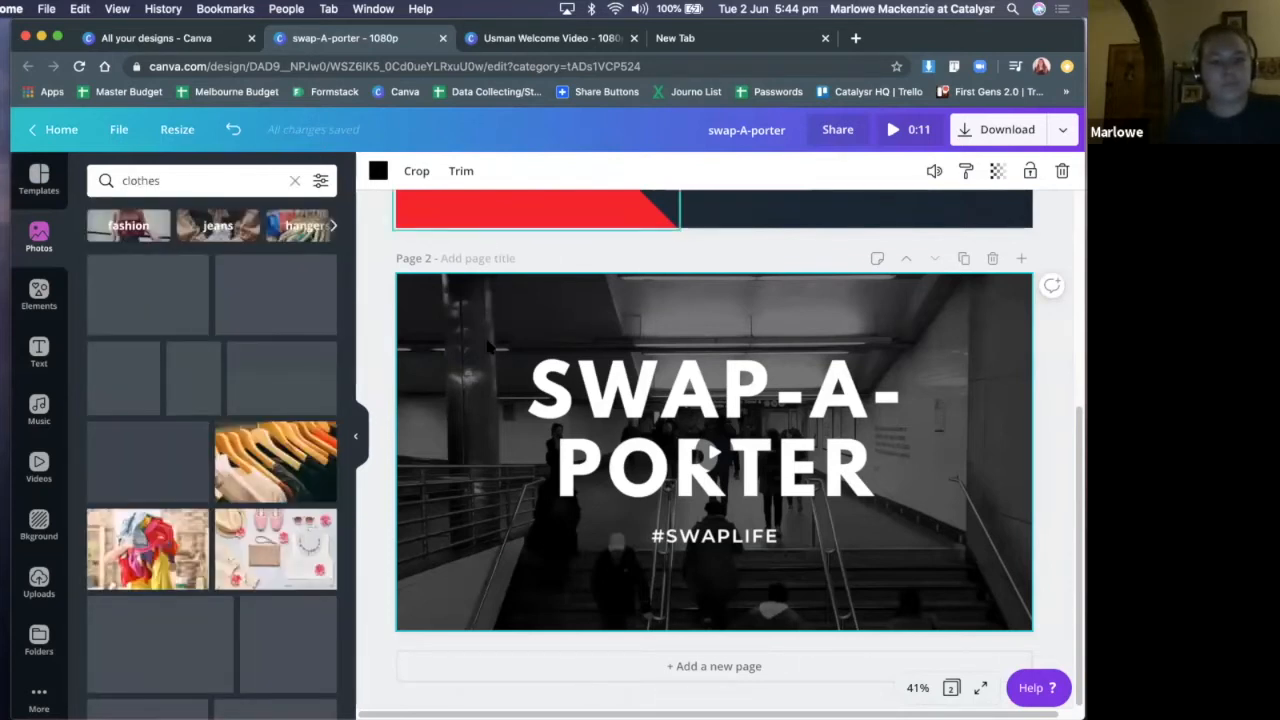
Delete page 2's background video and fill the background with the photo of clothes on wooden hangers
mouse_move(460, 378)
left_mouse_down()
mouse_move(445, 388)
mouse_move(460, 398)
left_mouse_up()
key("Delete")
left_click_drag(290, 463, 398, 442)
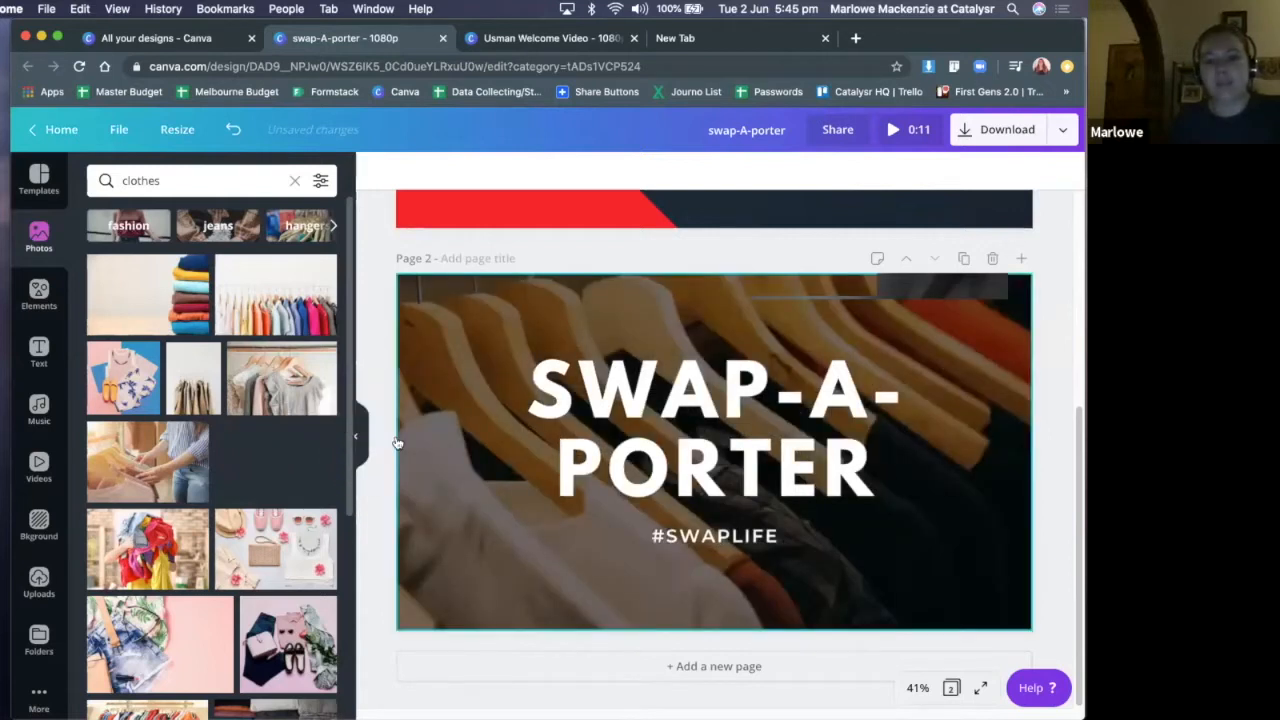
left_click_drag(507, 352, 507, 352)
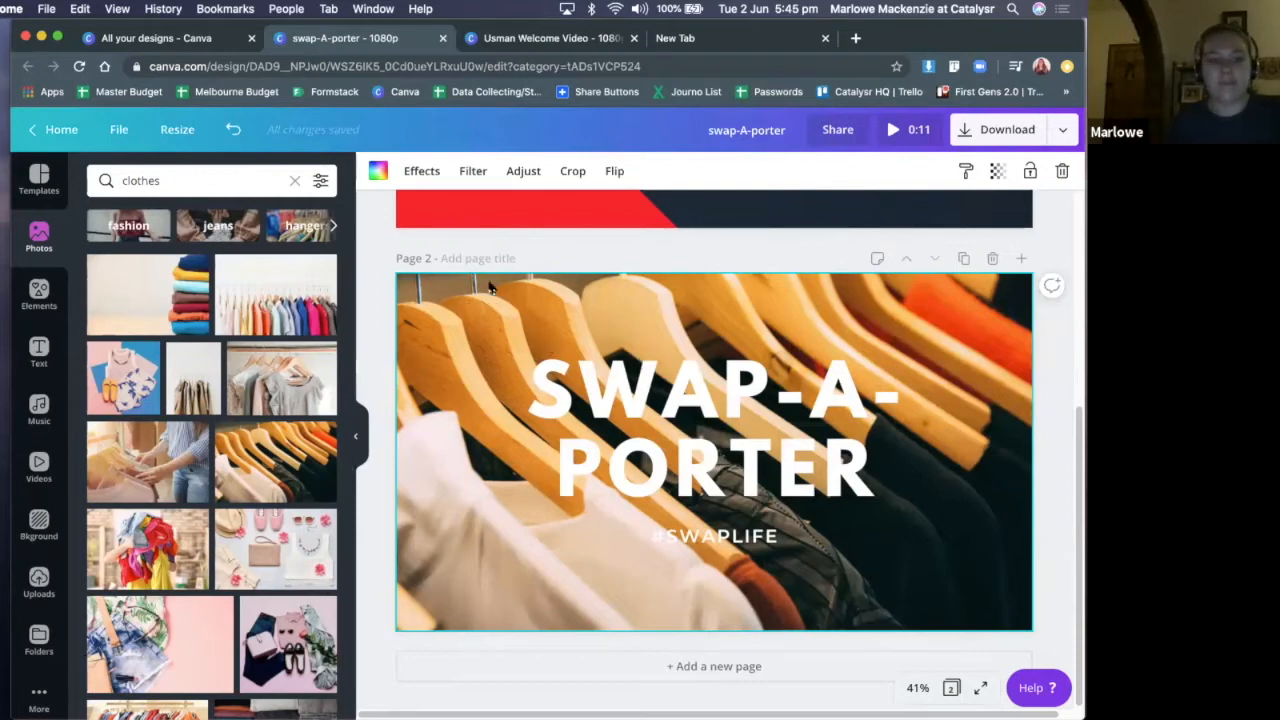
Try the dark grey from the Bright as a Button brand colours as page 2's background, and reapply the recently used clothes hanger photo
left_click(378, 172)
left_click(103, 416)
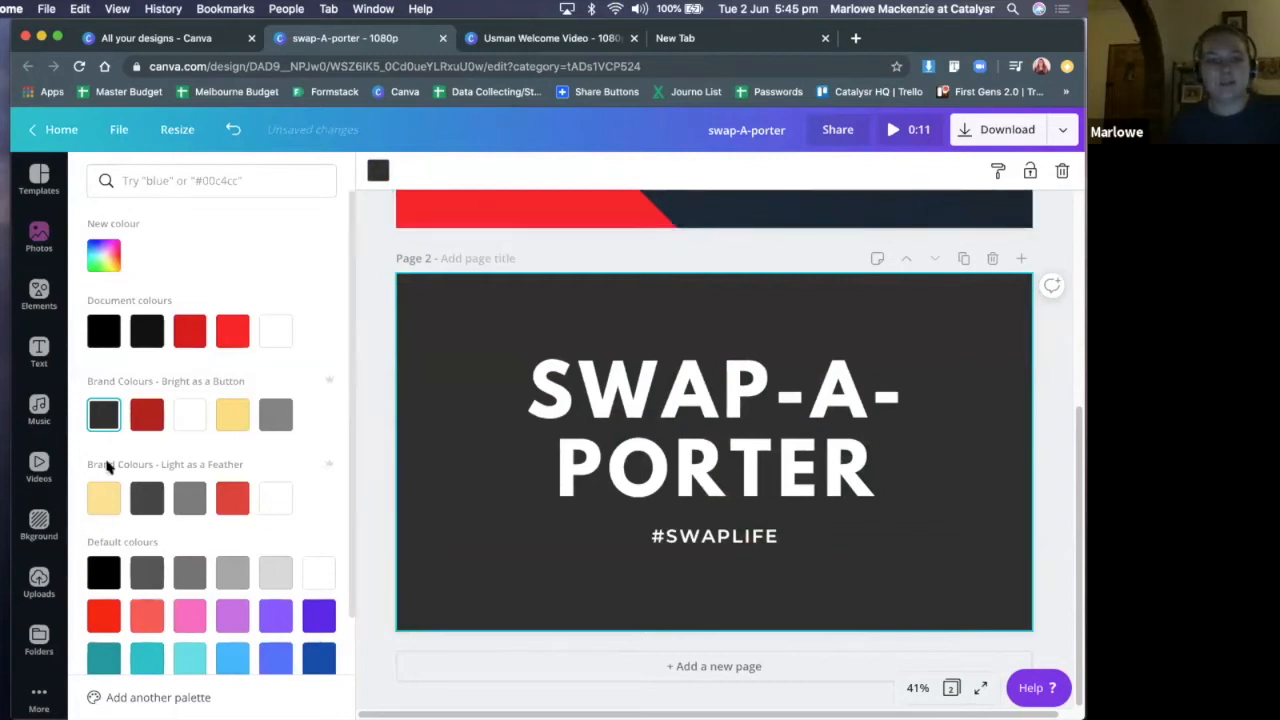
left_click(39, 238)
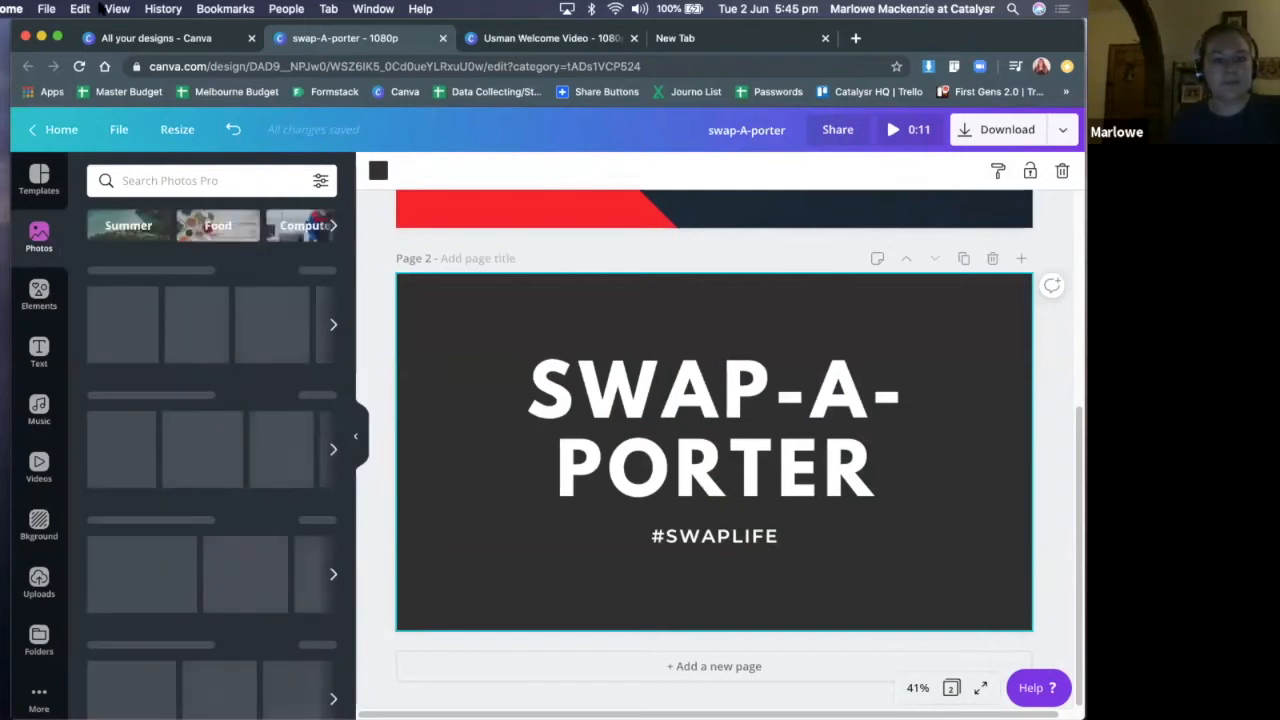
left_click_drag(170, 330, 460, 373)
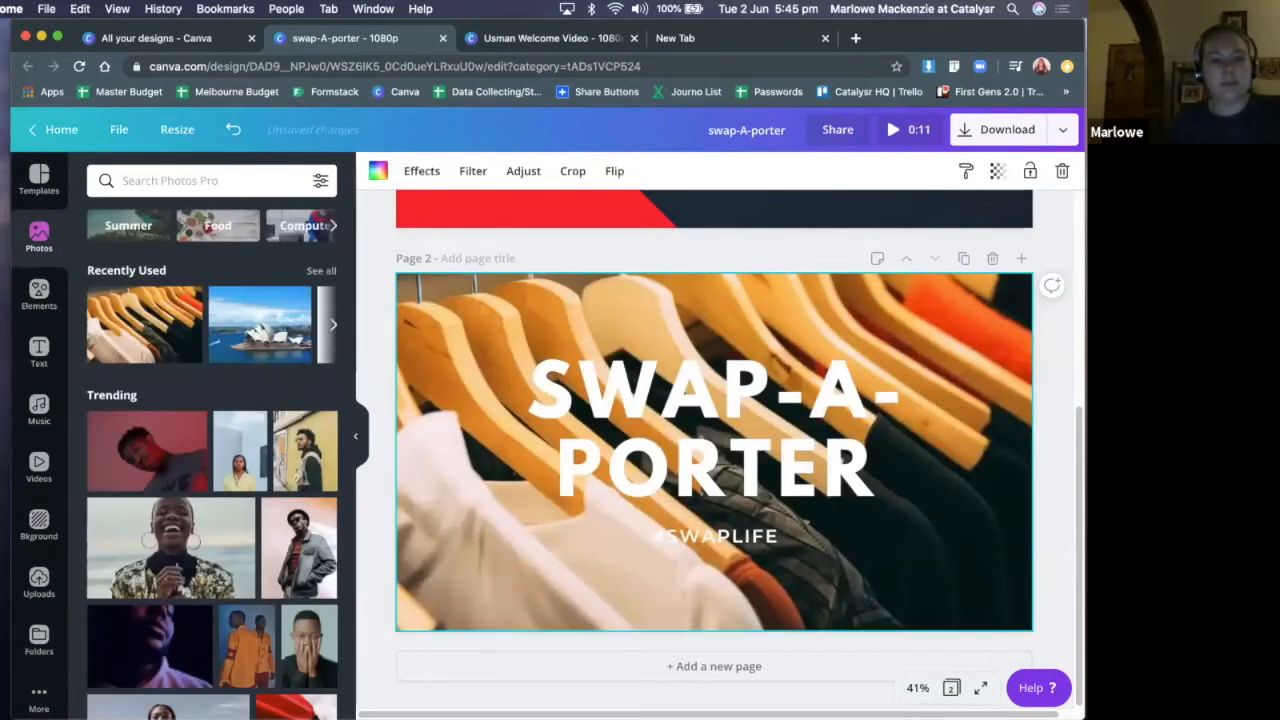
Add a square shape to page 2 and fill it with the black from the document colours
left_click(47, 204)
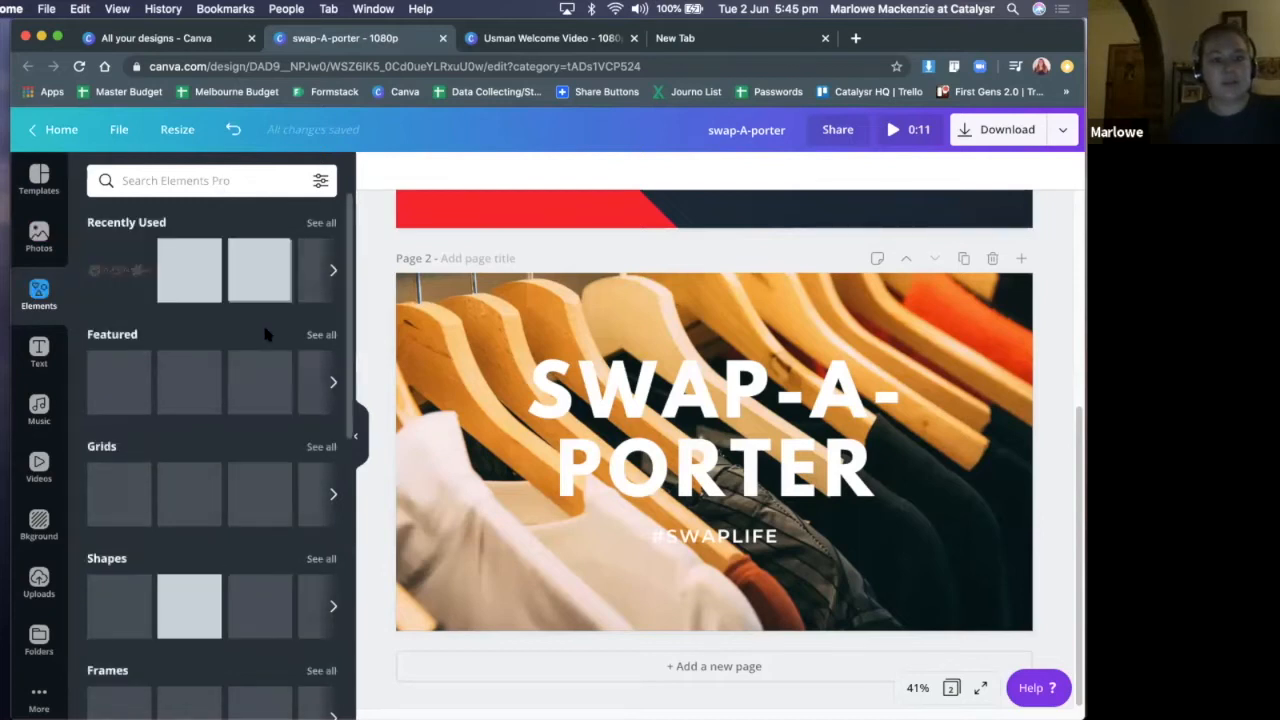
scroll(263, 376, "down", 3)
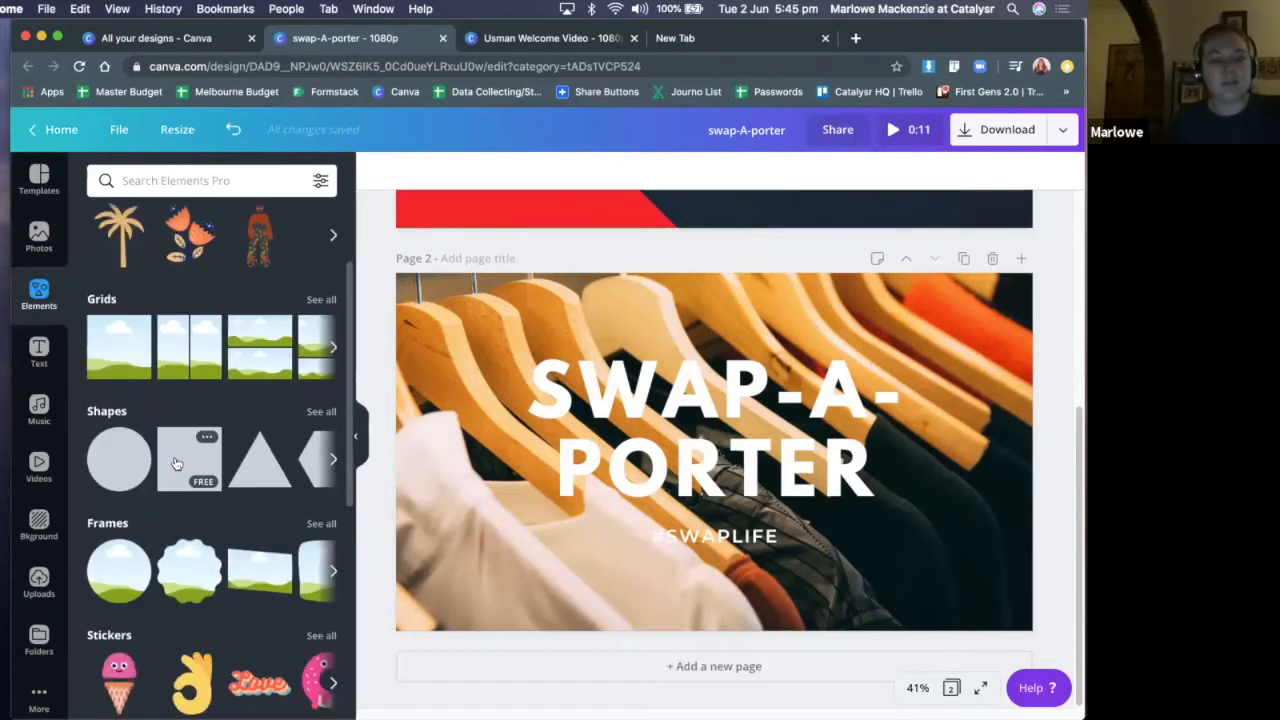
left_click(176, 463)
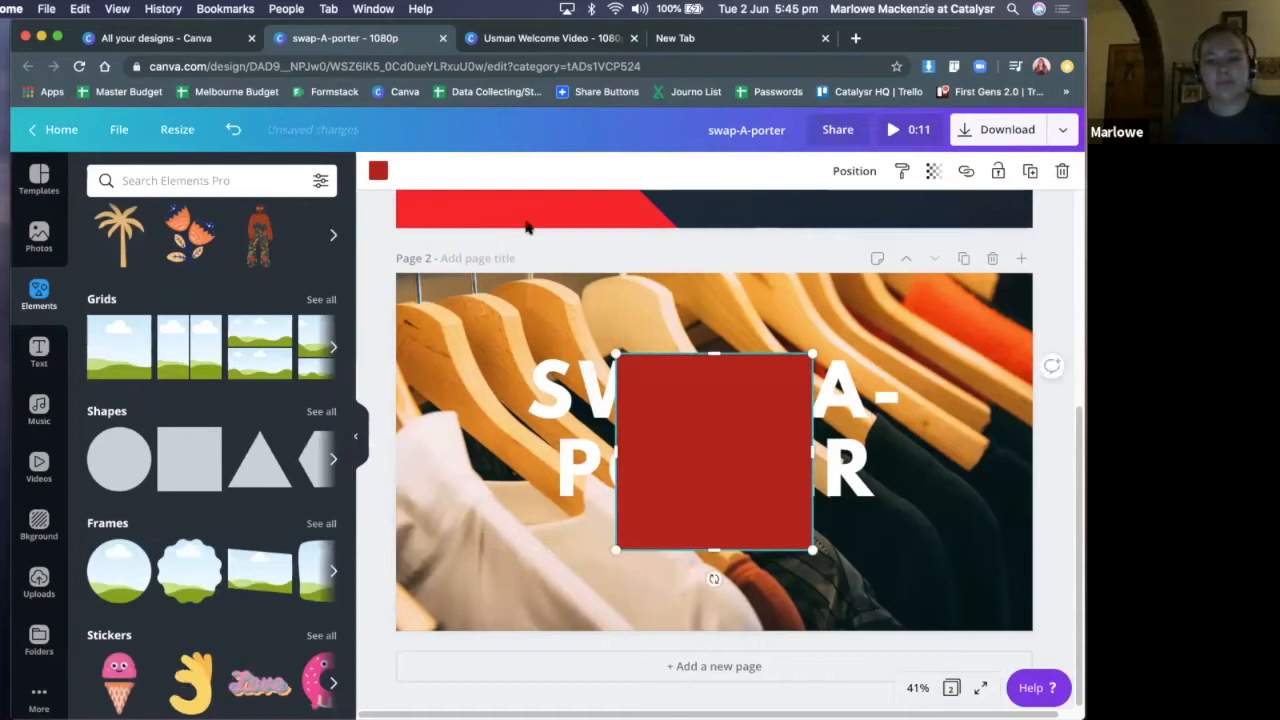
left_click(378, 172)
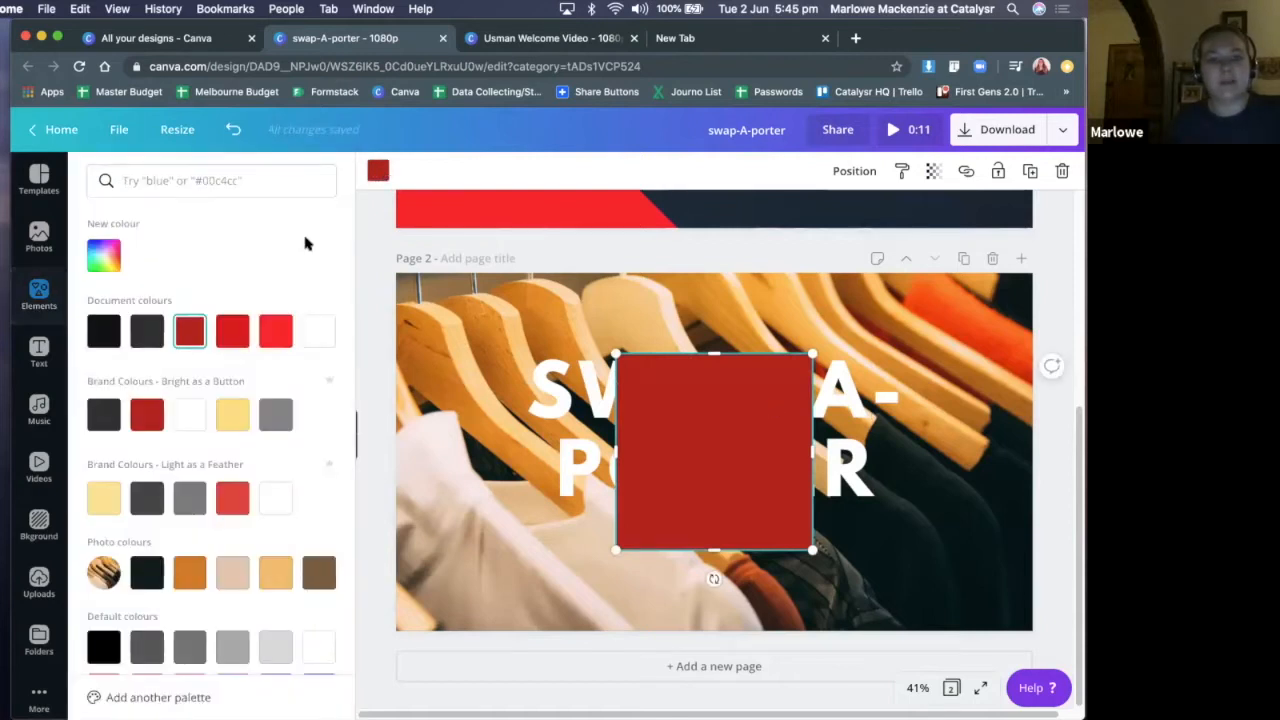
left_click(101, 334)
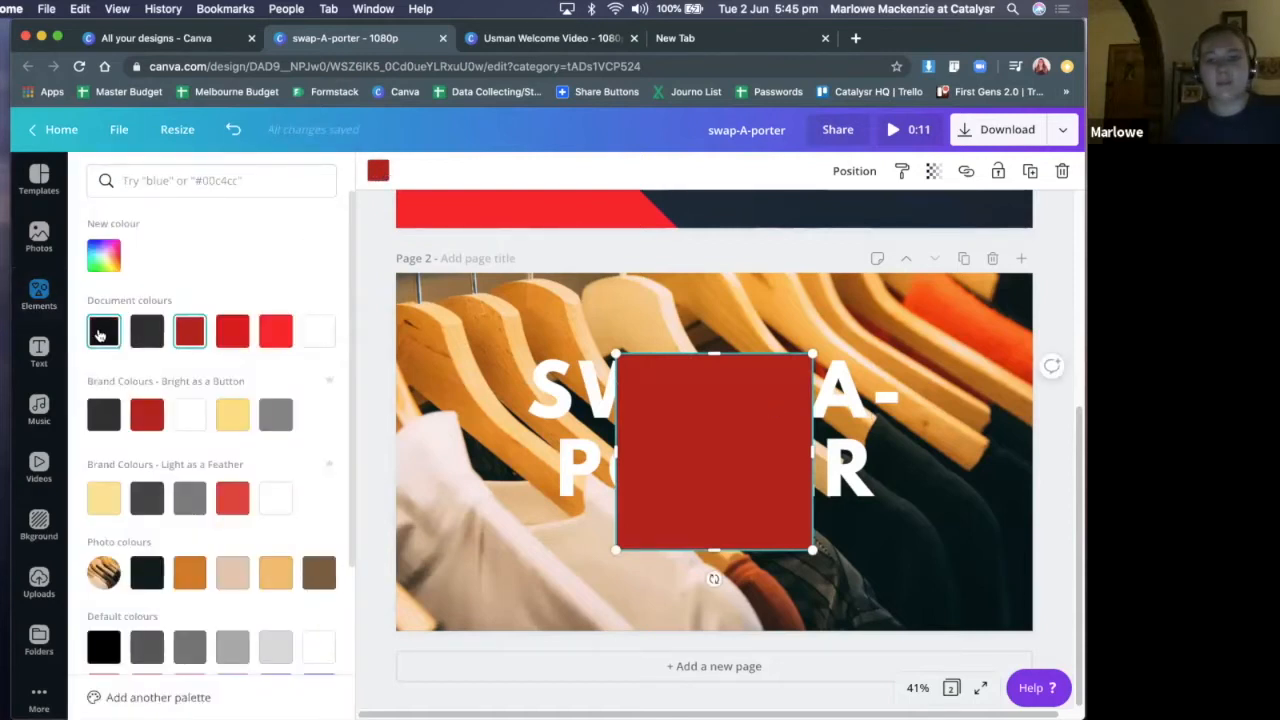
Make the black square partly transparent and stretch it to cover all of page 2 as a dark overlay
left_click(933, 172)
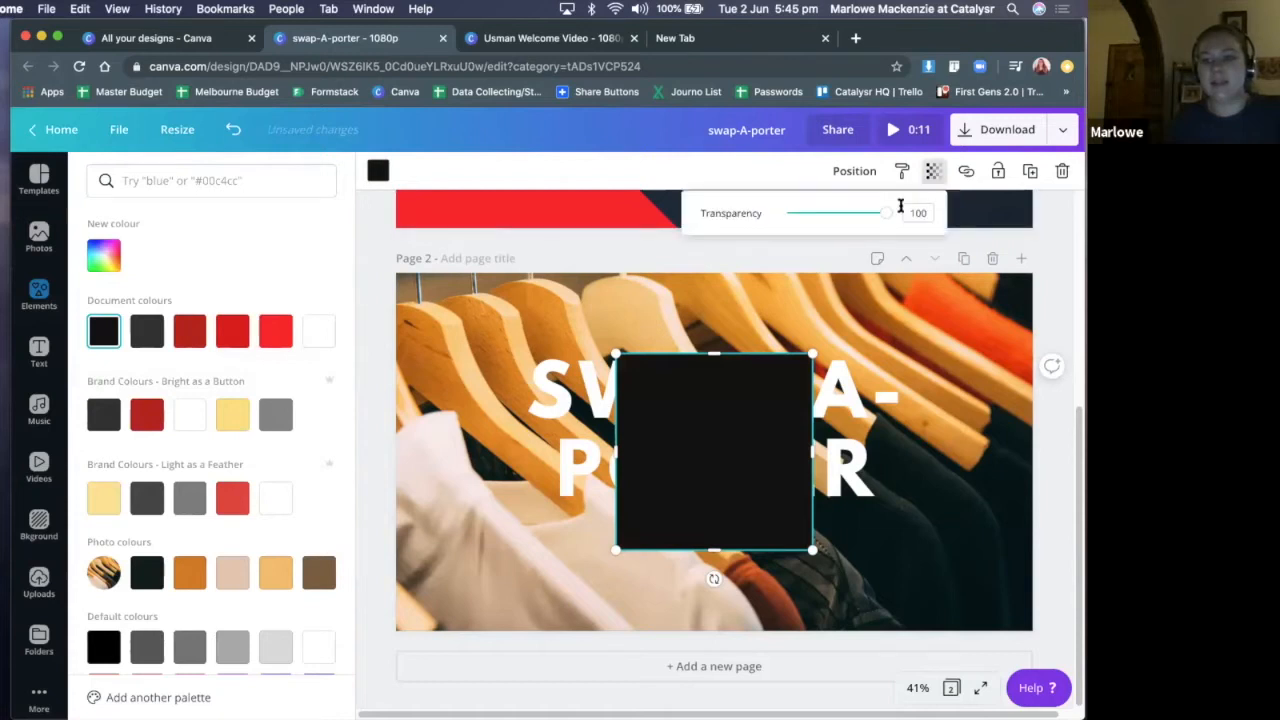
left_click_drag(871, 223, 850, 213)
left_click_drag(778, 370, 519, 242)
left_click_drag(578, 463, 735, 679)
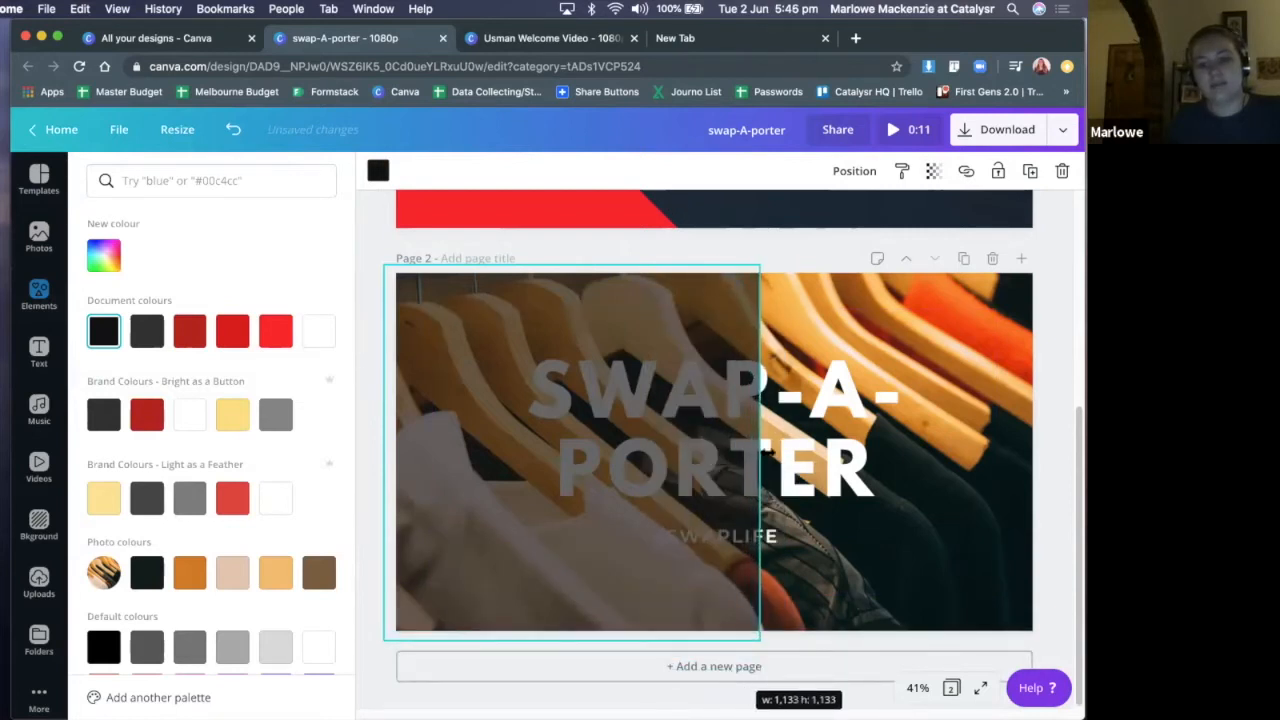
left_click_drag(783, 451, 1054, 441)
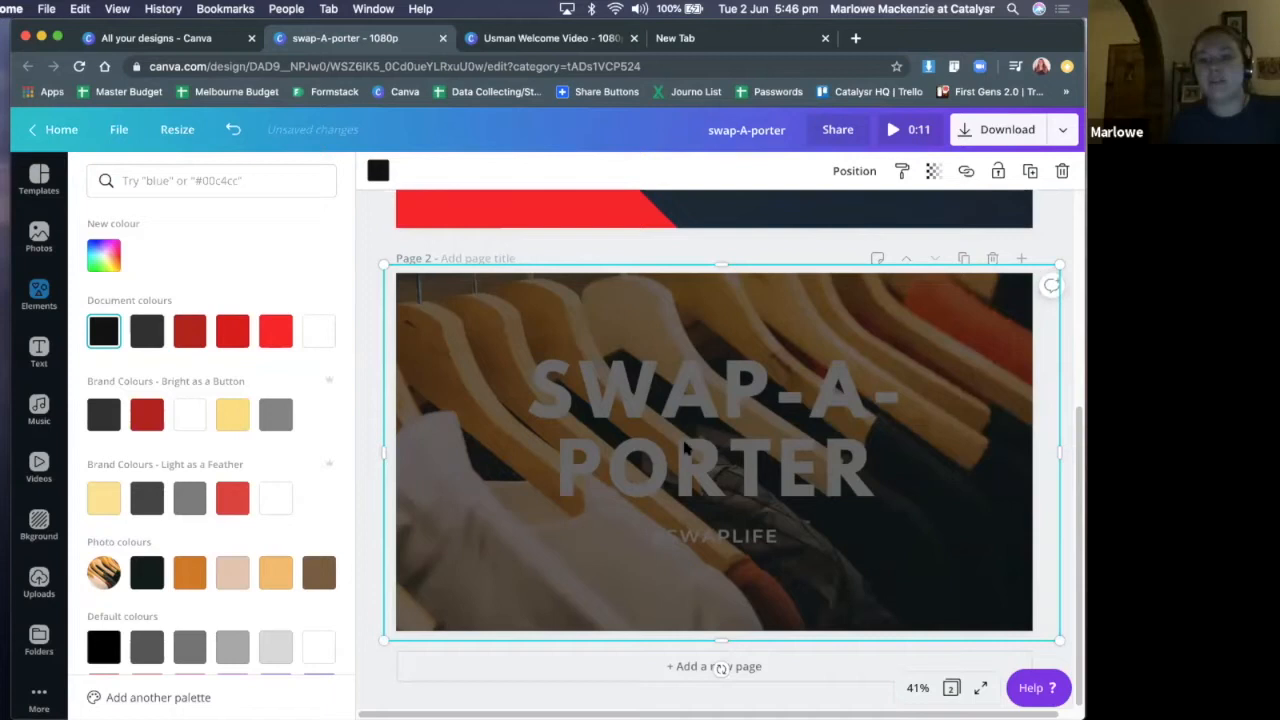
left_click(1052, 240)
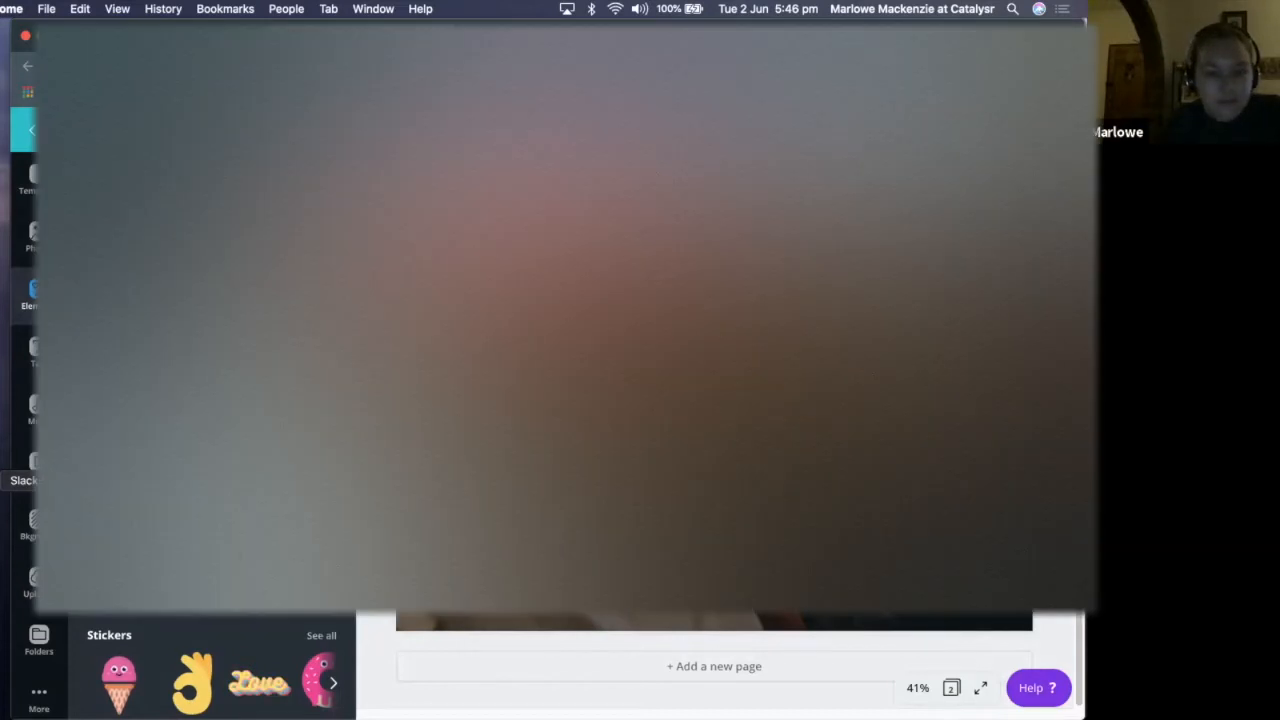
left_click(4, 480)
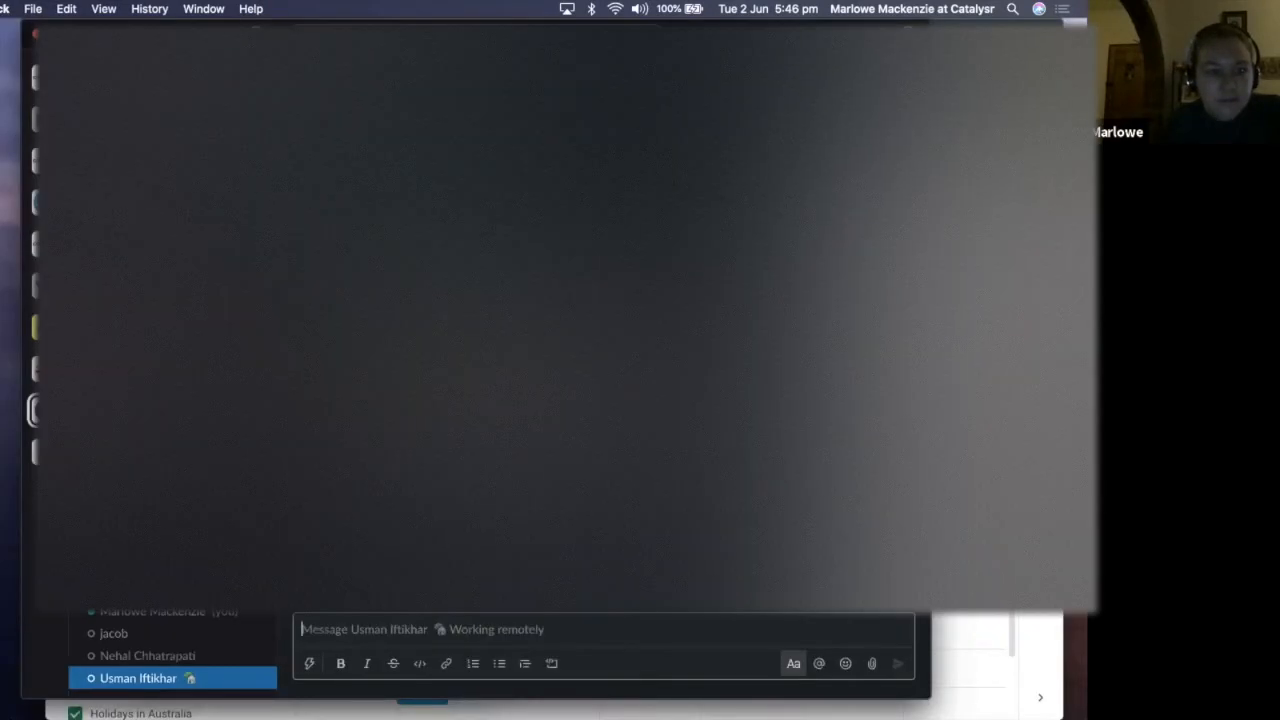
left_click(31, 289)
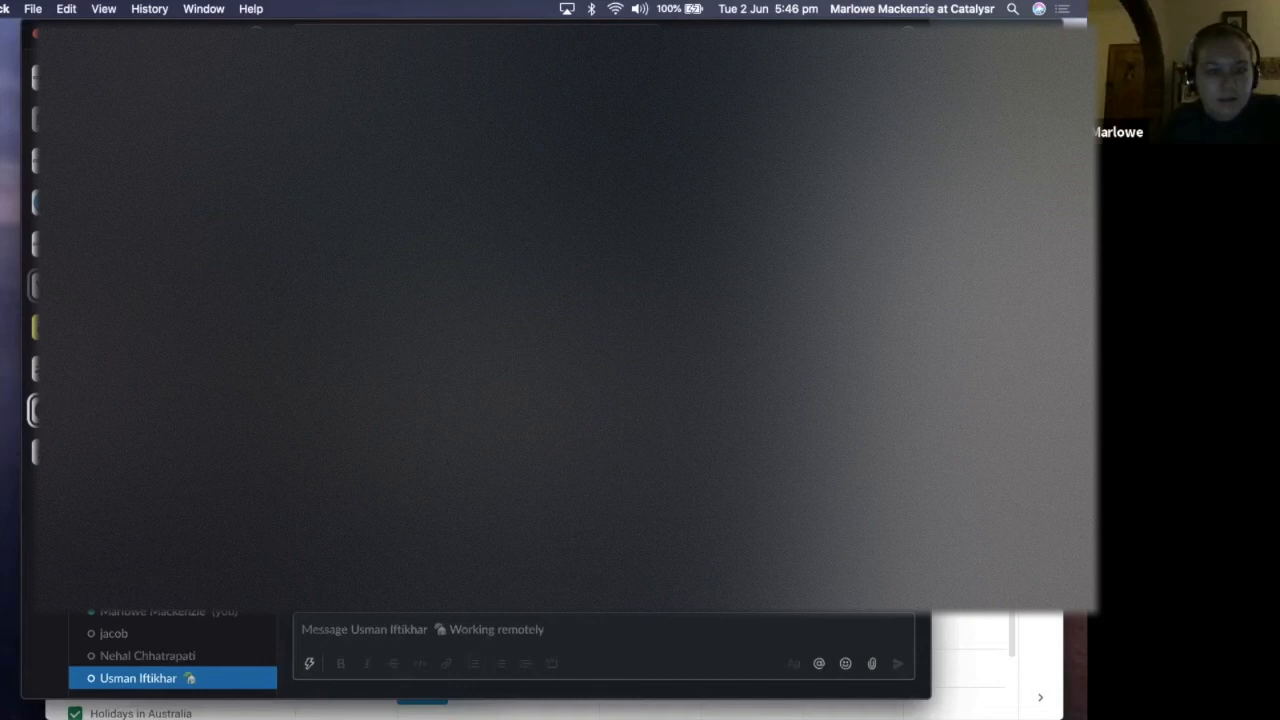
key("super+Tab")
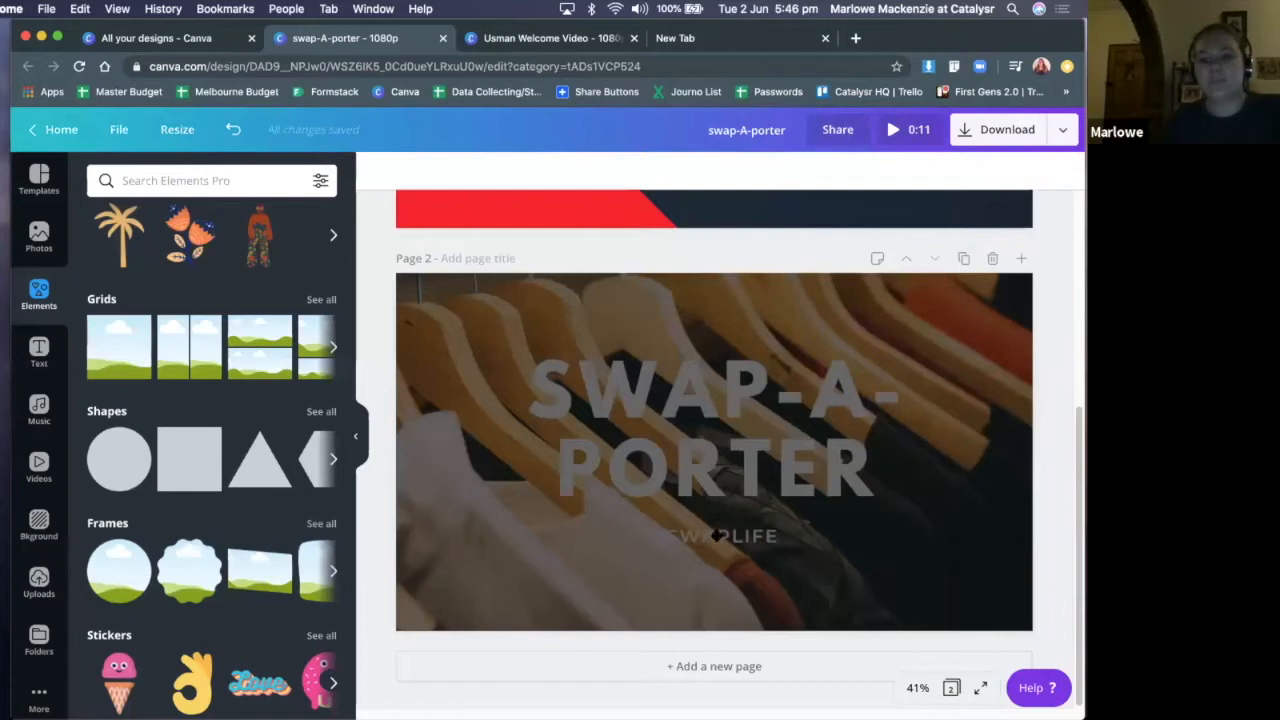
Reposition the dark overlay so it still covers page 2 and send it backwards behind the title text
left_click_drag(708, 330, 729, 410)
left_click_drag(745, 302, 768, 318)
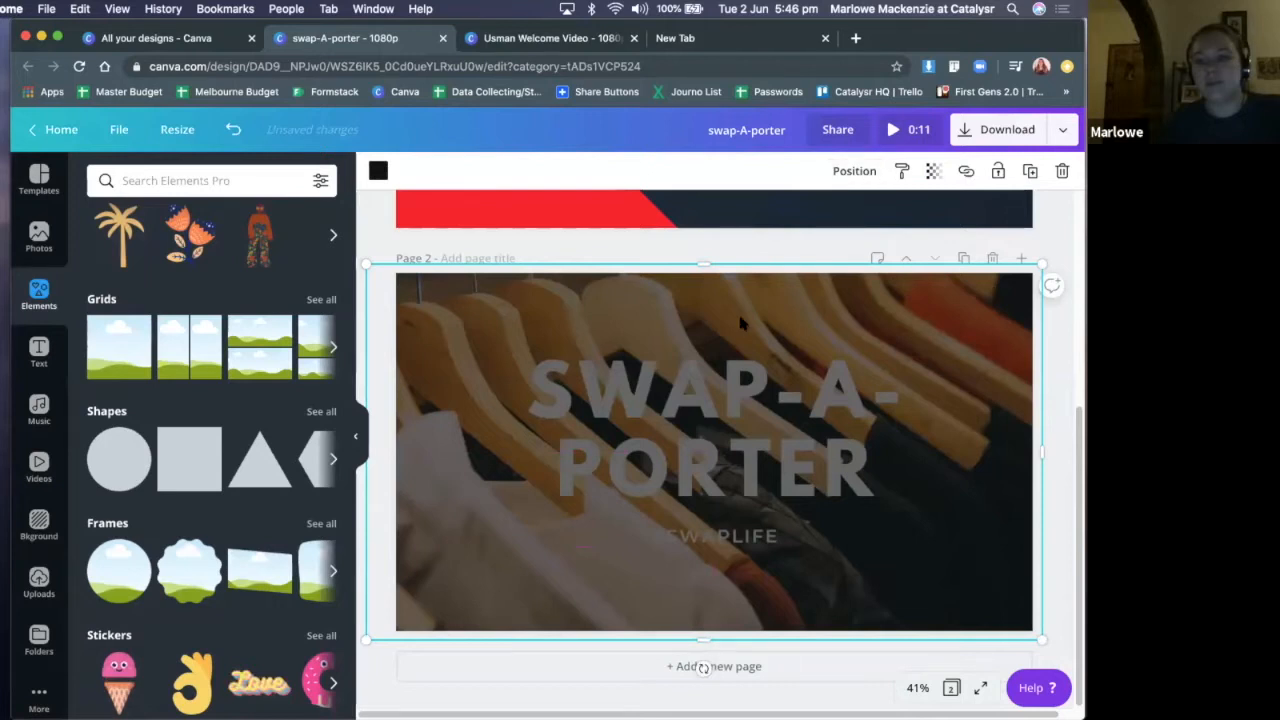
left_click_drag(742, 318, 698, 264)
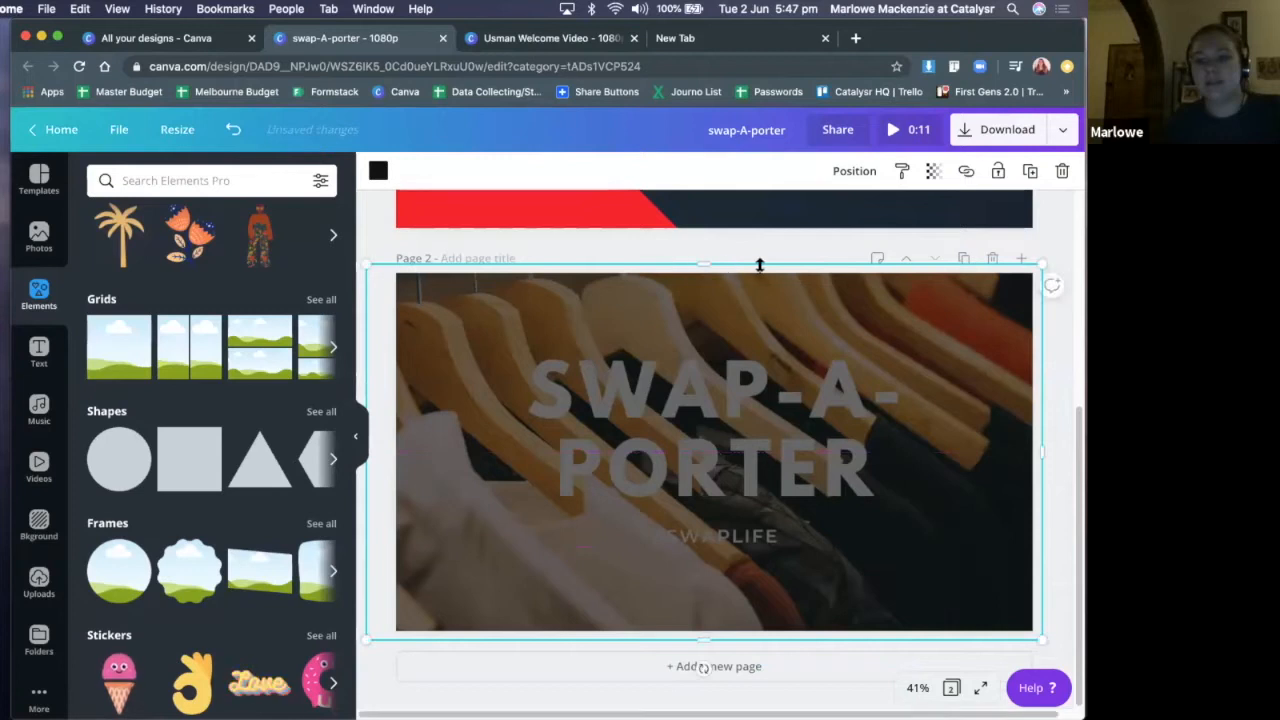
left_click(852, 171)
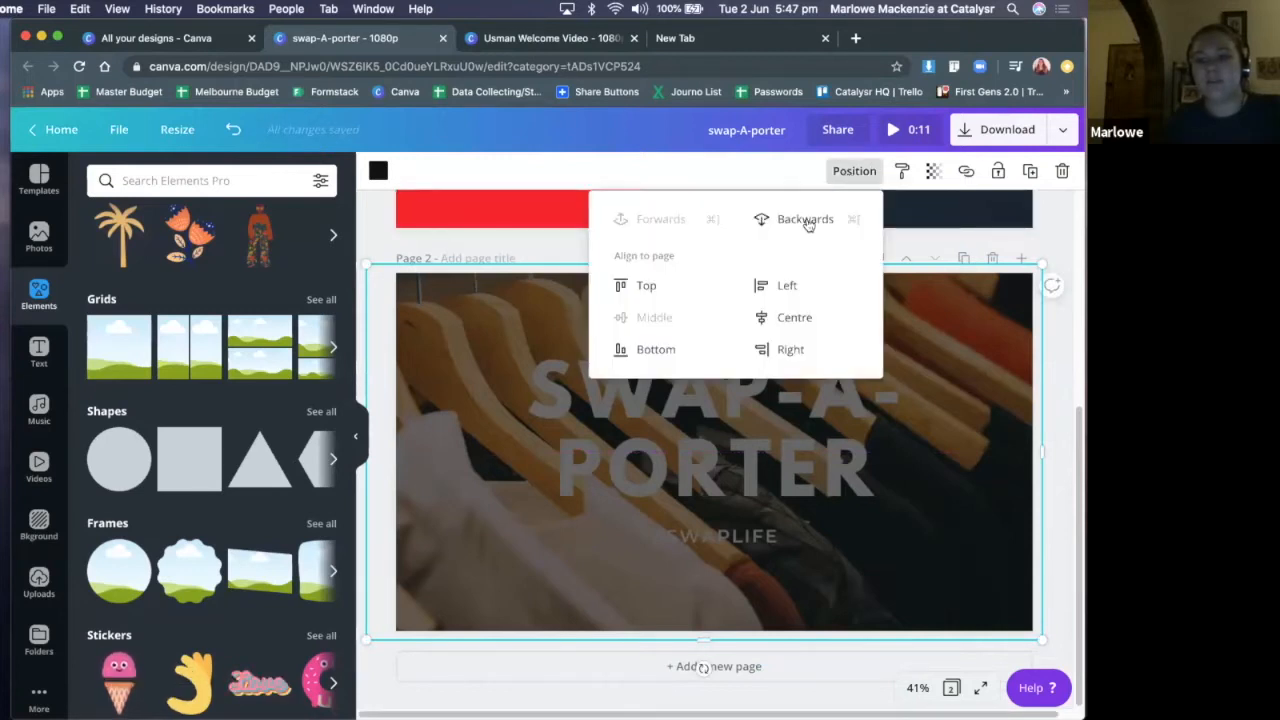
left_click(805, 219)
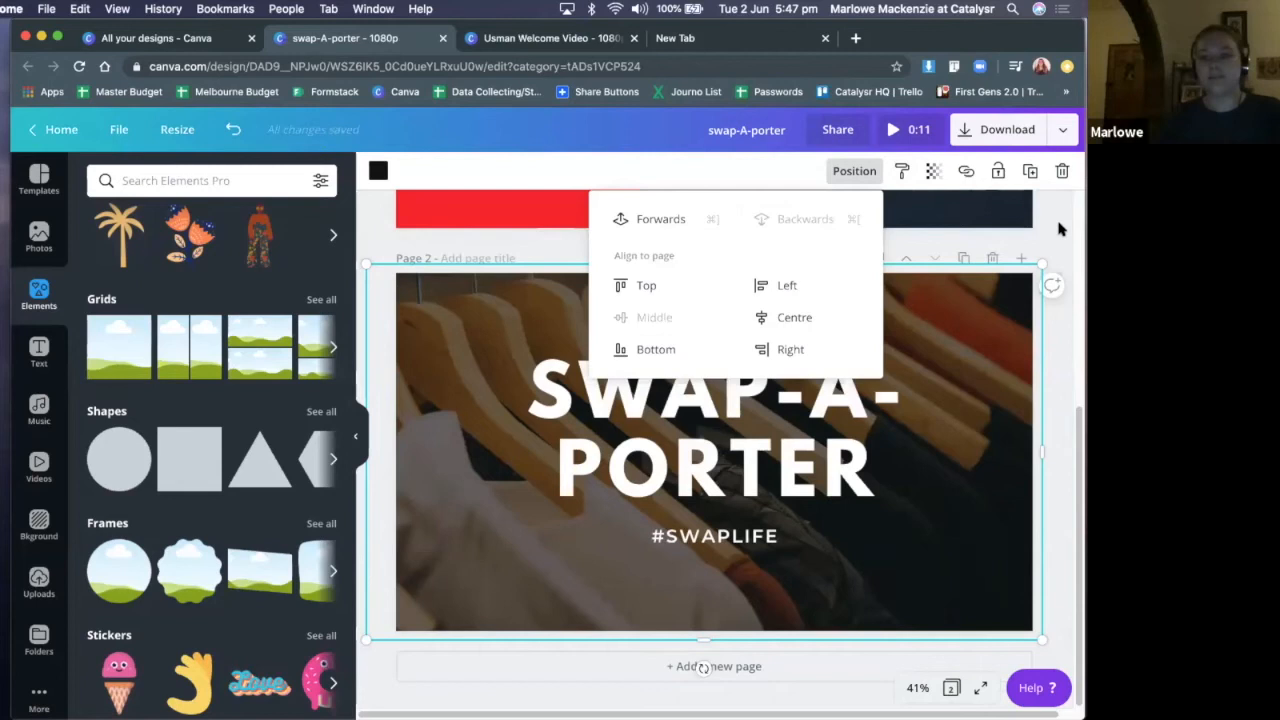
left_click(1036, 333)
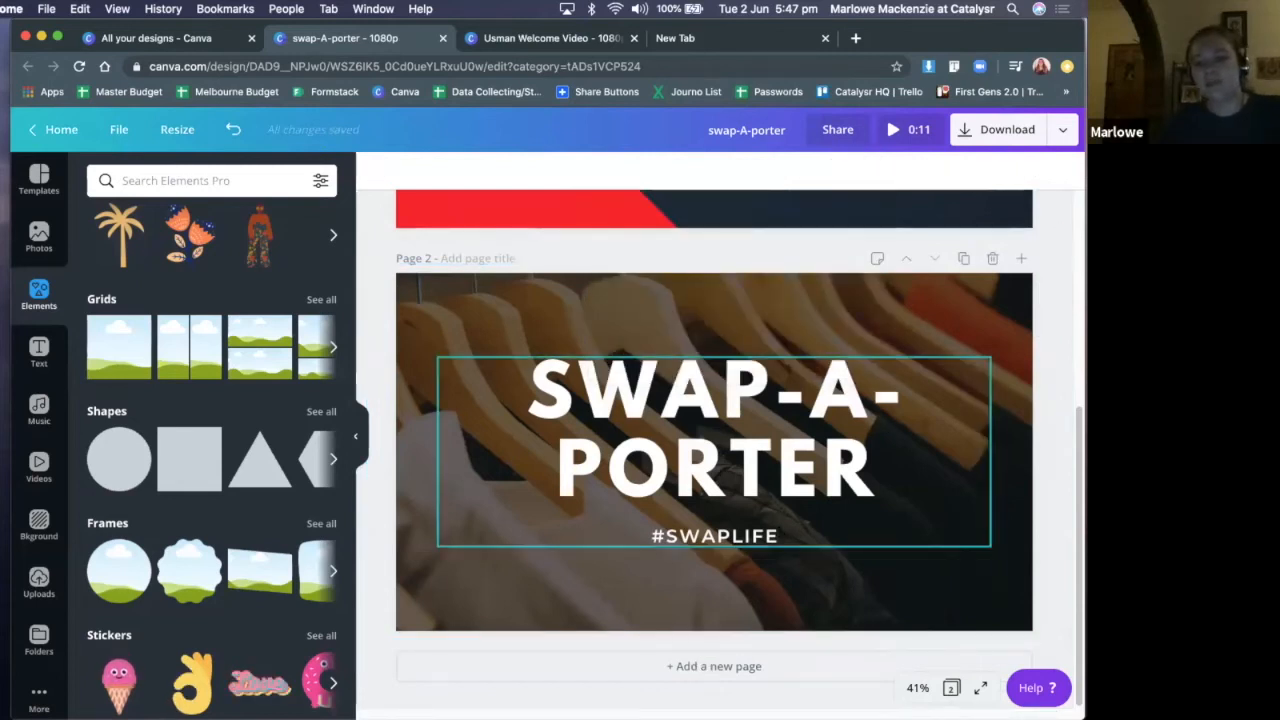
Preview page 2 in full screen, then exit the presentation and return to the design editor
left_click(980, 690)
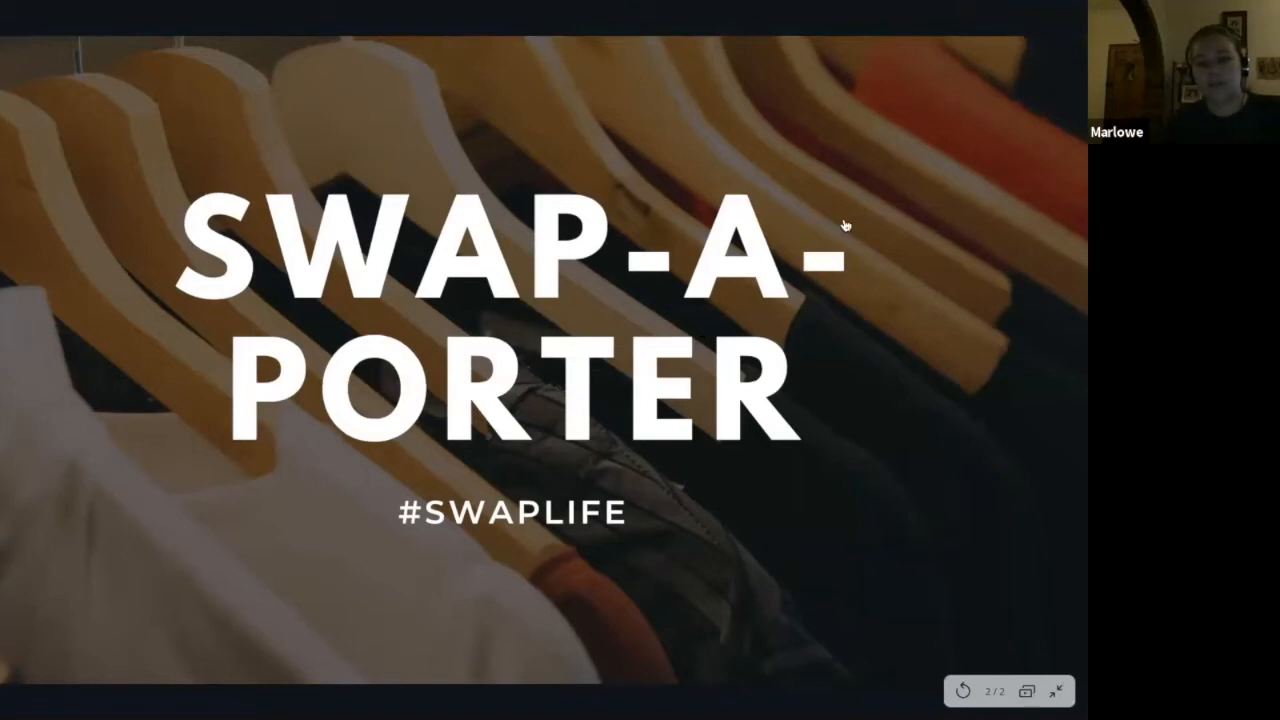
key("Escape")
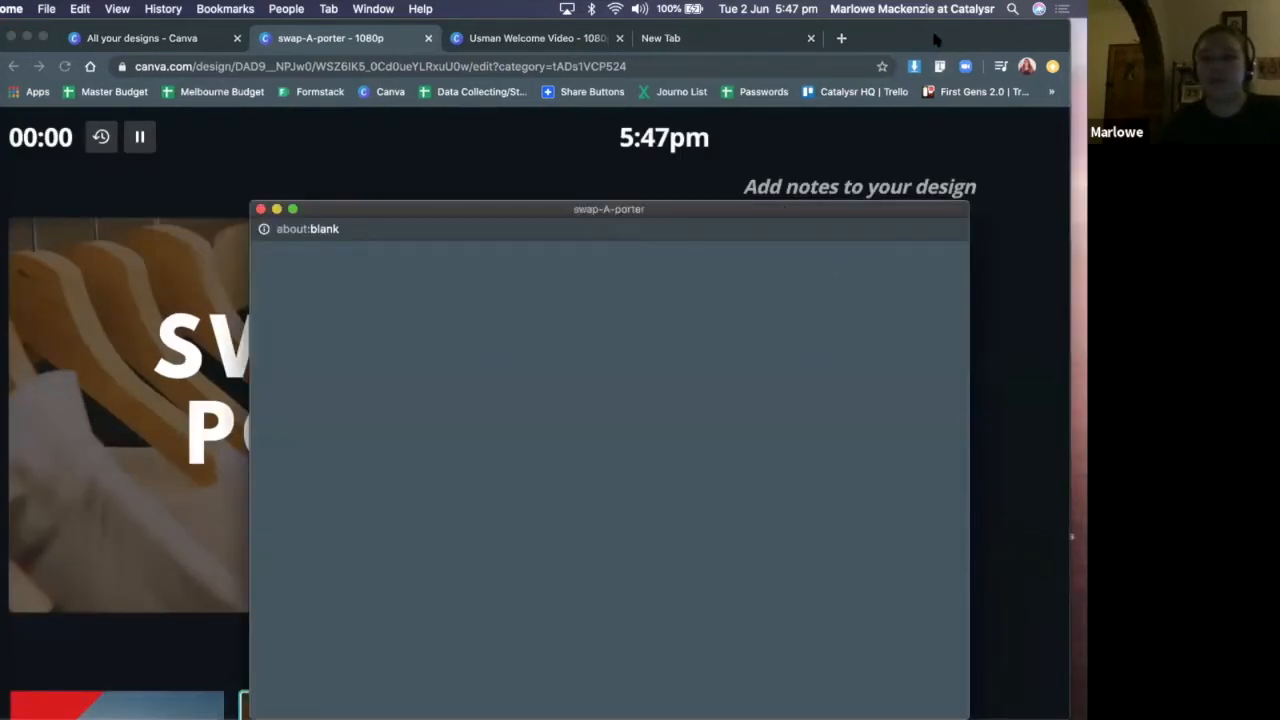
left_click_drag(900, 38, 956, 38)
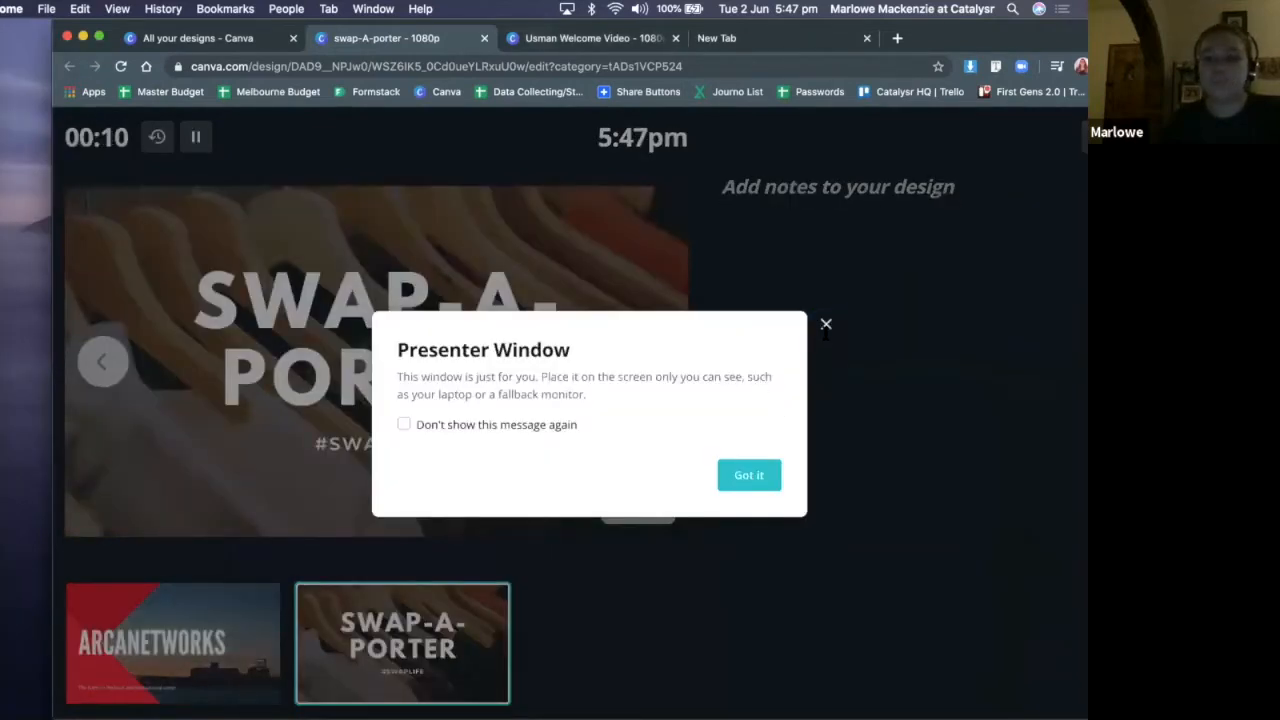
left_click(827, 325)
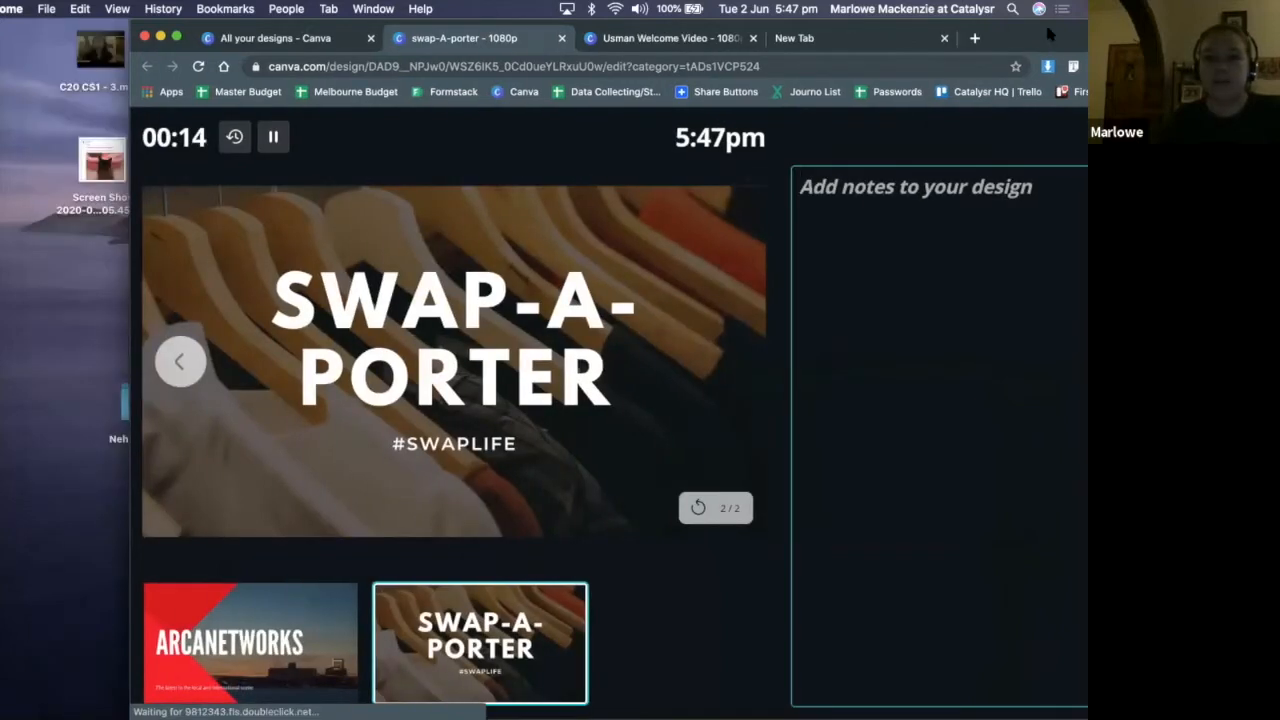
left_click_drag(607, 42, 685, 42)
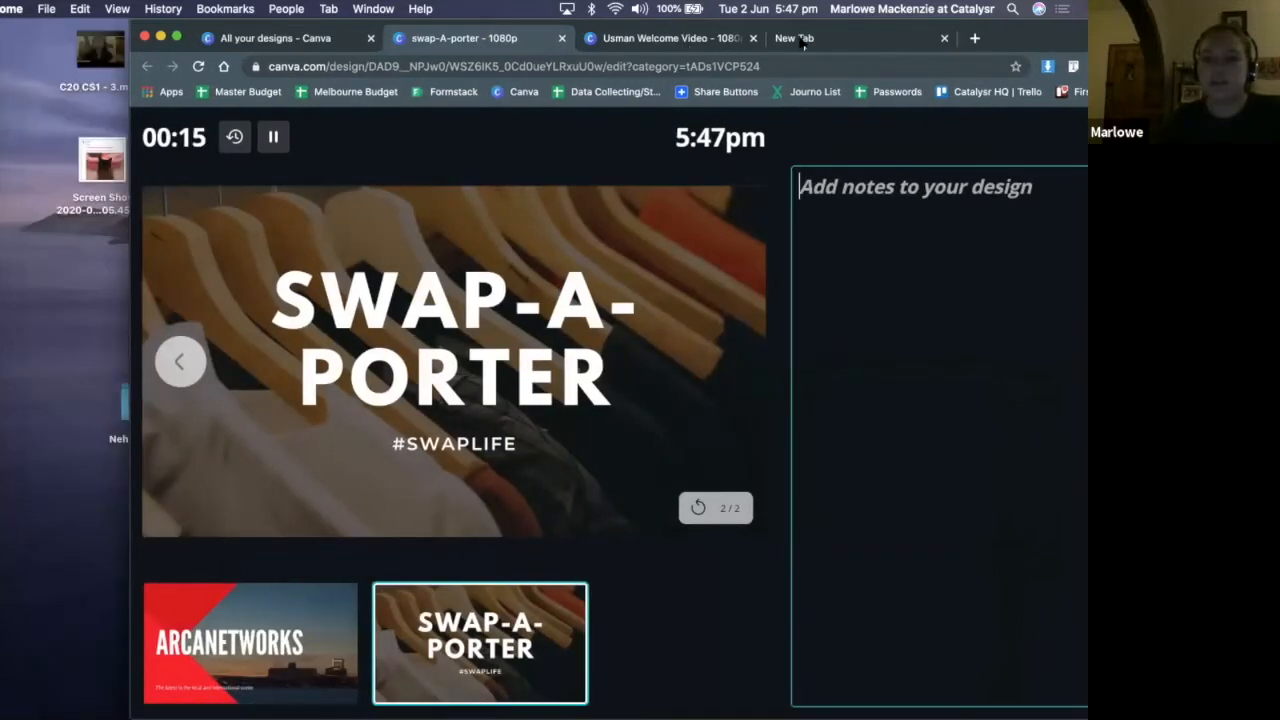
left_click_drag(802, 42, 438, 42)
left_click_drag(732, 38, 987, 38)
left_click(948, 137)
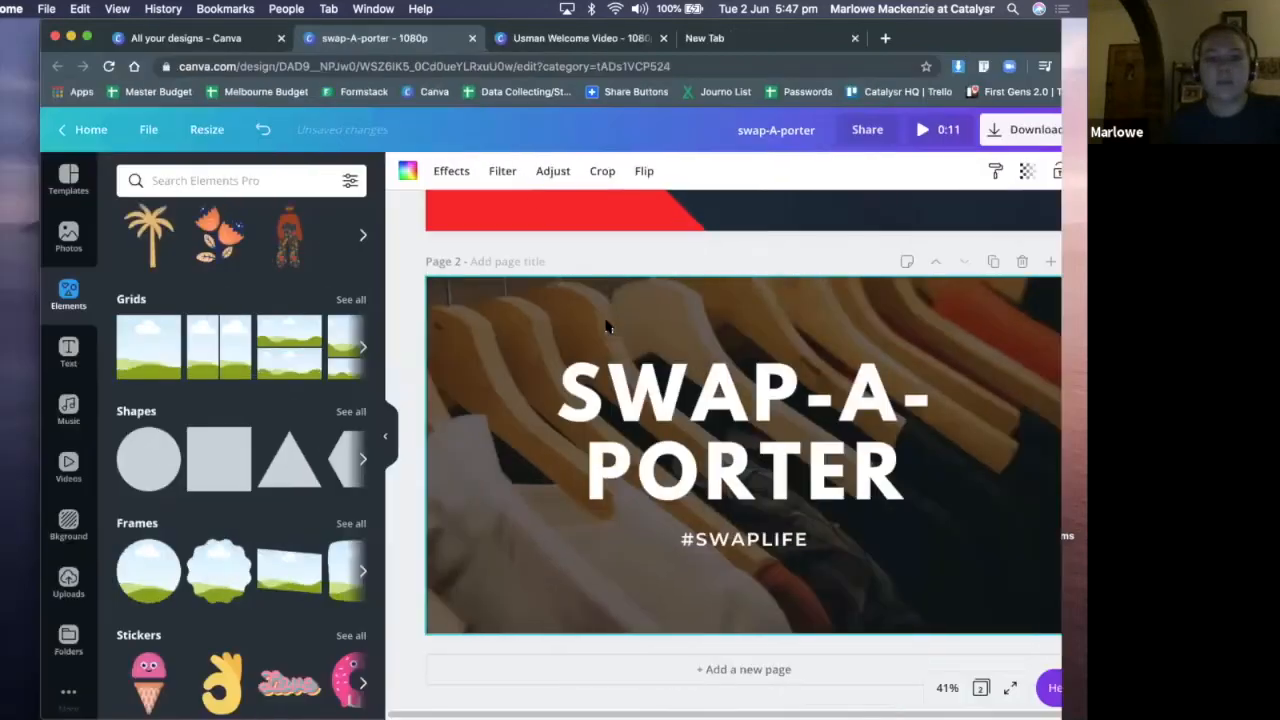
Shift the dark overlay partly off page 2 to expose the background photo
left_click_drag(545, 314, 682, 346)
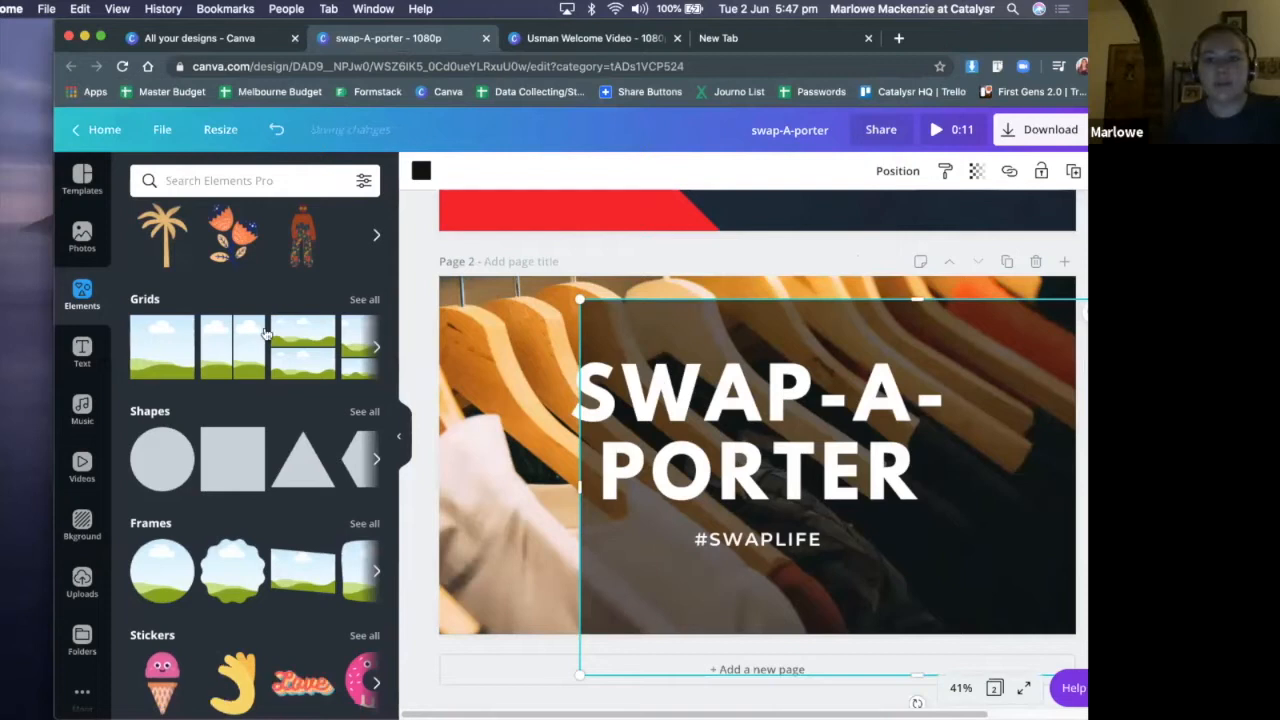
left_click_drag(145, 24, 262, 8)
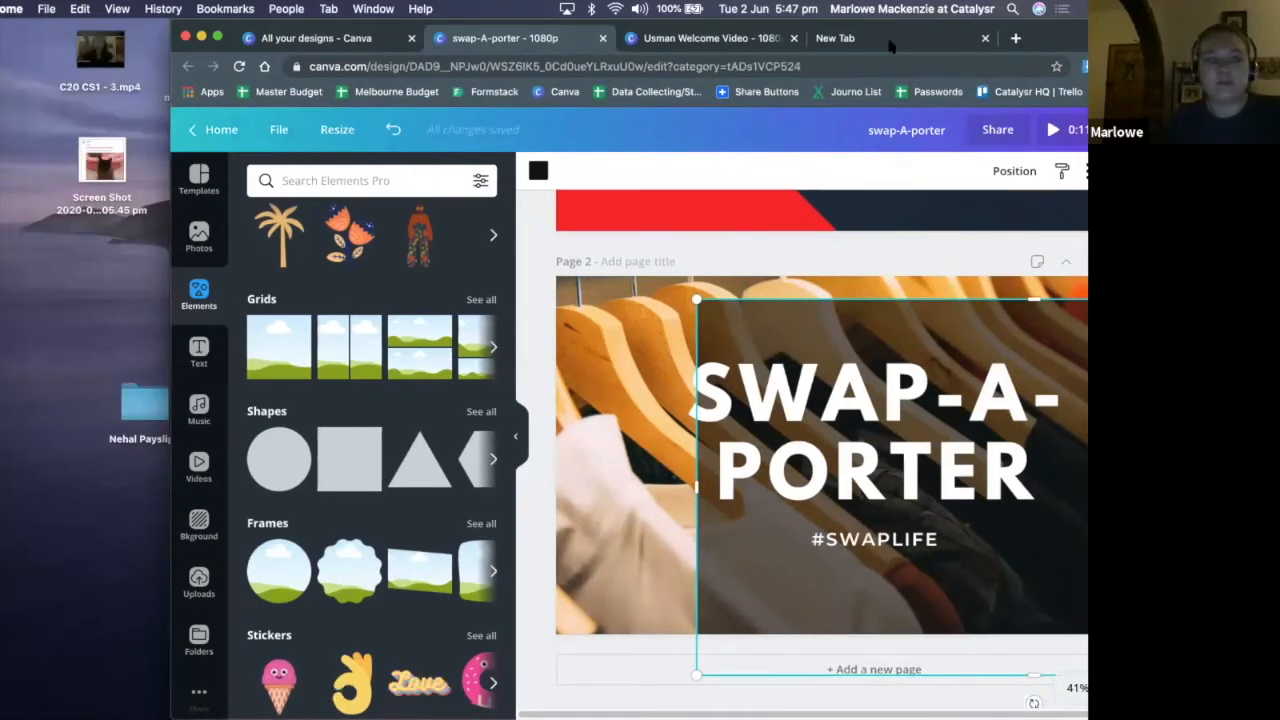
left_click_drag(330, 24, 159, 24)
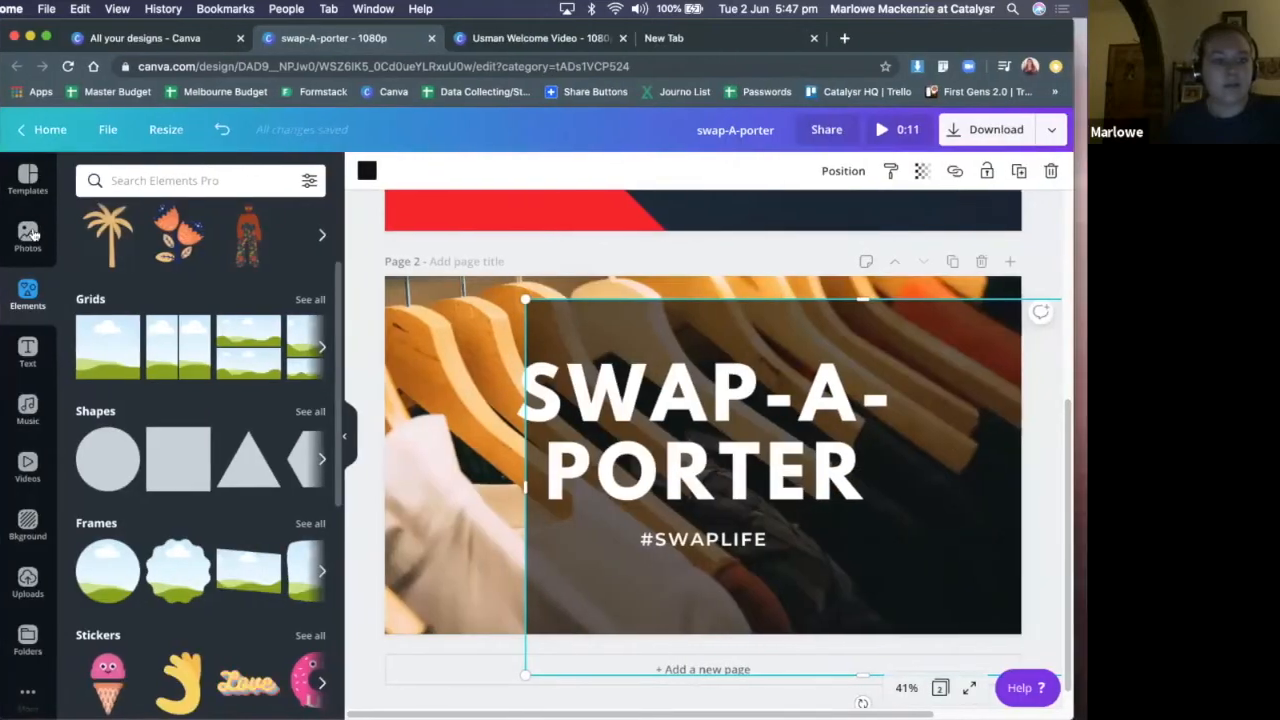
Search the video library for "clothes" and browse the clips for a page 2 background
left_click(27, 238)
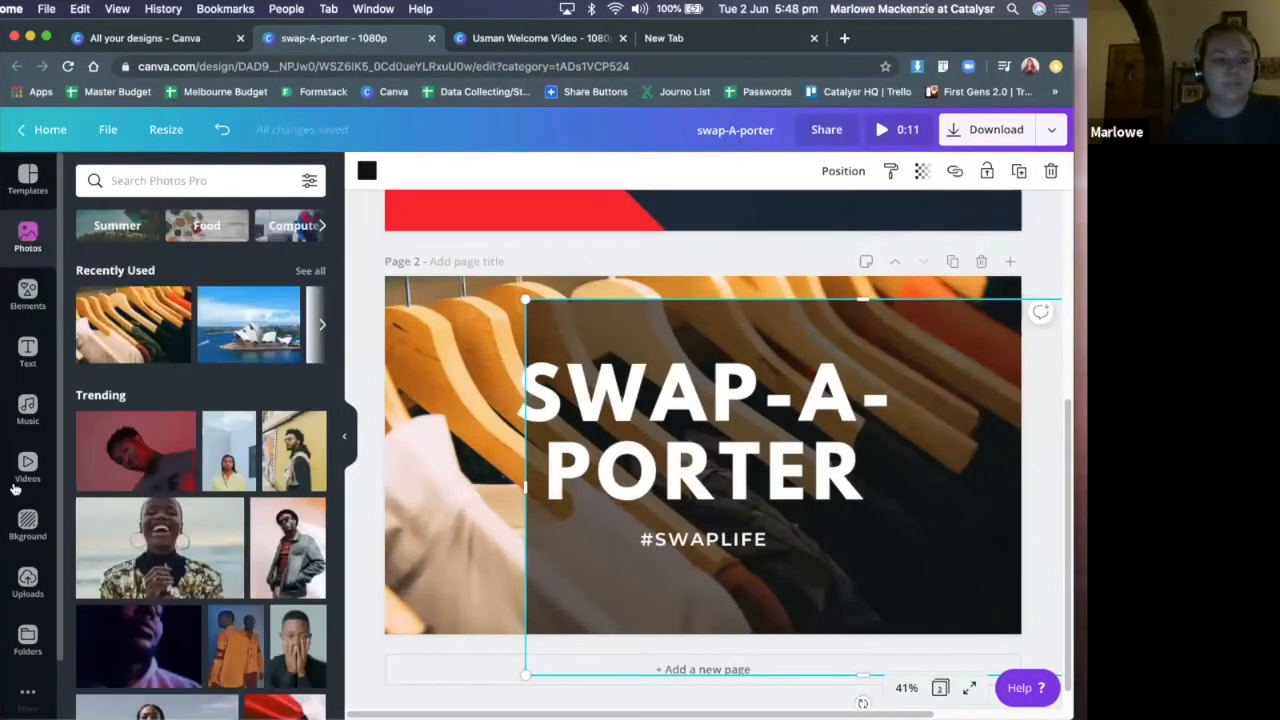
left_click(28, 467)
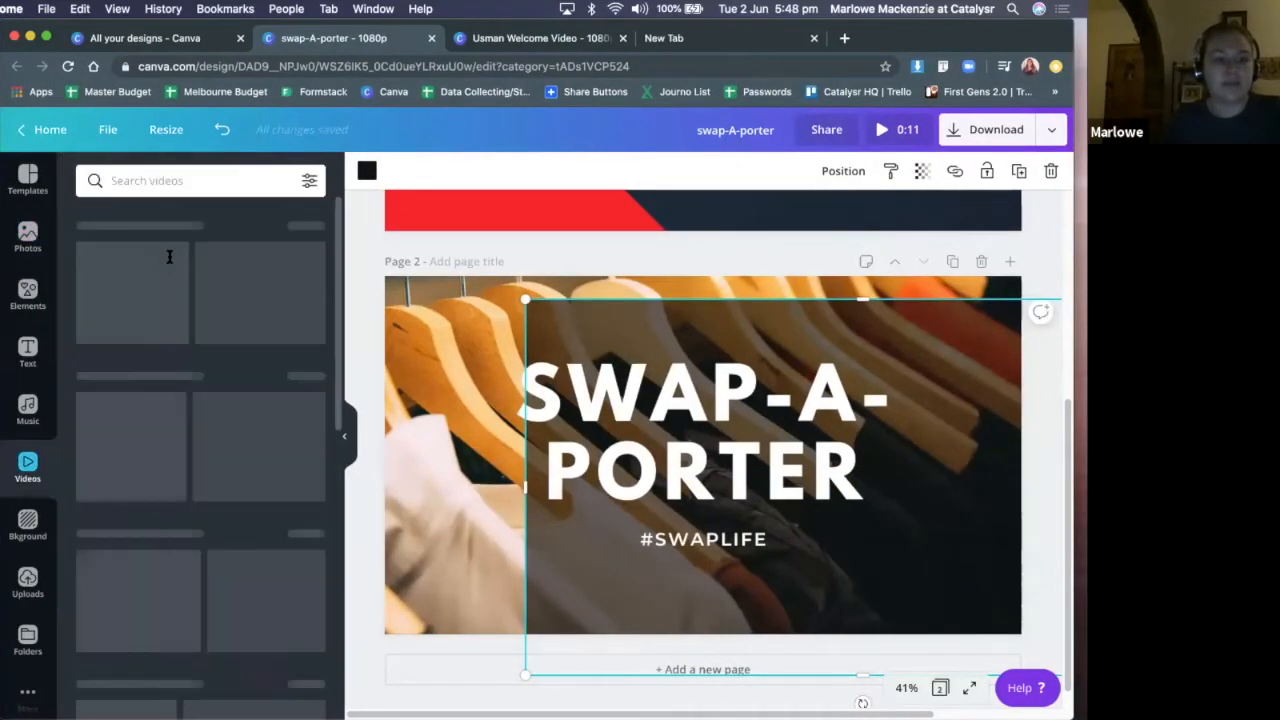
left_click(201, 180)
type("c")
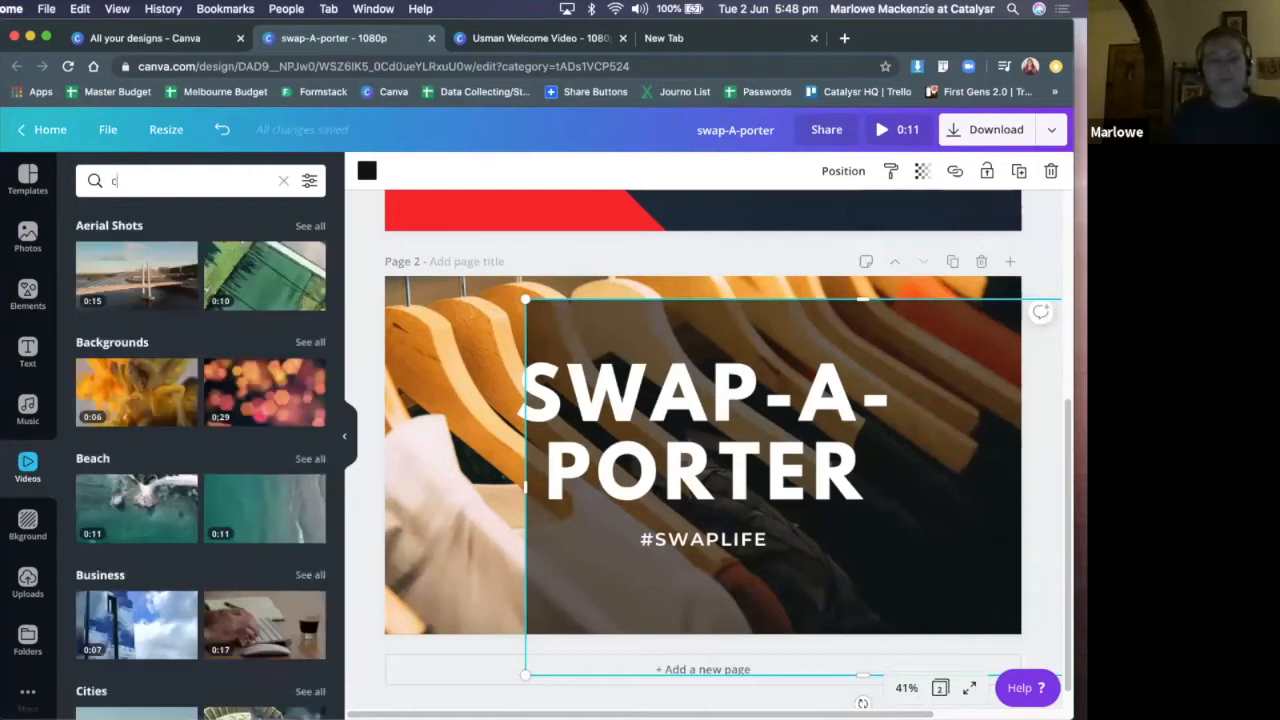
type("lothes")
key("Return")
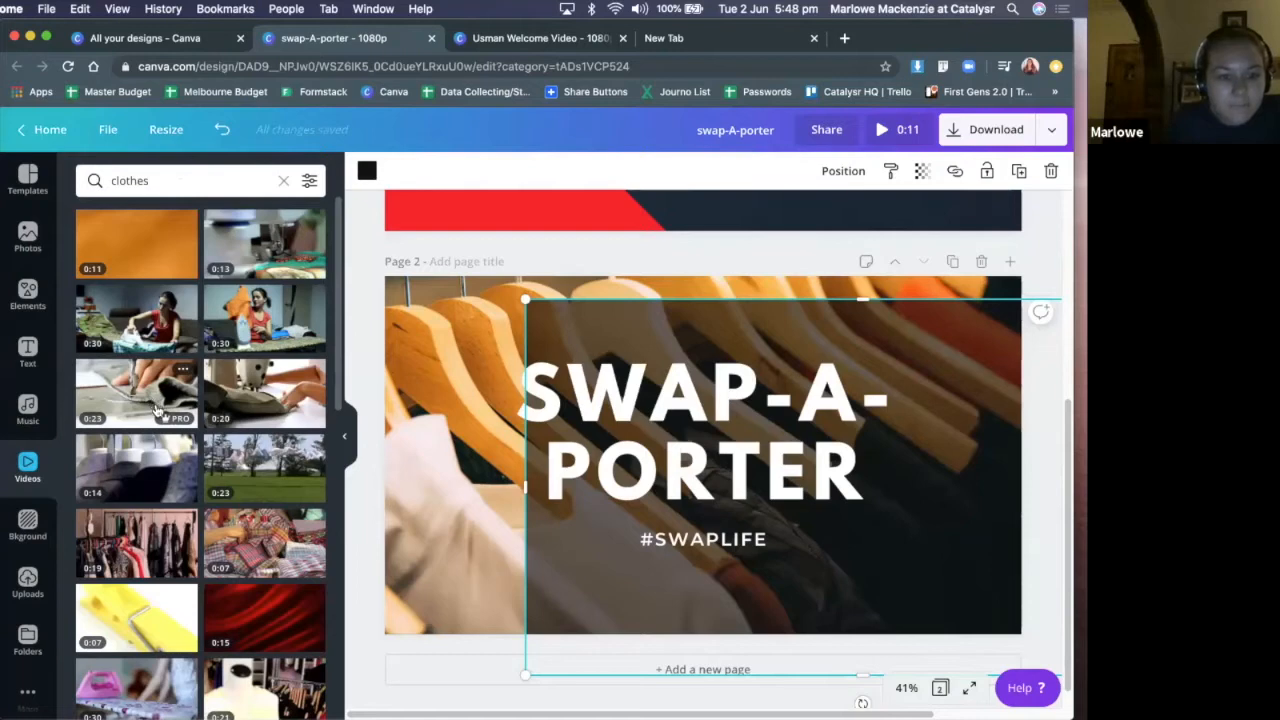
scroll(160, 390, "down", 1)
scroll(135, 300, "up", 1)
Search the videos for "fashion", use the brown dress clip as page 2's background and preview the design
double_click(129, 181)
type("fashion")
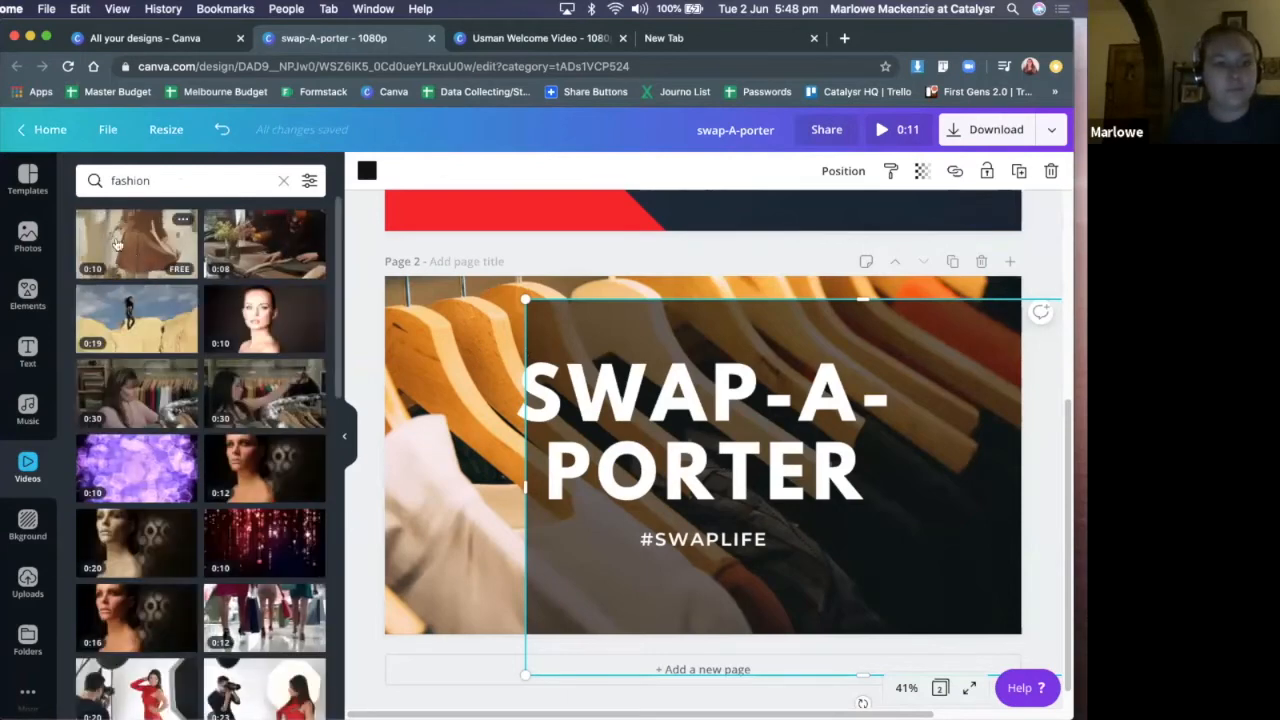
left_click_drag(177, 255, 645, 319)
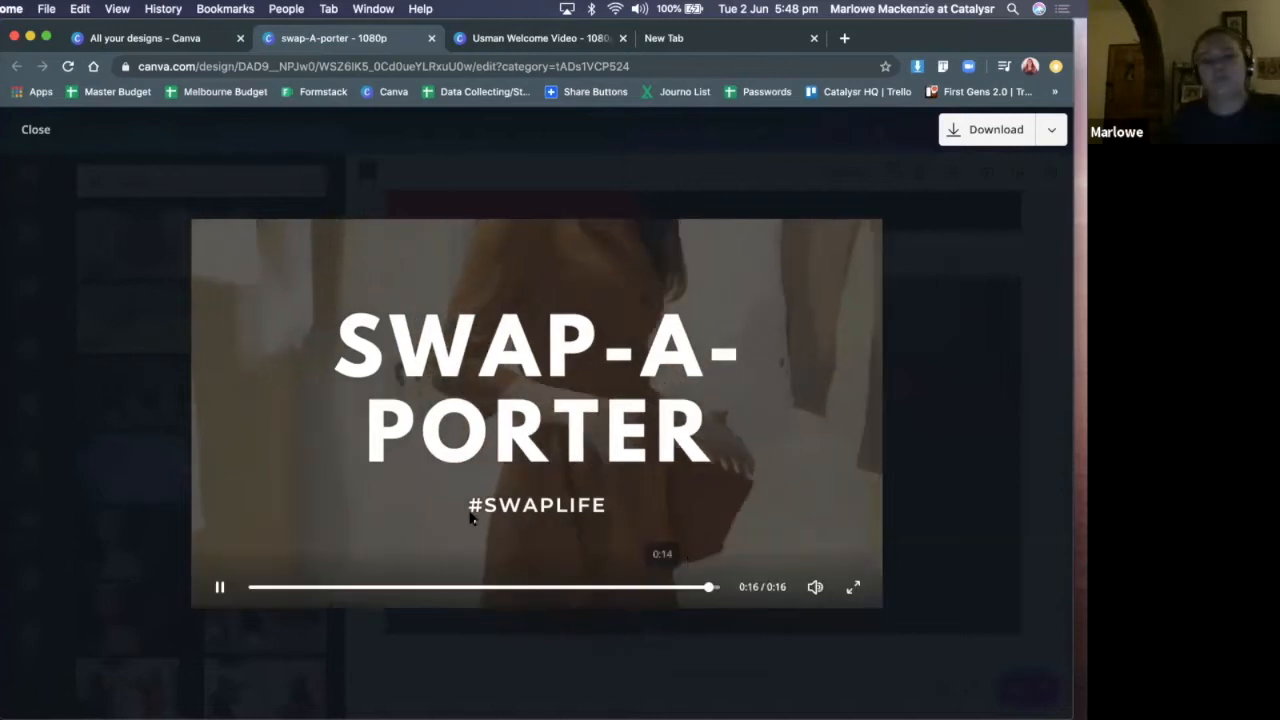
left_click(114, 381)
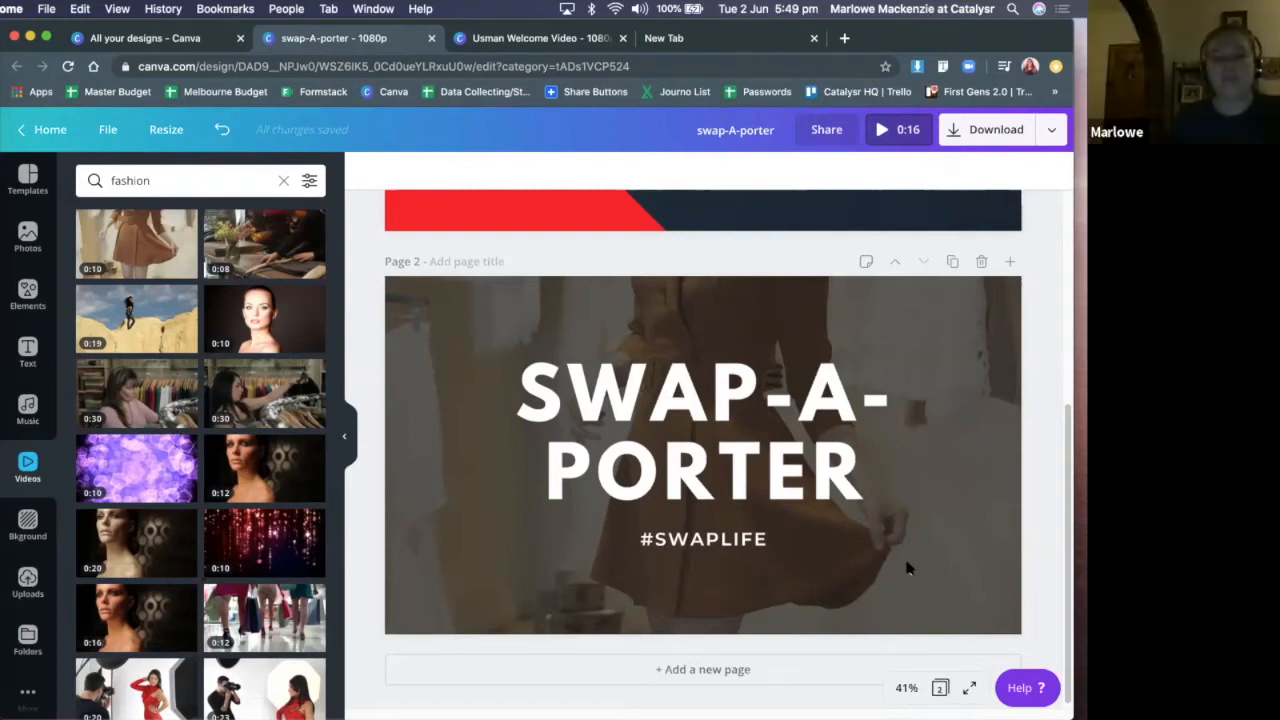
Replace the #SWAPLIFE tagline on page 2 with "SWAP CLOTHES ANYWHERE, ANY TIME."
left_click(706, 545)
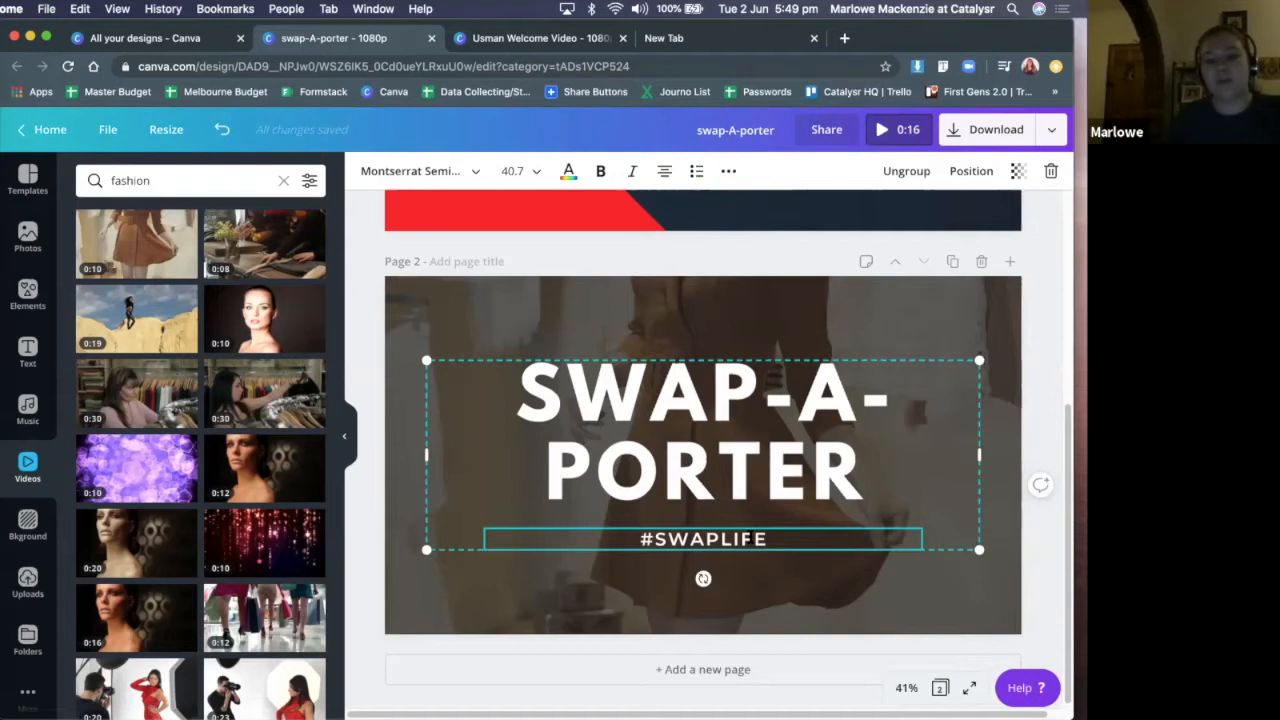
double_click(748, 538)
type("SWAP")
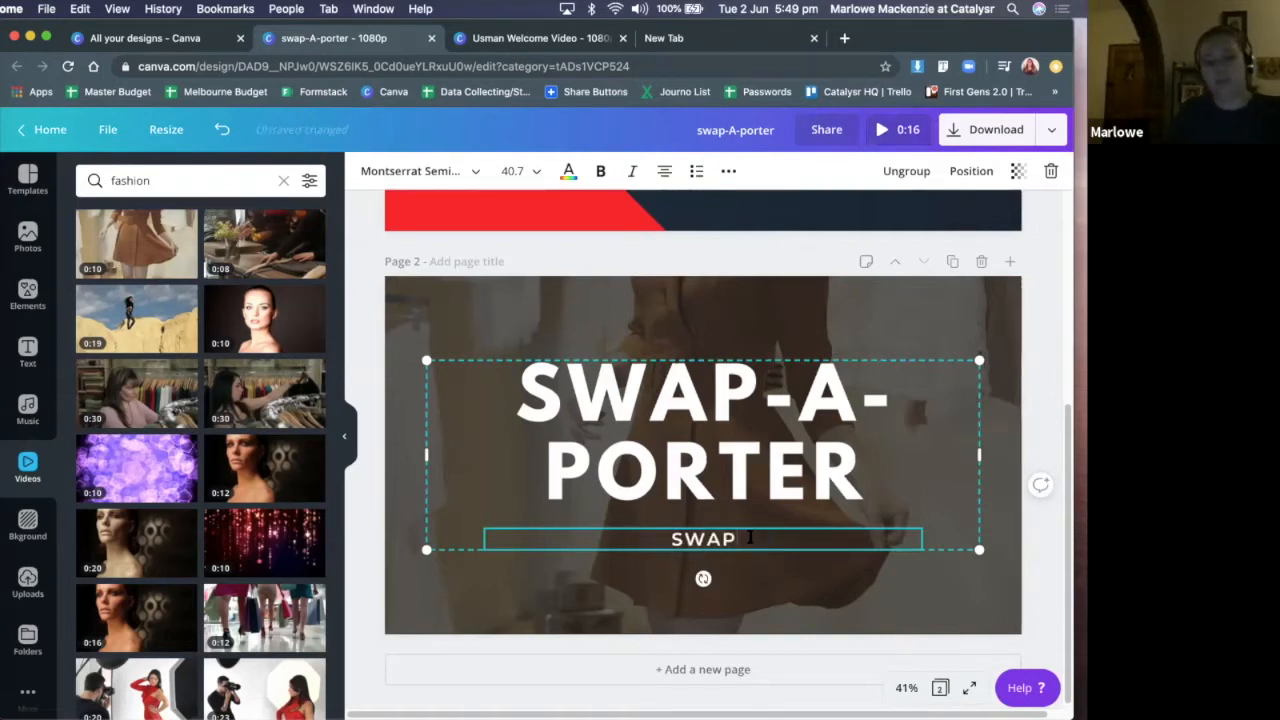
type(" CLOTHES AN")
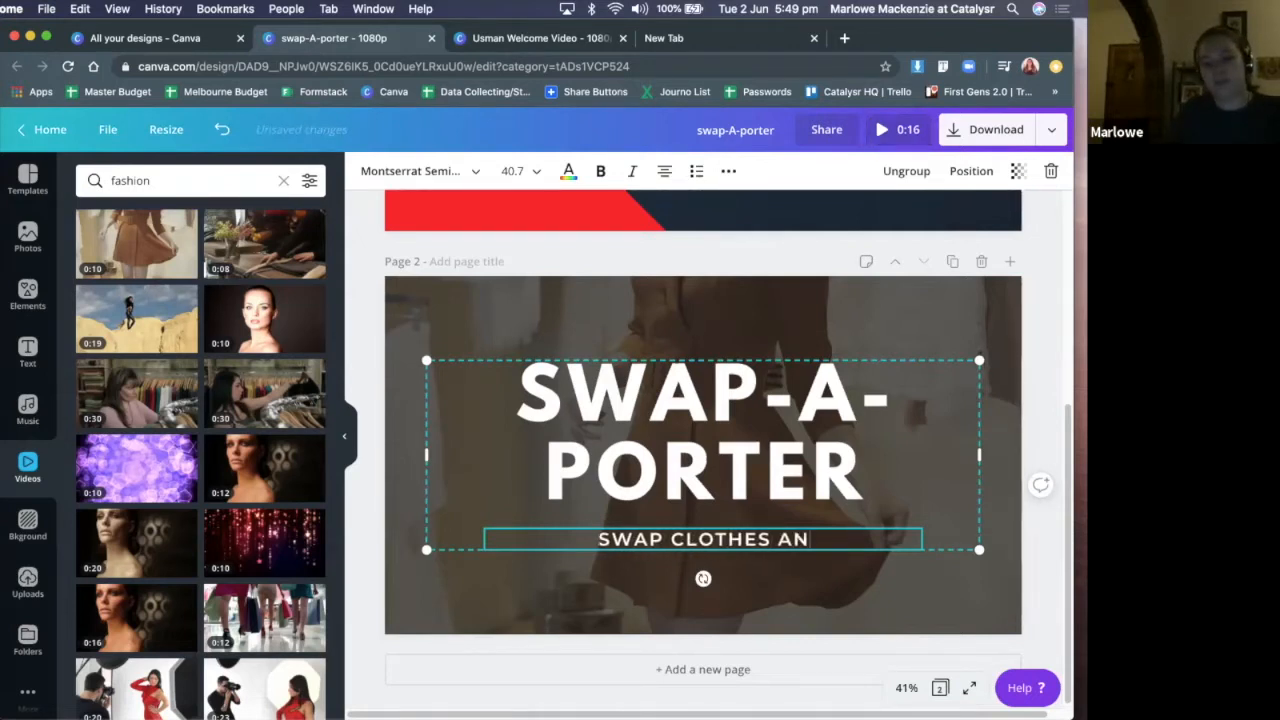
type("YWHER")
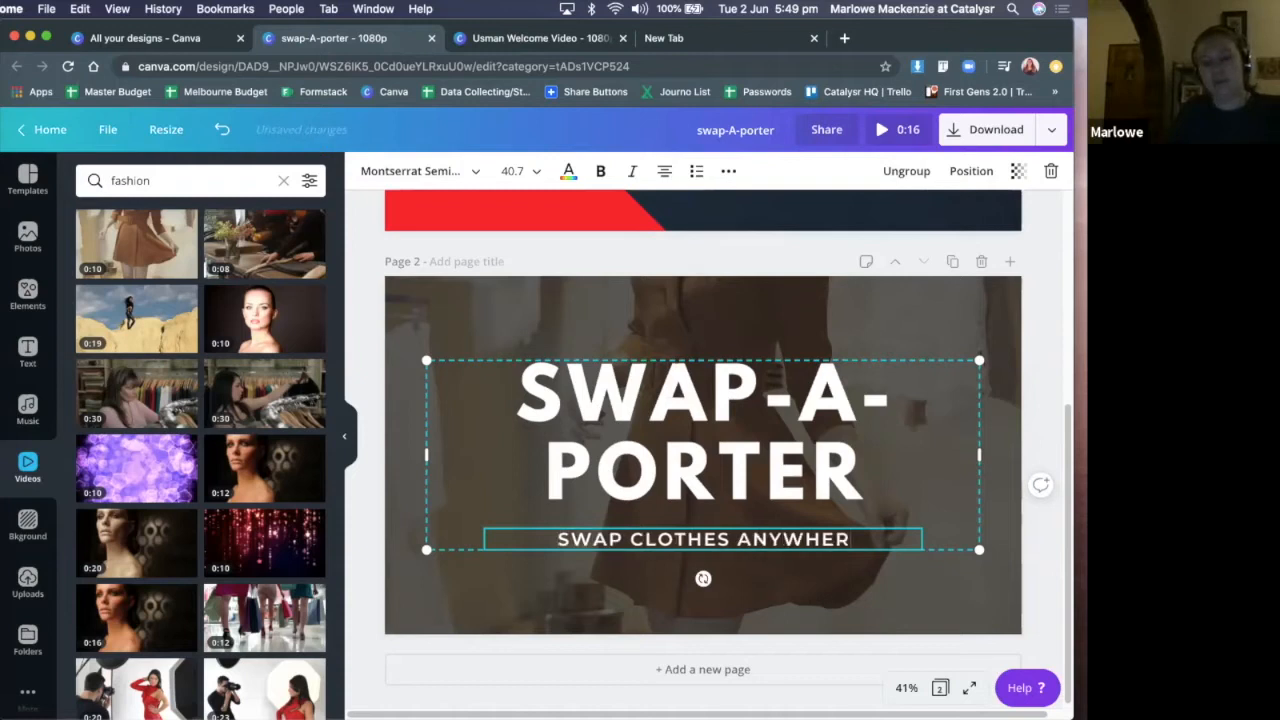
type("E, ANY TIME")
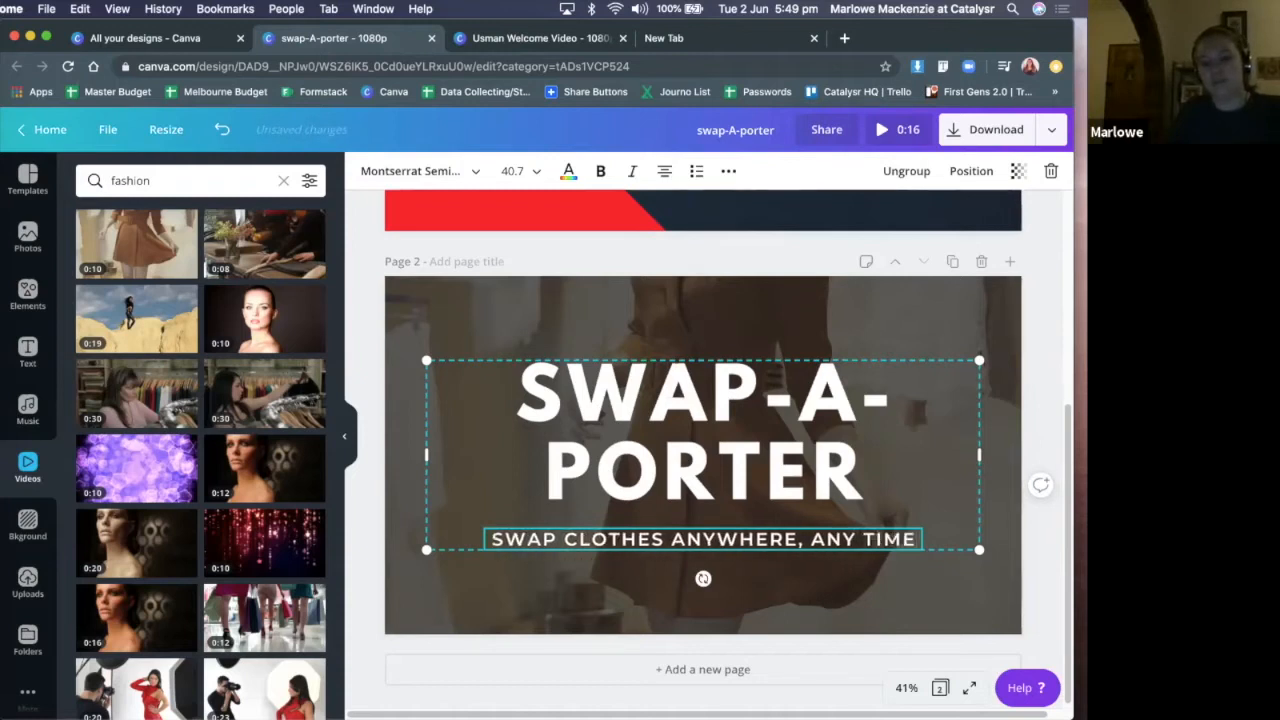
type(".")
left_click(470, 600)
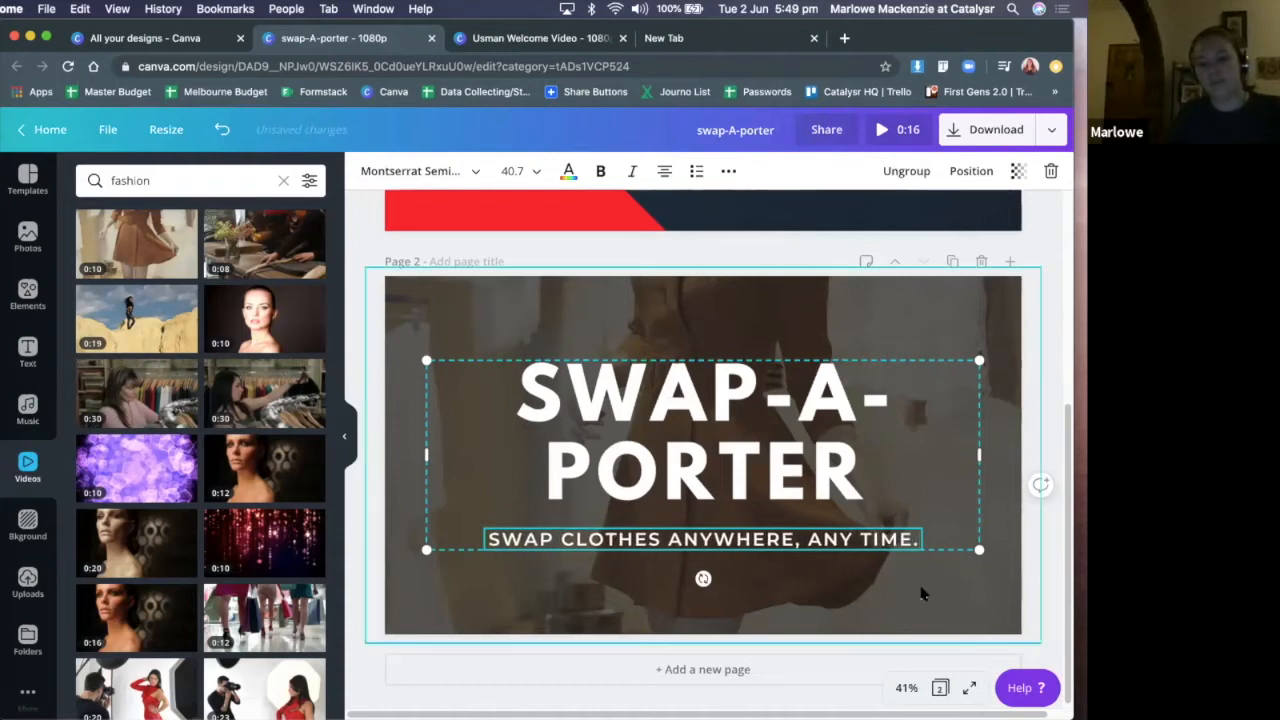
Rewrite the tagline under the page 2 title as "UPCYCLED FASHION MADE EASY"
left_click(760, 537)
left_click(760, 537)
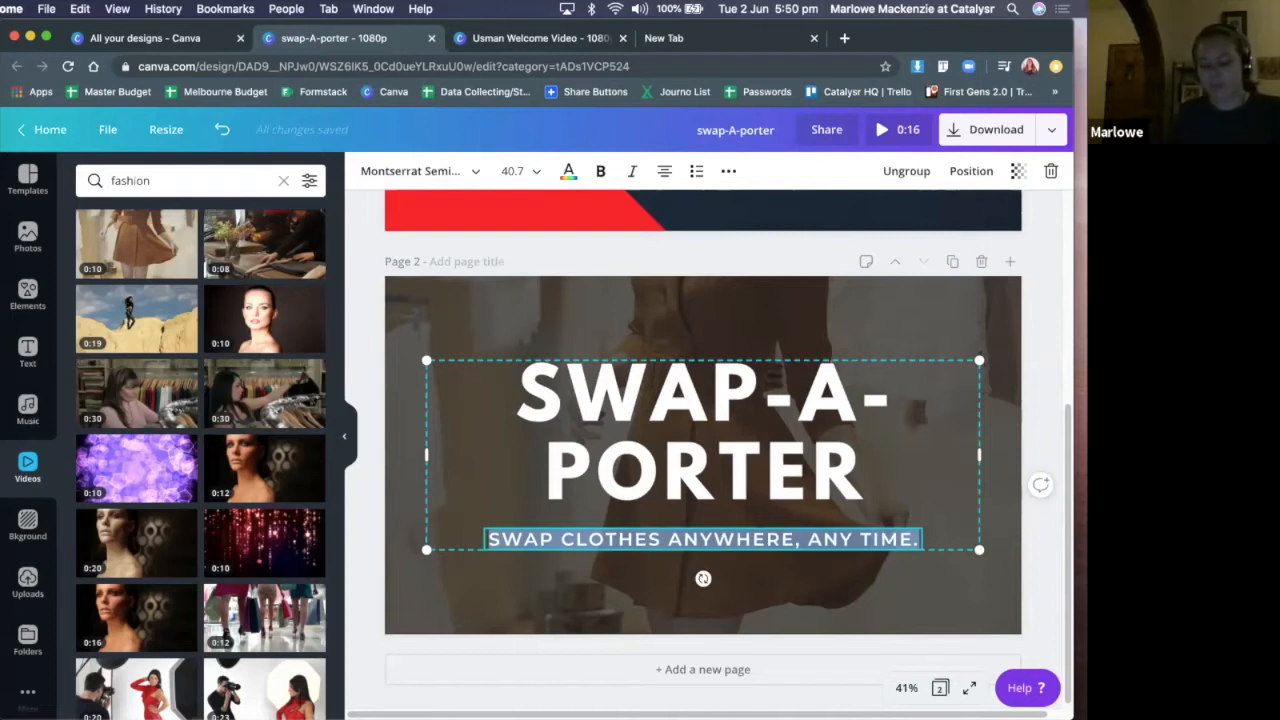
type("CLOTHING V")
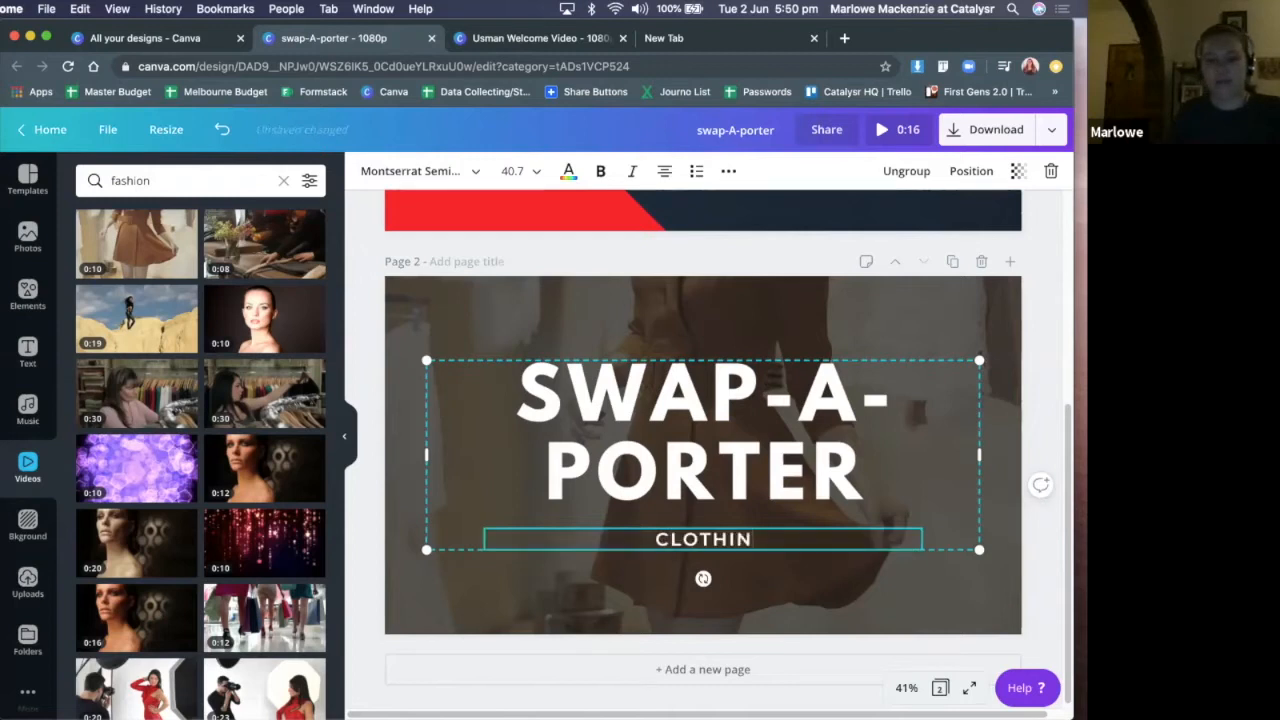
key("BackSpace")
type("U")
key("BackSpace")
key("BackSpace")
key("BackSpace")
key("BackSpace")
key("BackSpace")
key("BackSpace")
key("BackSpace")
key("BackSpace")
key("BackSpace")
key("BackSpace")
type("UPCYCLED")
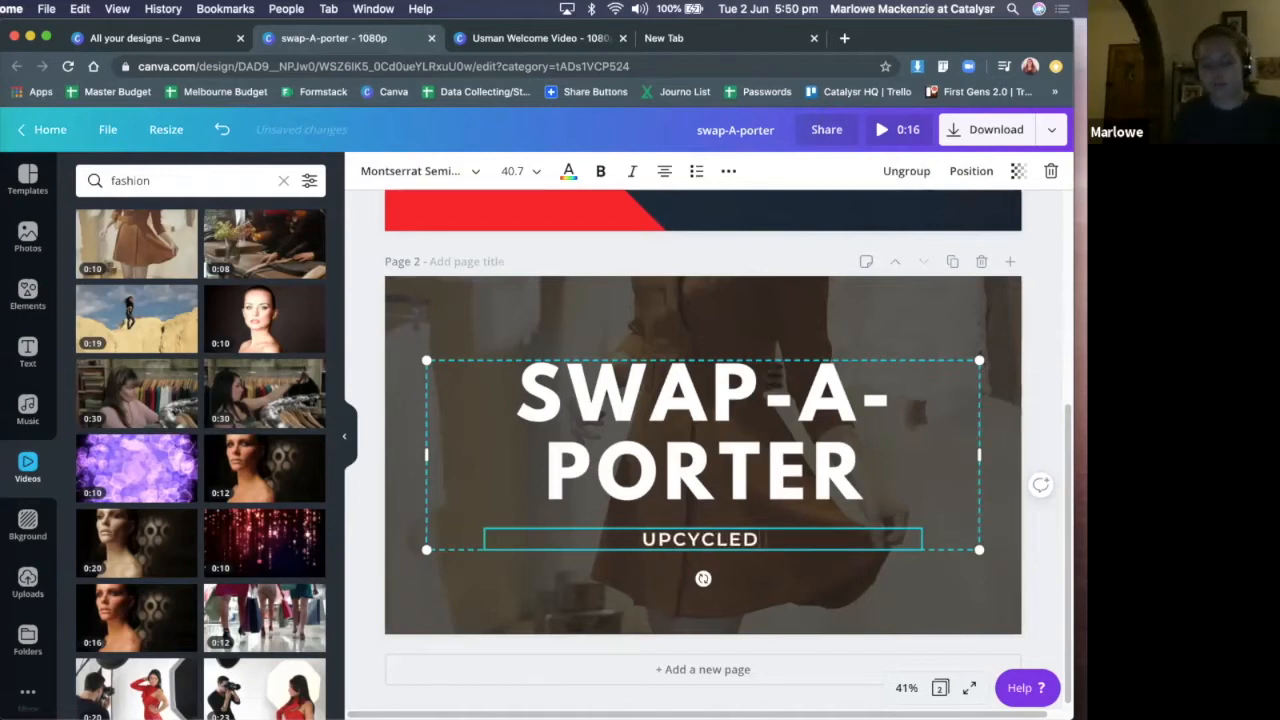
type(" FASHION")
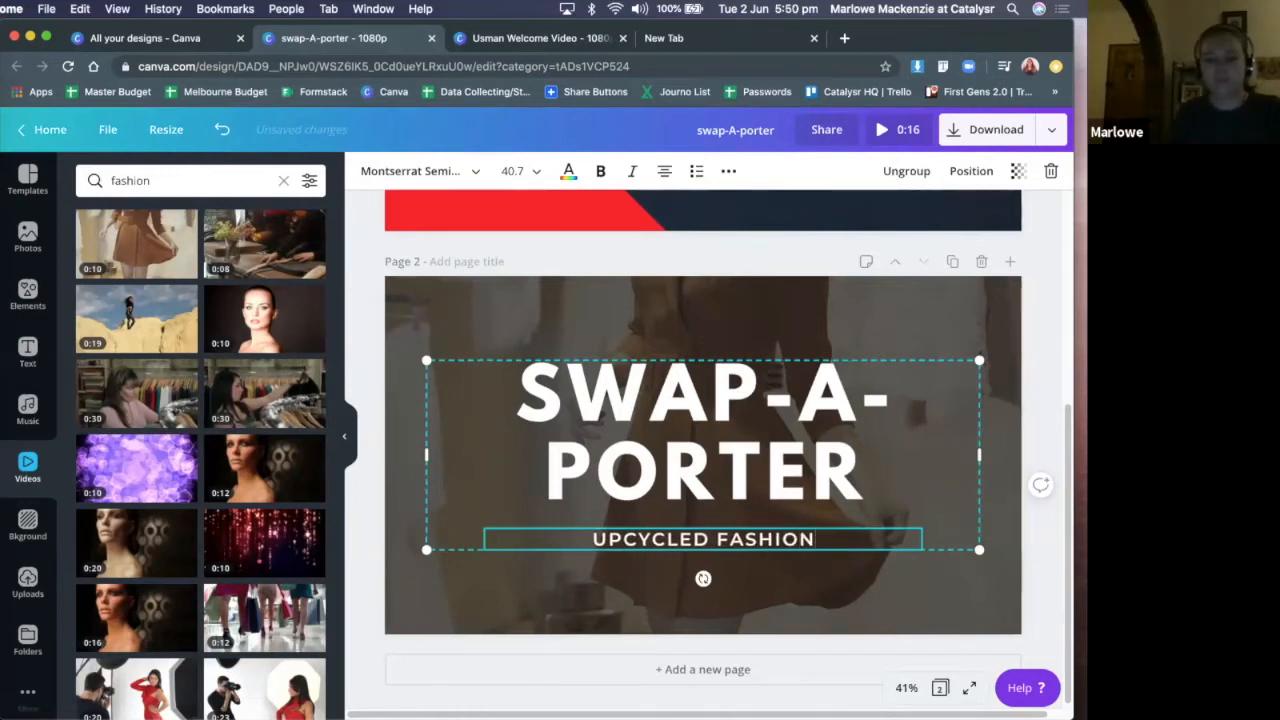
type(" MADE EASY")
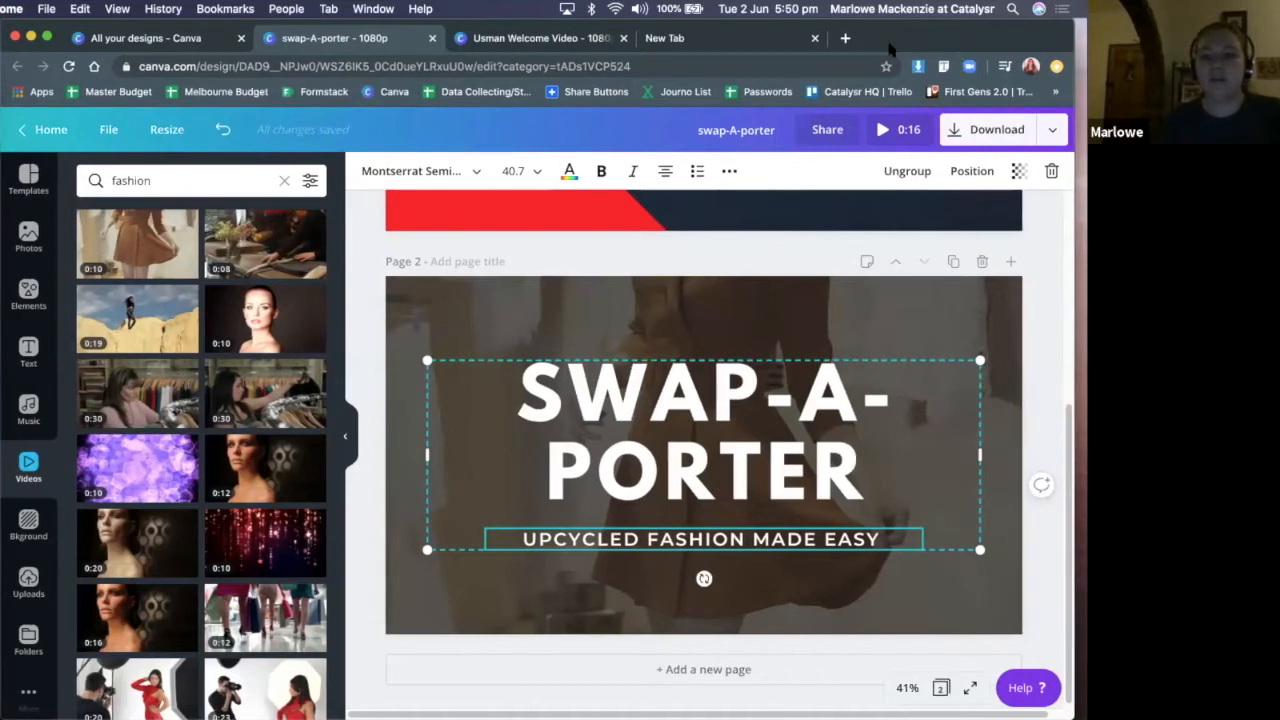
Check the open welcome video design, then add page 3 to the swap-A-porter design and delete its dress video background
left_click(541, 38)
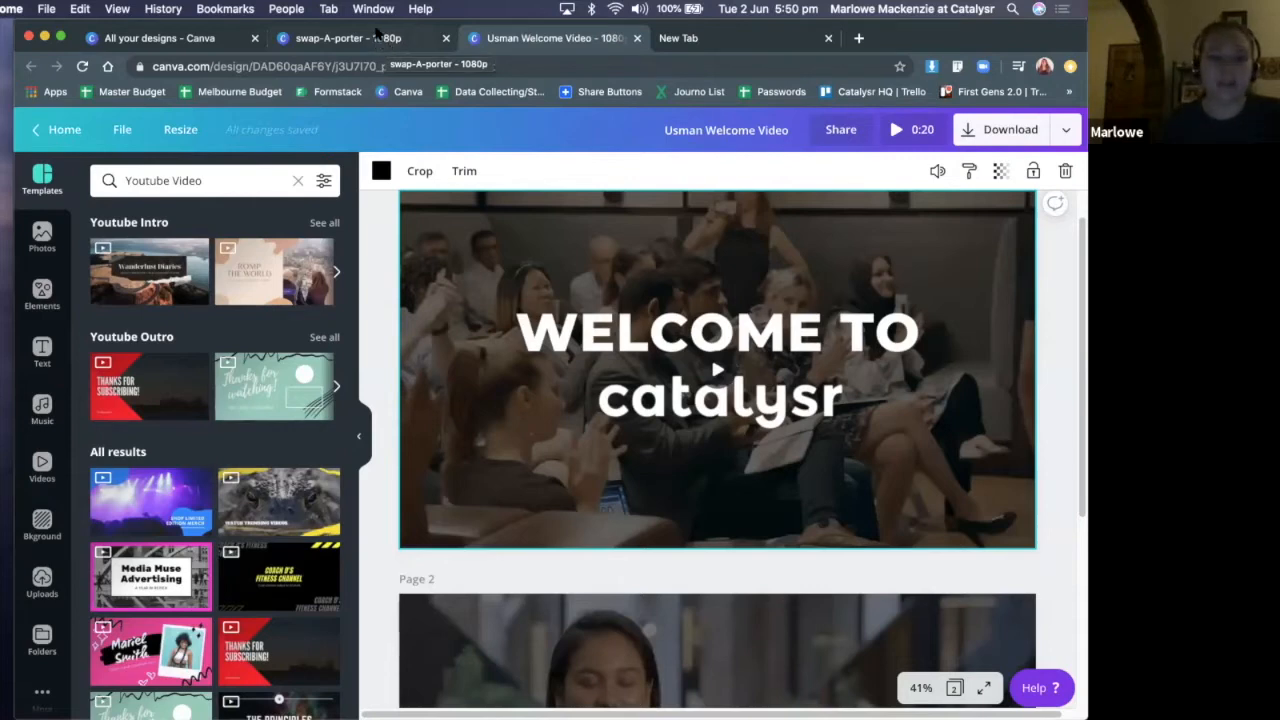
left_click(372, 36)
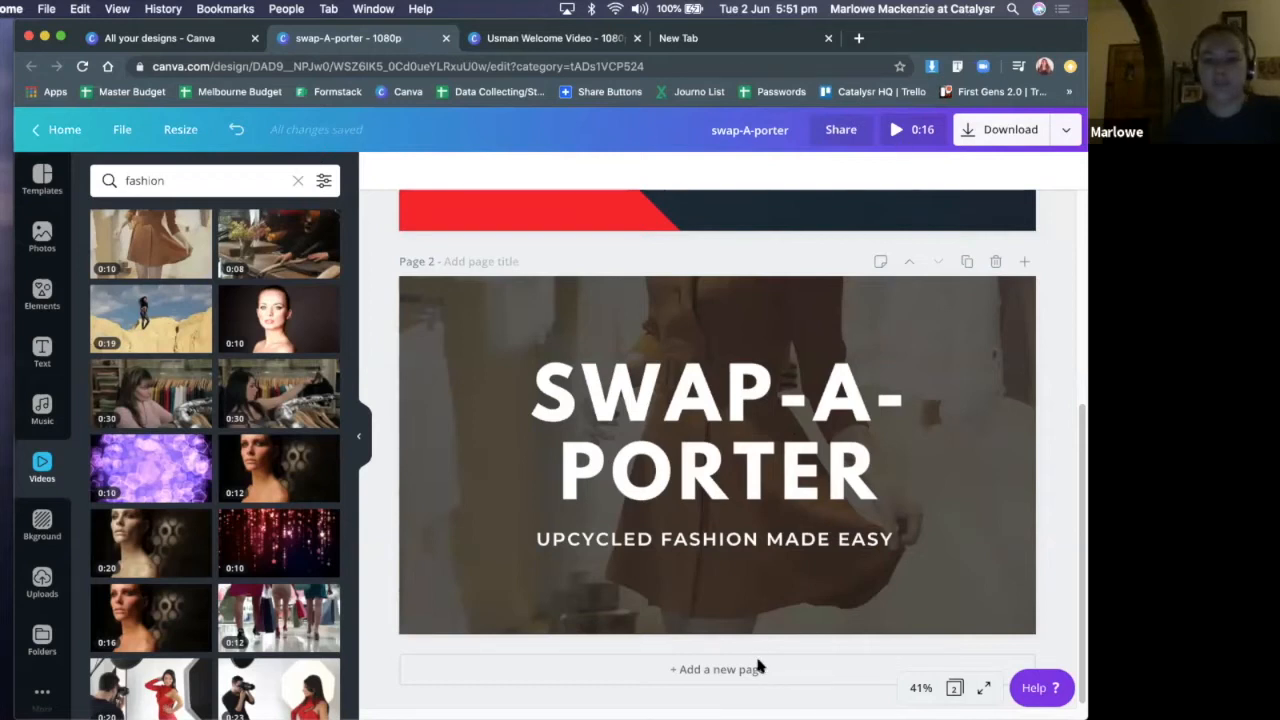
left_click_drag(889, 532, 865, 471)
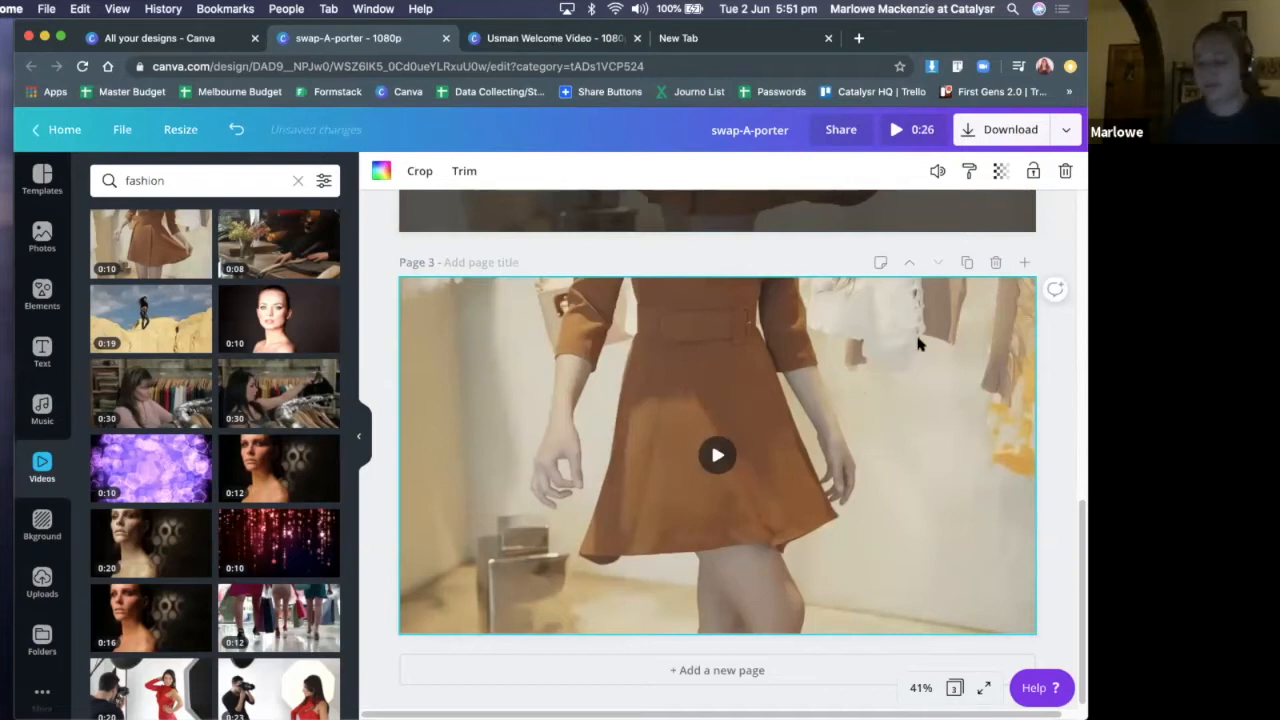
key("BackSpace")
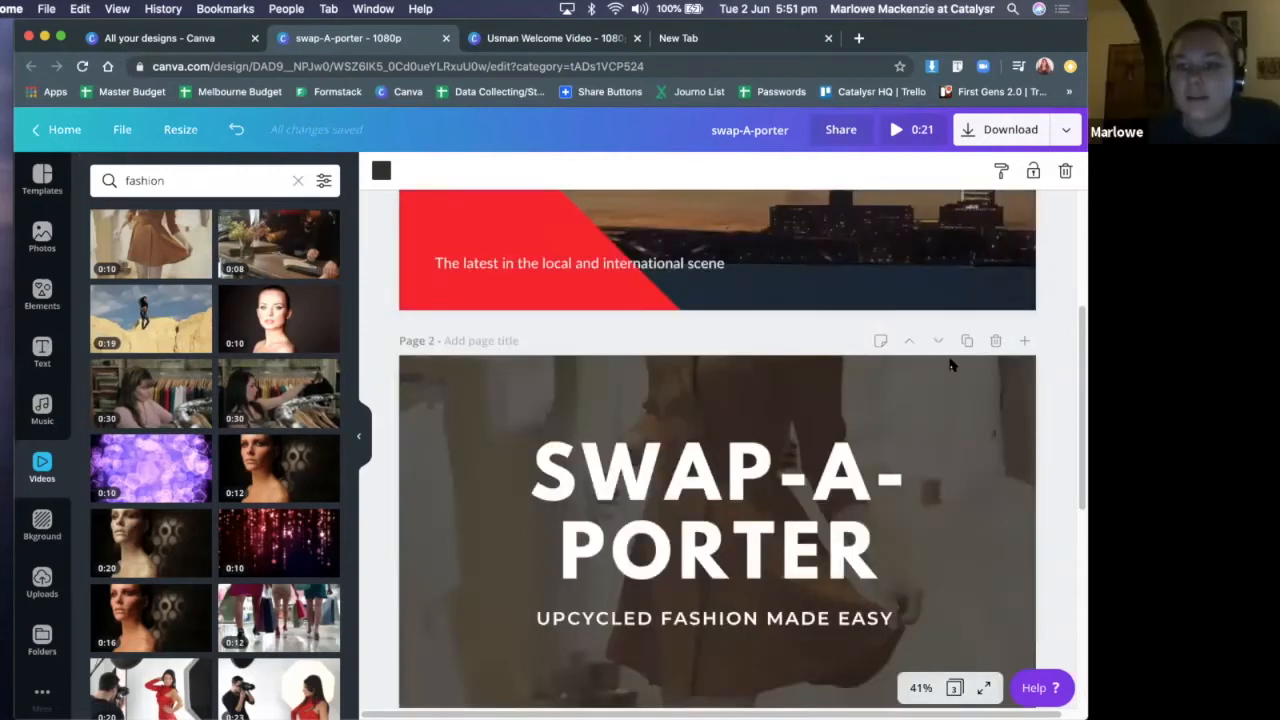
Try a duplicate of page 2 with its title text cleared, then delete the duplicated page
left_click(968, 343)
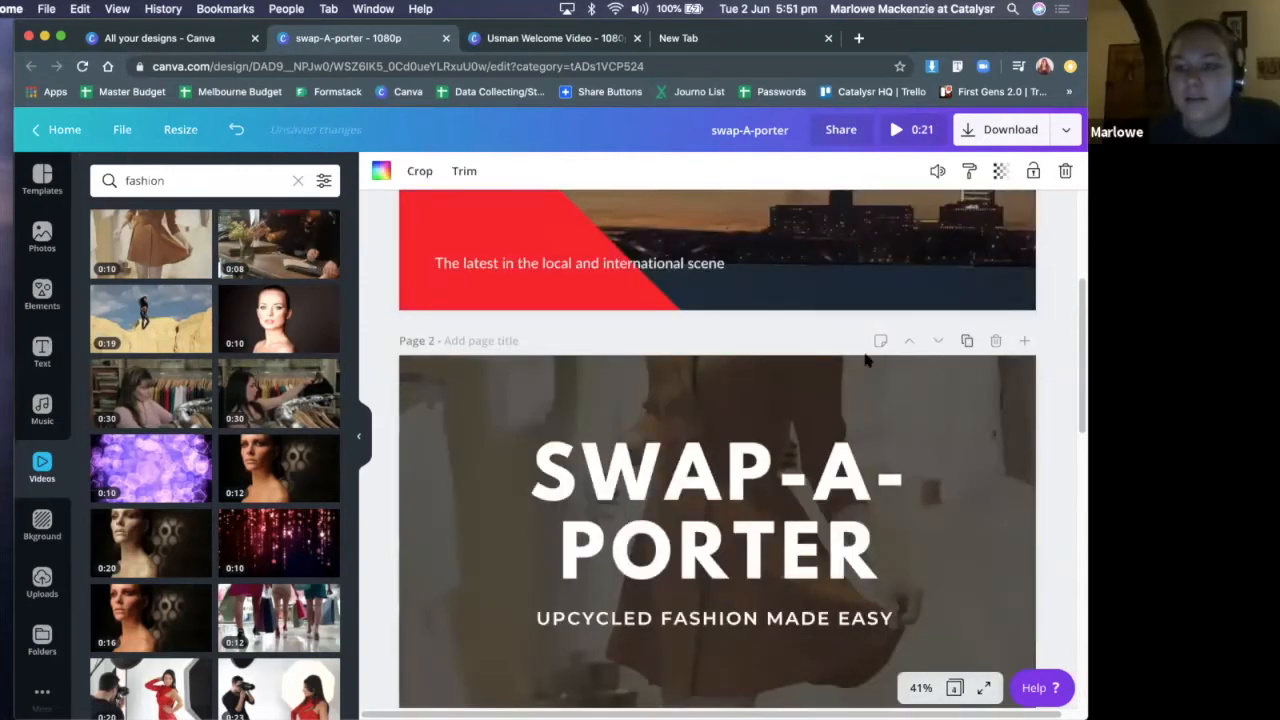
triple_click(790, 352)
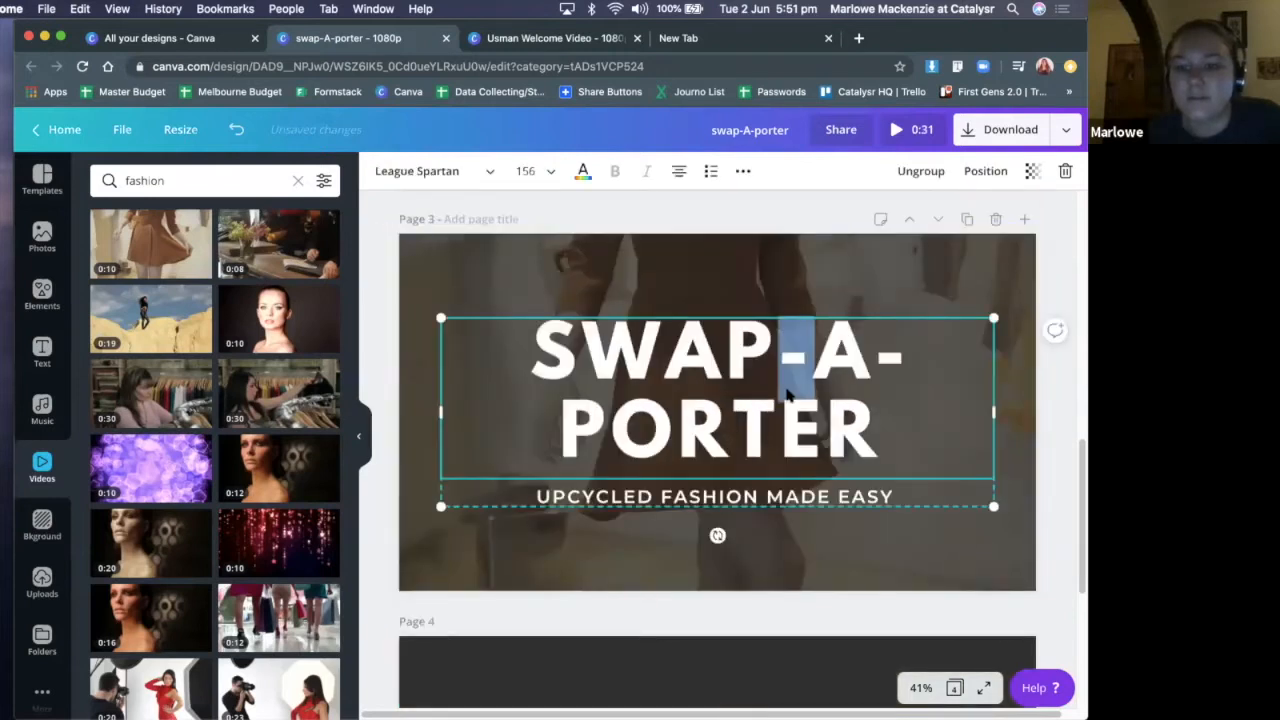
key("BackSpace")
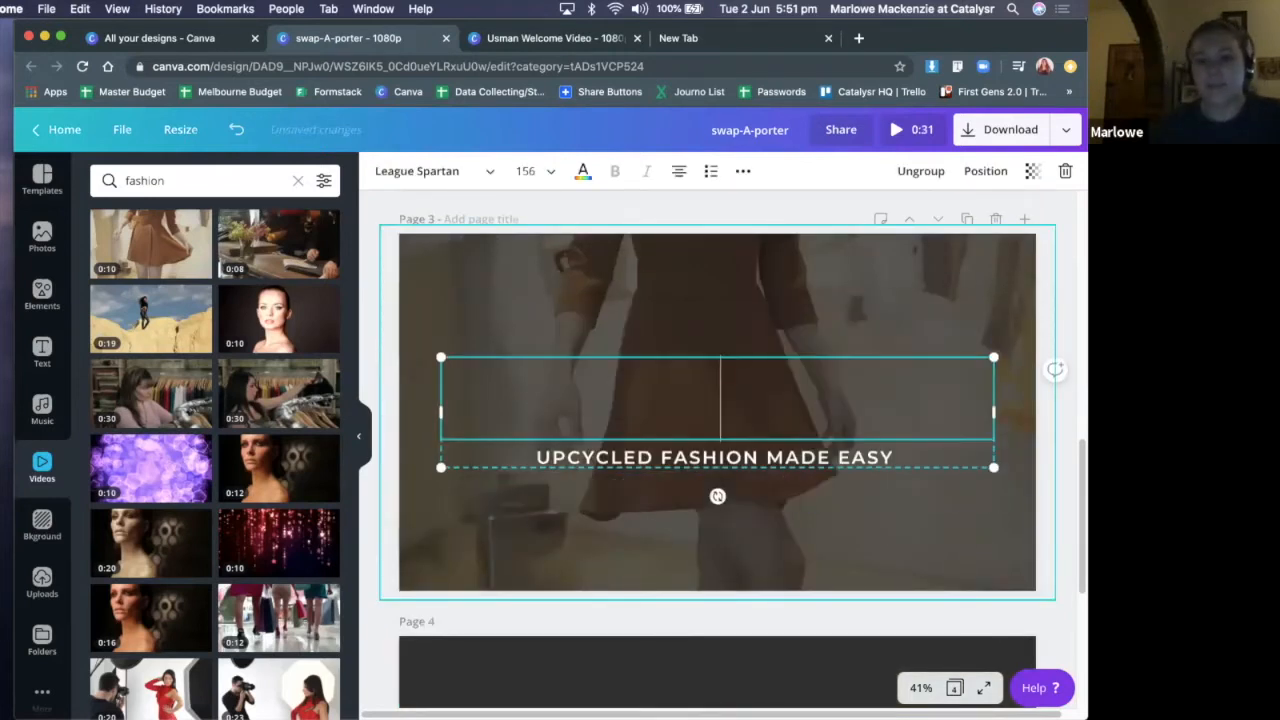
scroll(985, 253, "up", 1)
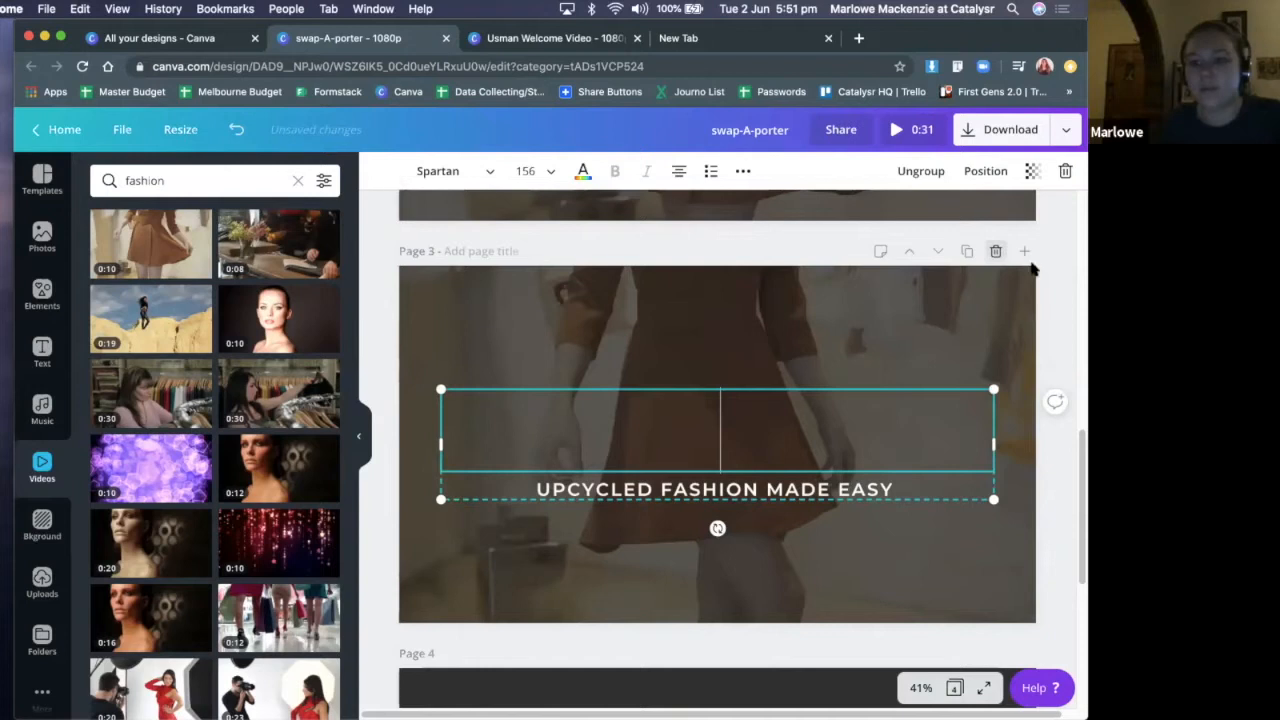
left_click(995, 251)
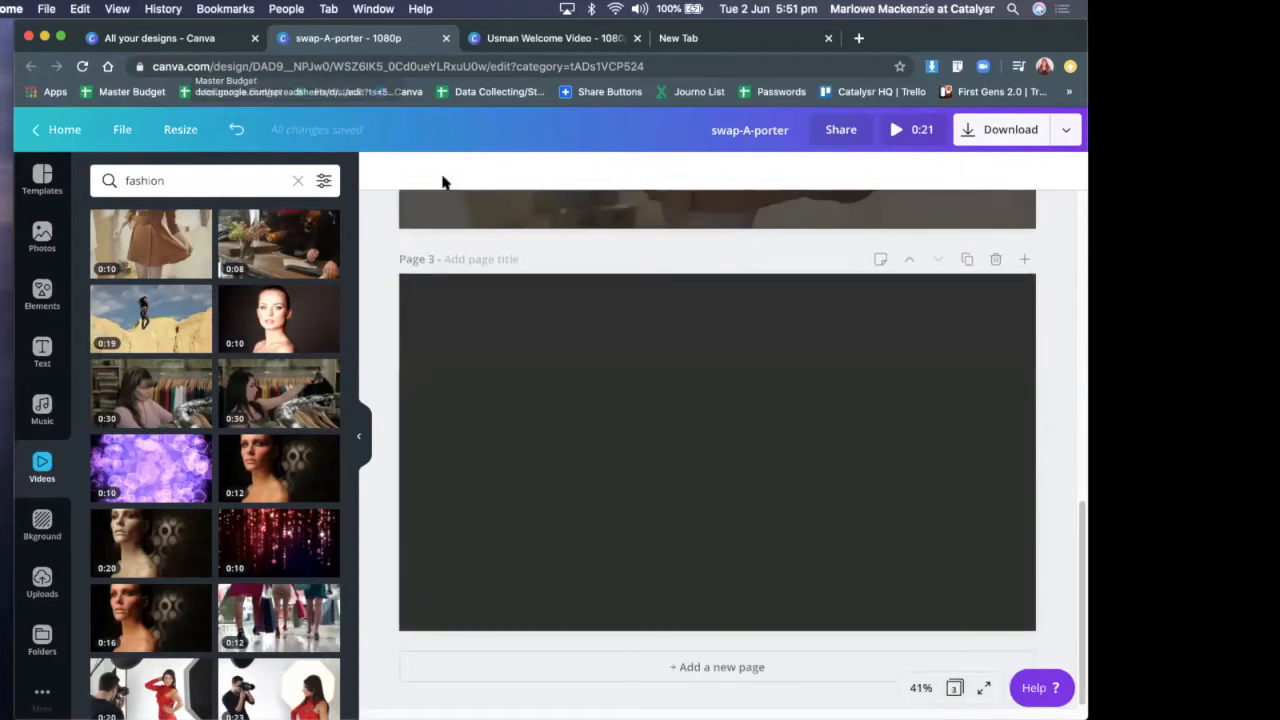
Clear the video search, browse the "Youtube Intro" templates and apply the teal love story template with the couple on a bench to page 3
left_click(298, 181)
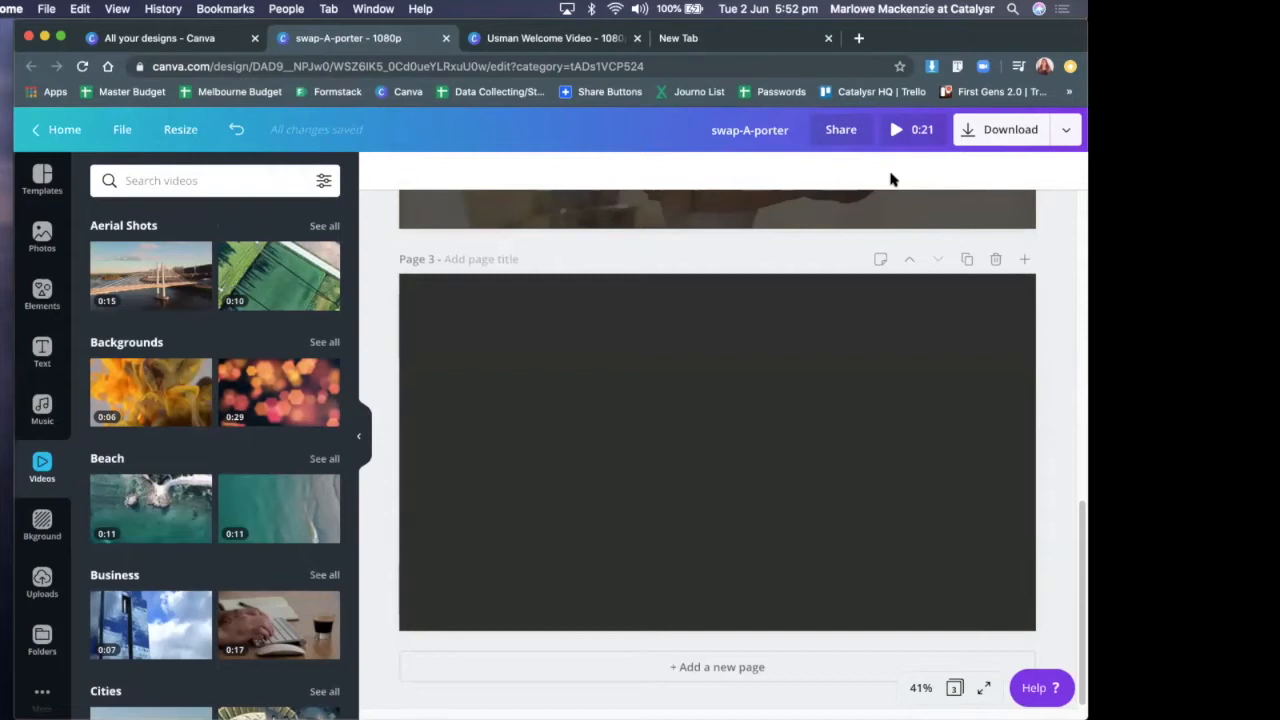
left_click(44, 240)
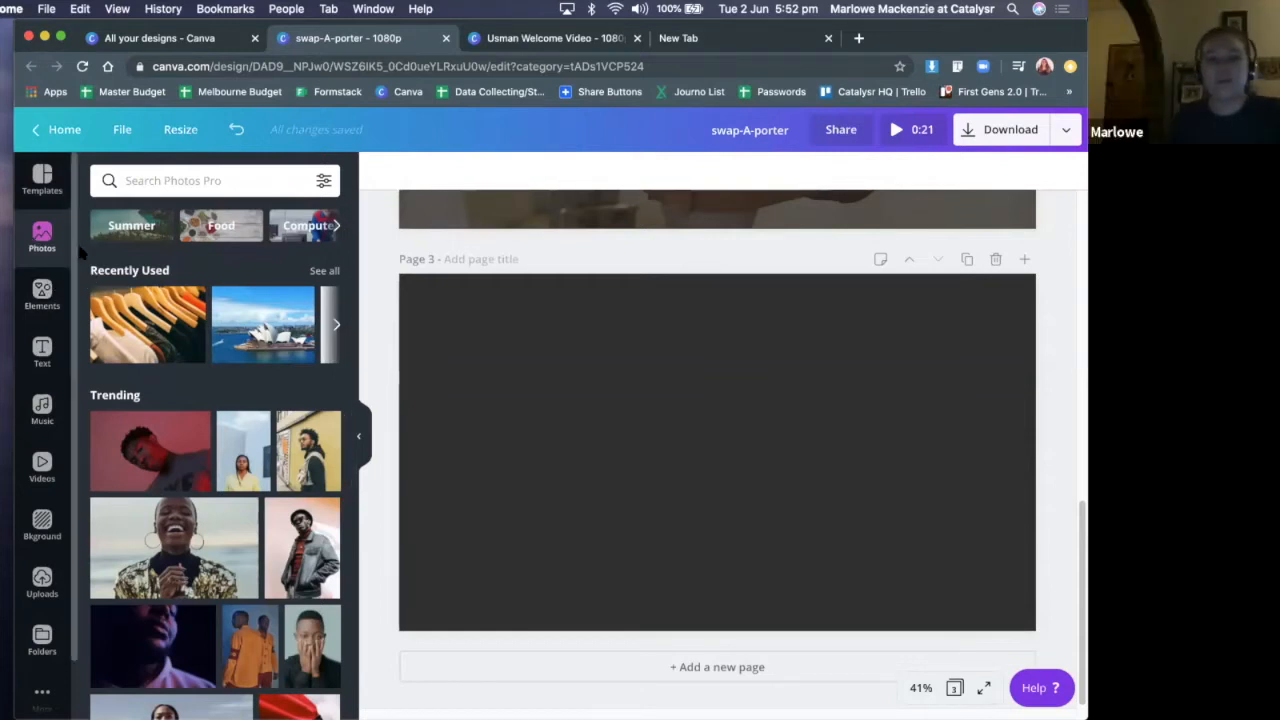
left_click(40, 176)
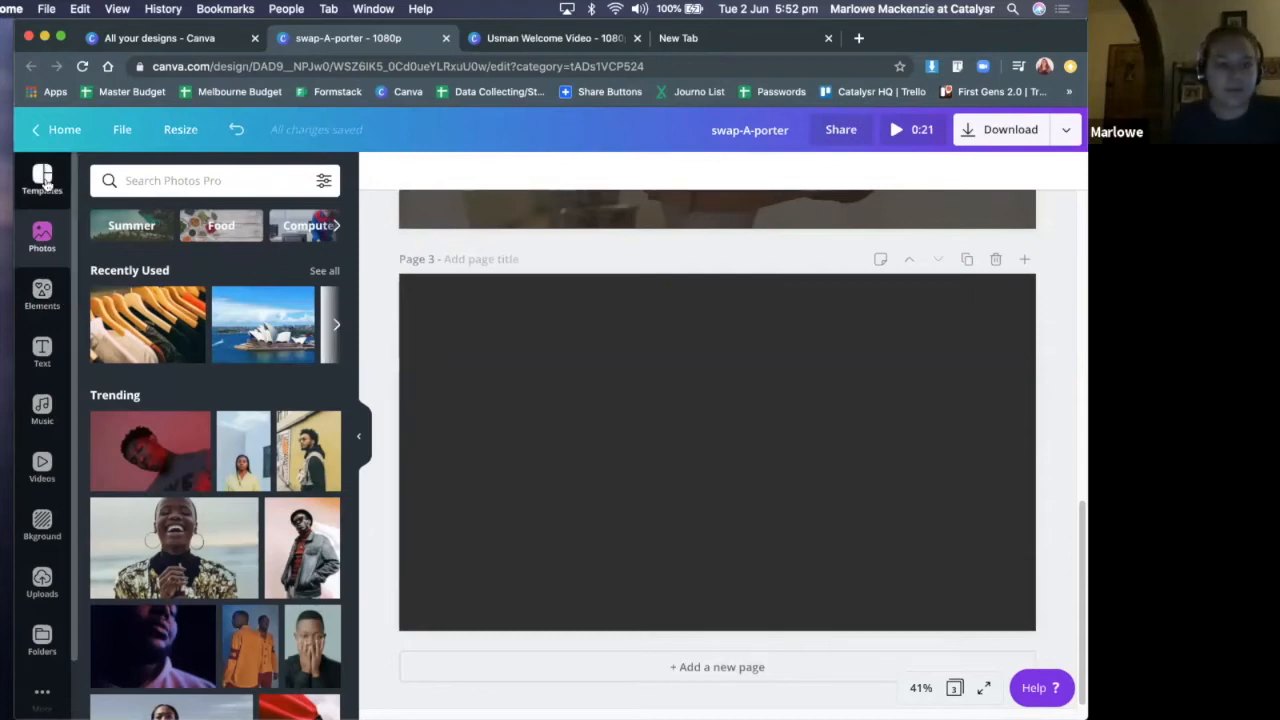
scroll(238, 408, "up", 3)
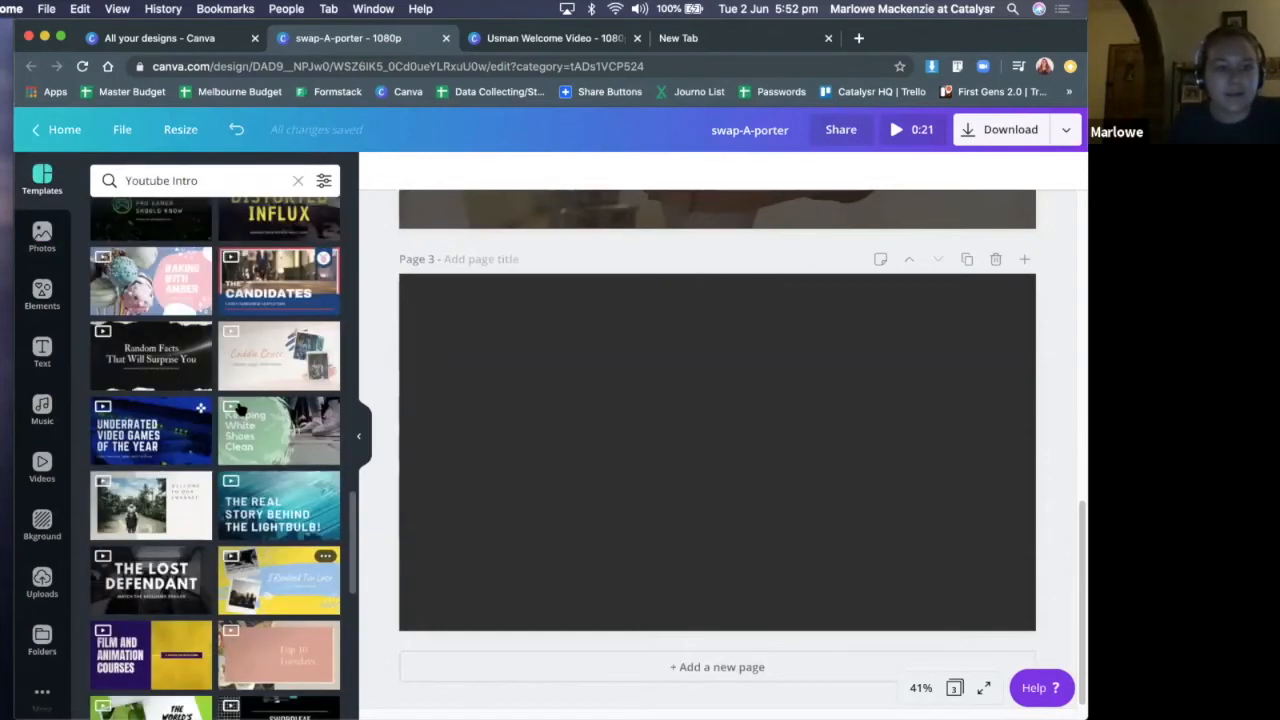
scroll(238, 408, "up", 5)
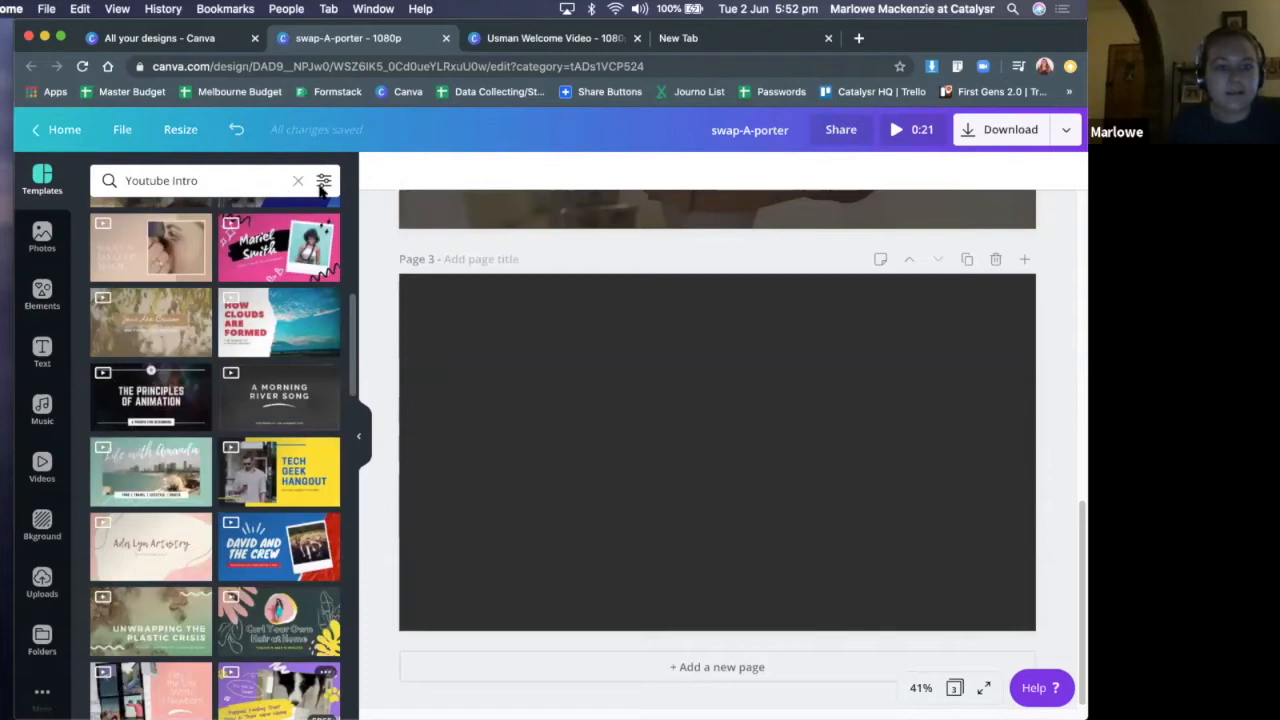
scroll(150, 243, "up", 3)
scroll(285, 316, "down", 2)
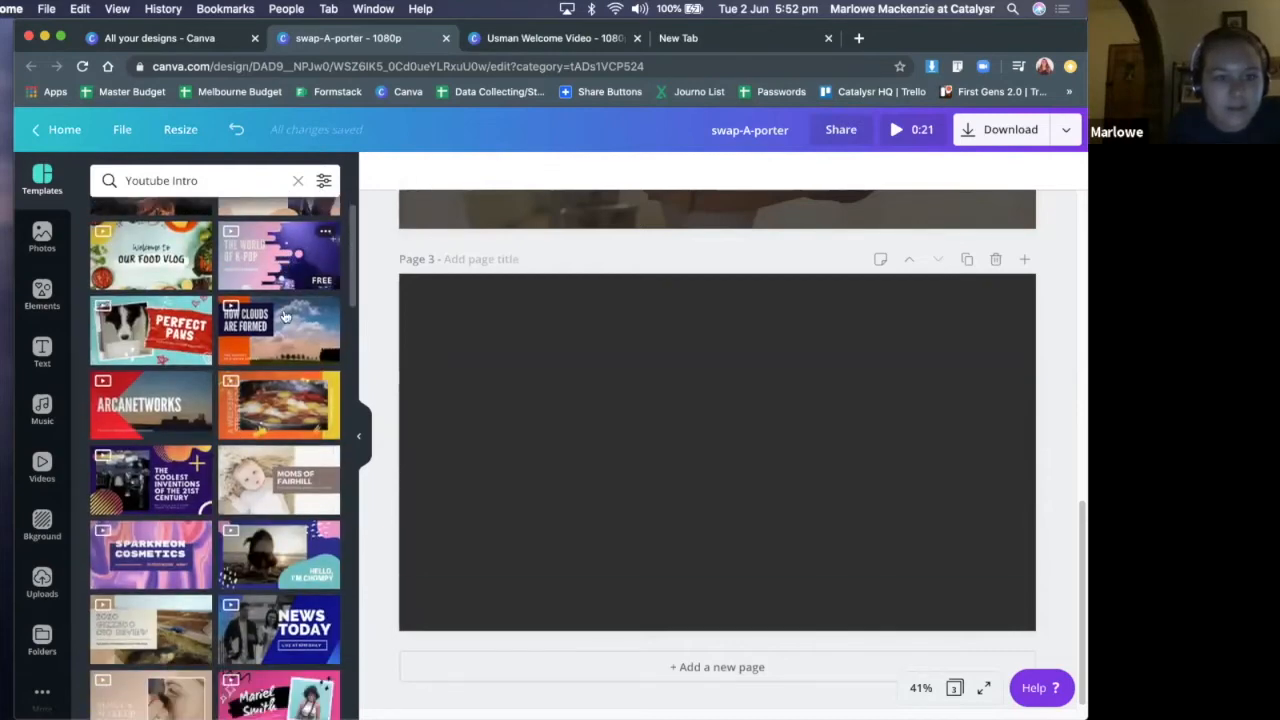
scroll(284, 316, "down", 2)
scroll(282, 316, "down", 10)
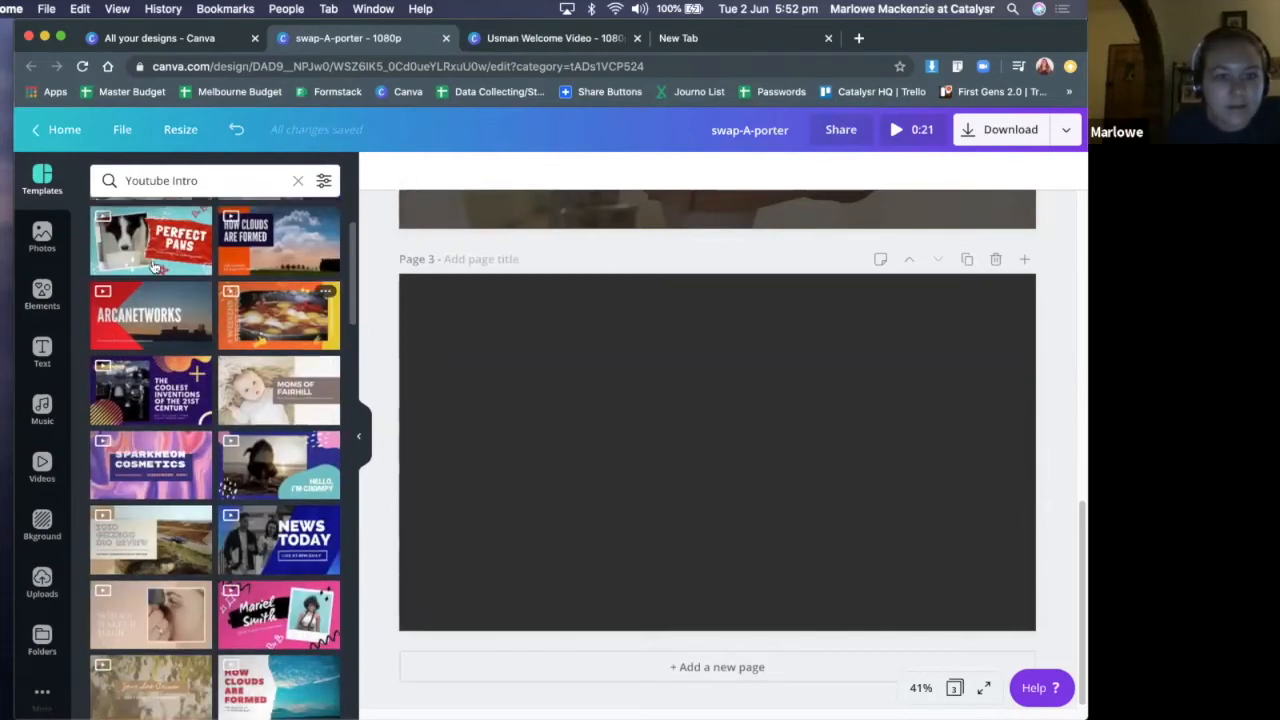
scroll(294, 425, "down", 1)
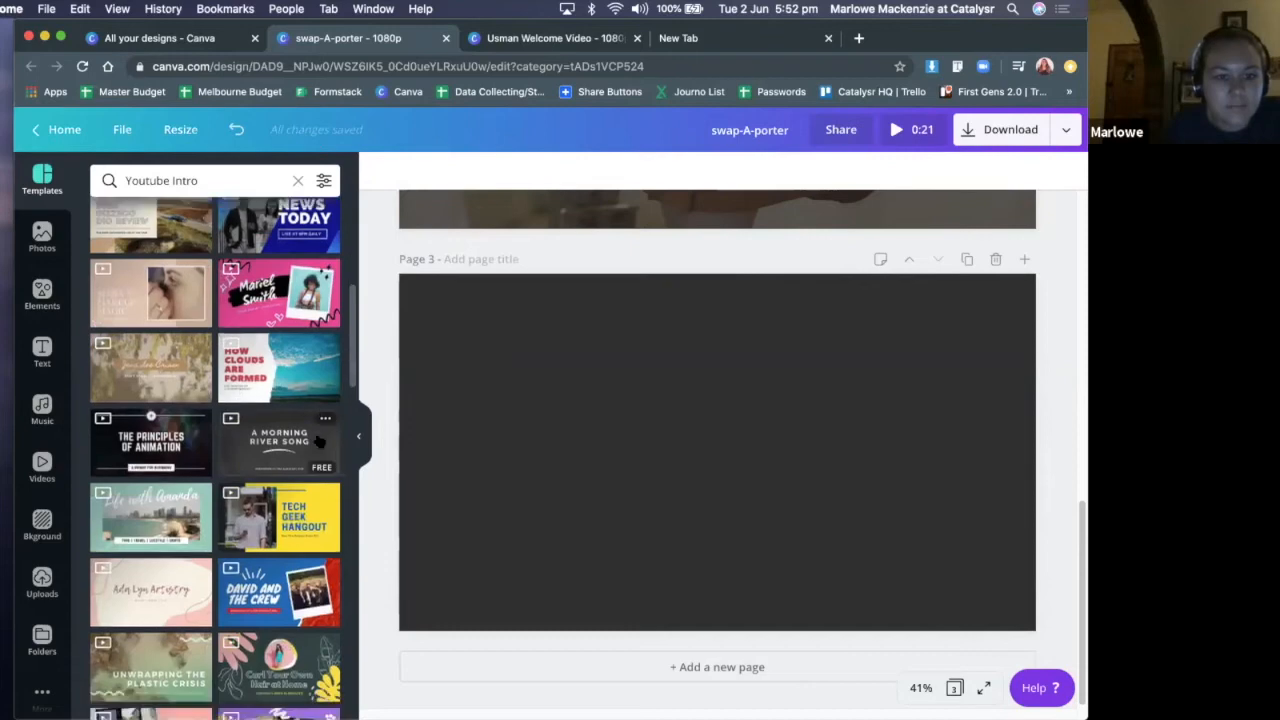
scroll(316, 440, "down", 9)
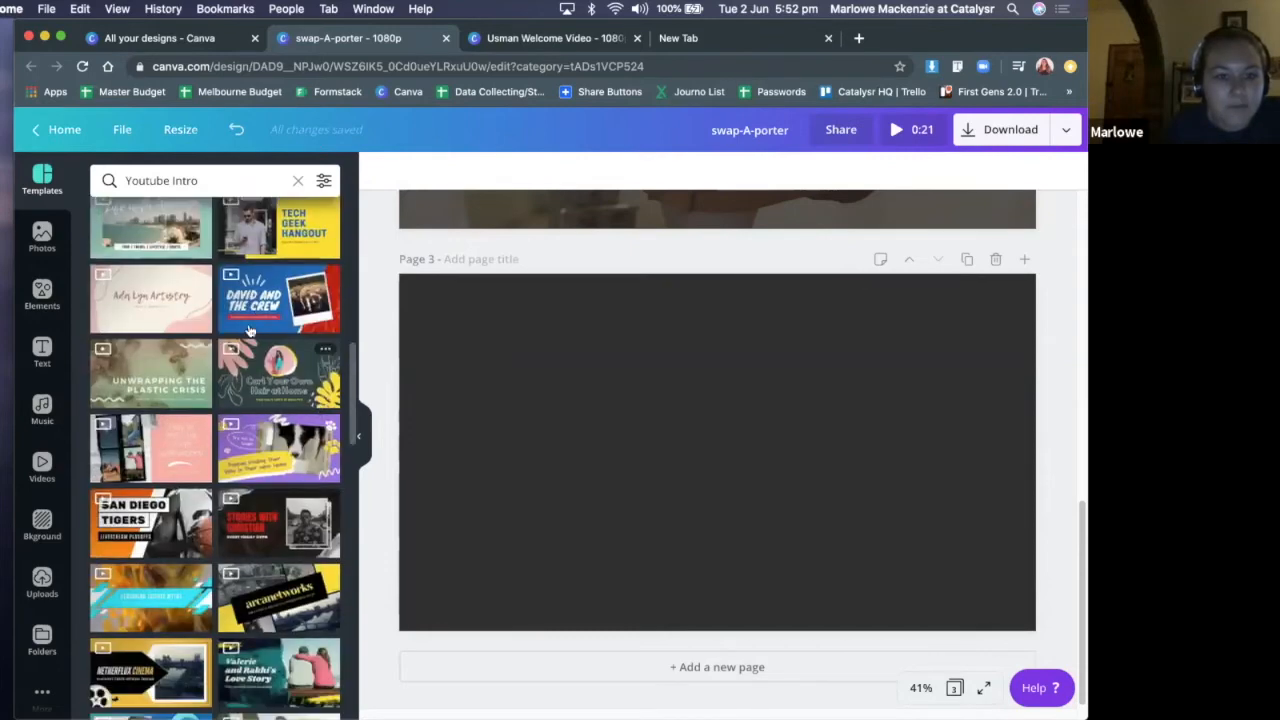
scroll(250, 330, "down", 10)
left_click(278, 355)
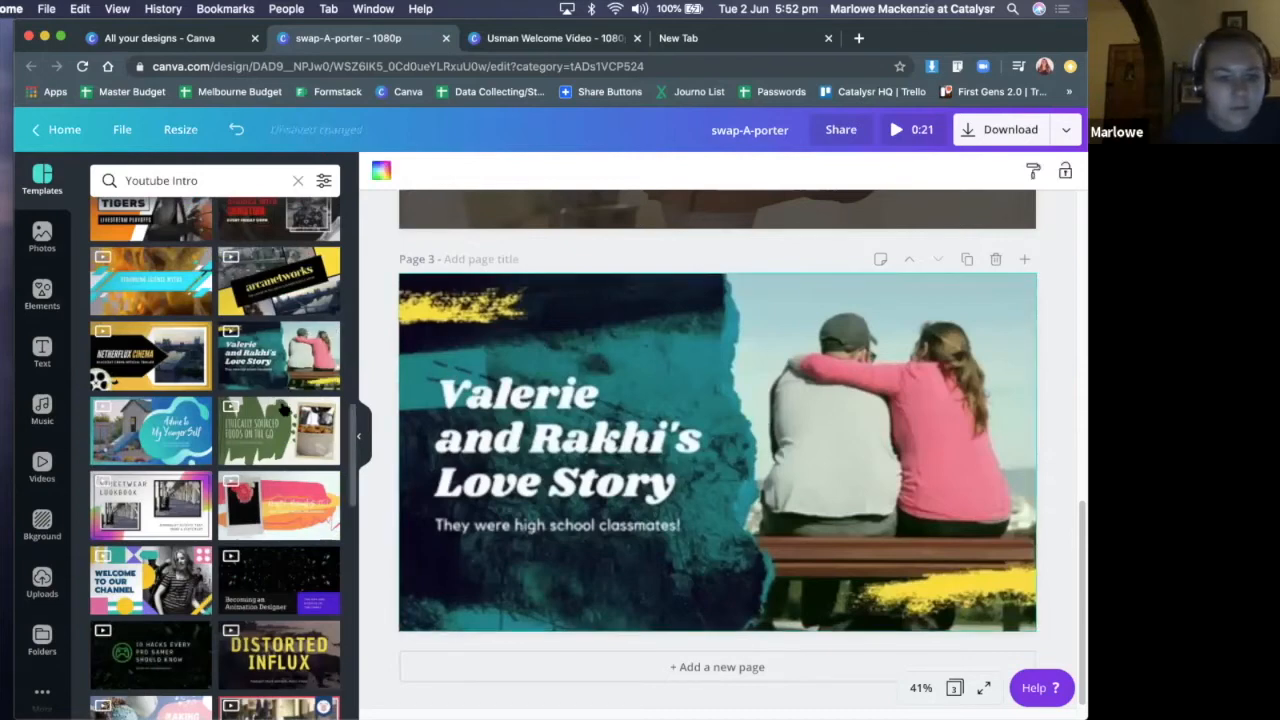
Browse further "Youtube Intro" templates for other layout ideas
scroll(280, 355, "down", 5)
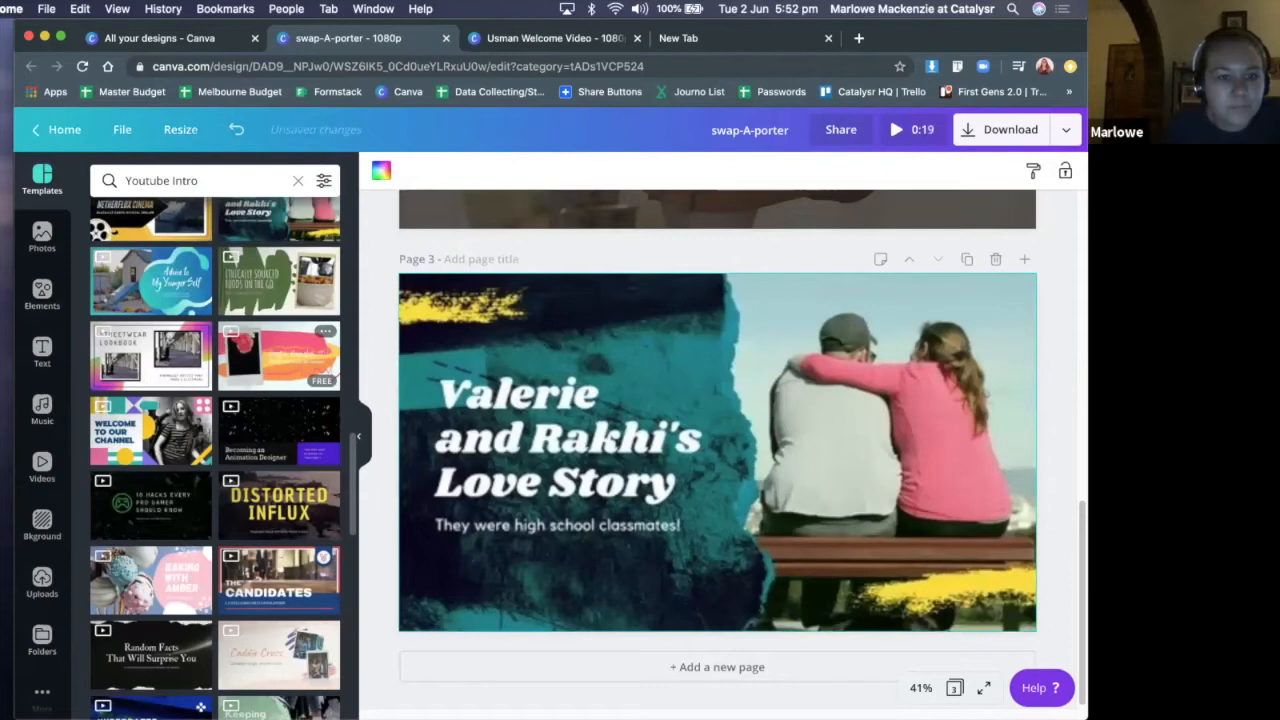
scroll(285, 410, "down", 5)
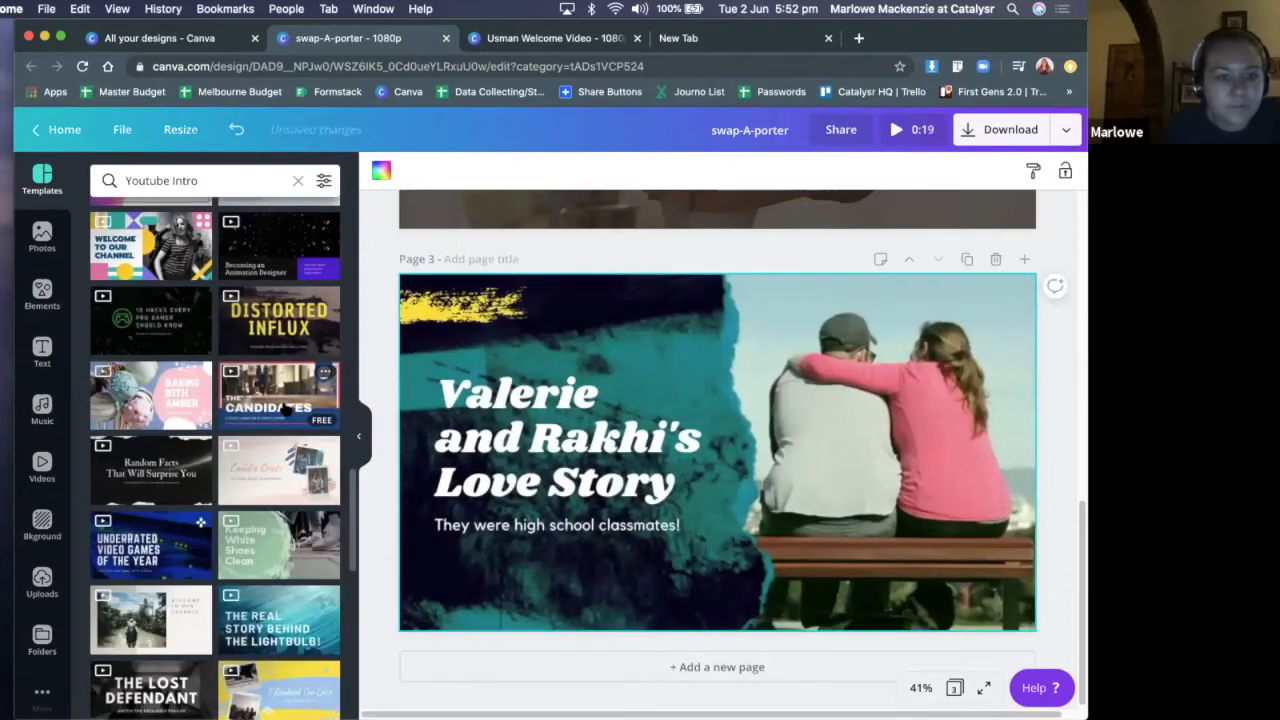
scroll(285, 410, "down", 10)
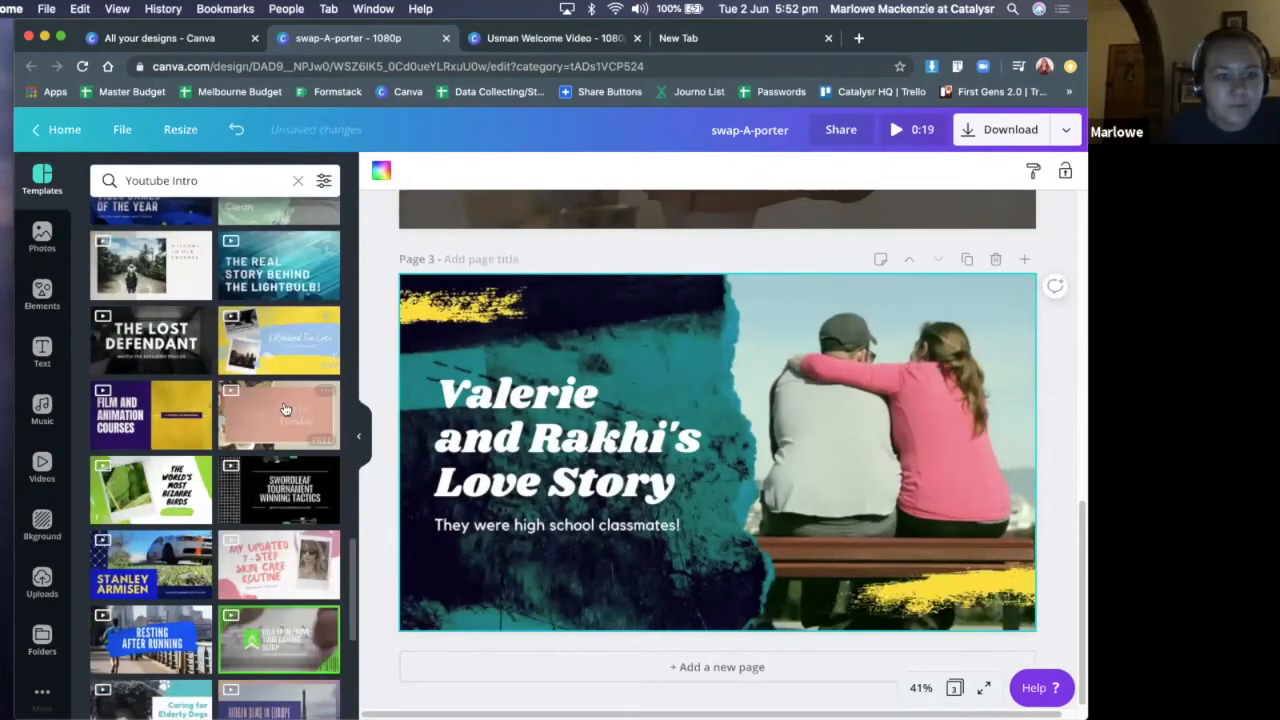
scroll(285, 409, "down", 10)
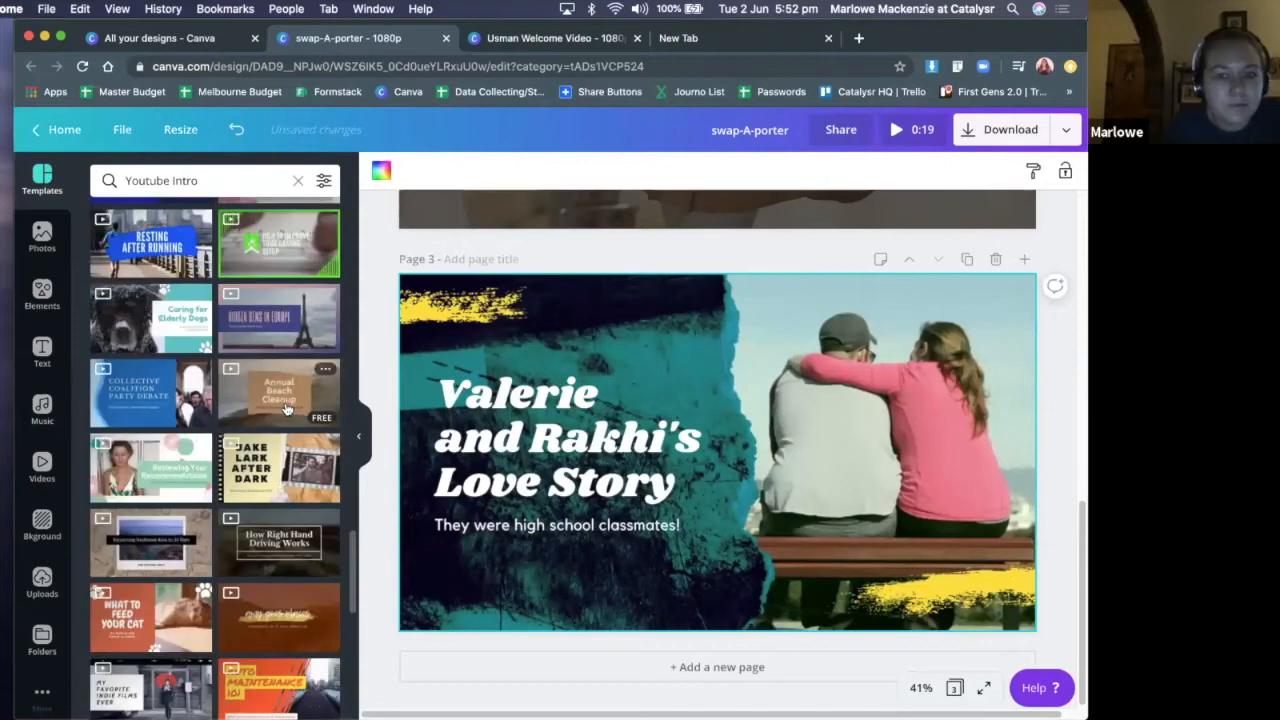
scroll(287, 405, "down", 8)
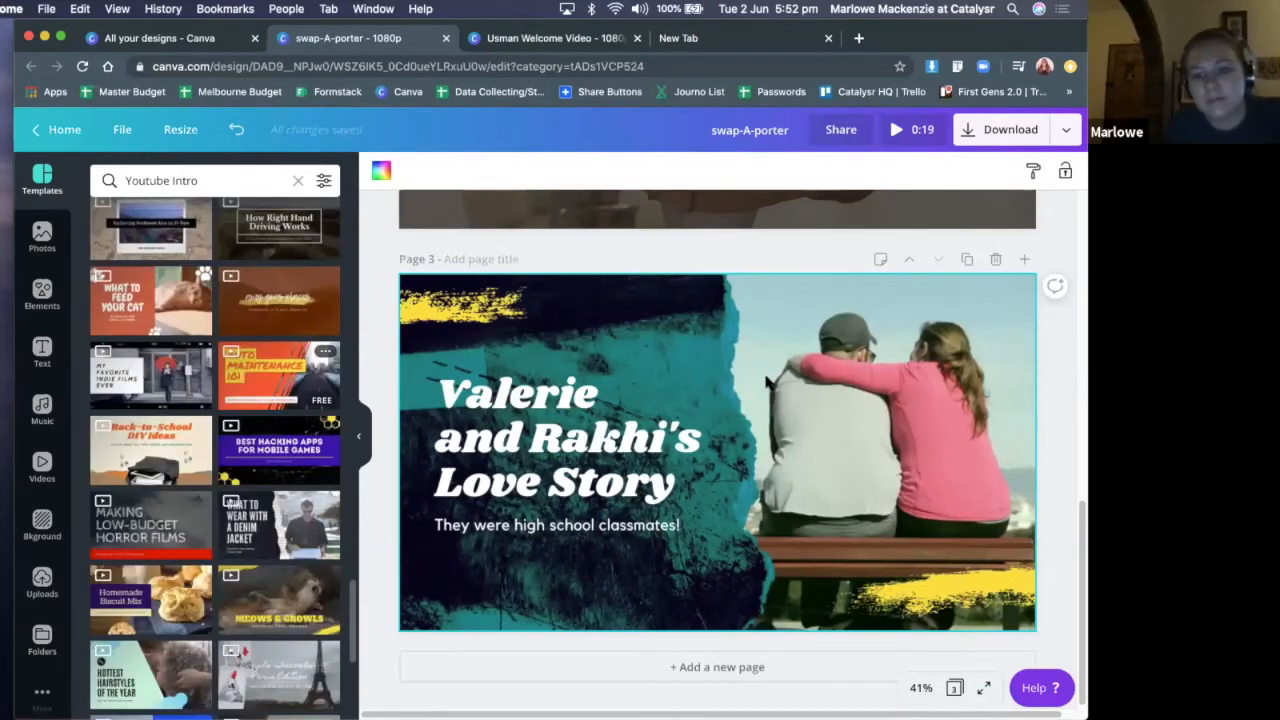
Find the "Why I Travel Alone" design among the "Youtube Intro" templates and apply it to page 3
left_click(727, 380)
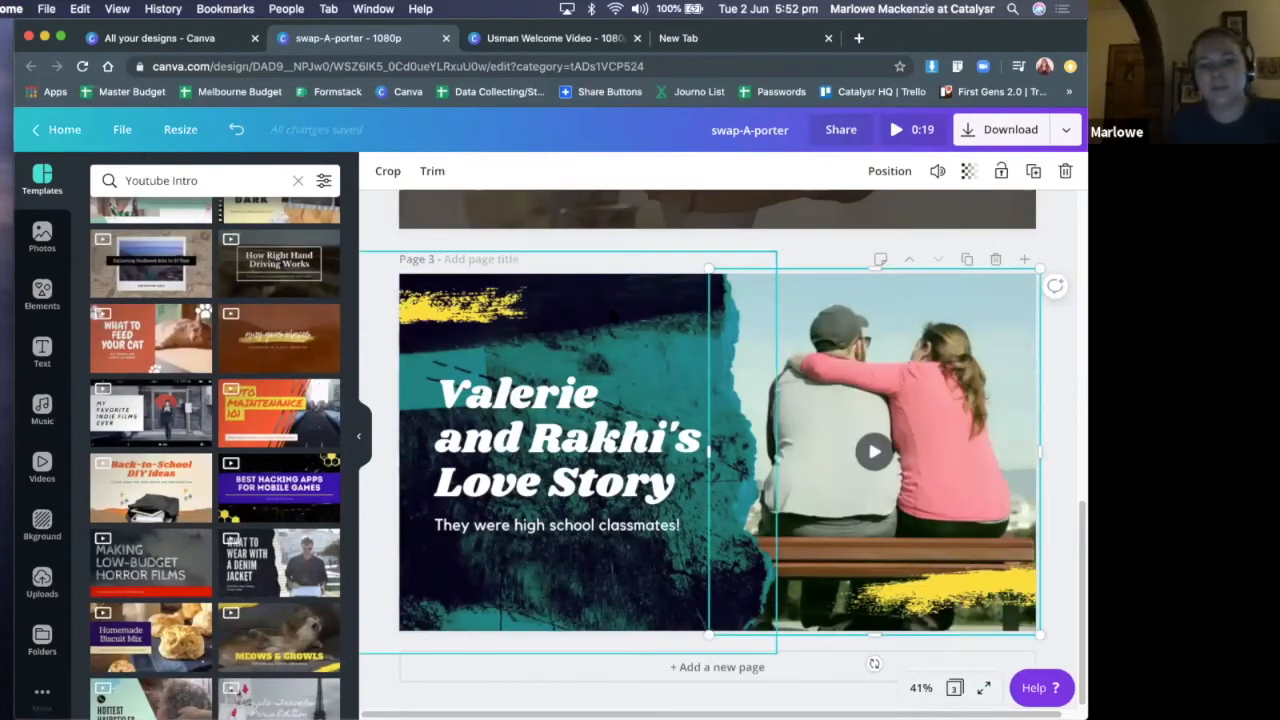
mouse_move(609, 254)
left_mouse_down()
mouse_move(616, 329)
mouse_move(611, 245)
left_mouse_up()
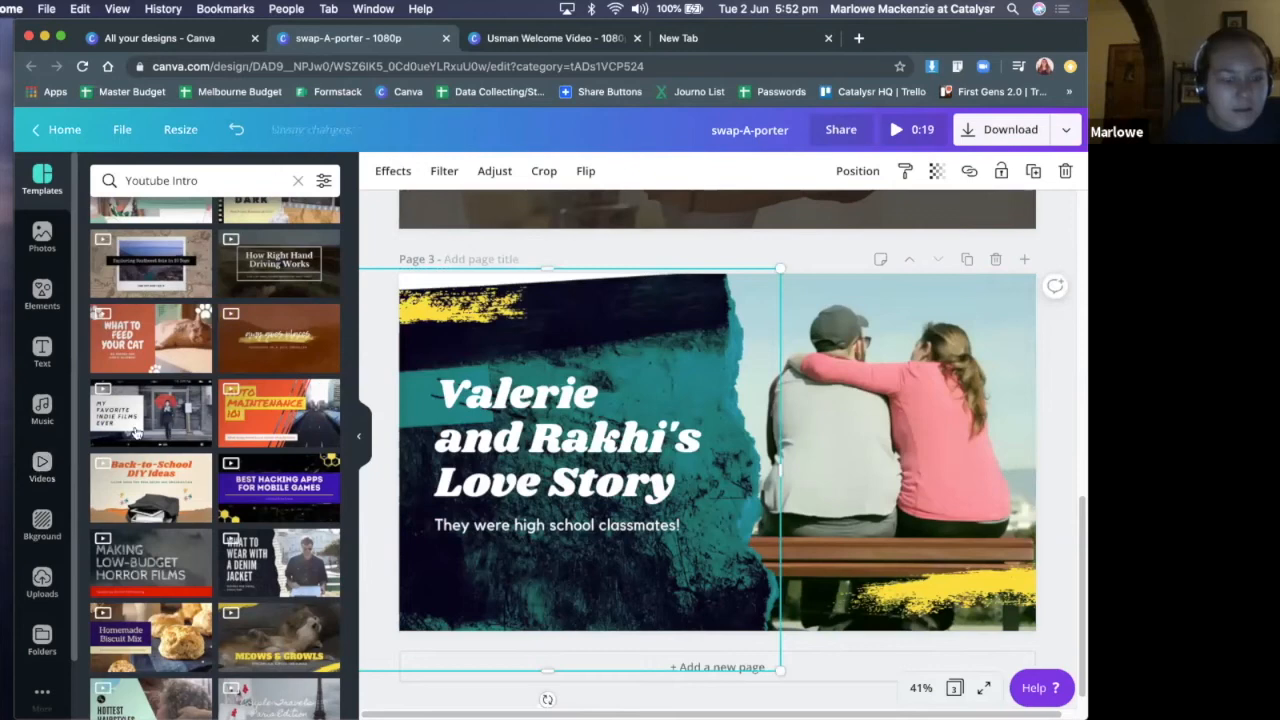
scroll(145, 423, "down", 1)
scroll(145, 423, "down", 1)
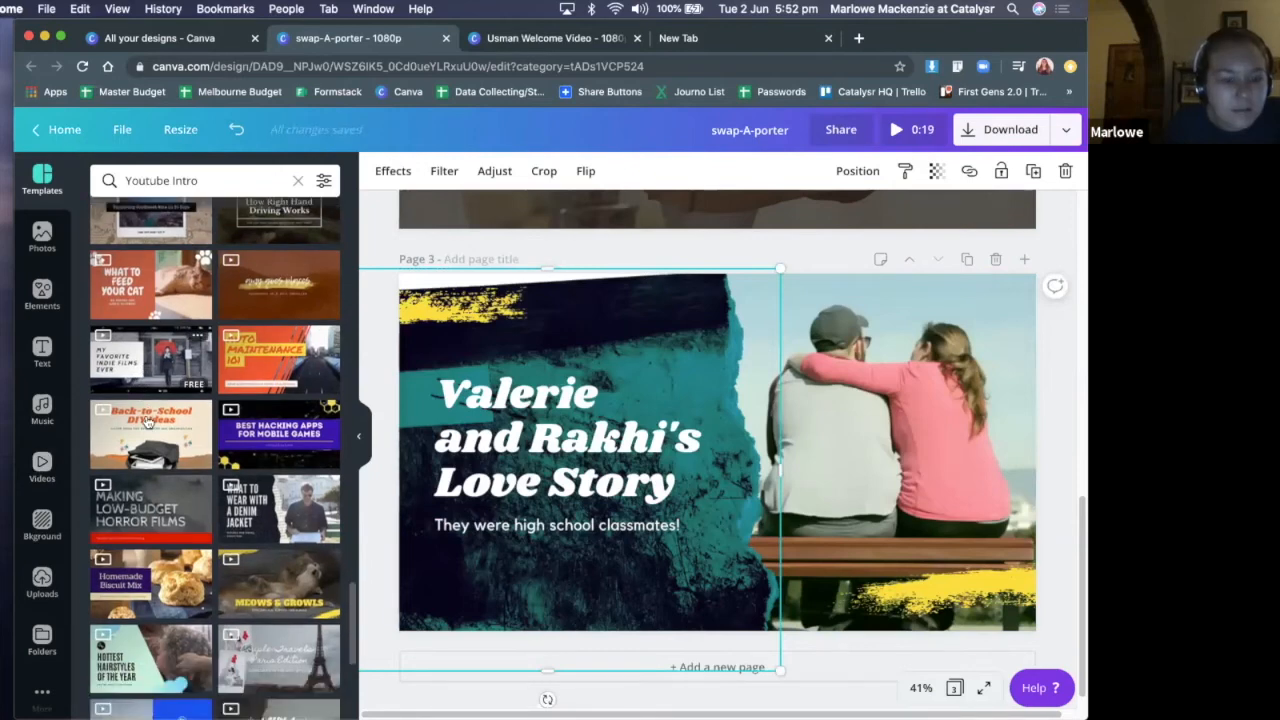
scroll(147, 421, "down", 4)
scroll(277, 380, "down", 4)
scroll(277, 372, "down", 4)
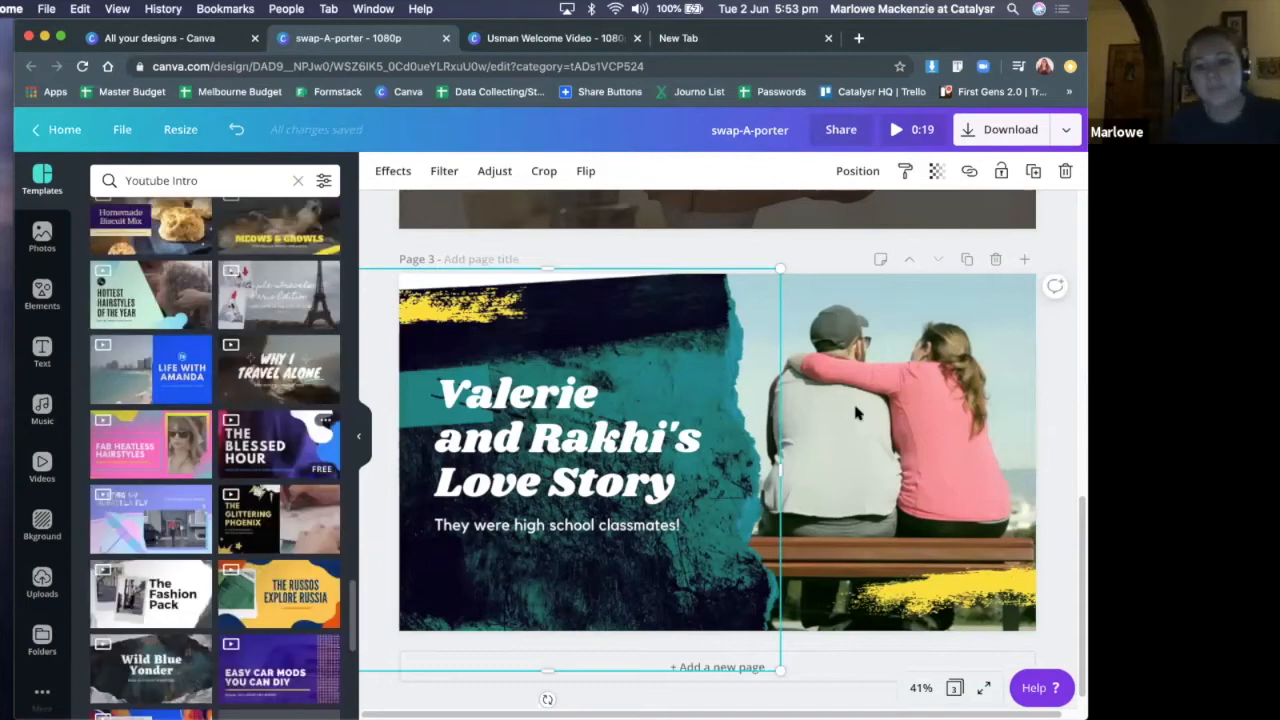
left_click(279, 370)
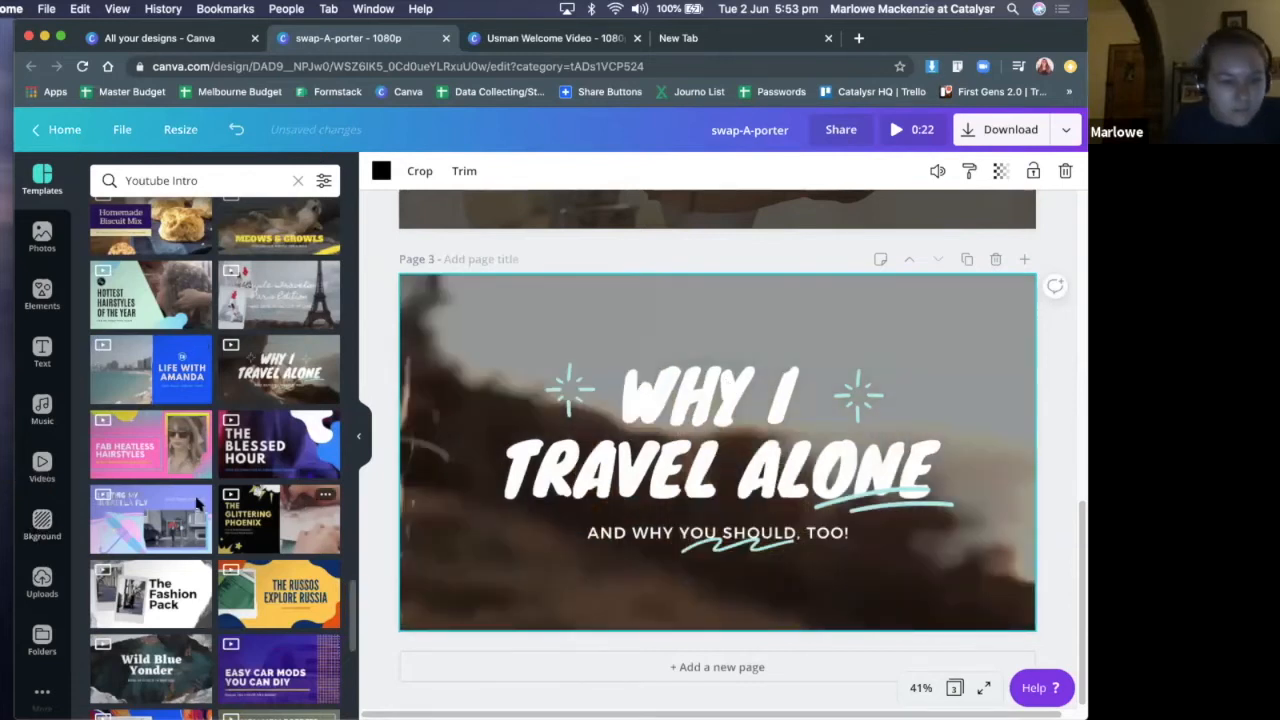
Look through the remaining "Youtube Intro" templates for other layout ideas, down to the end of the list
scroll(208, 505, "down", 1)
scroll(215, 502, "down", 1)
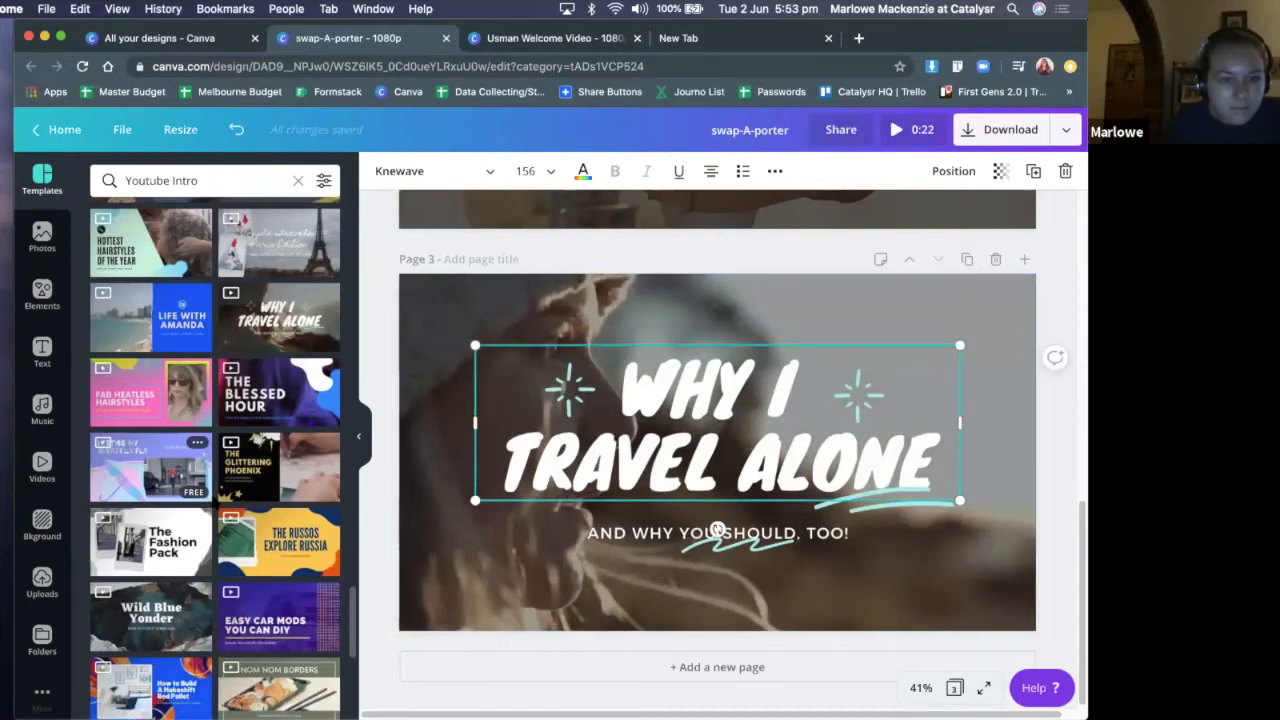
scroll(213, 503, "down", 5)
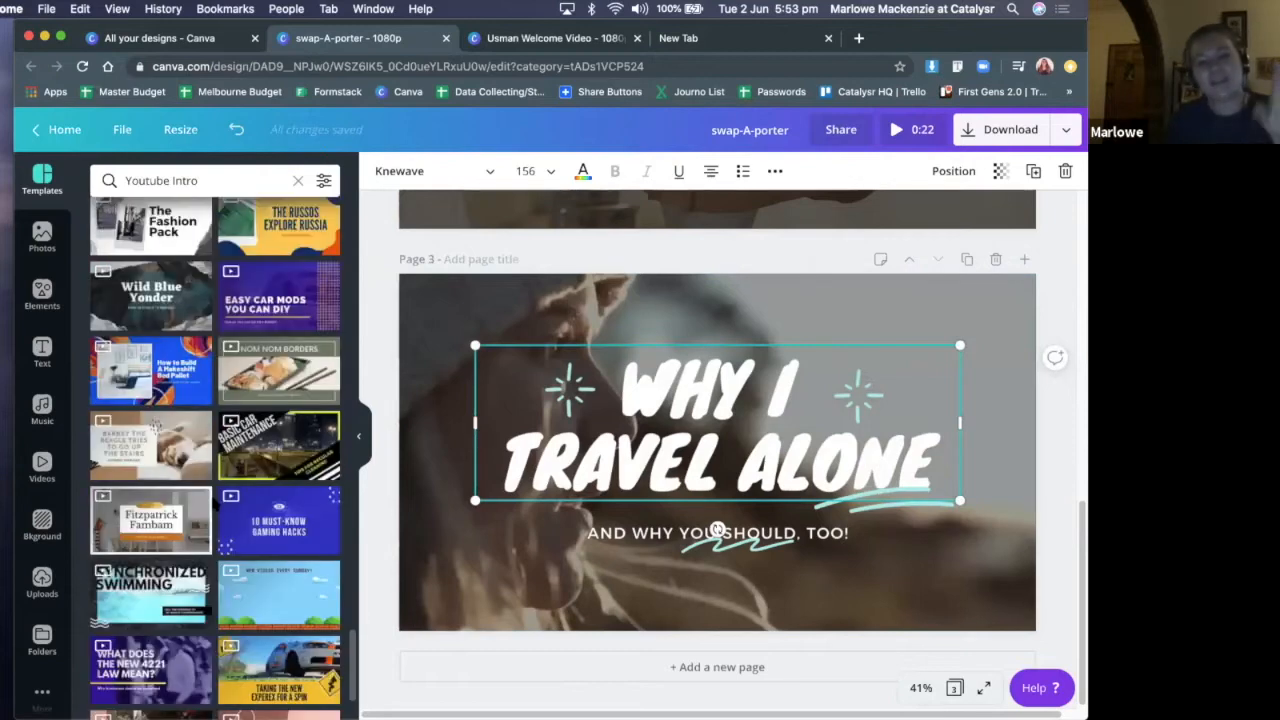
scroll(255, 460, "down", 2)
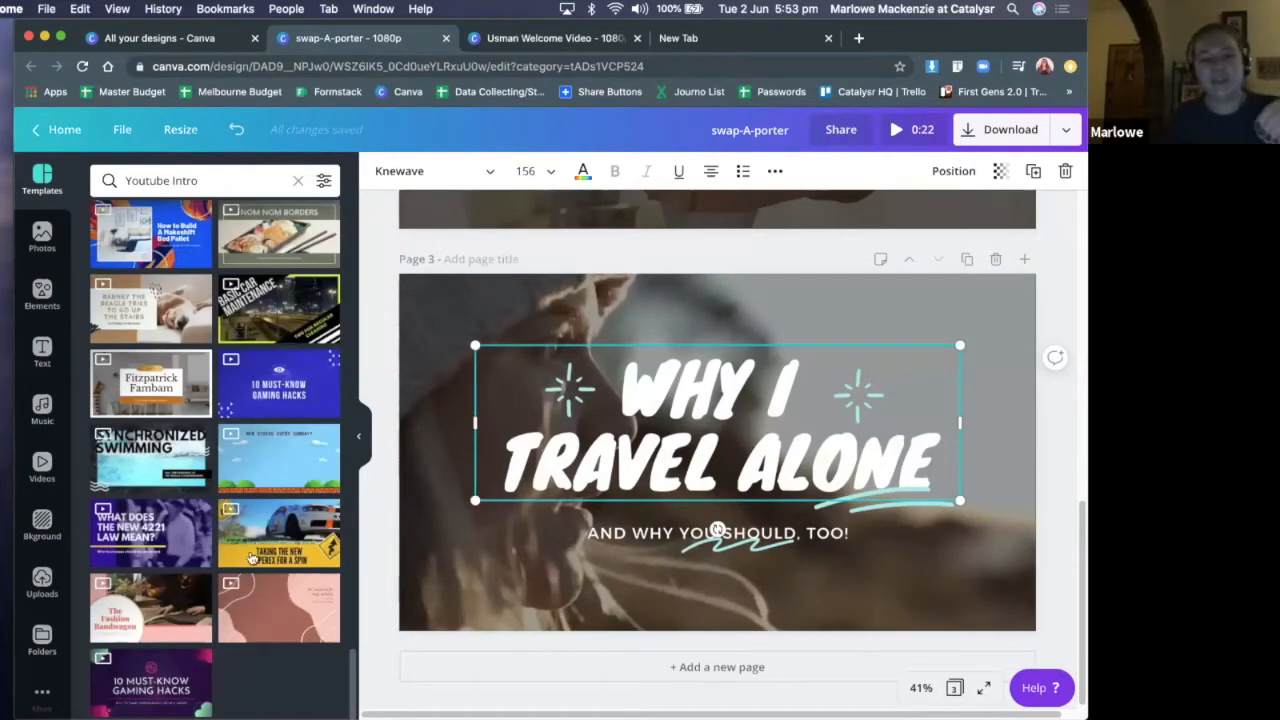
scroll(275, 552, "up", 5)
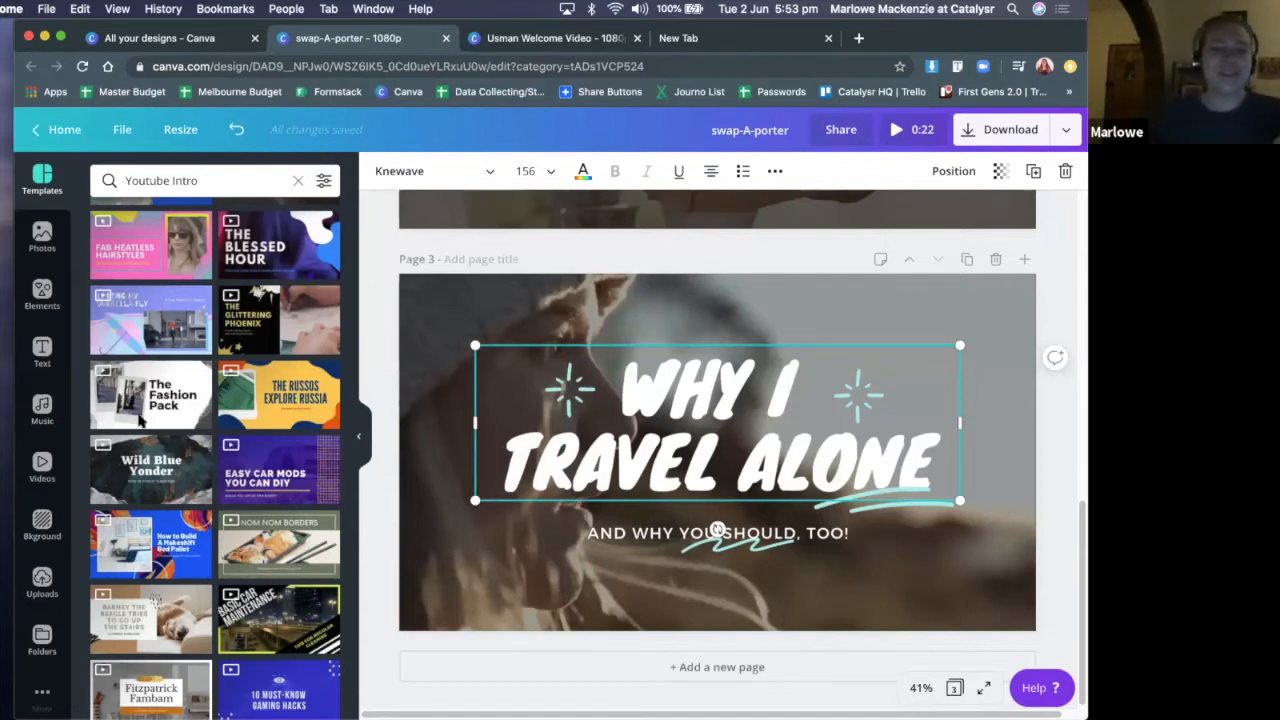
left_click(433, 311)
left_click_drag(437, 302, 481, 327)
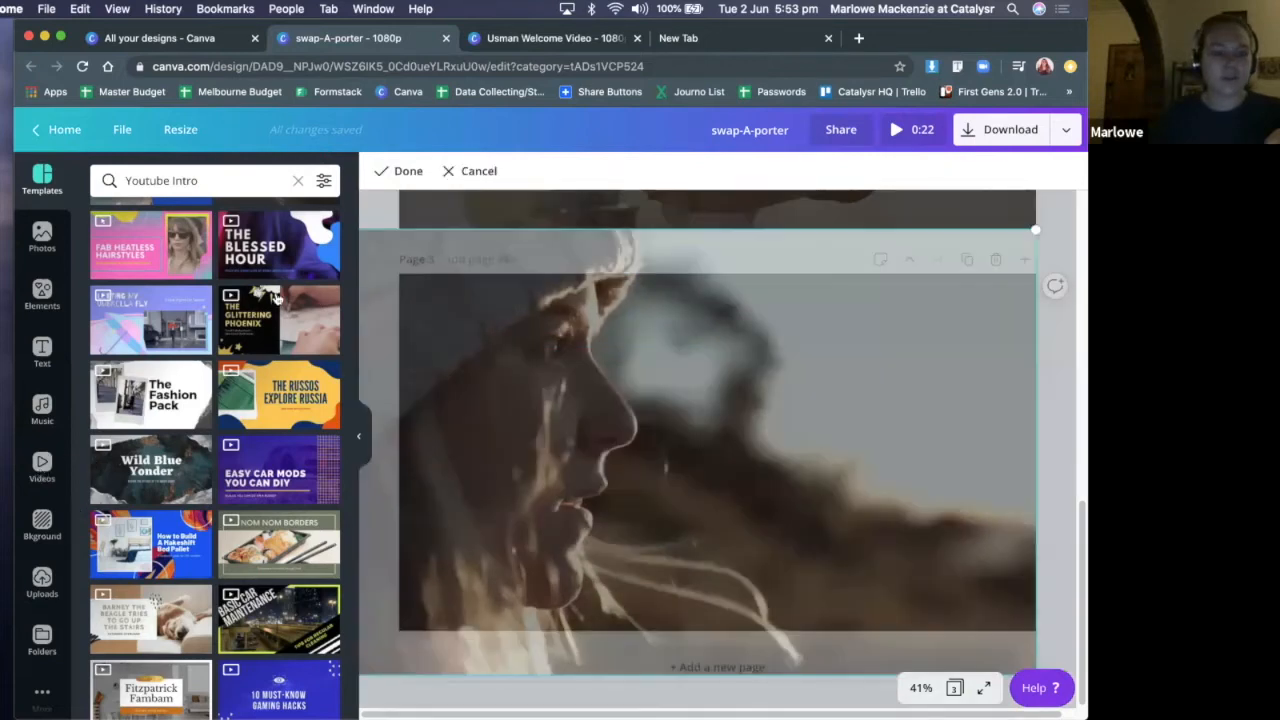
key("Escape")
Search the video library for "senior citizen"
left_click(42, 467)
left_click(209, 183)
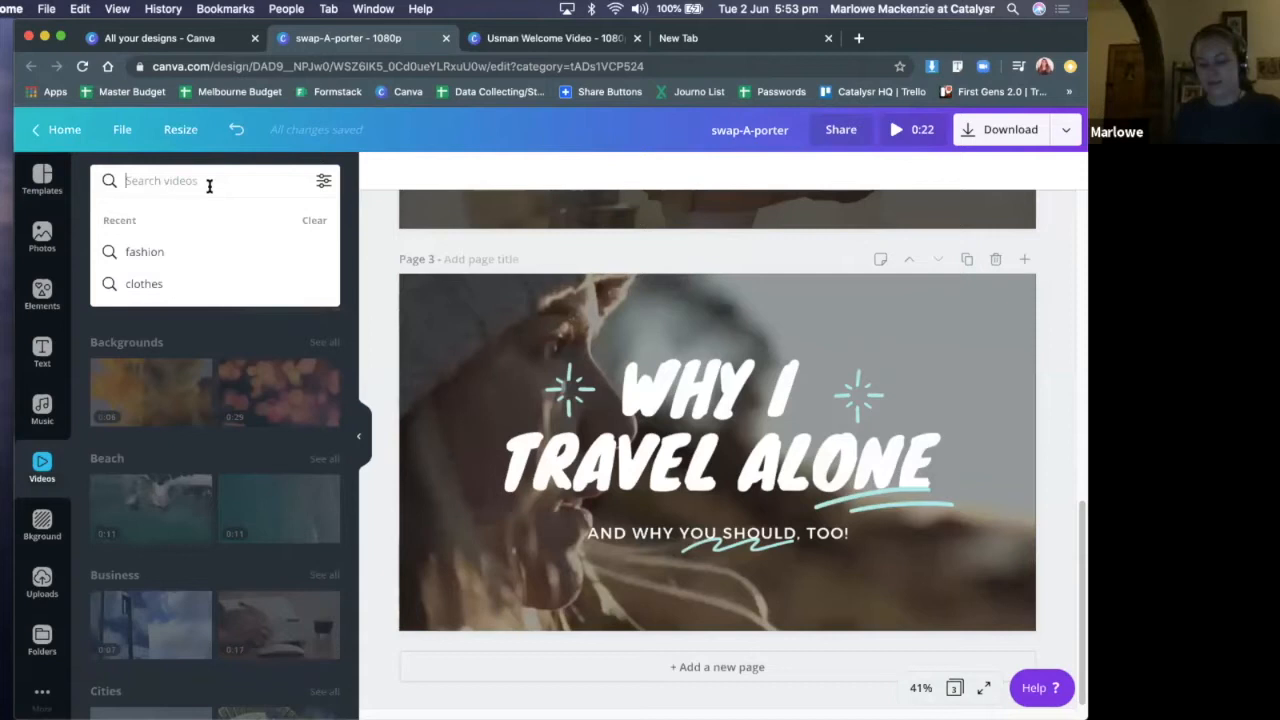
type("s")
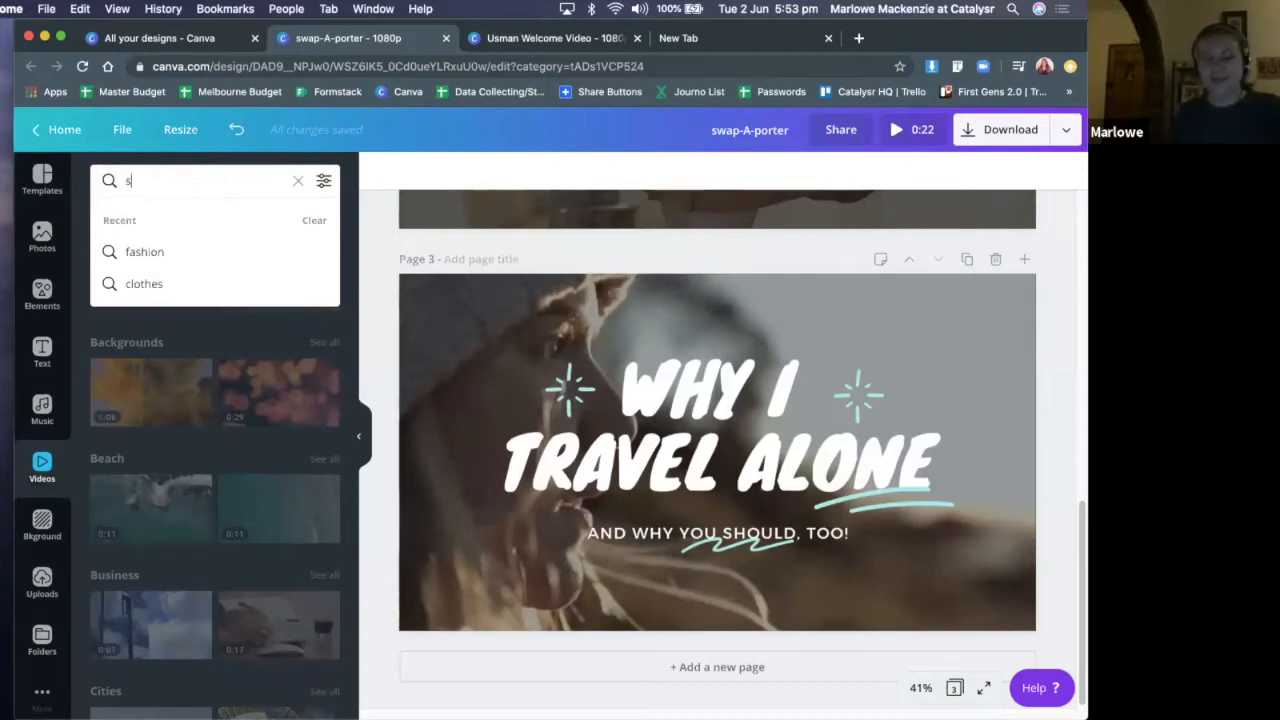
type("enior citizen")
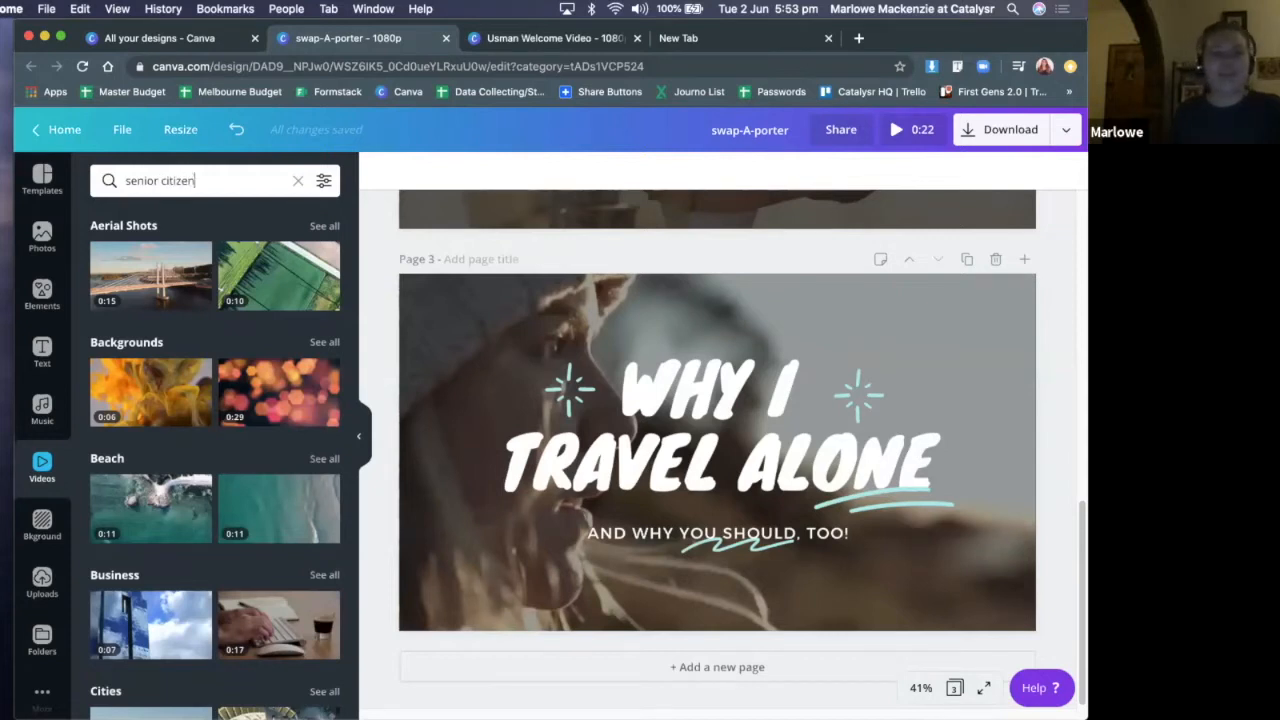
key("Return")
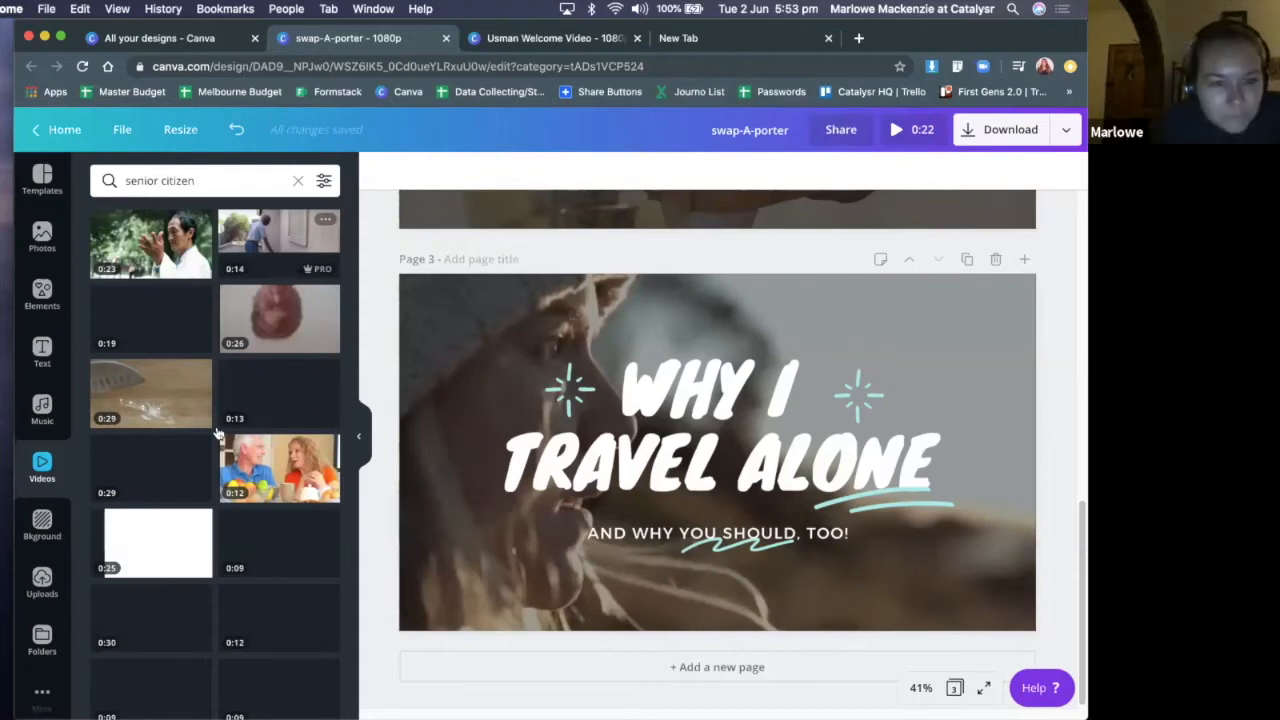
Replace page 3's background video with the 0:17 clip of the older couple sitting together outdoors
scroll(260, 400, "down", 1)
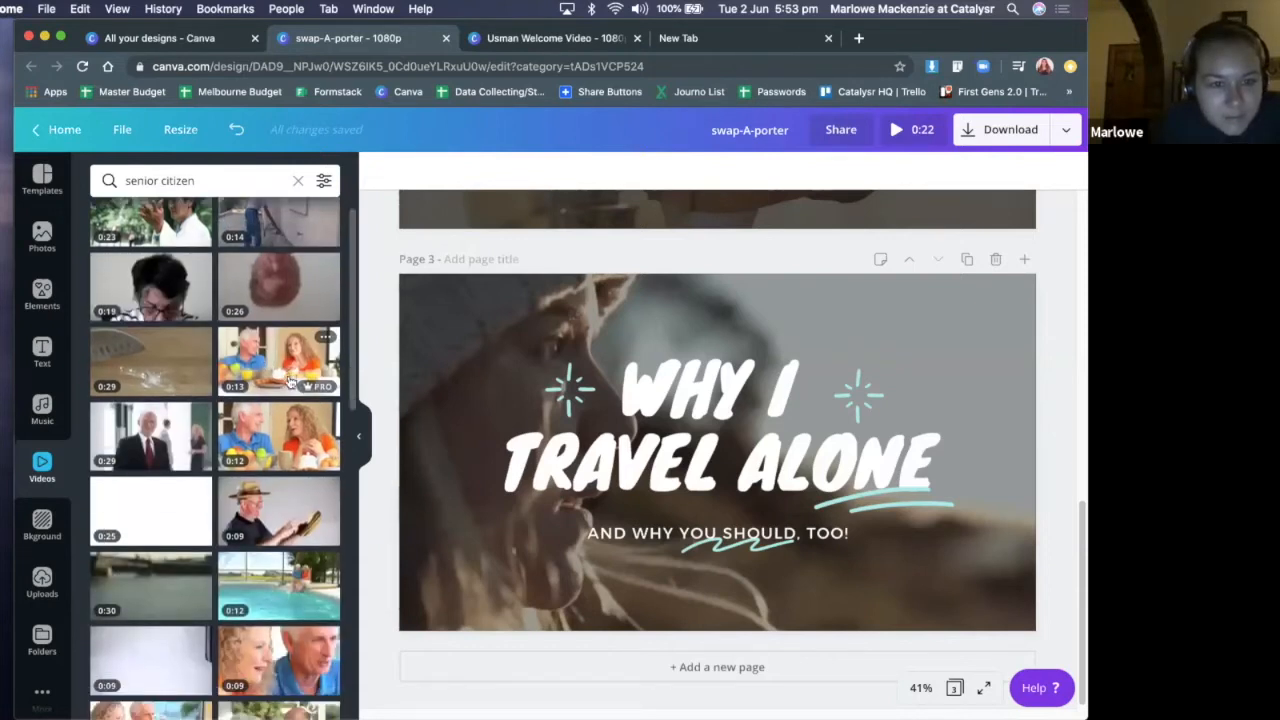
scroll(290, 385, "down", 1)
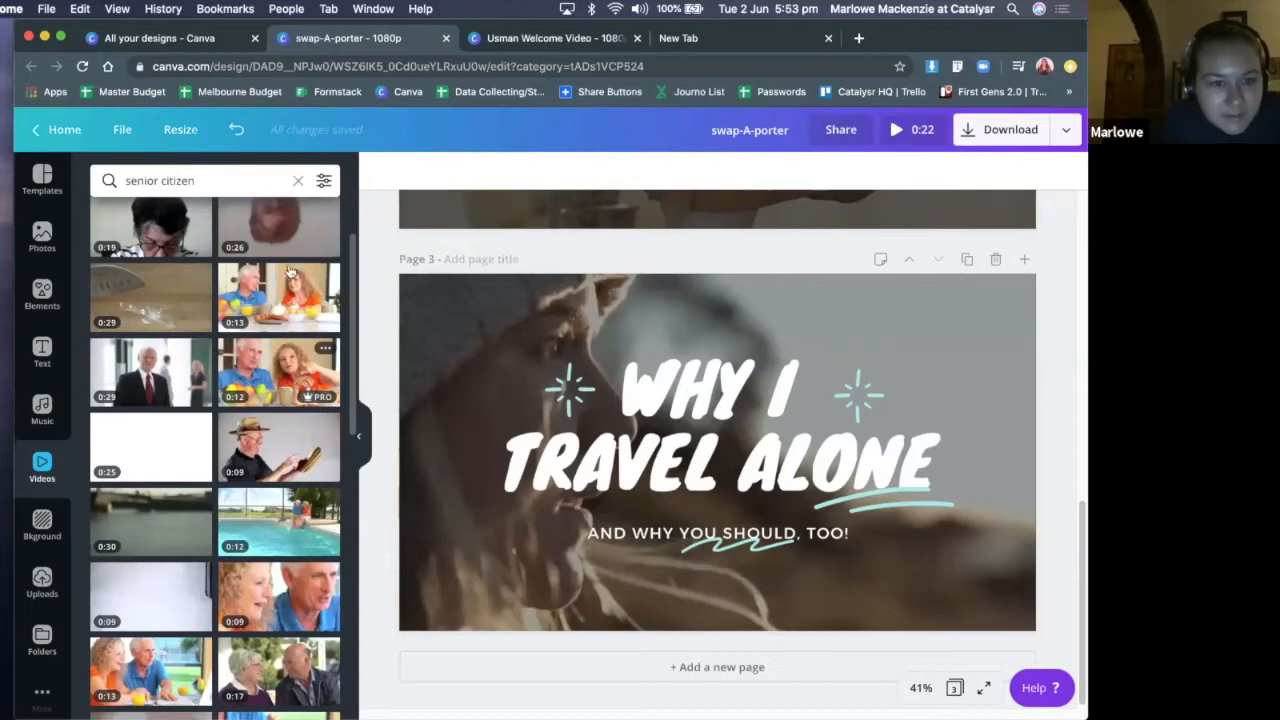
scroll(289, 285, "down", 2)
scroll(285, 290, "down", 5)
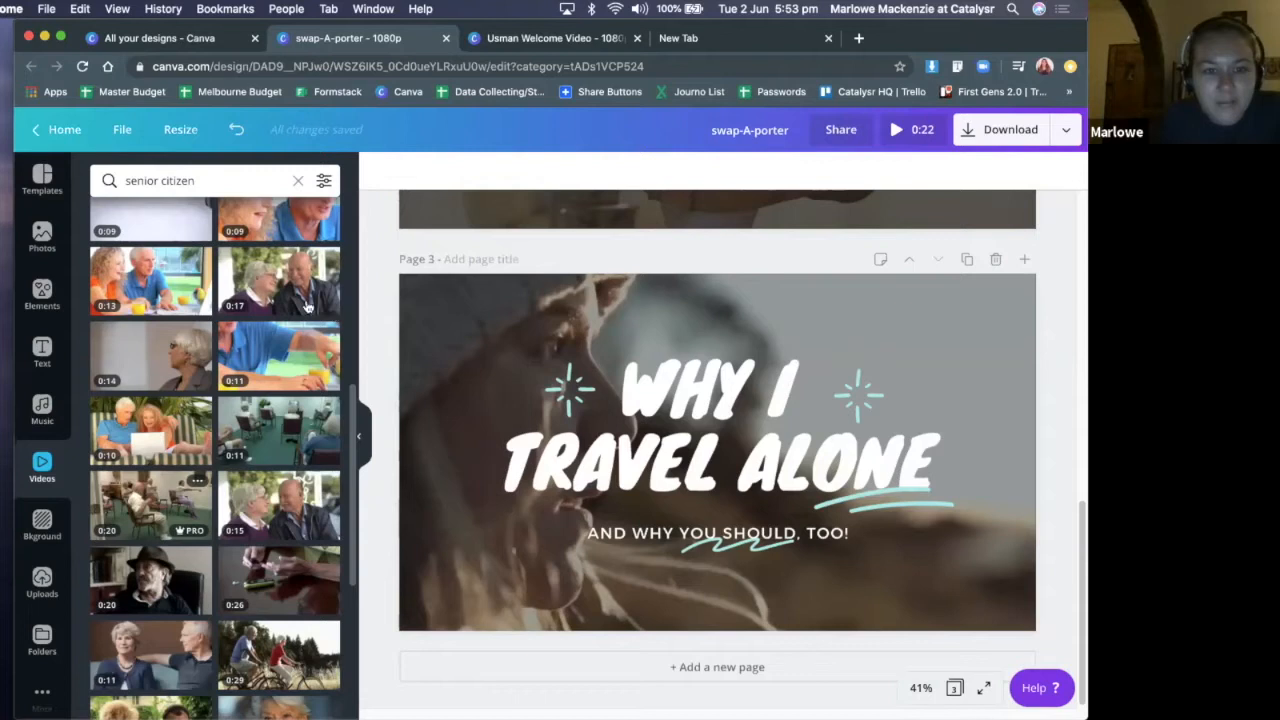
left_click_drag(402, 348, 840, 282)
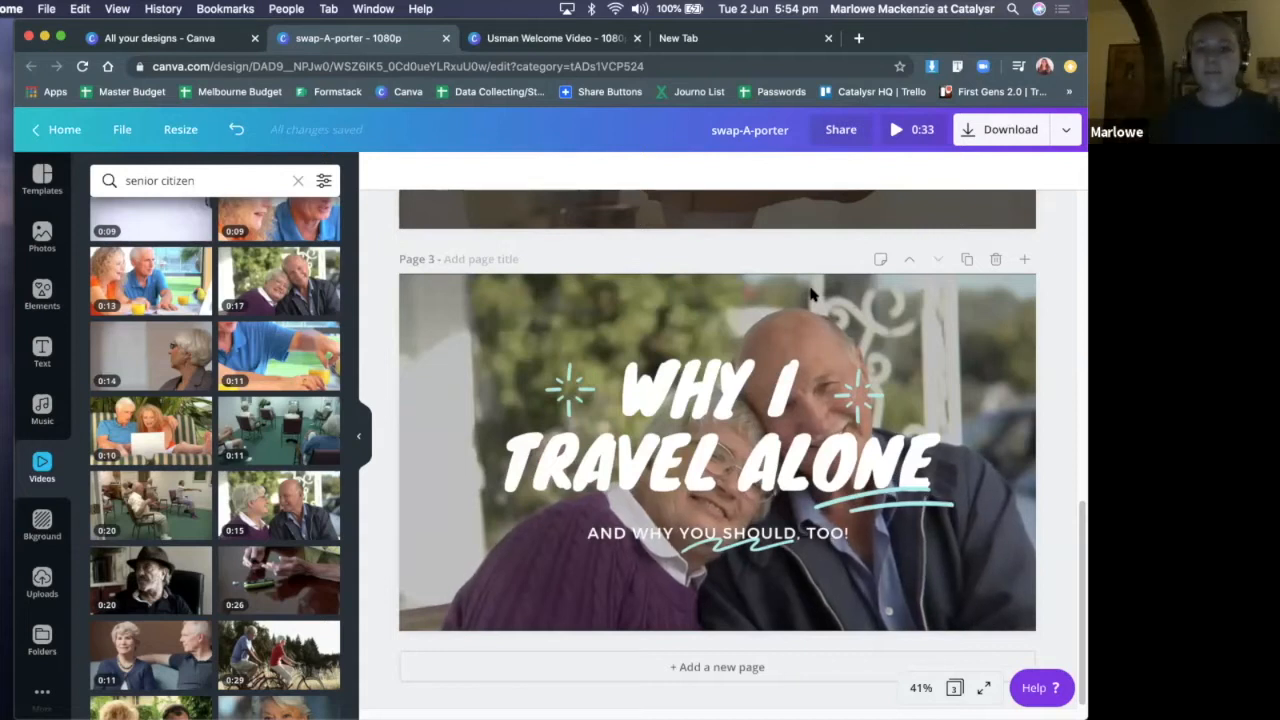
Replace the whole "Why I Travel Alone" title on page 3 with "NANPOS"
left_click(750, 435)
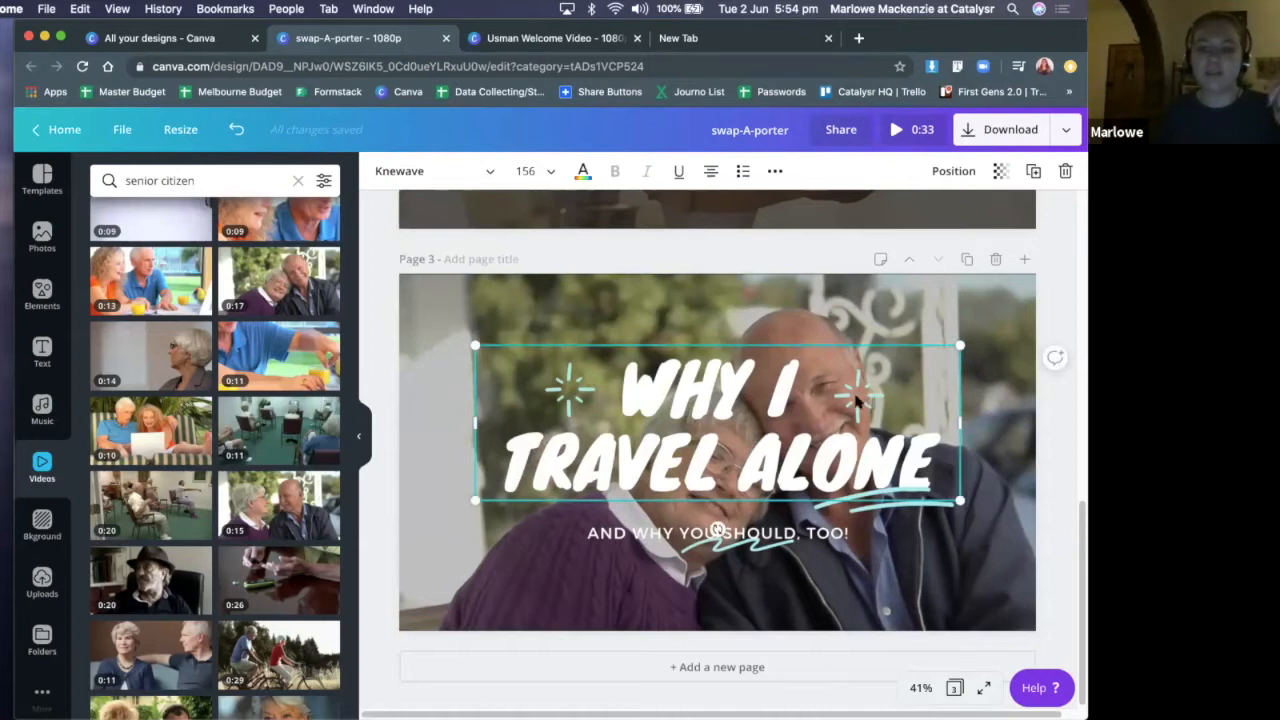
left_click(762, 318)
left_click(702, 433)
triple_click(702, 432)
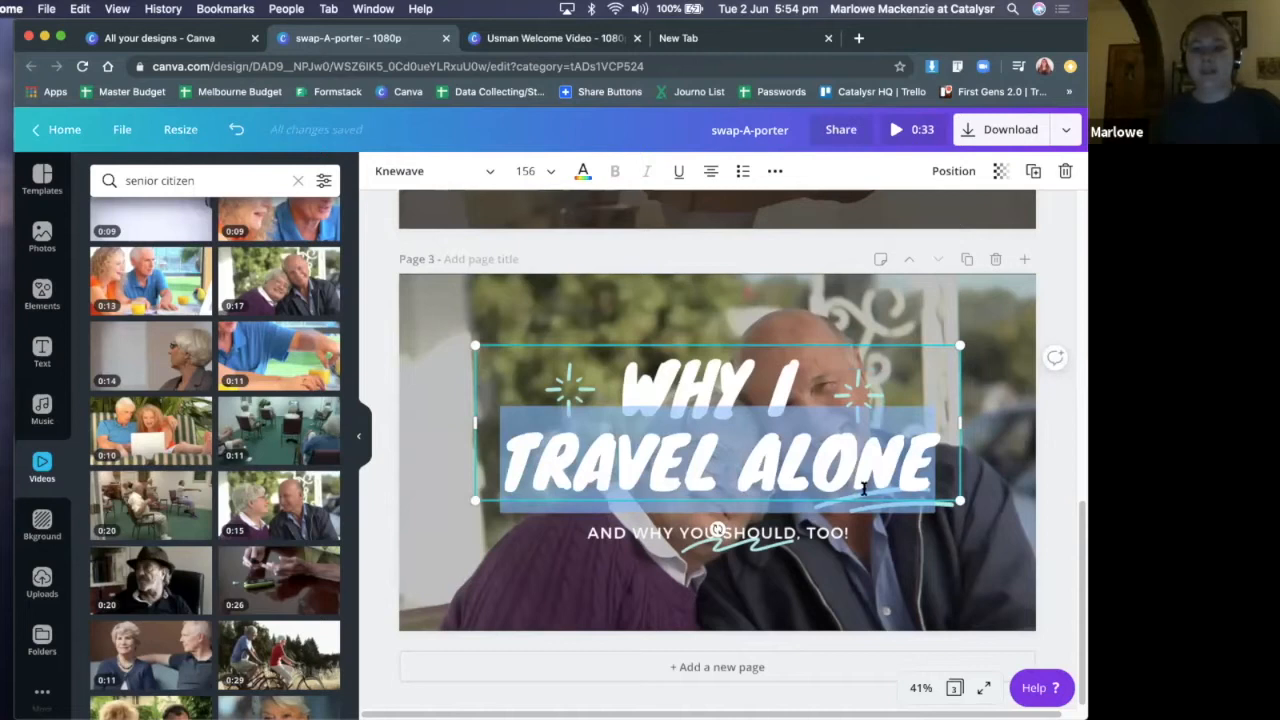
left_click(745, 444)
triple_click(745, 446)
left_click(935, 462)
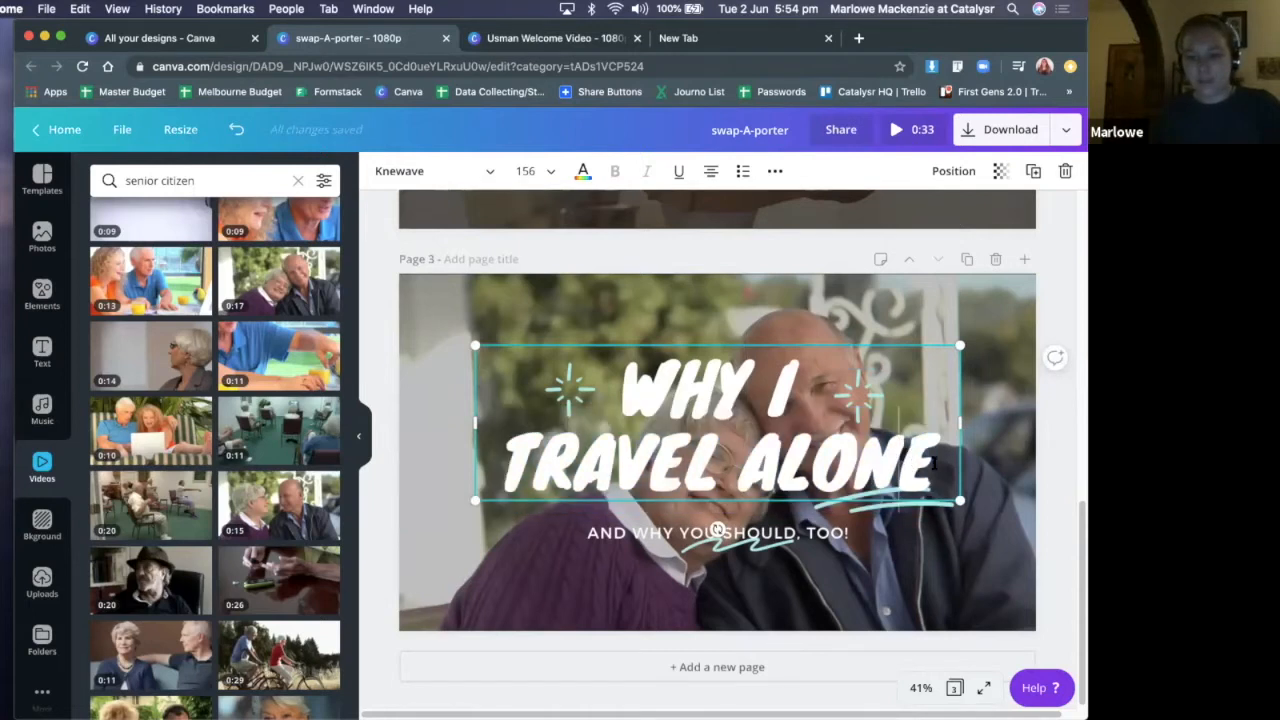
key("super+a")
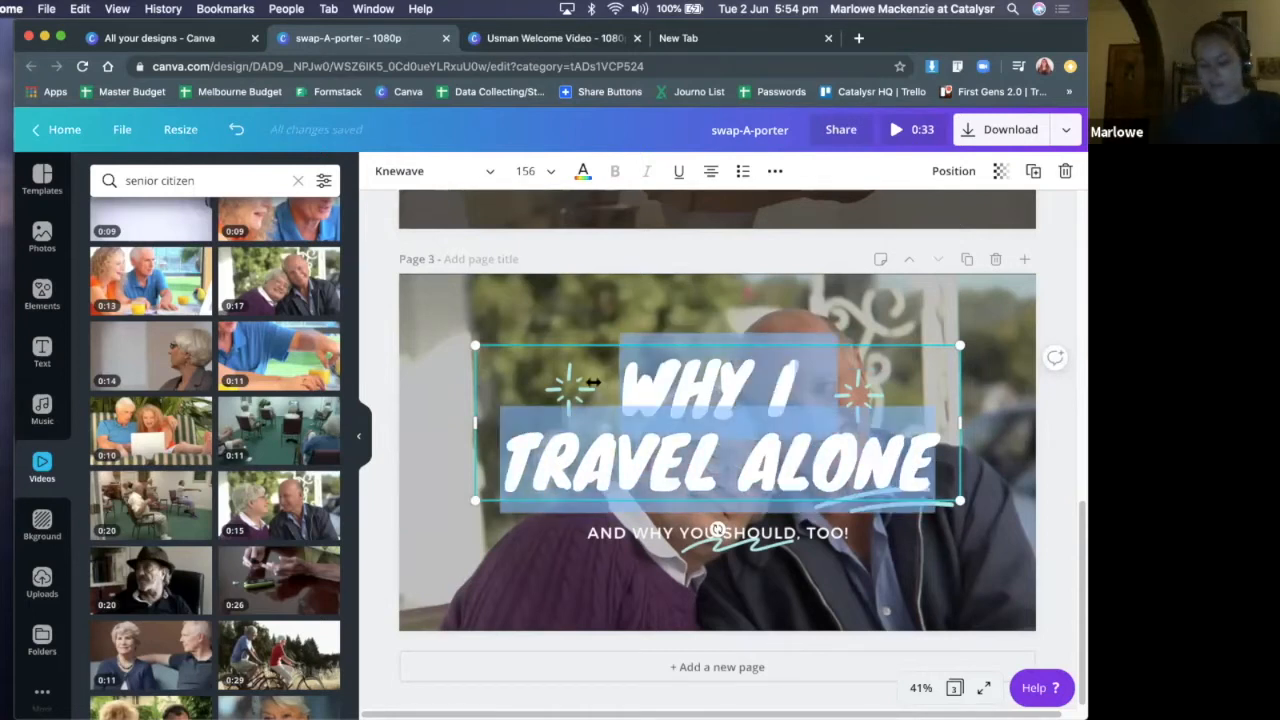
type("NANPOS")
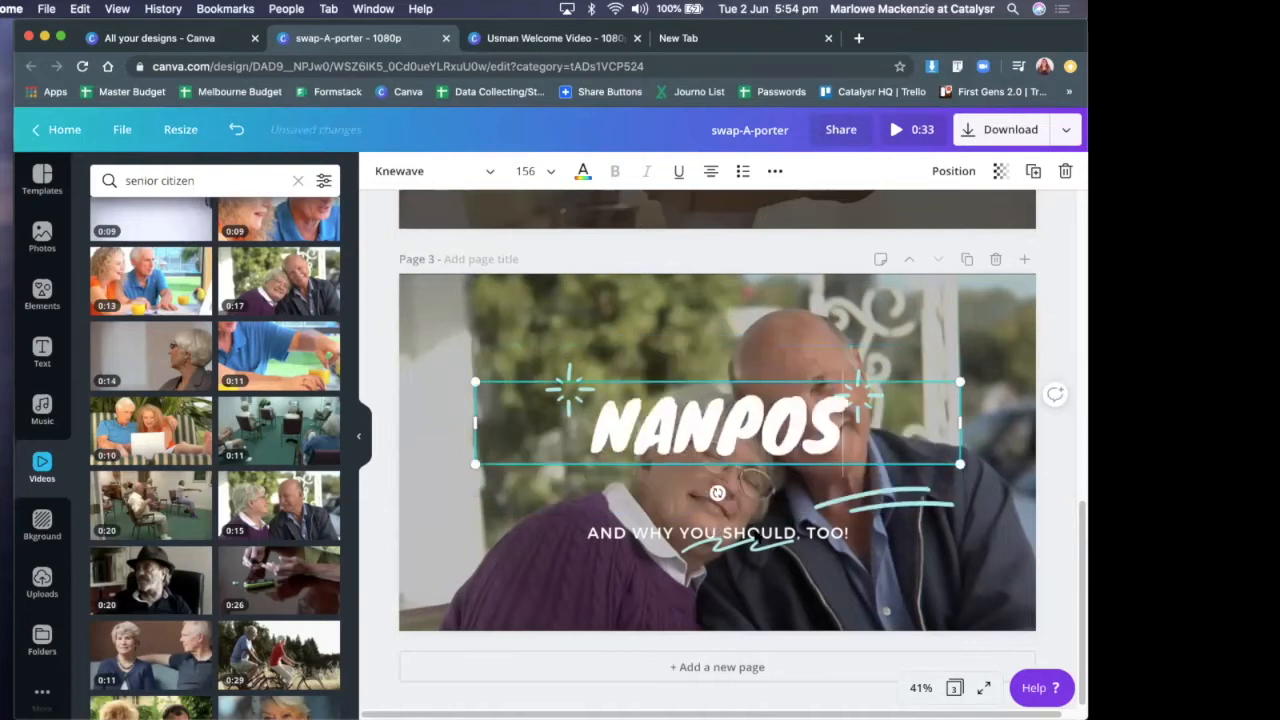
Correct the page 3 title's spelling to "NANPOPS"
left_click(755, 533)
left_click(762, 548)
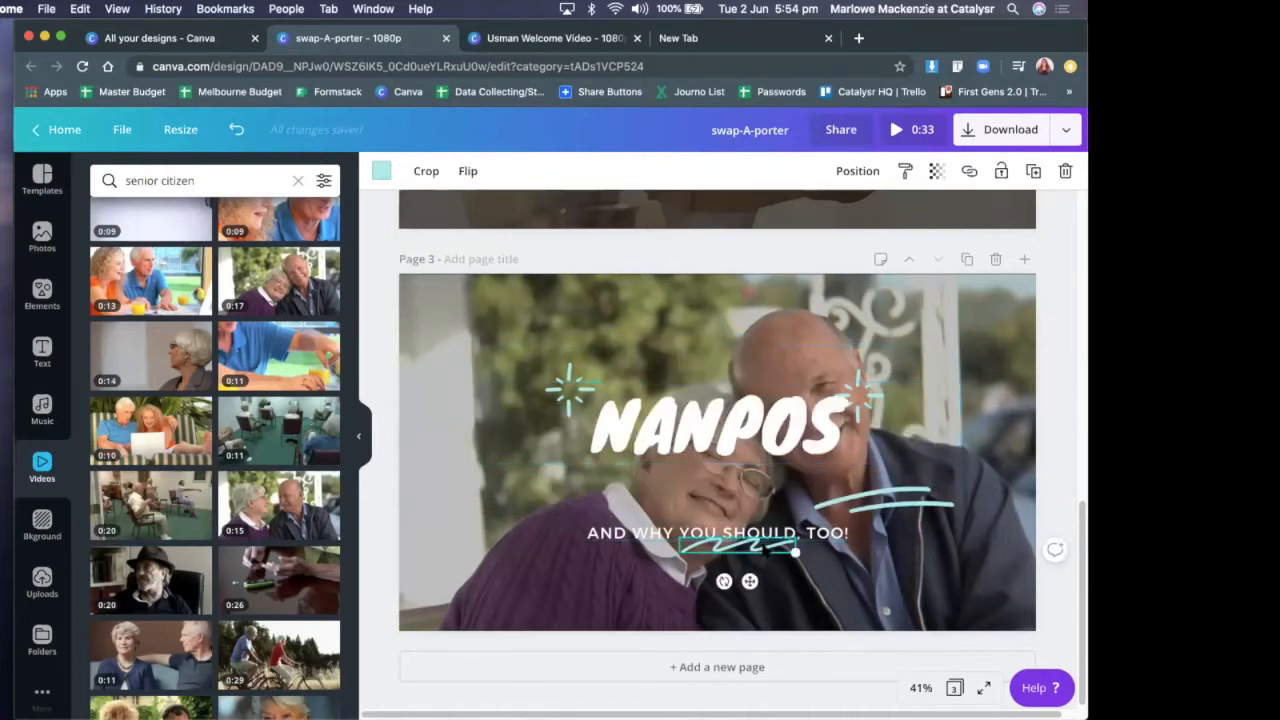
double_click(828, 434)
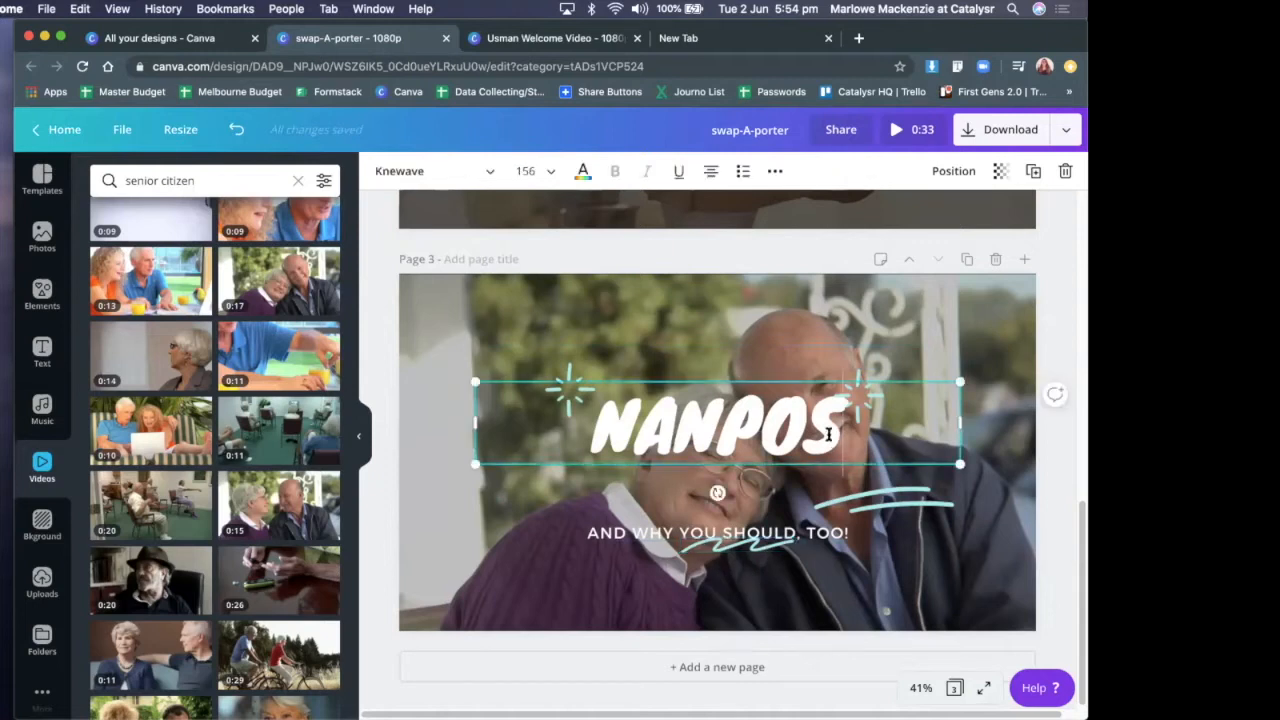
key("Right")
key("Left")
type("P")
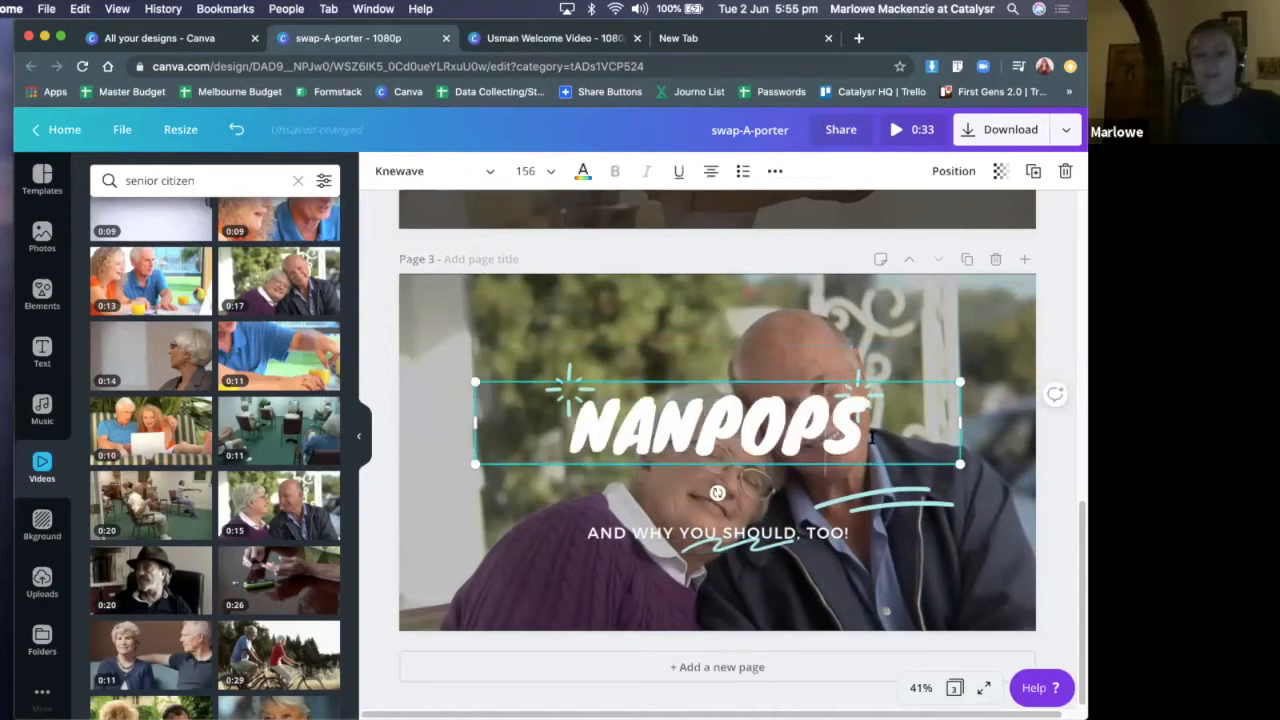
Delete the teal underline stroke below the title and the teal squiggle under the subtitle on page 3
left_click(944, 491)
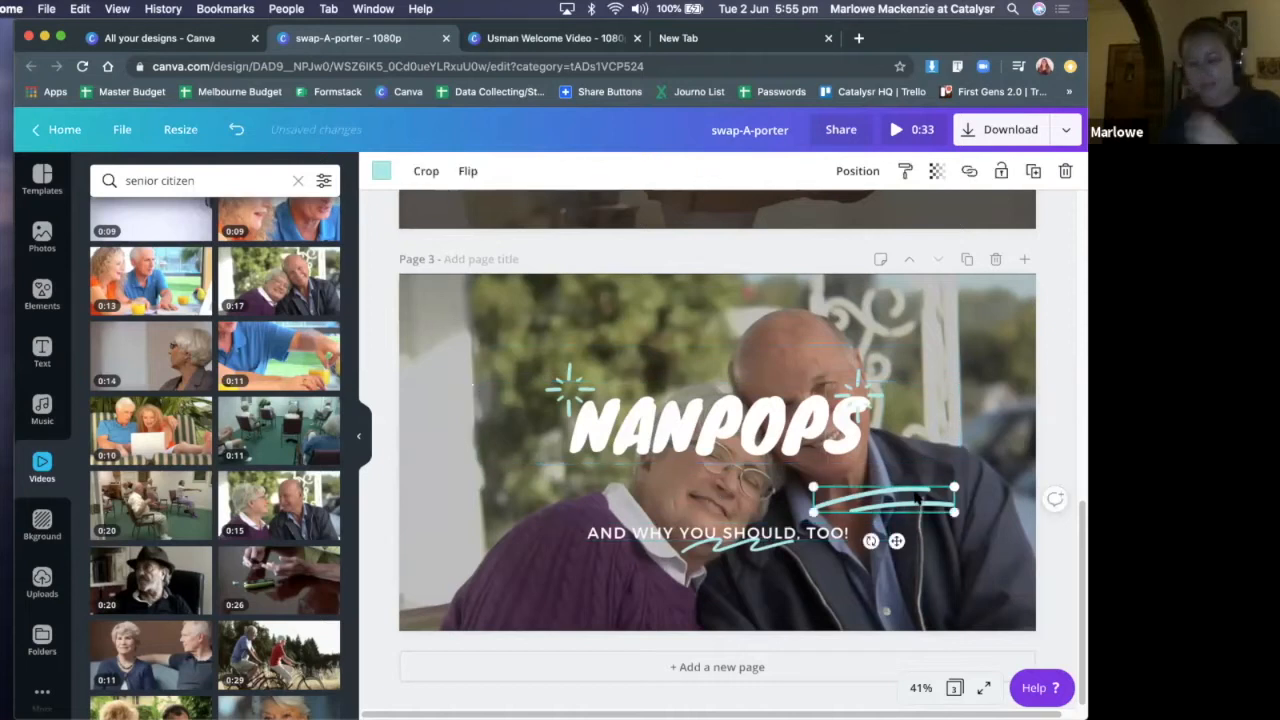
key("Delete")
left_click(726, 540)
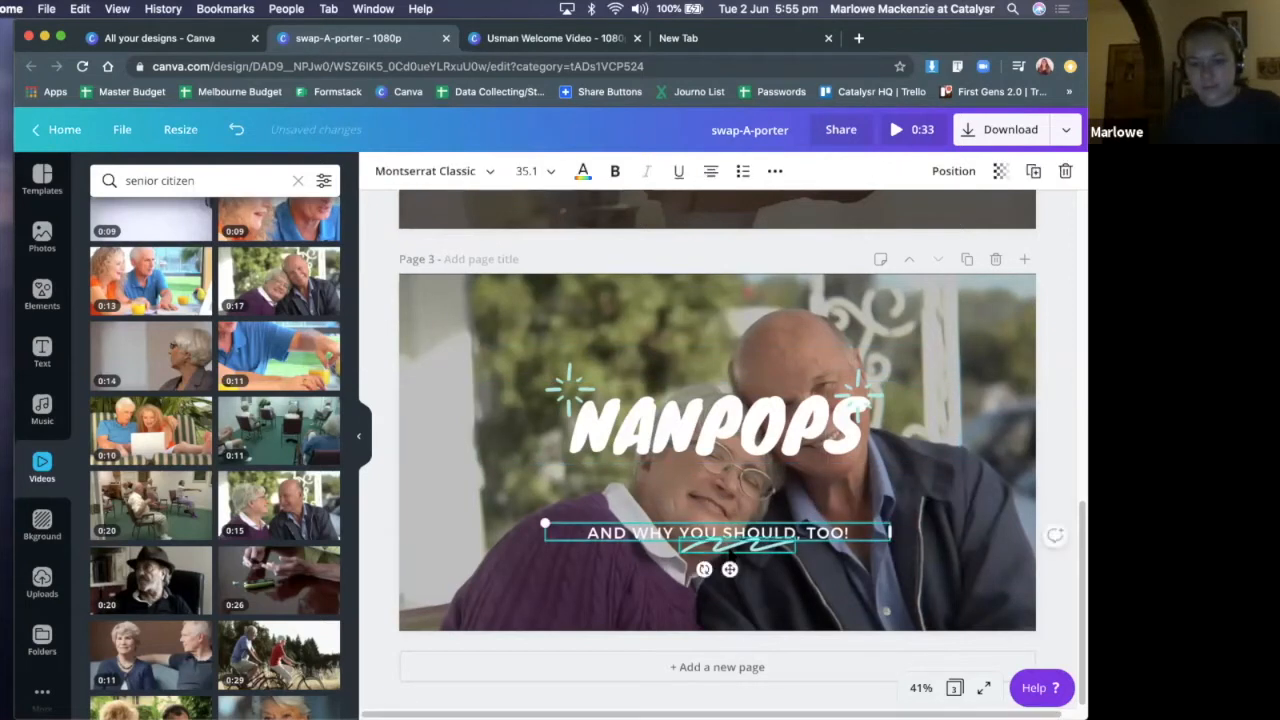
left_click(731, 548)
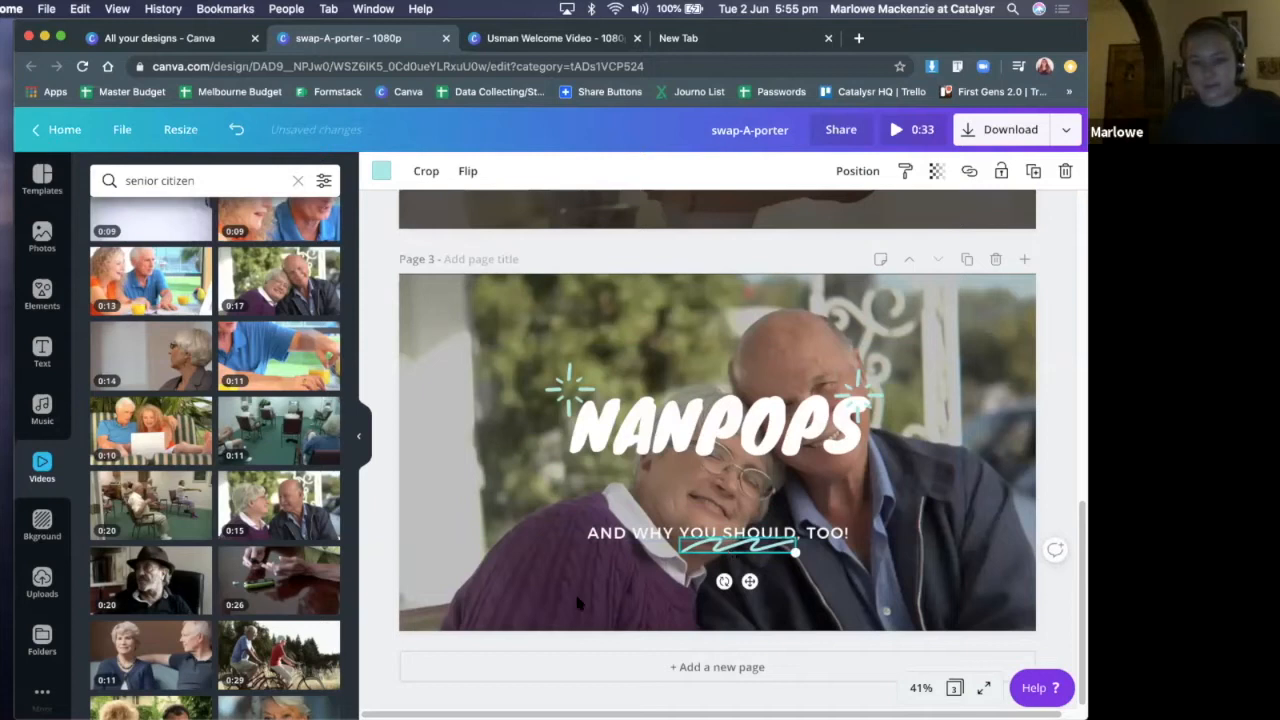
key("Delete")
Change the subtitle on page 3 to "MEANINGFUL CONNECTIONS"
left_click(735, 532)
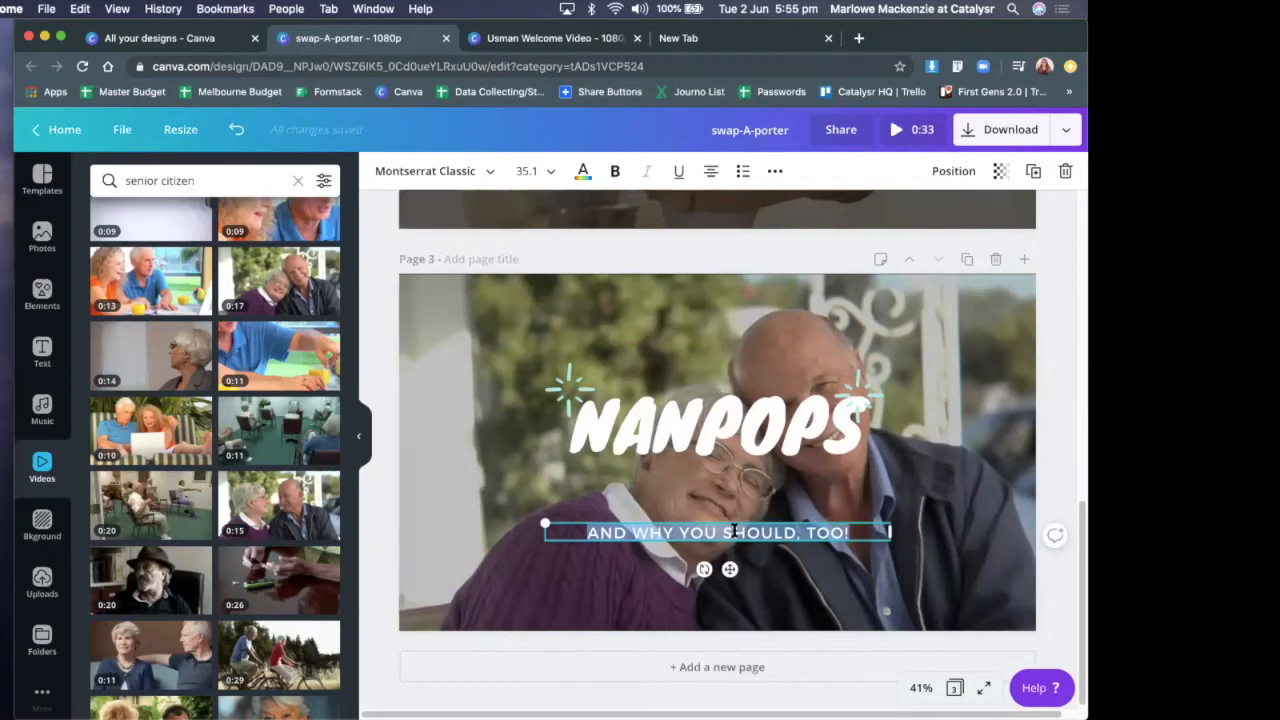
type("MEANIN")
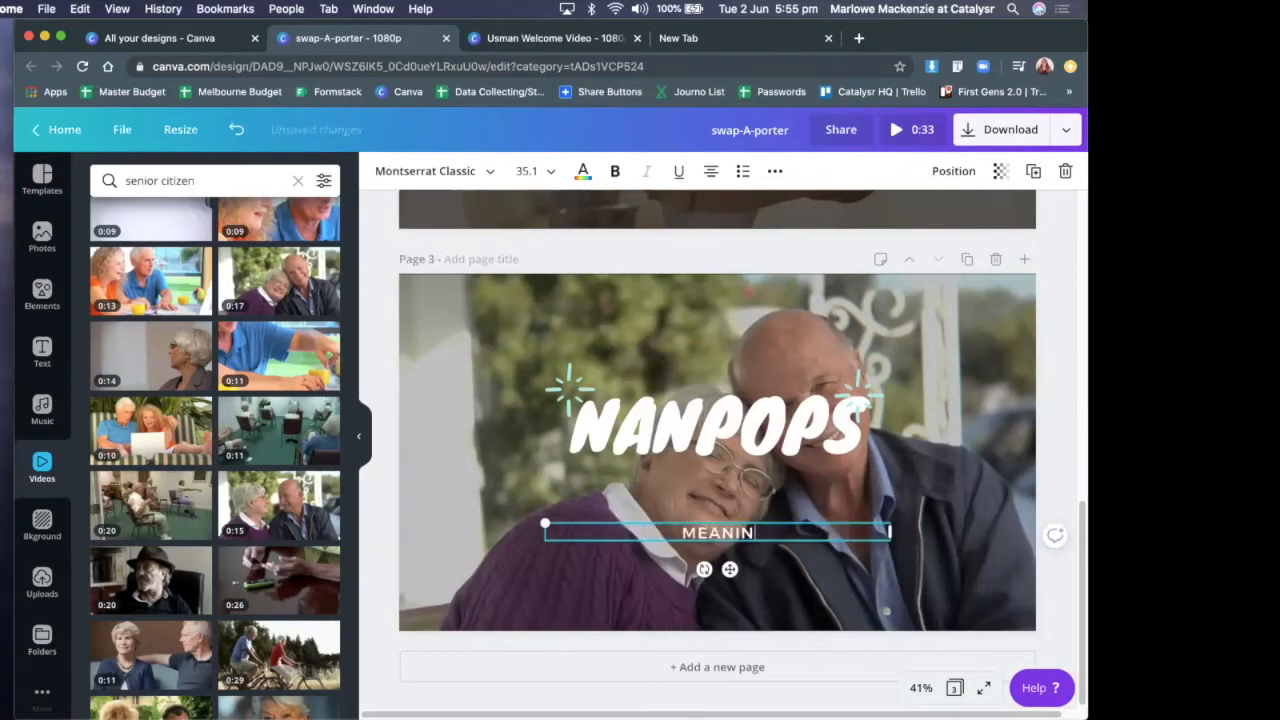
type("GFUL CONNECTIONS")
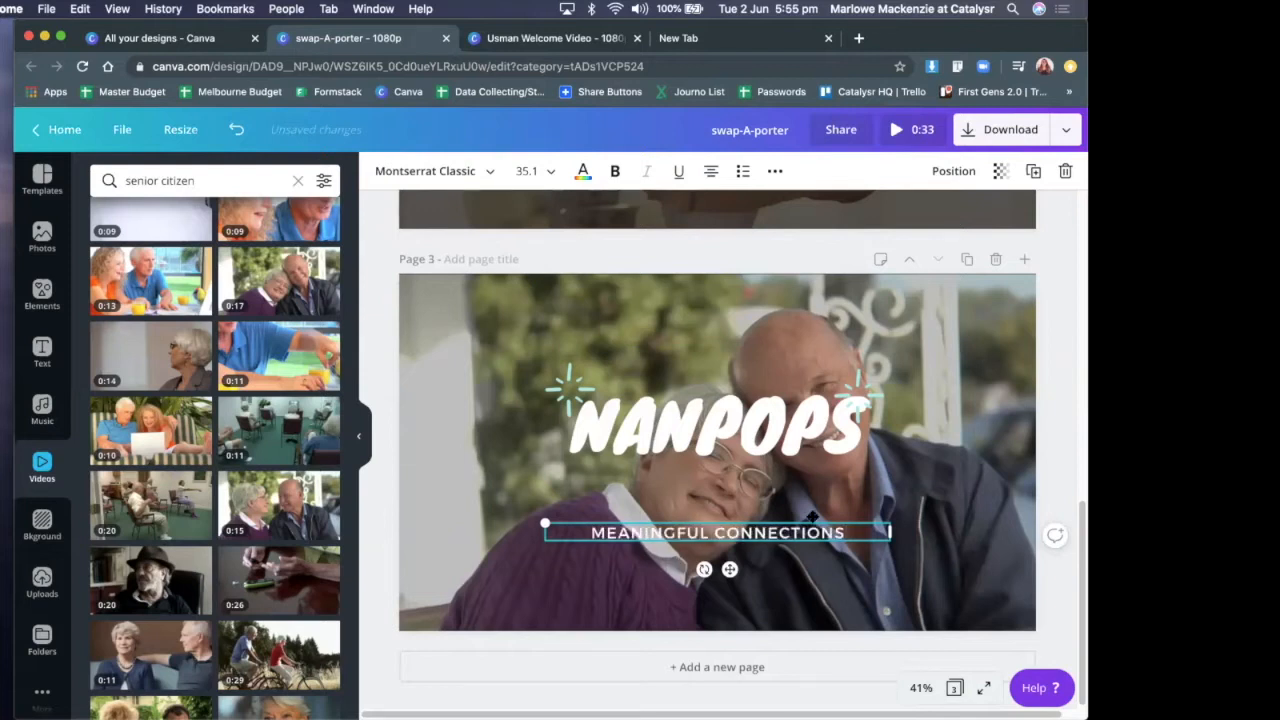
Move the "NANPOPS" title down so it sits directly above the subtitle on page 3
left_click(739, 440)
left_click_drag(740, 491, 742, 533)
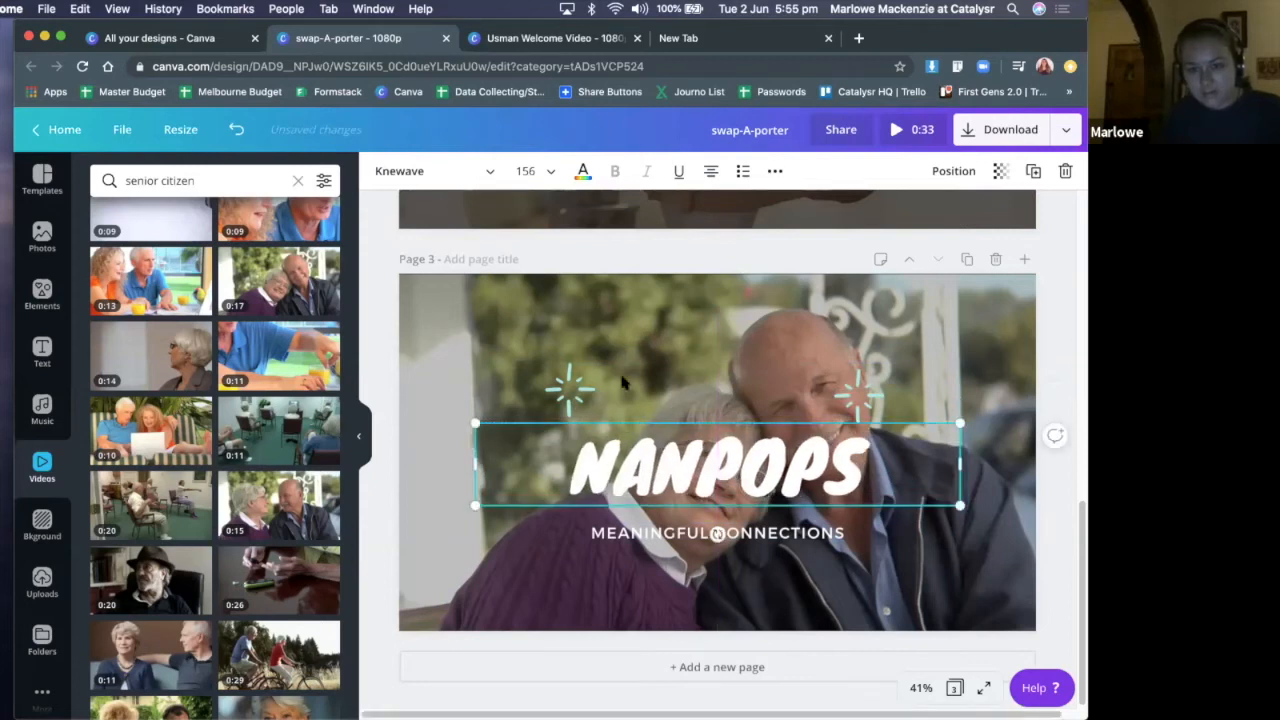
left_click_drag(718, 376, 708, 538)
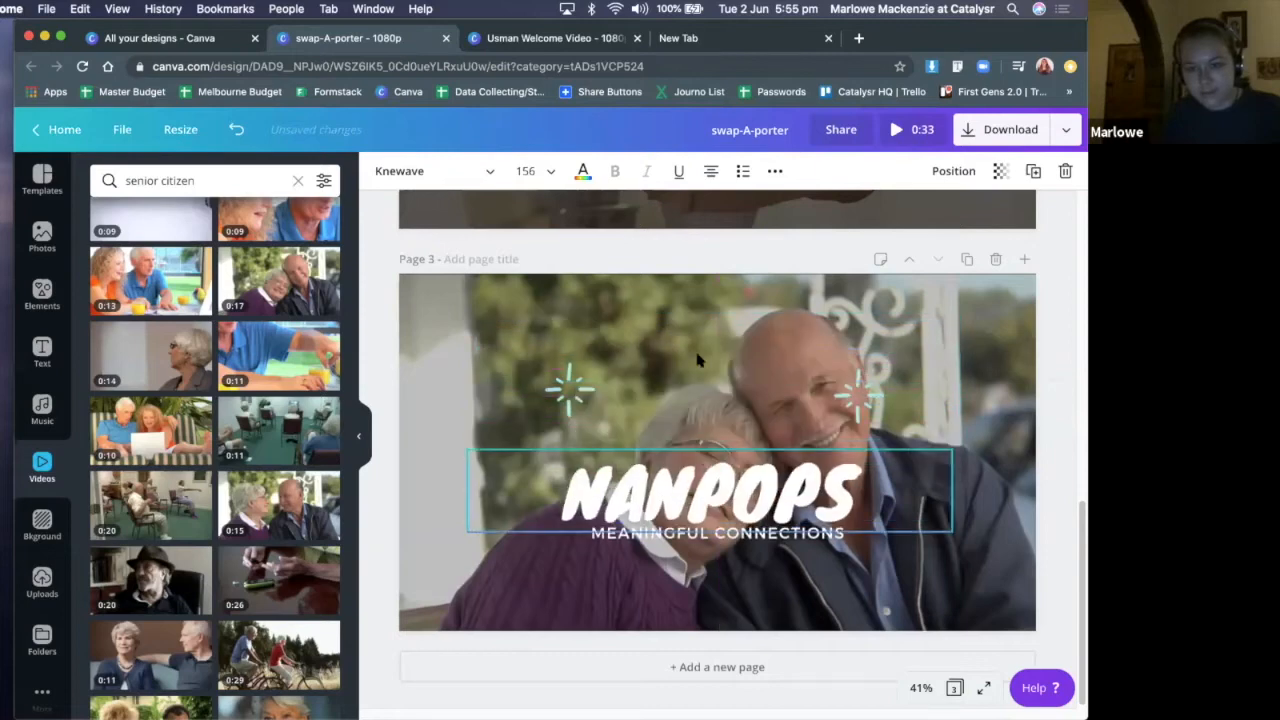
Enlarge the background video on page 3 within its crop from the upper-left corner, keeping the lower-right corner in place
double_click(555, 294)
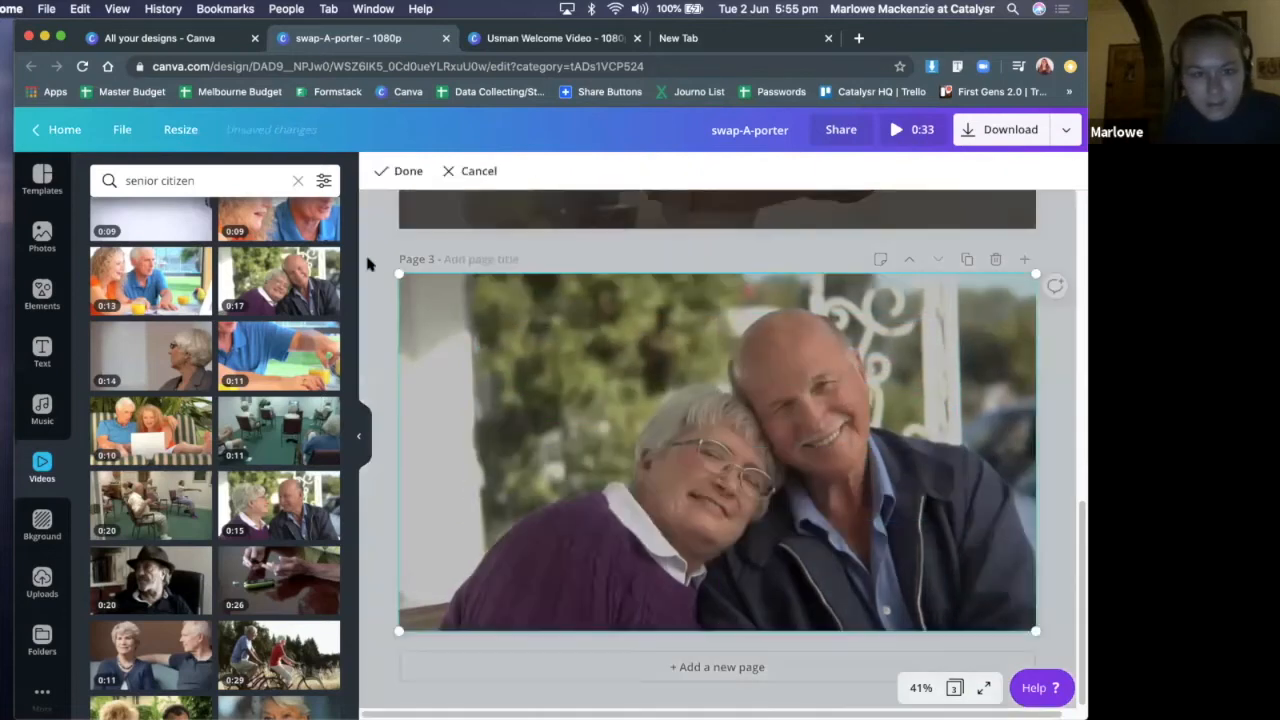
left_click_drag(385, 266, 350, 261)
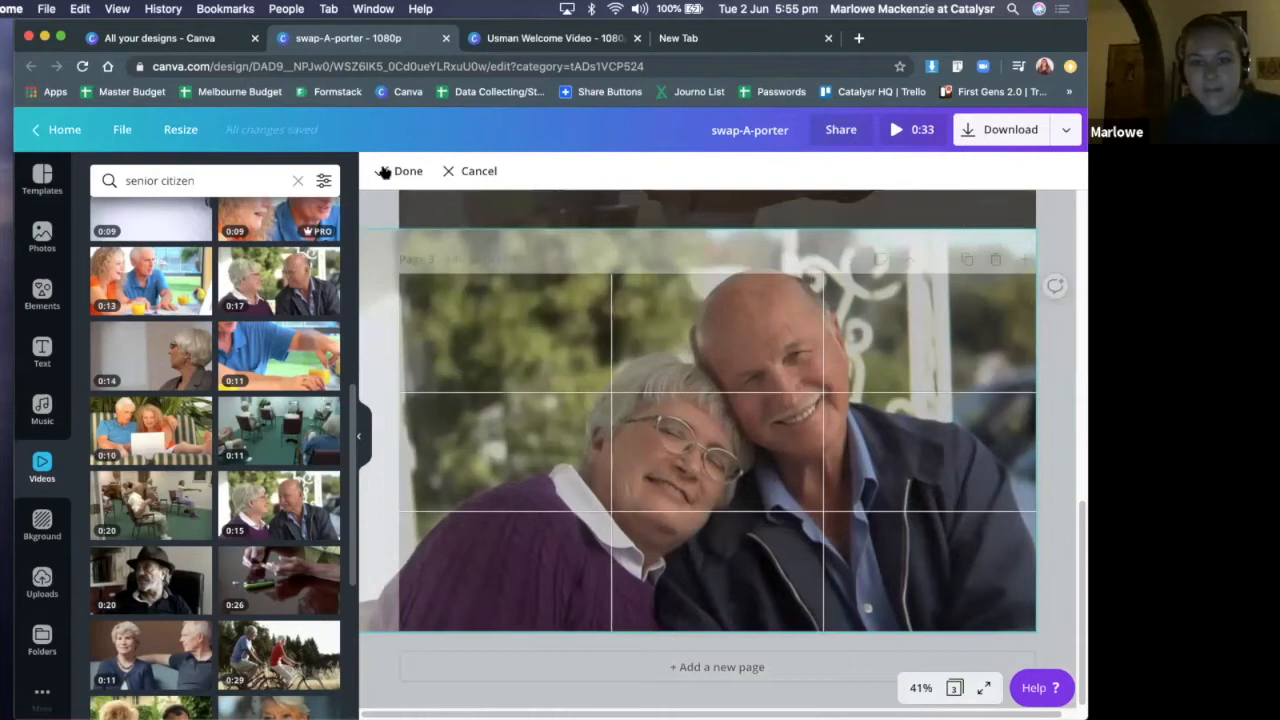
left_click_drag(467, 222, 464, 216)
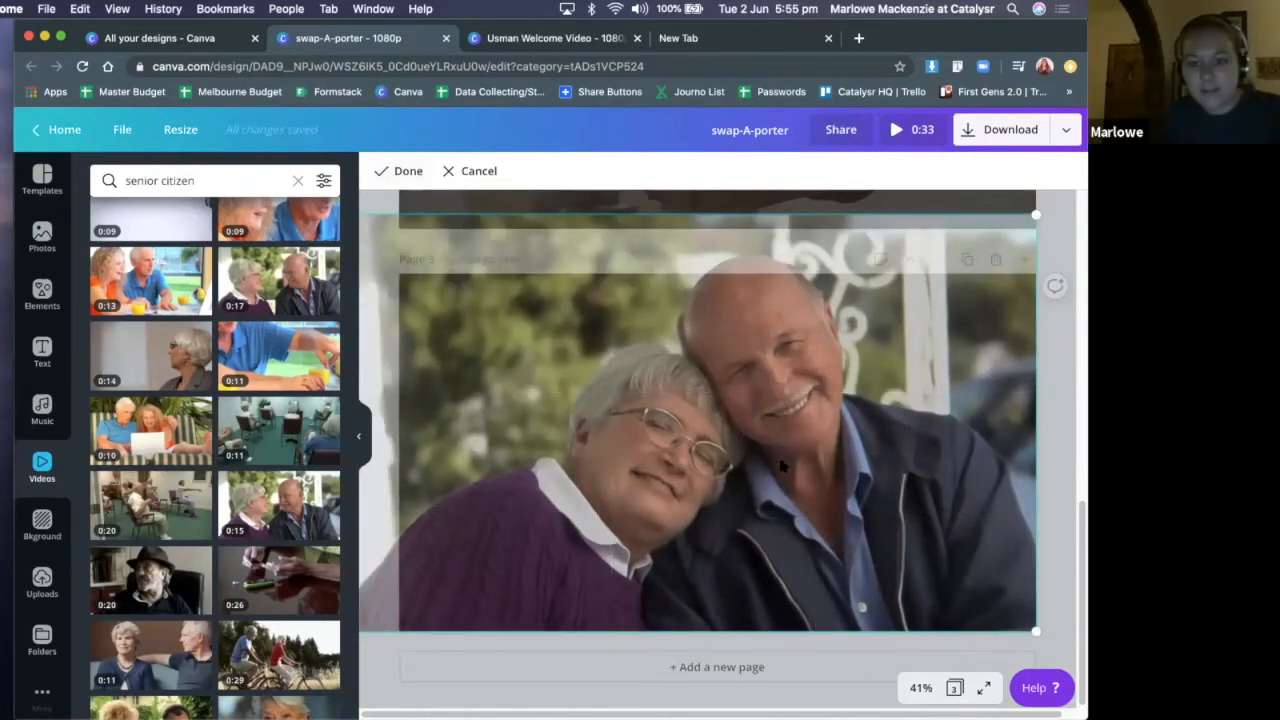
left_click(402, 171)
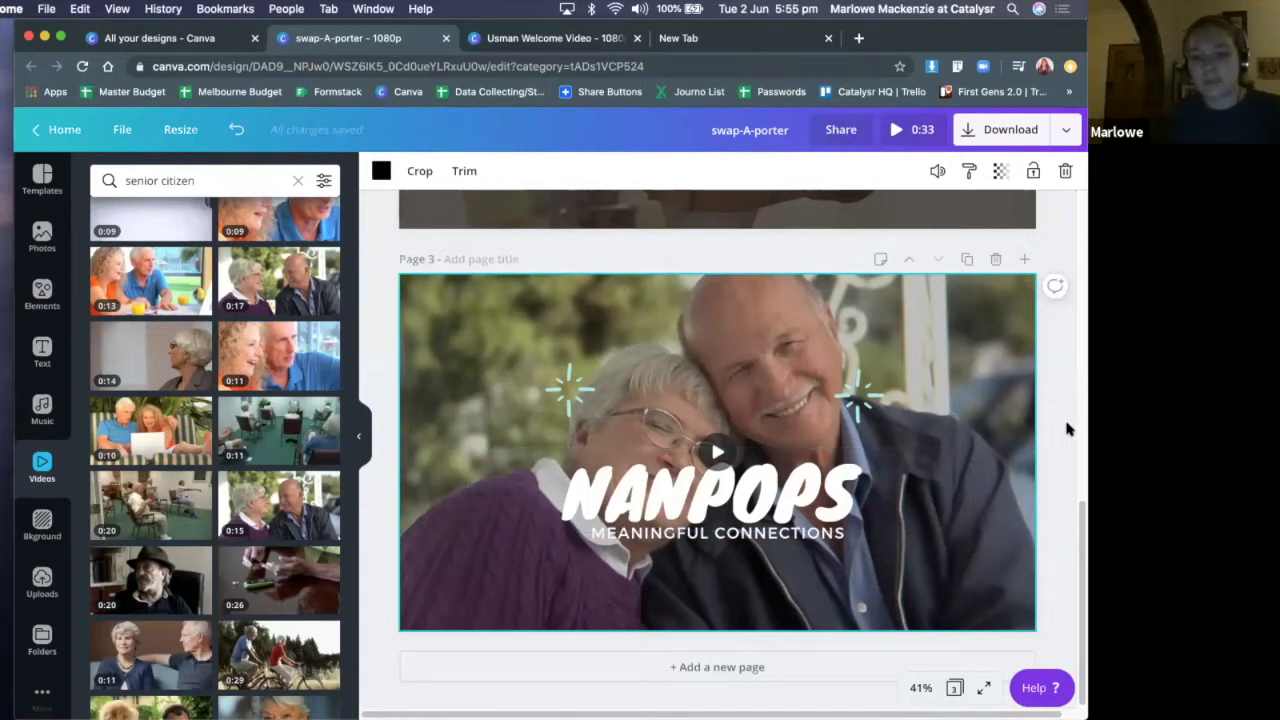
Move the "NANPOPS" title on page 3 to the lower-left area of the page, clear of the couple's faces
left_click(752, 504)
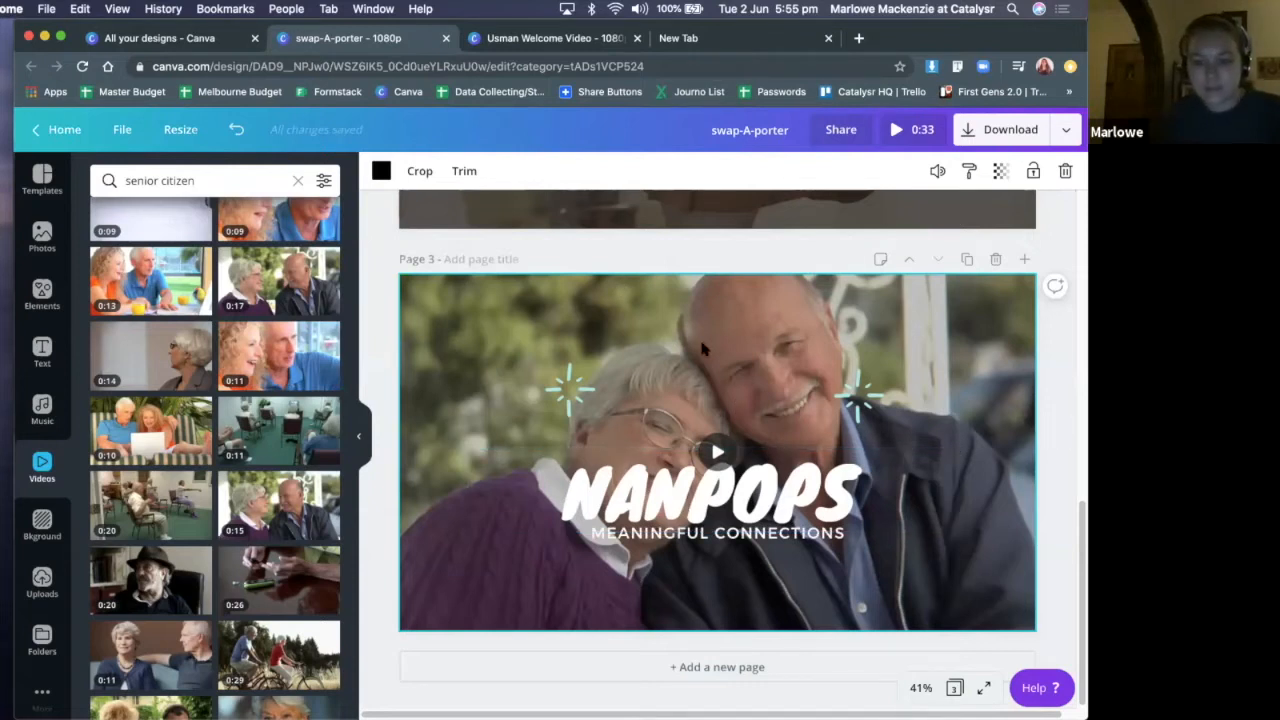
left_click(704, 350)
left_click(712, 503)
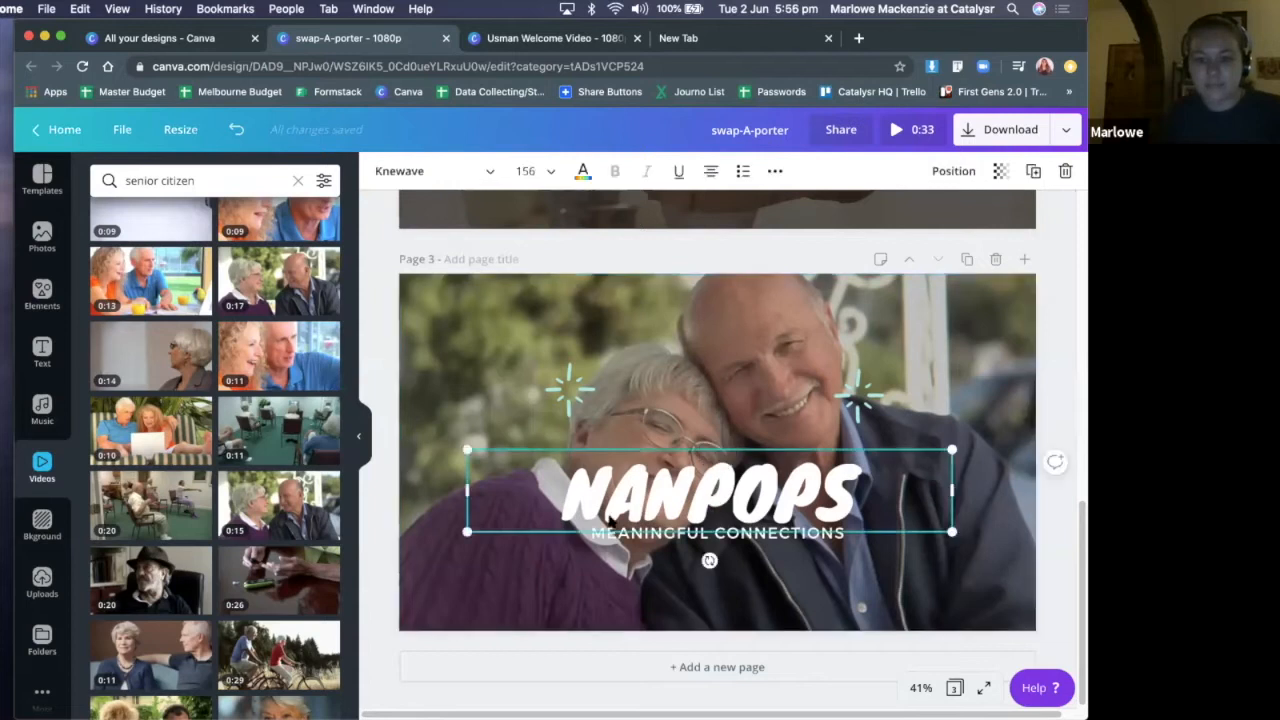
left_click_drag(714, 503, 600, 576)
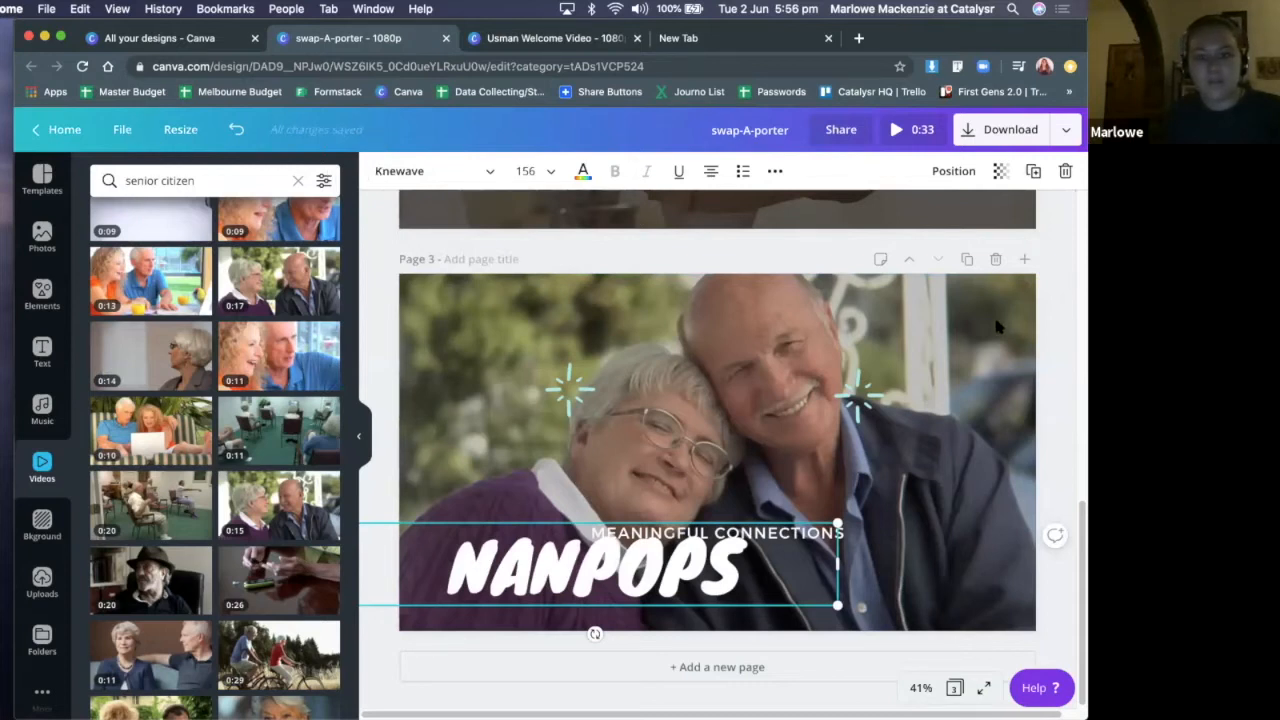
left_click(1064, 280)
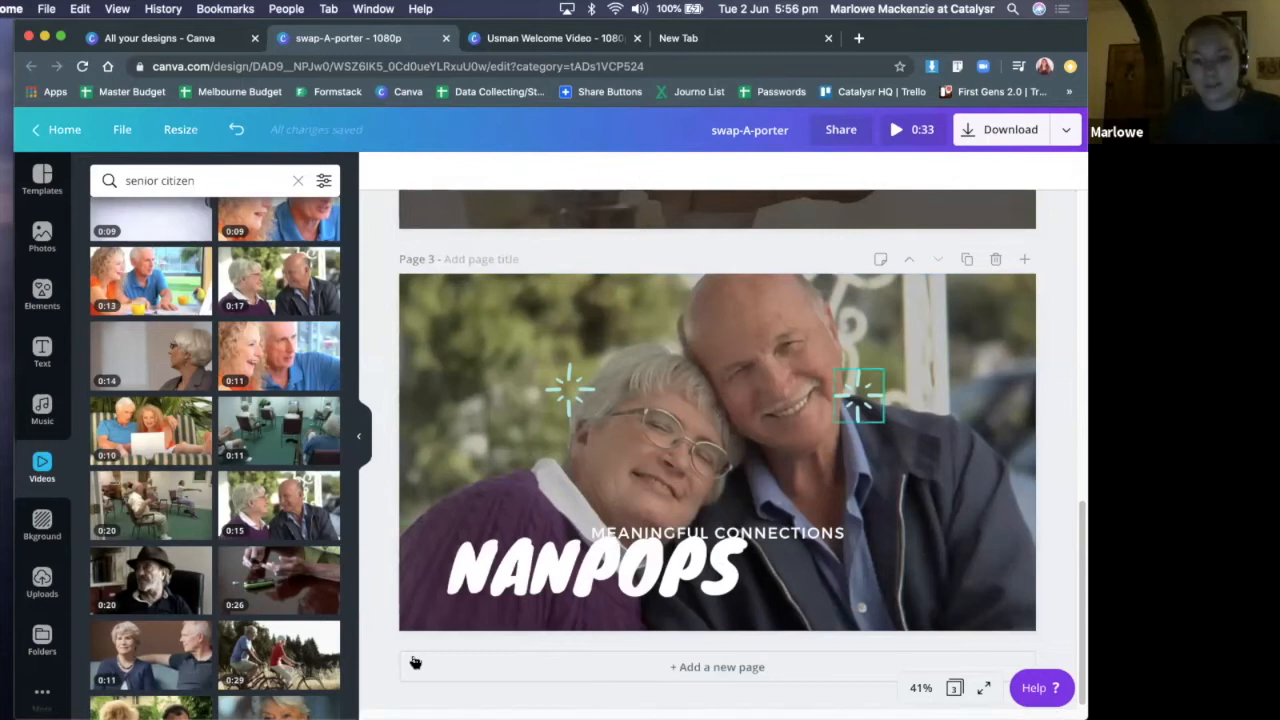
Narrow the text box of the "NANPOPS" title on page 3 to fit closely around its single line
left_click_drag(591, 576, 464, 553)
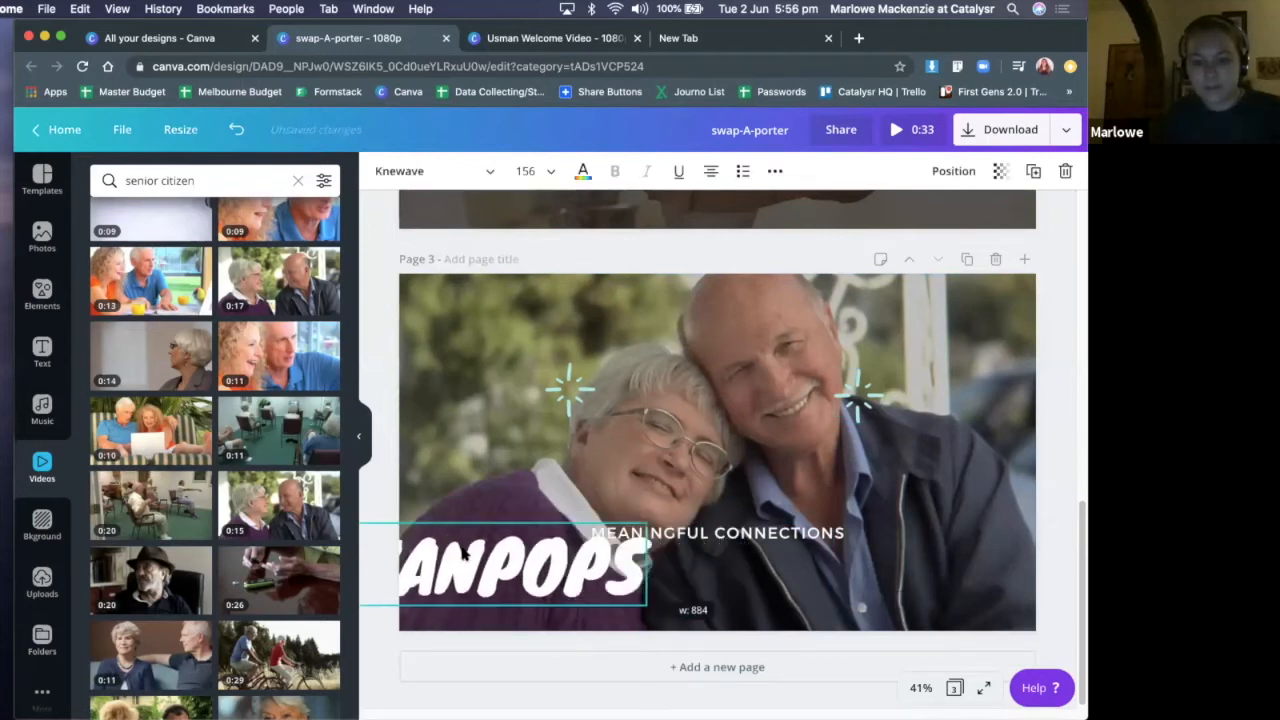
left_click_drag(648, 563, 645, 562)
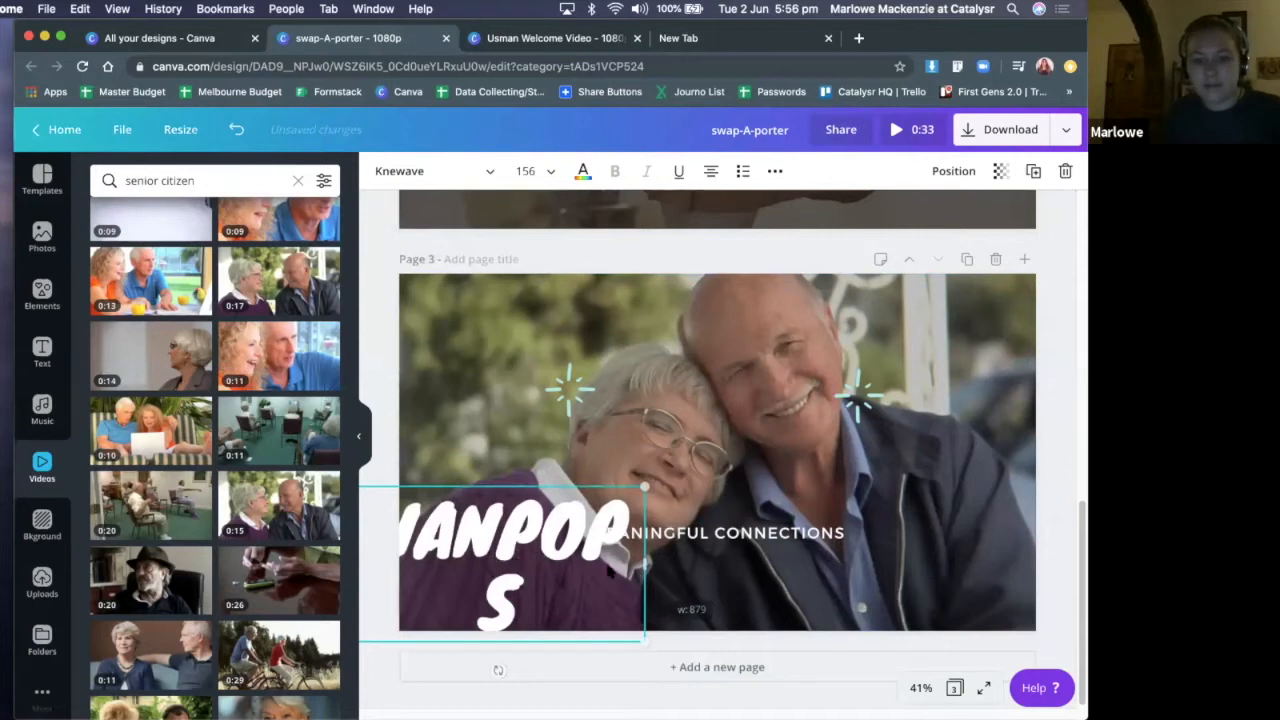
key("ctrl+z")
key("ctrl+z")
key("ctrl+z")
Raise the "NANPOPS" title slightly and centre the "MEANINGFUL CONNECTIONS" subtitle directly below it in page 3's lower-left area
left_click_drag(603, 563, 594, 522)
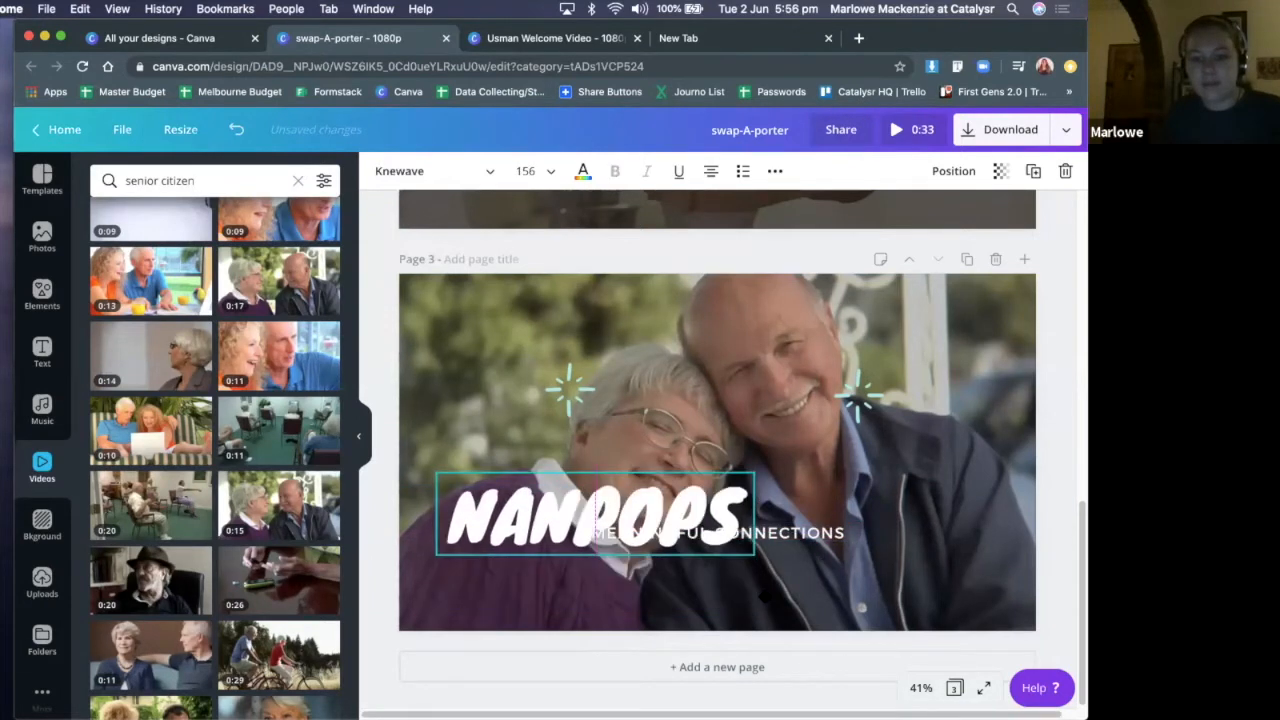
left_click_drag(816, 533, 693, 567)
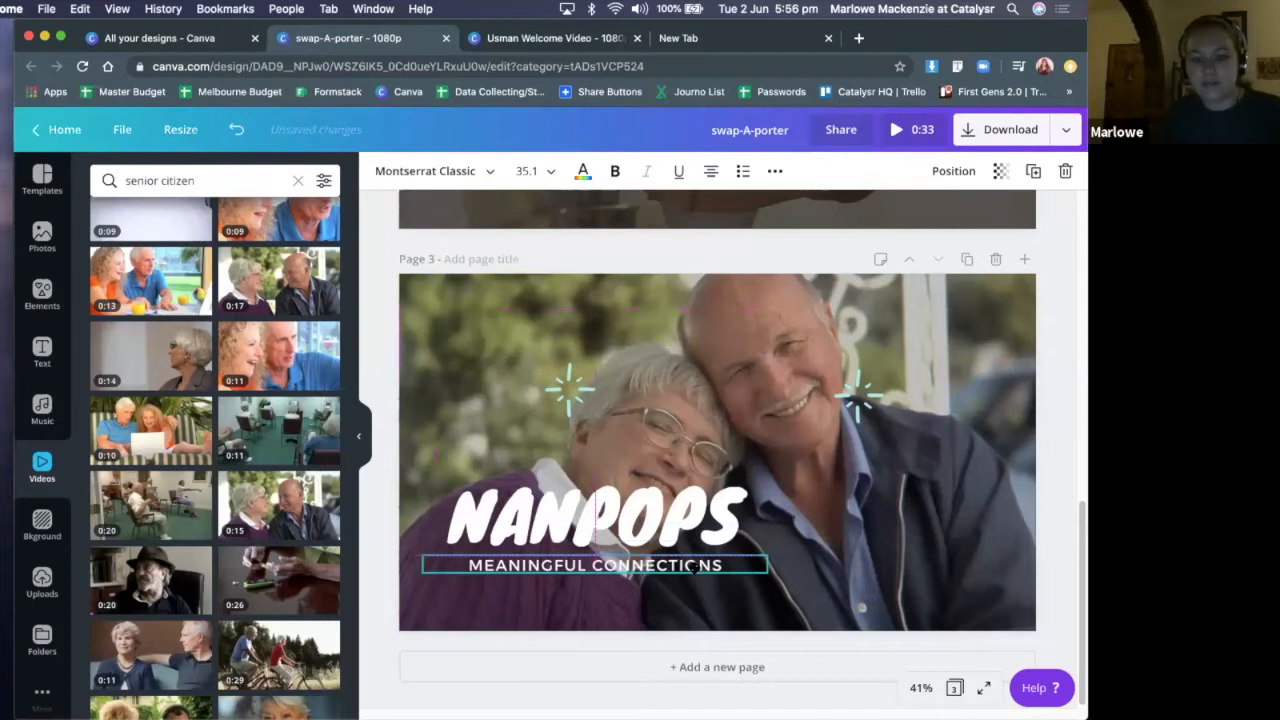
left_click(780, 620)
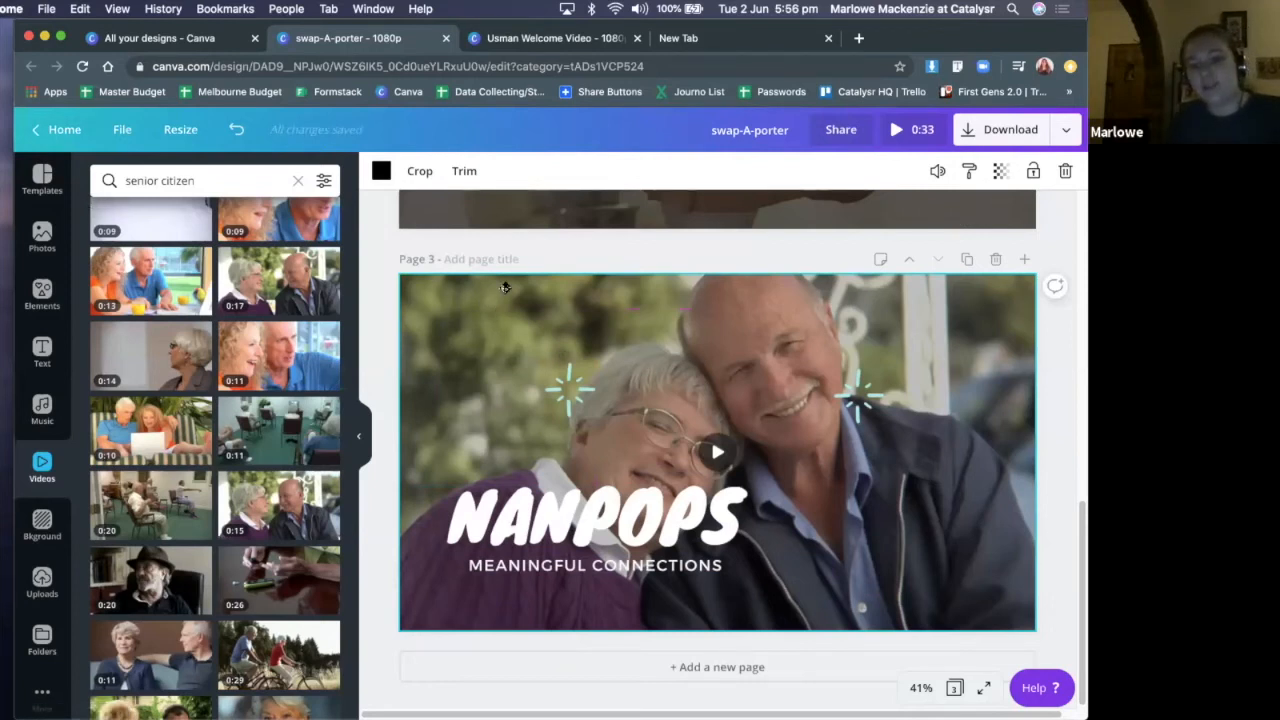
Check the crop of the page 3 background video and leave the preview of the design
double_click(433, 300)
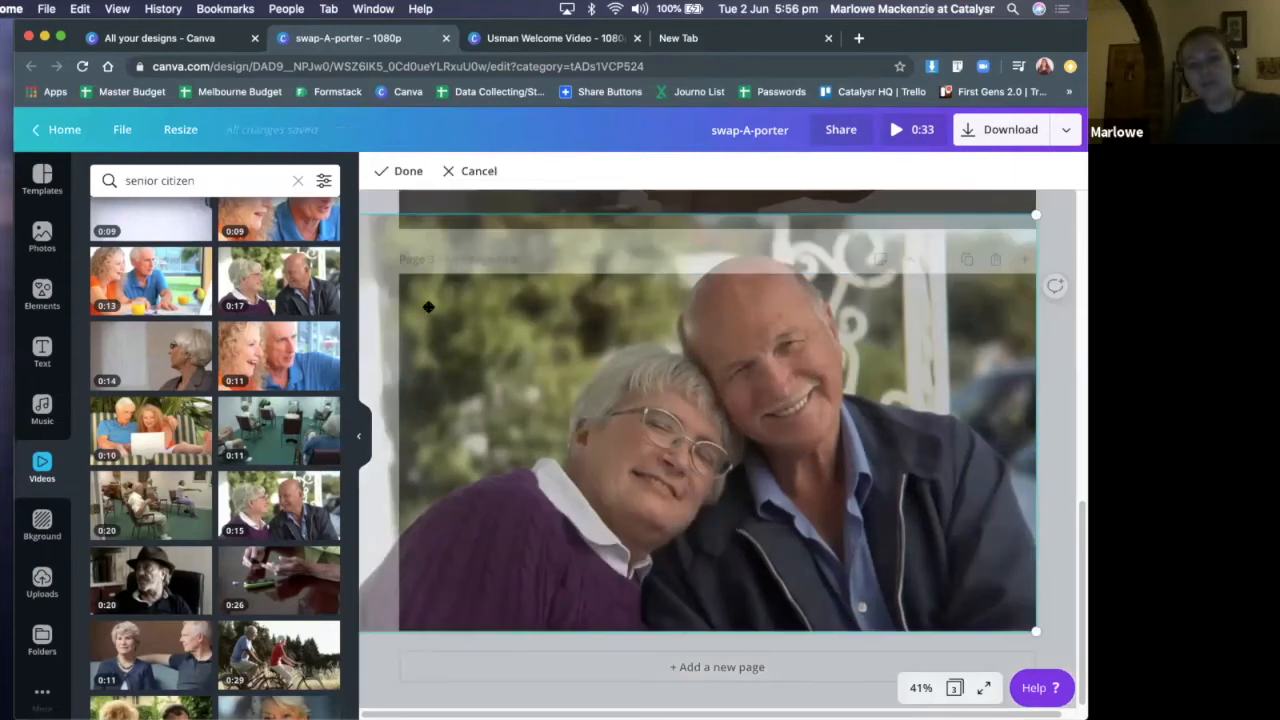
left_click(1058, 322)
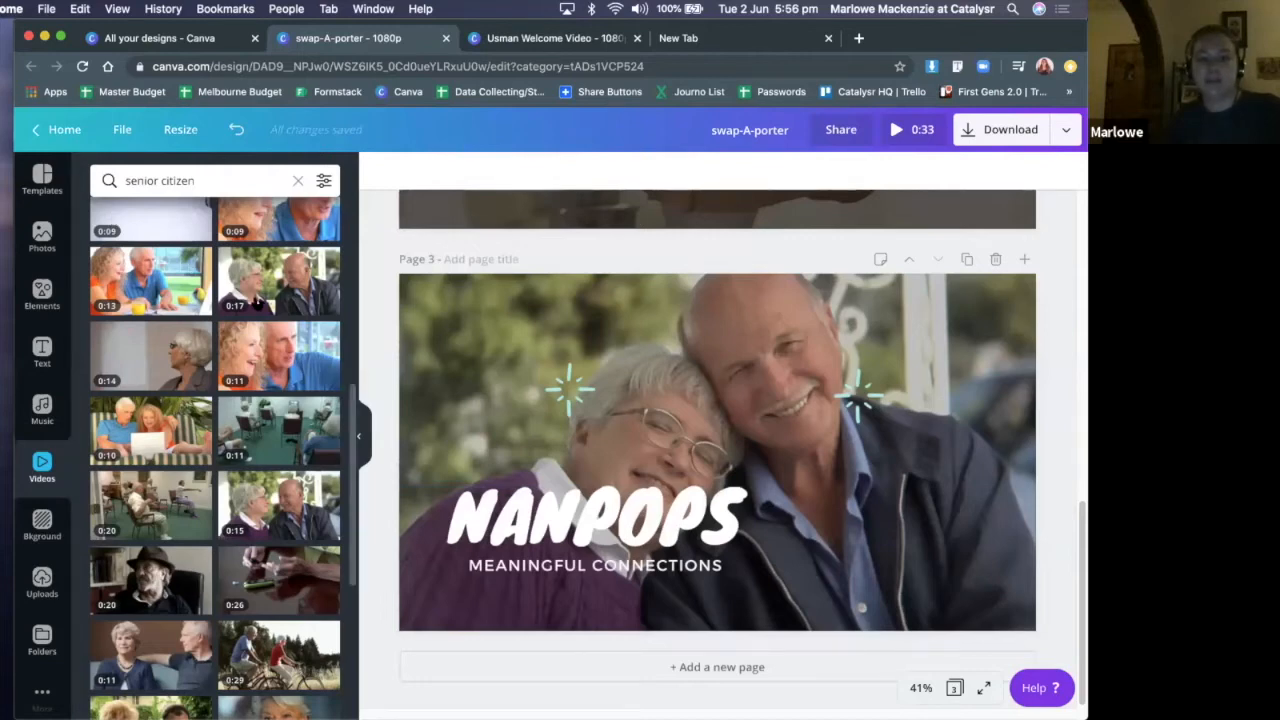
scroll(345, 313, "up", 5)
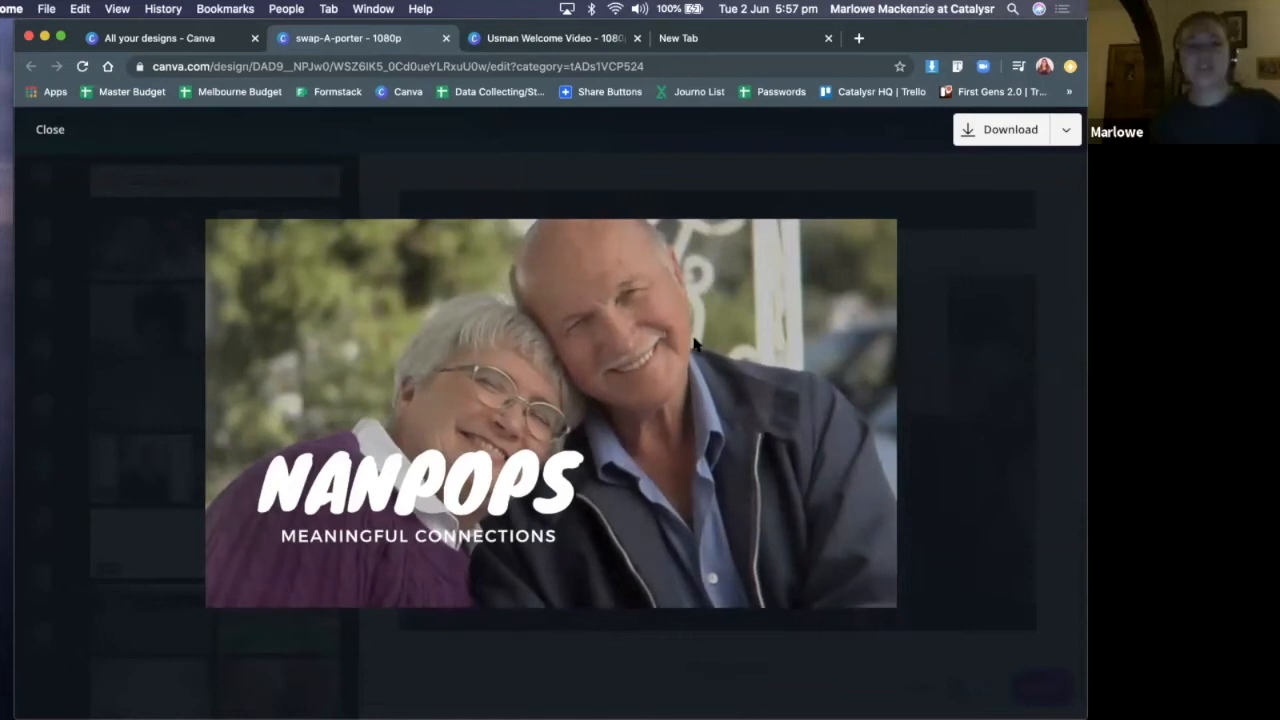
left_click(1003, 394)
Duplicate the Nanpops page 3 to make a closing page 4
scroll(815, 398, "up", 3)
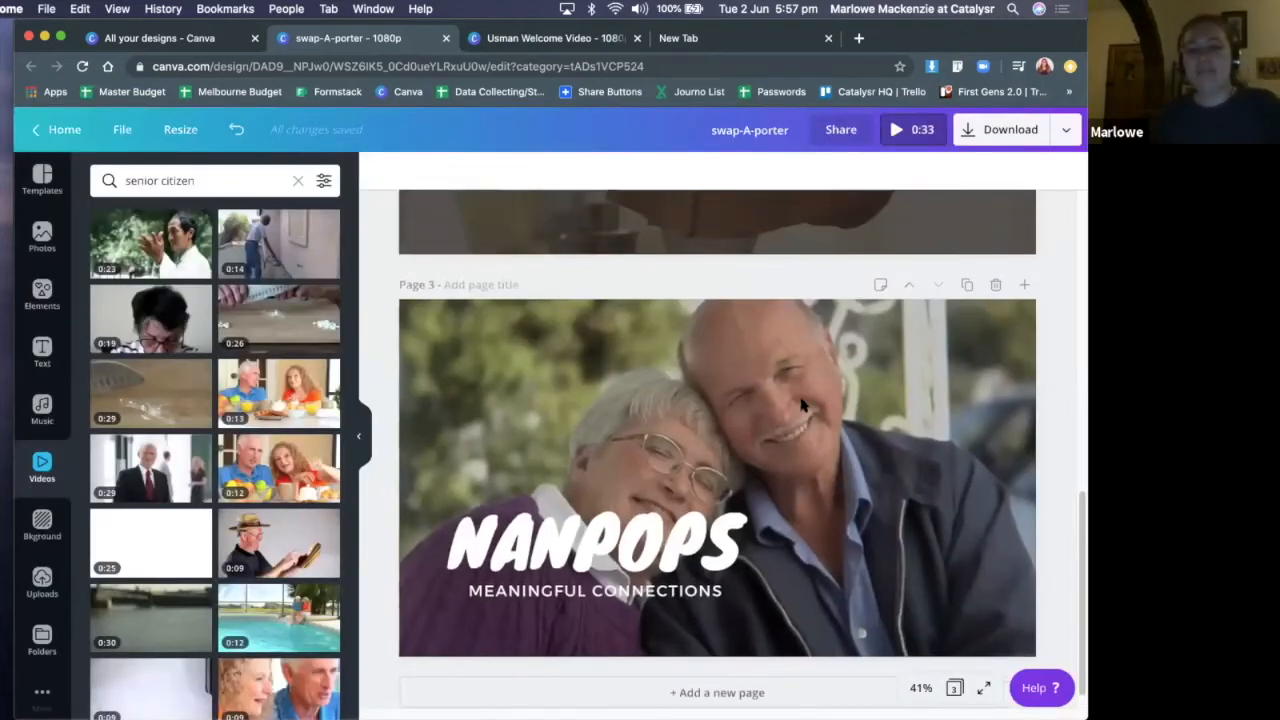
scroll(828, 390, "up", 10)
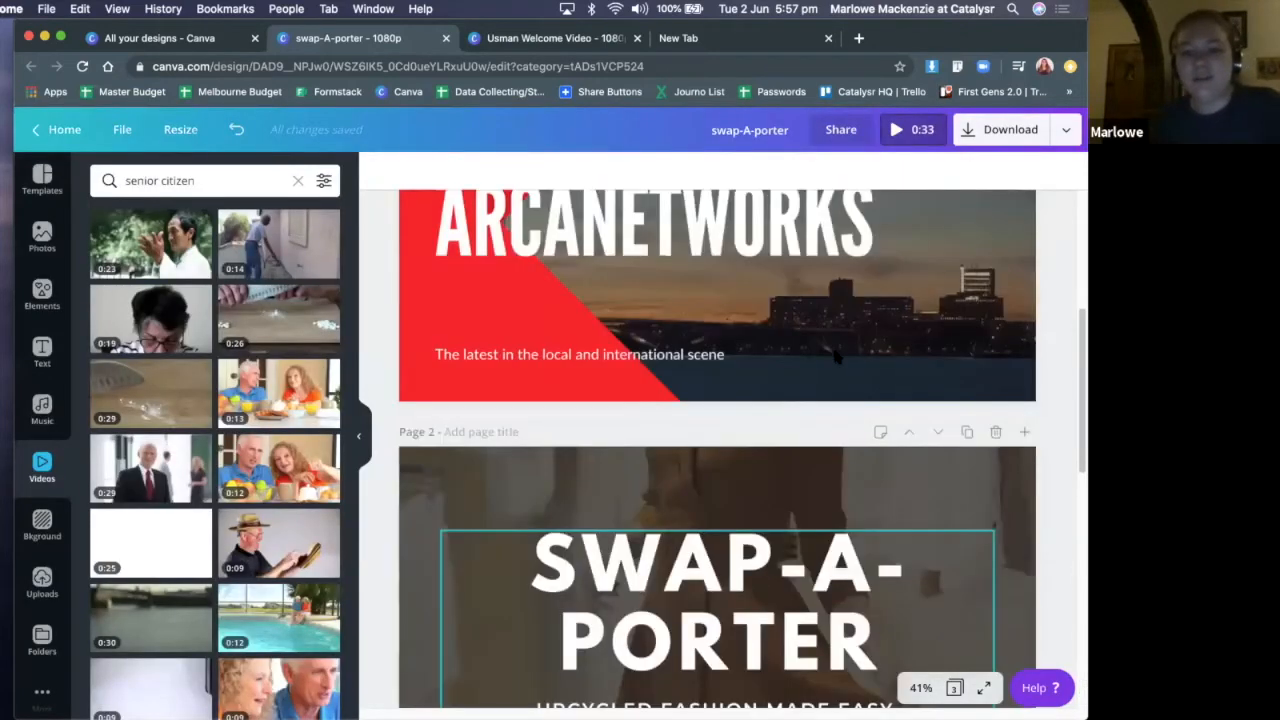
scroll(845, 365, "down", 7)
scroll(892, 340, "up", 5)
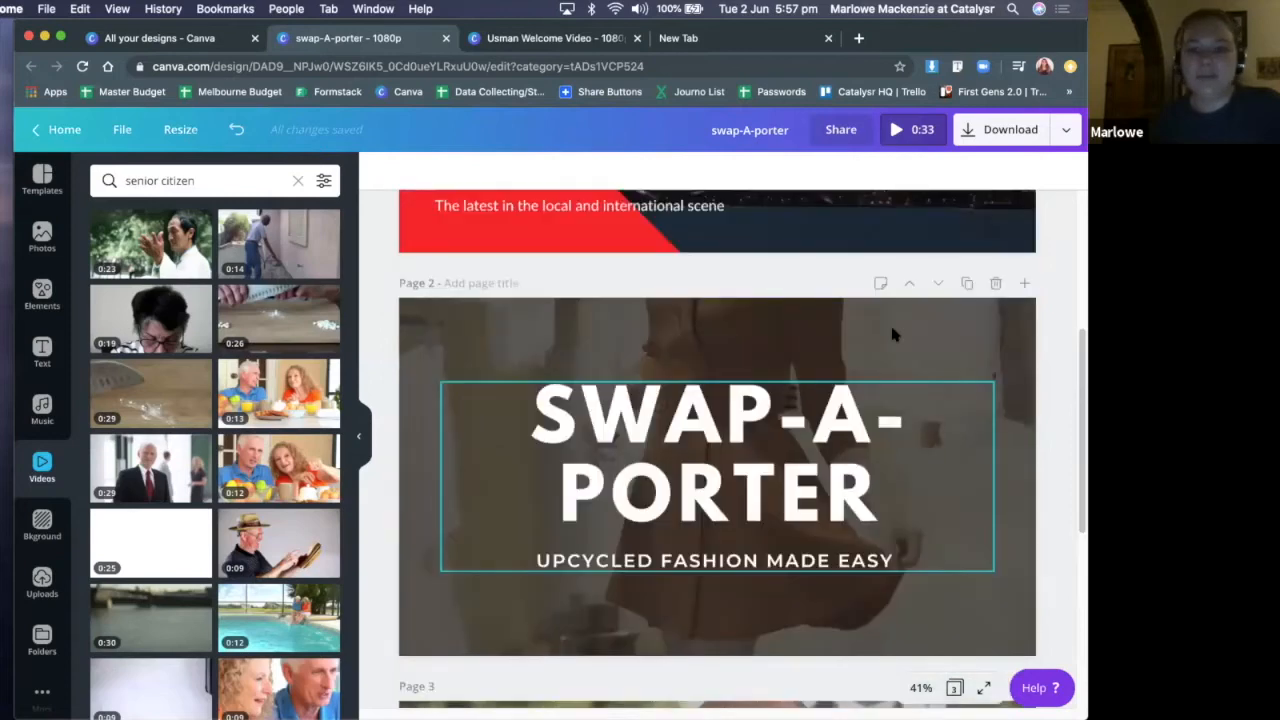
scroll(898, 342, "down", 6)
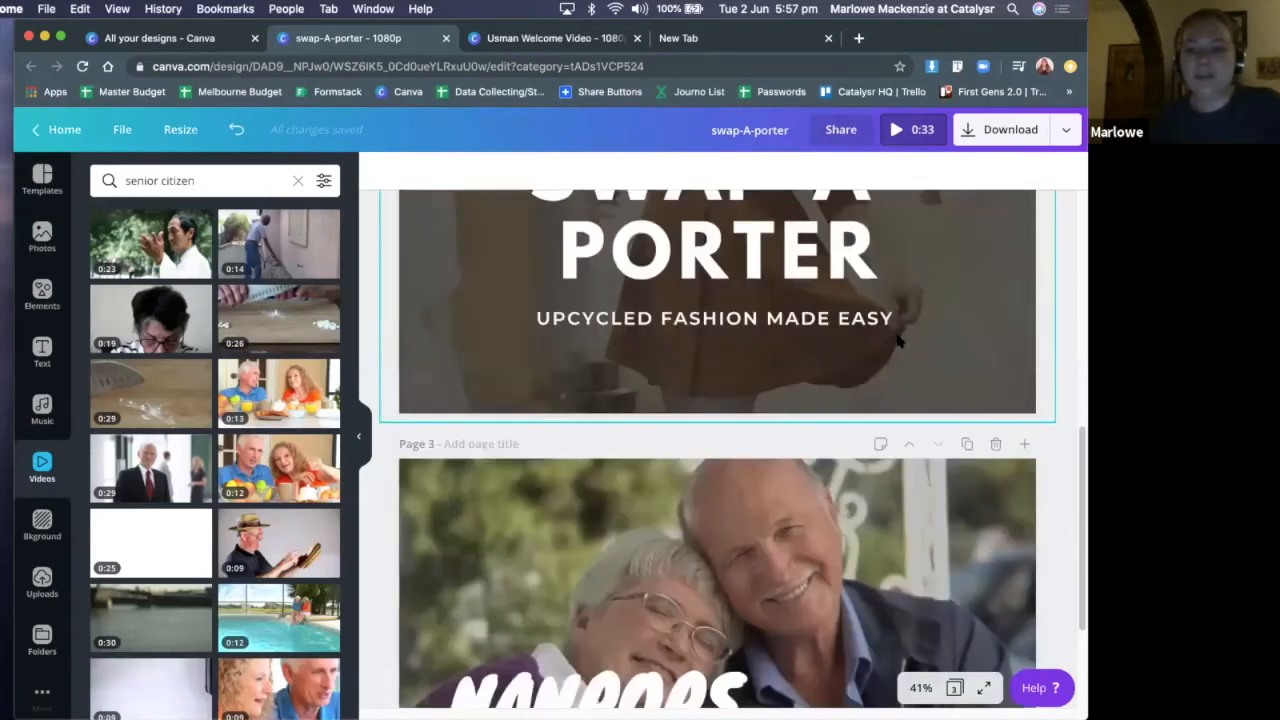
scroll(968, 318, "down", 2)
left_click(966, 312)
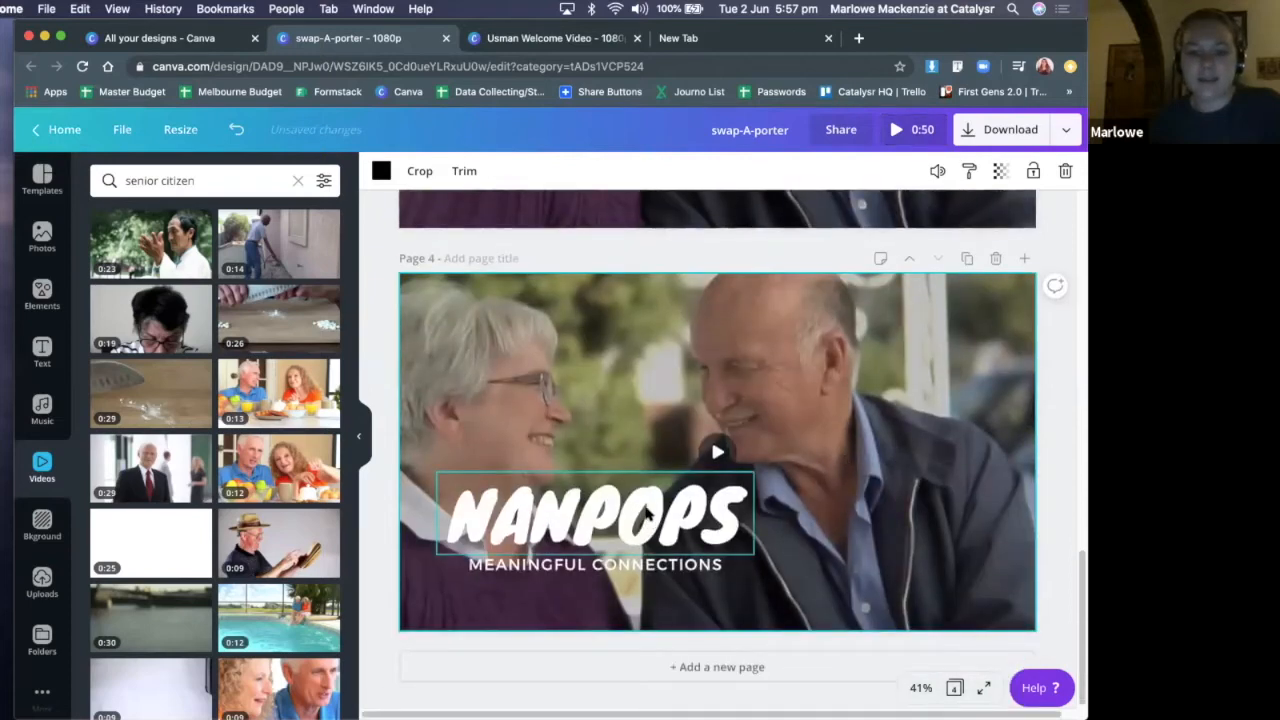
Make a copy of the "NANPOPS" title on page 4 and place it near the upper edge of the page
left_click(647, 513)
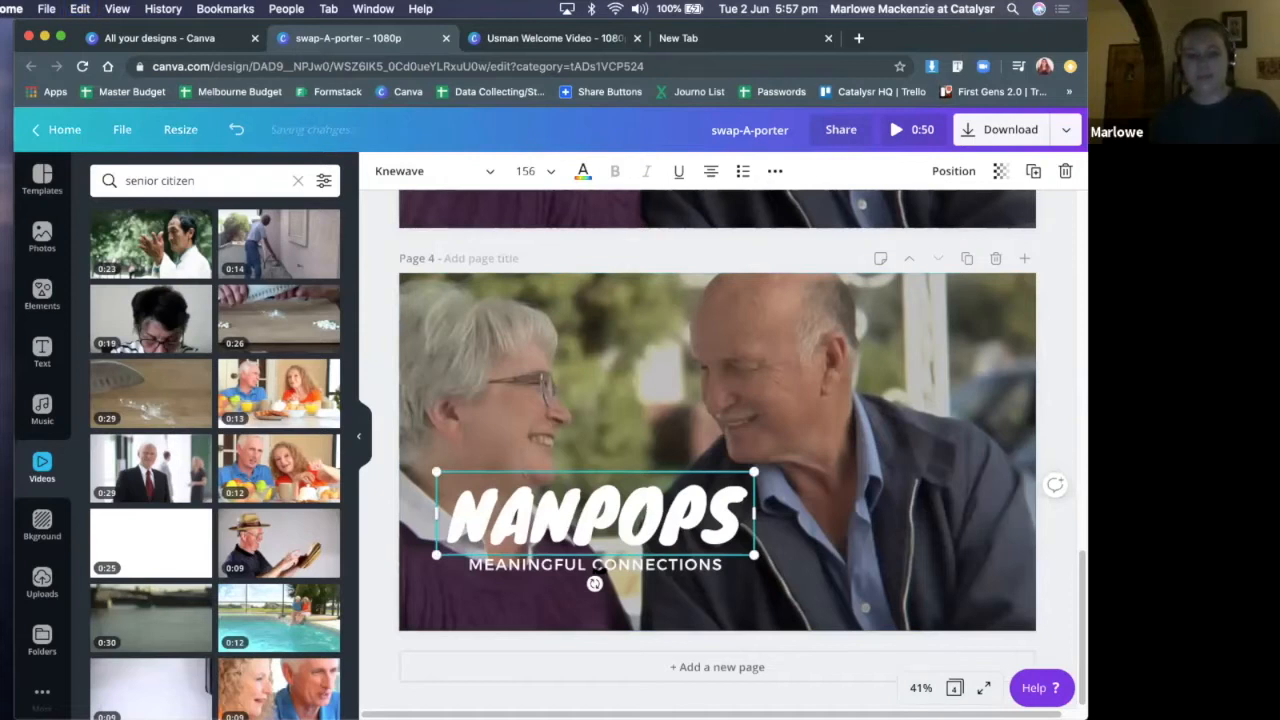
key("super+v")
left_click_drag(620, 526, 718, 340)
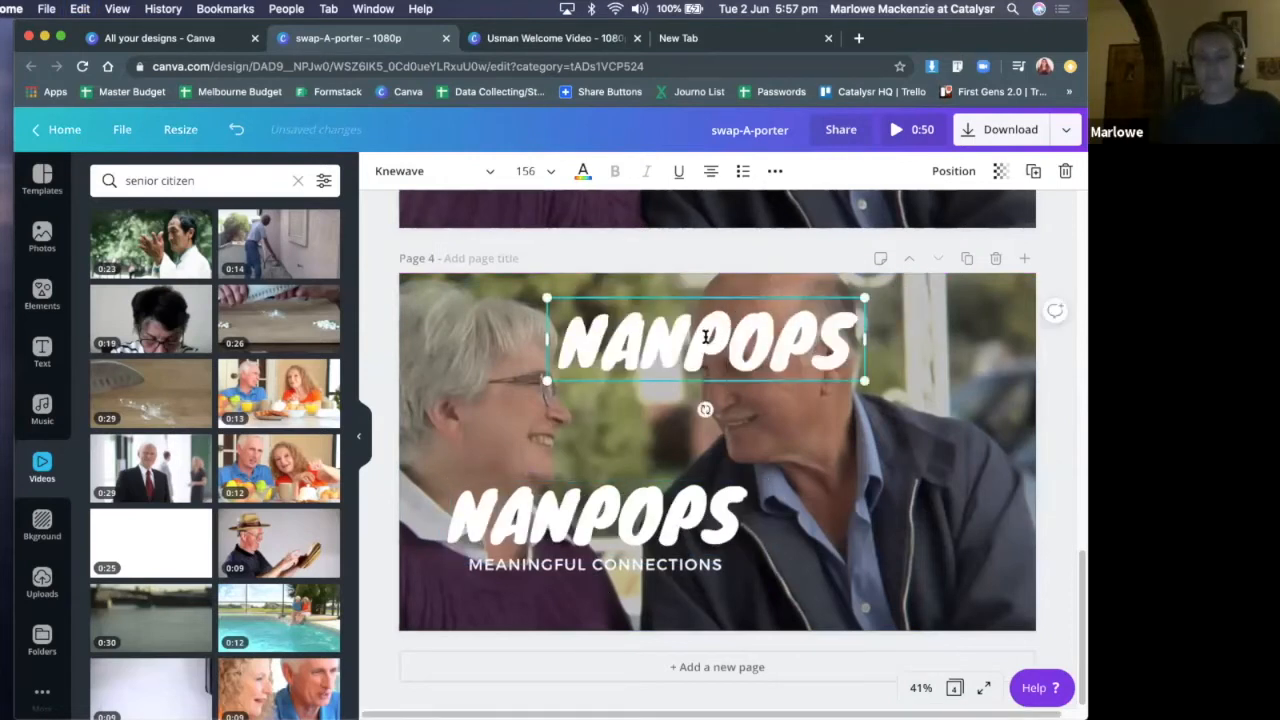
Change the copied title on page 4 to "CALL ME!" and move it to the right half of the page
double_click(705, 339)
key("super+a")
type("CA")
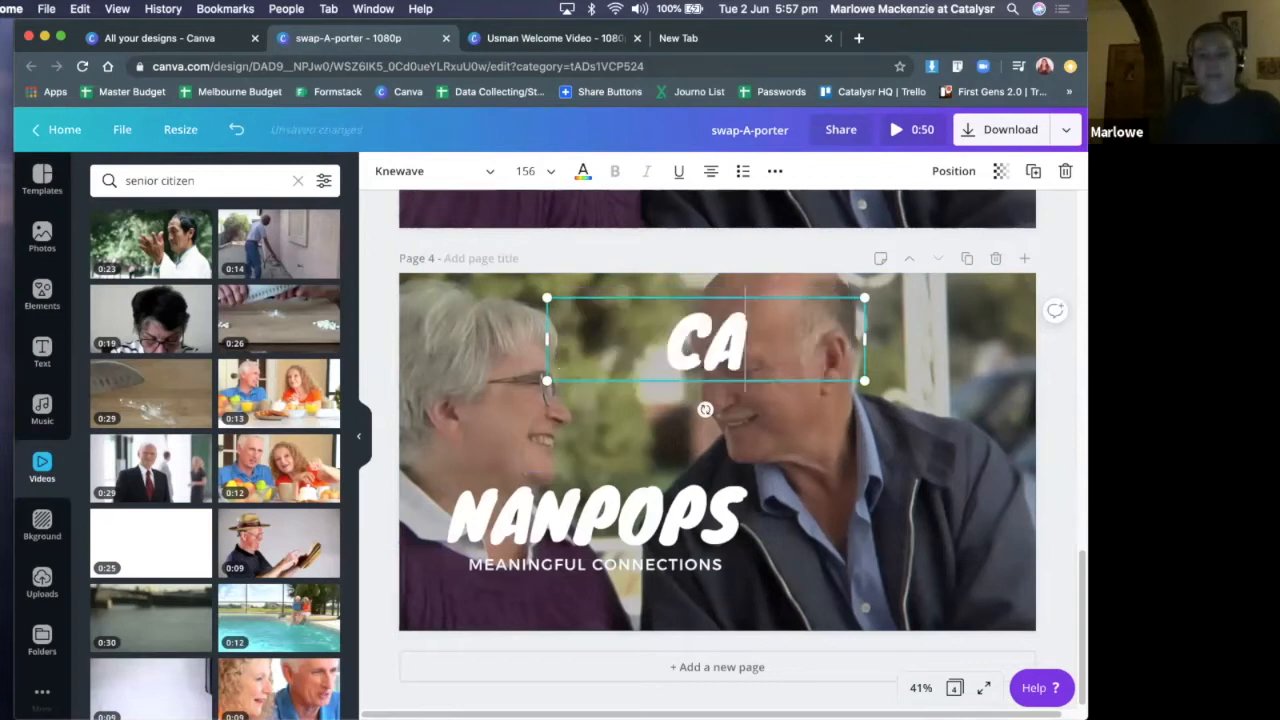
type("LL")
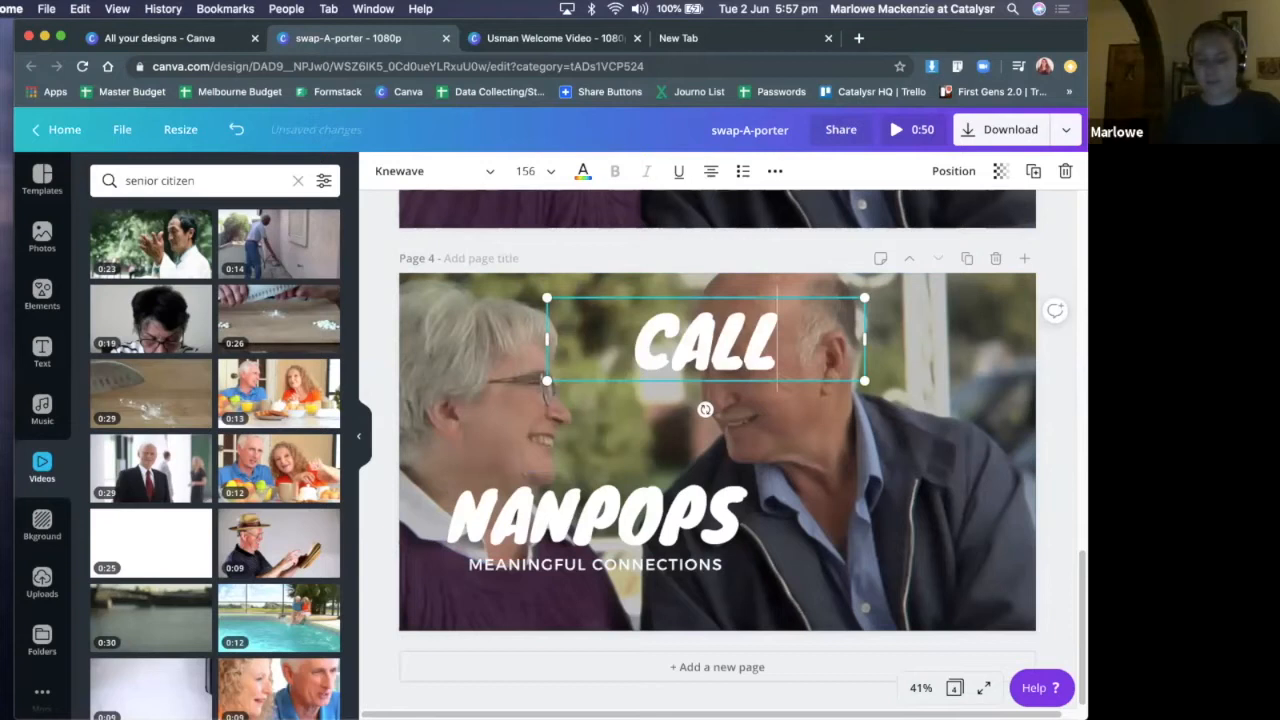
type(" ME! DETAILS")
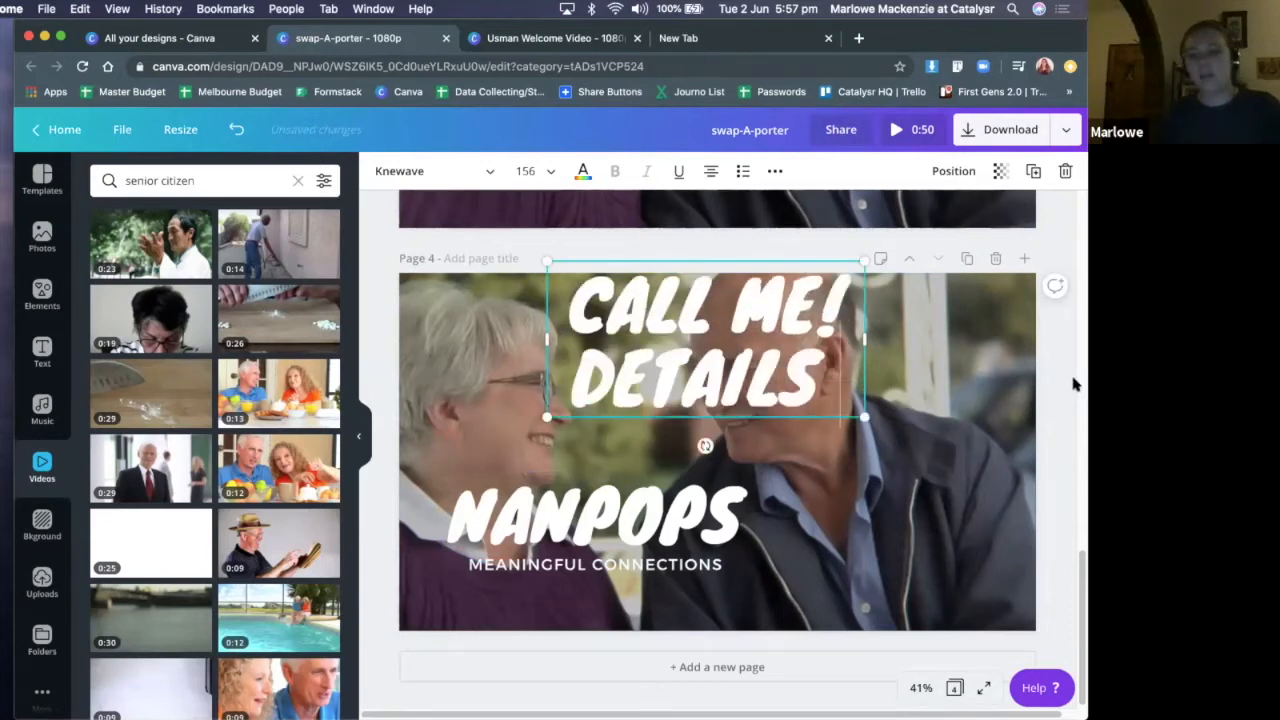
key("BackSpace")
key("BackSpace")
key("BackSpace")
key("BackSpace")
key("BackSpace")
key("BackSpace")
key("BackSpace")
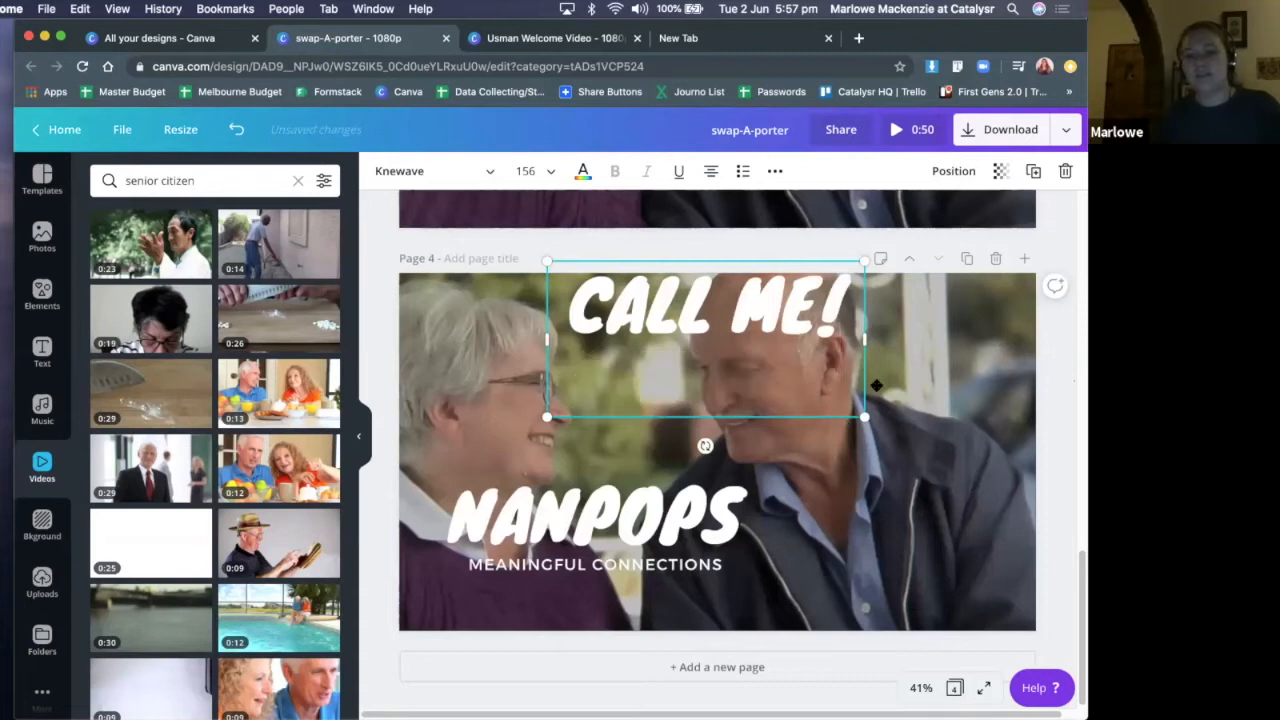
left_click_drag(709, 286, 839, 398)
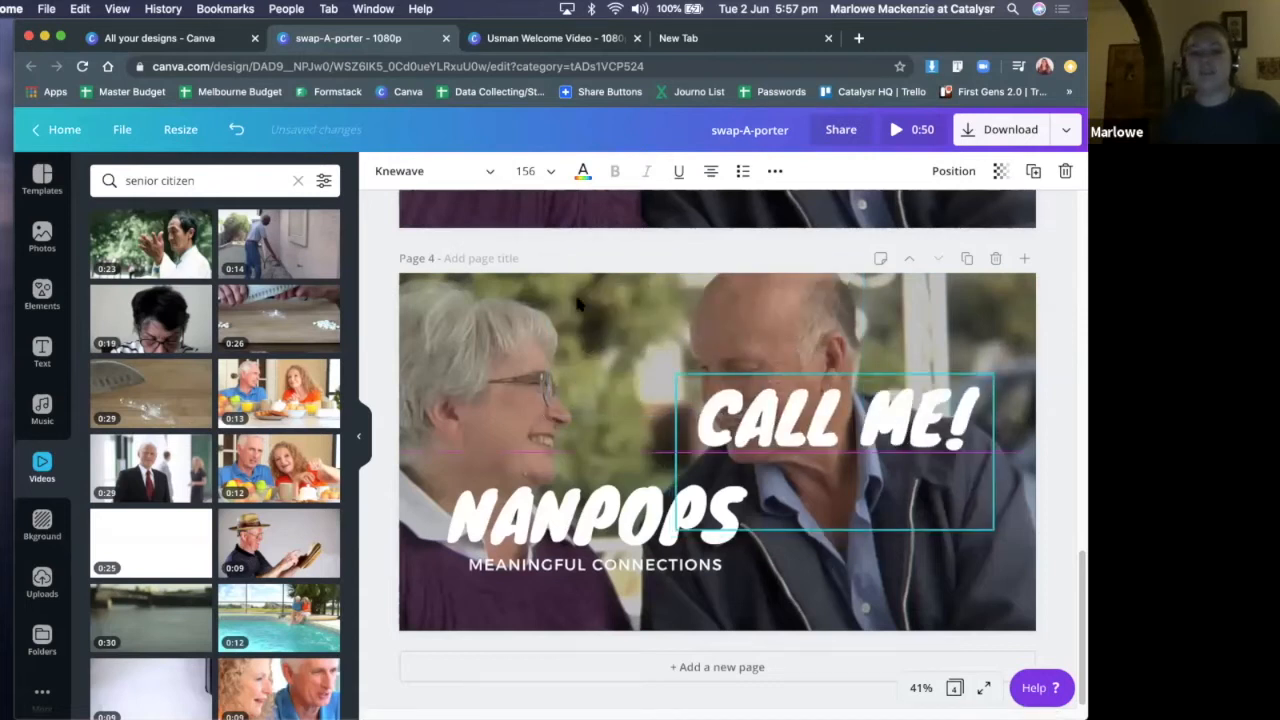
left_click_drag(522, 440, 618, 380)
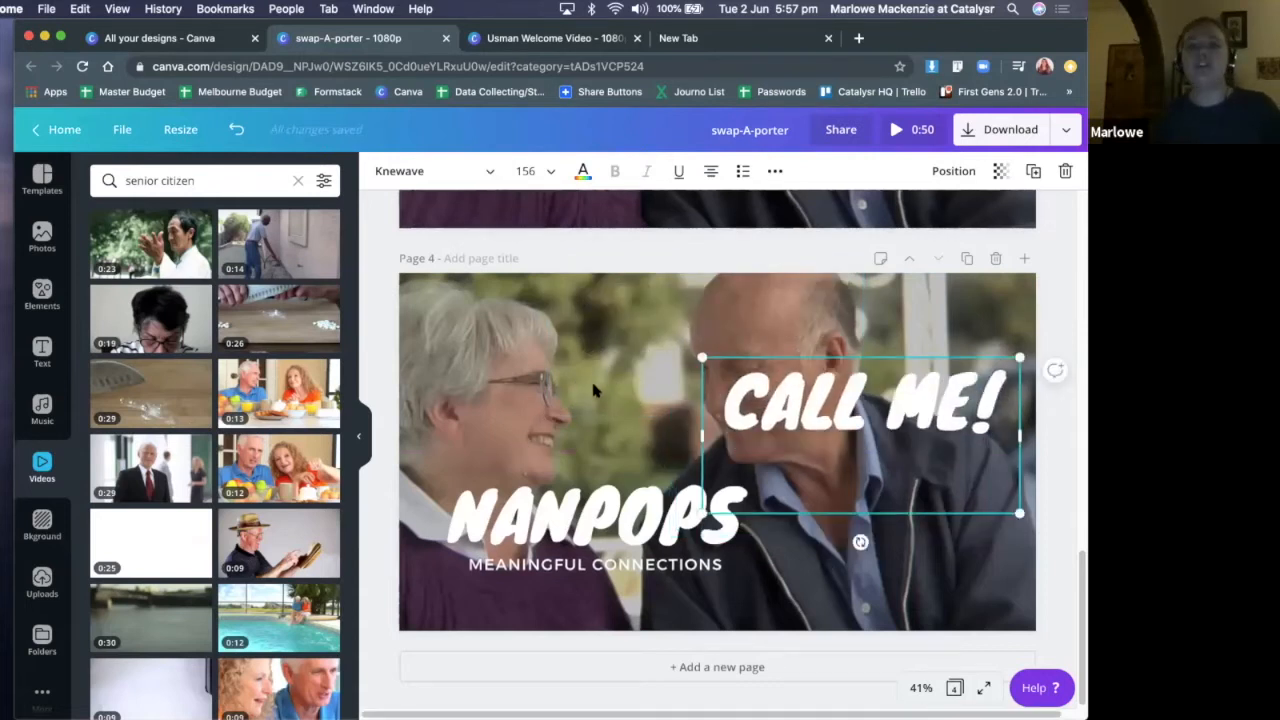
Delete the "CALL ME!" text from page 4
scroll(684, 401, "up", 1)
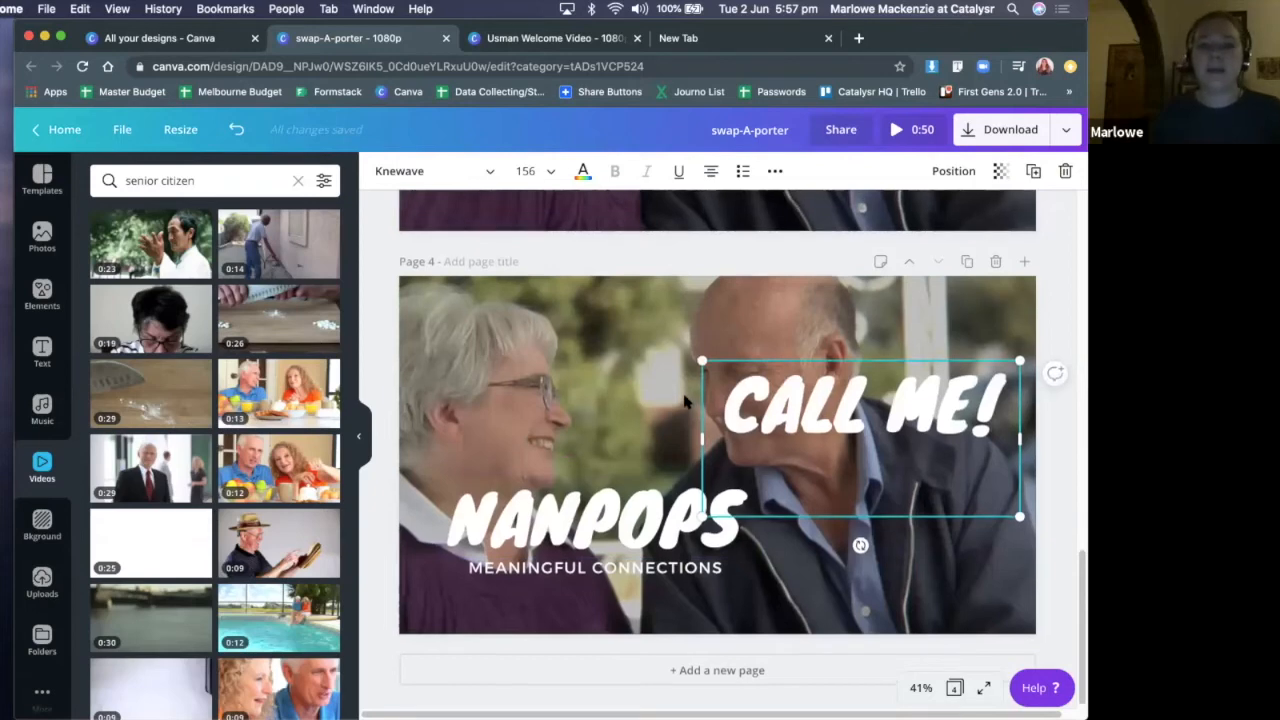
scroll(684, 401, "up", 5)
scroll(799, 406, "down", 5)
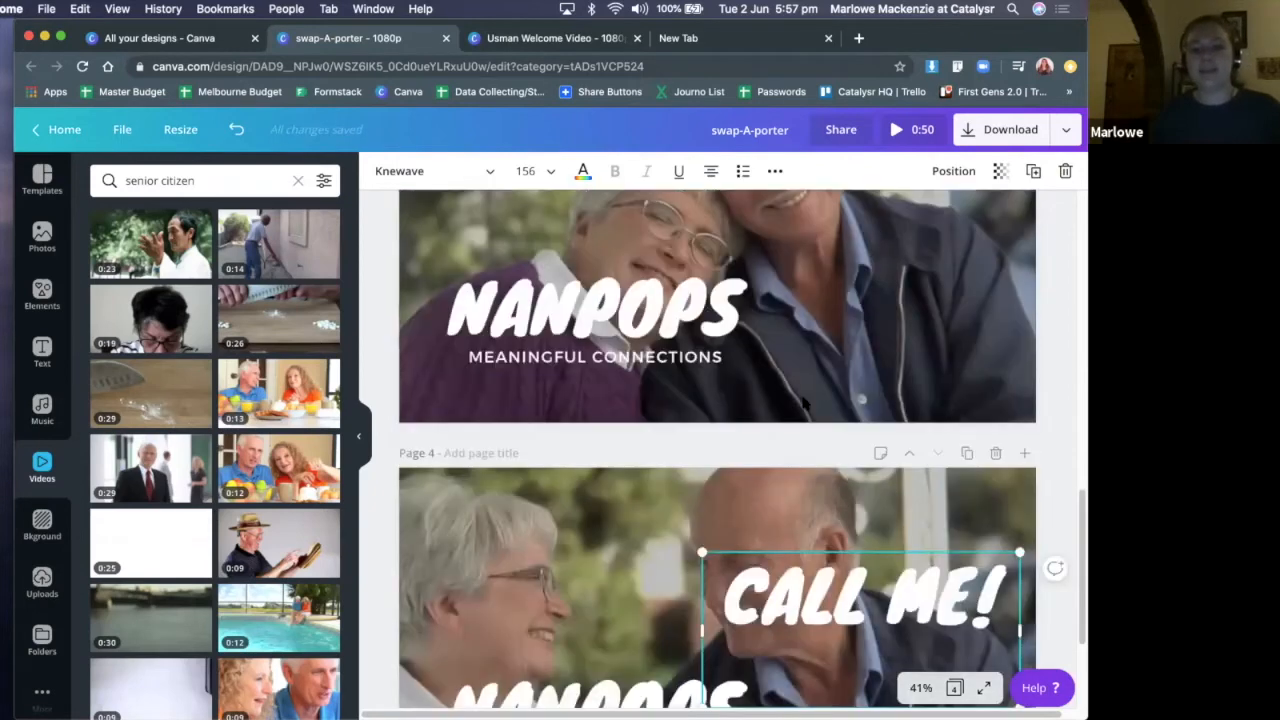
scroll(806, 404, "down", 2)
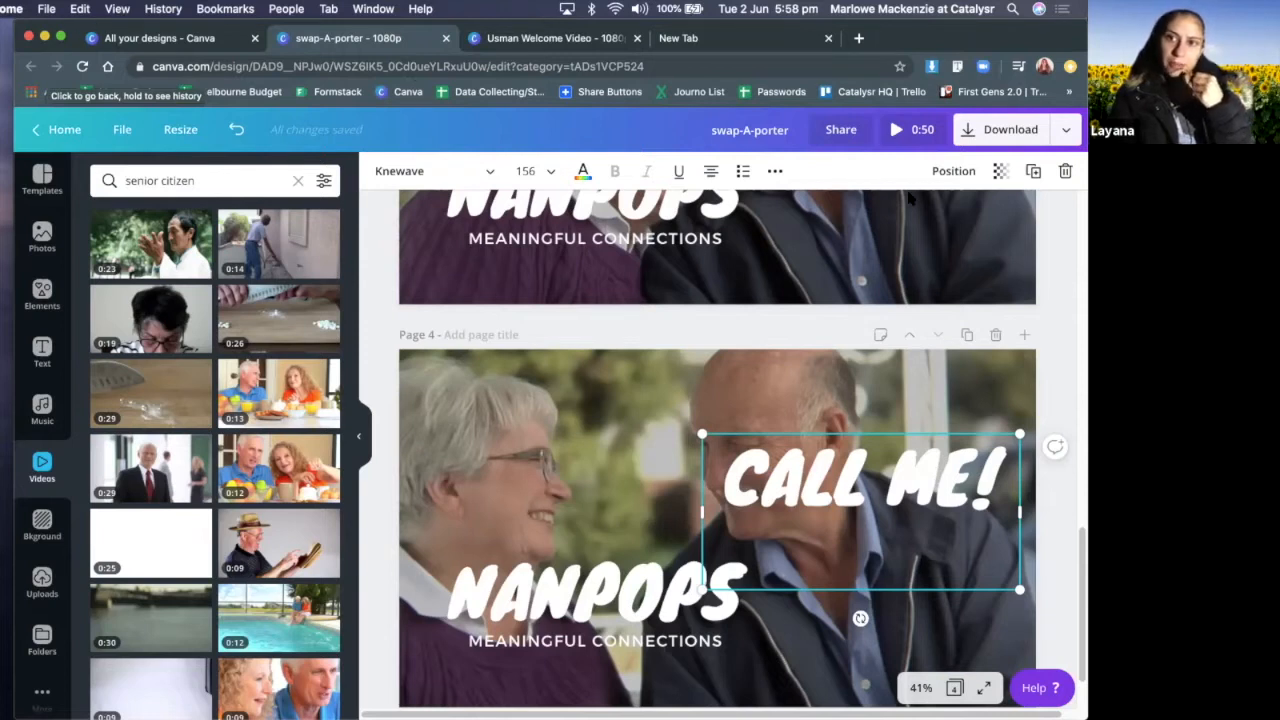
left_click(1057, 310)
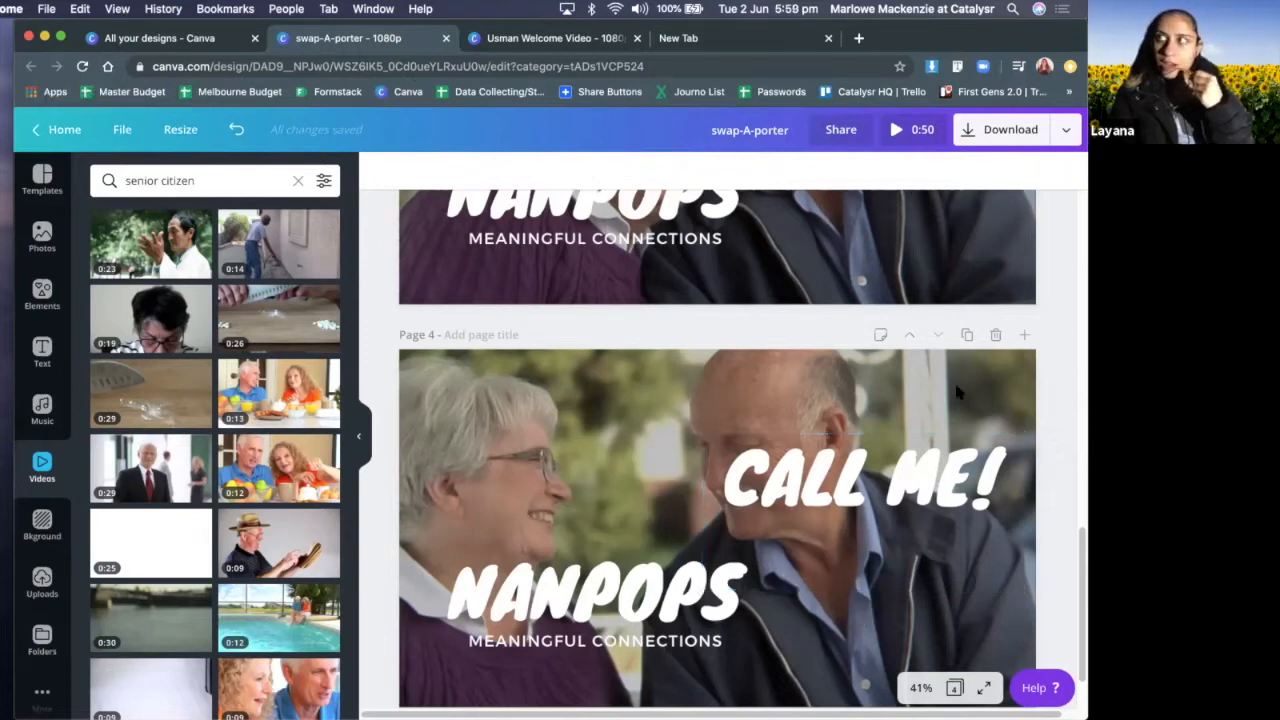
left_click(829, 532)
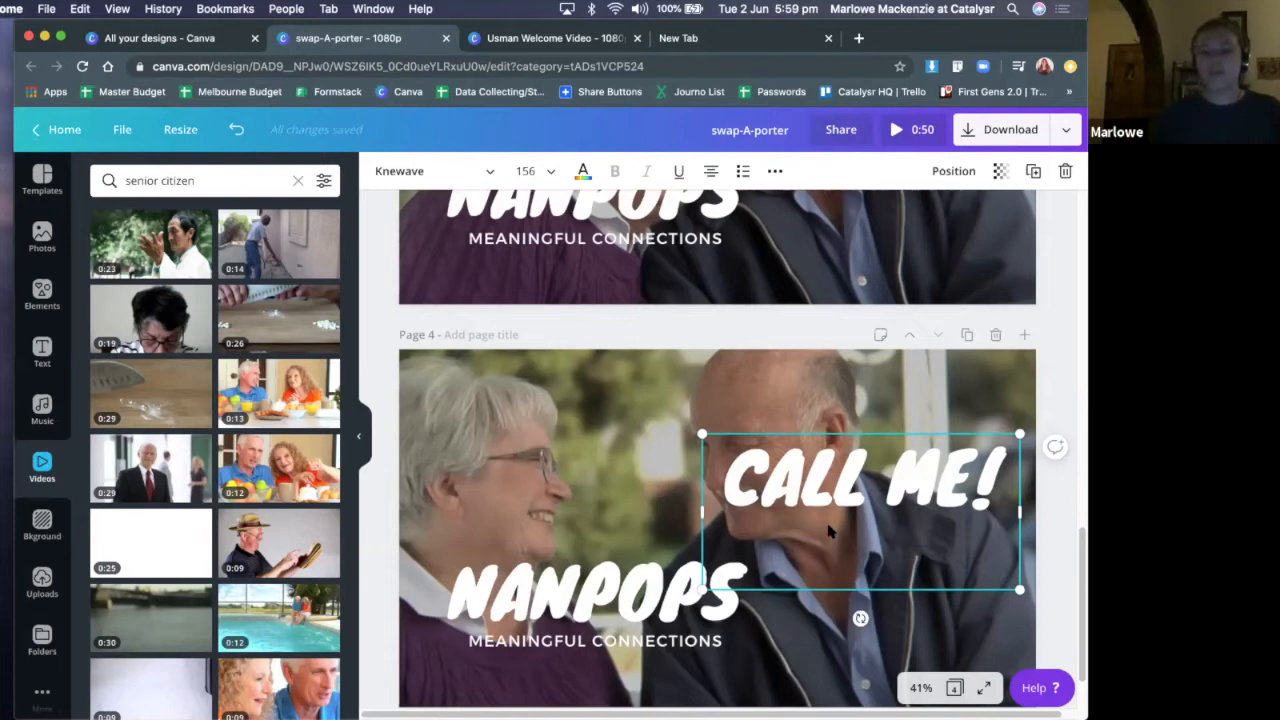
key("Delete")
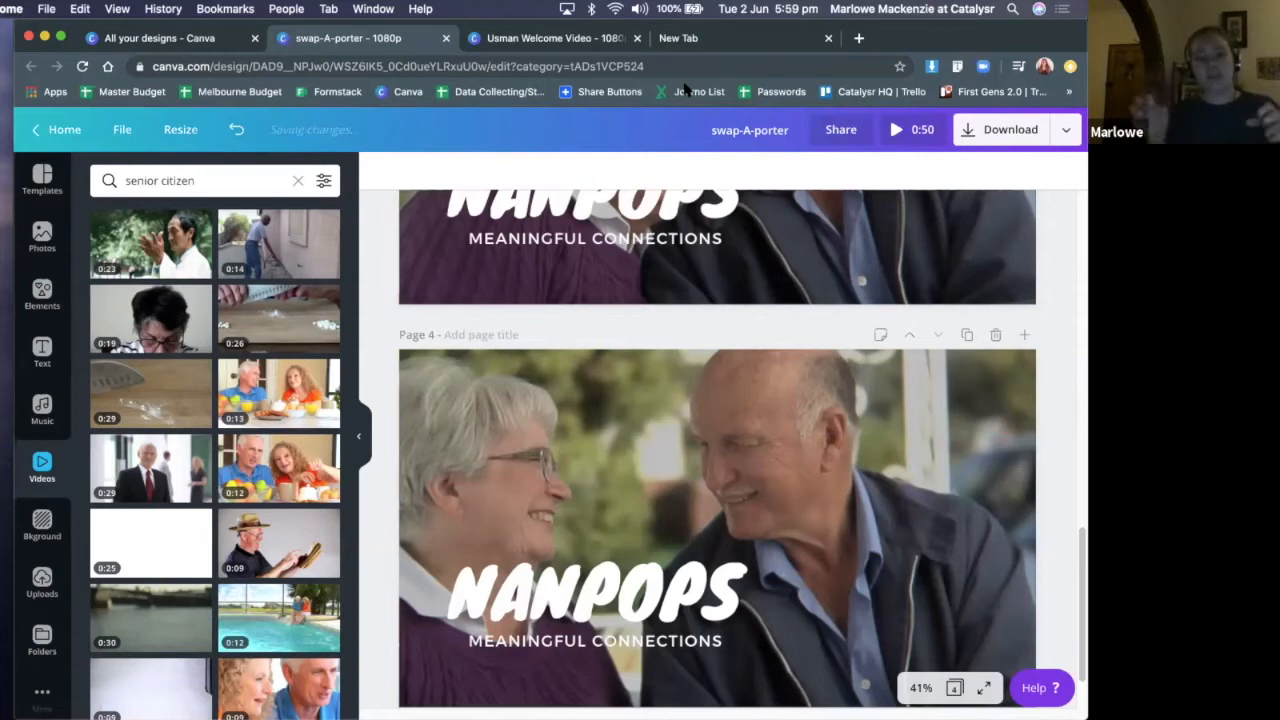
left_click_drag(900, 38, 863, 38)
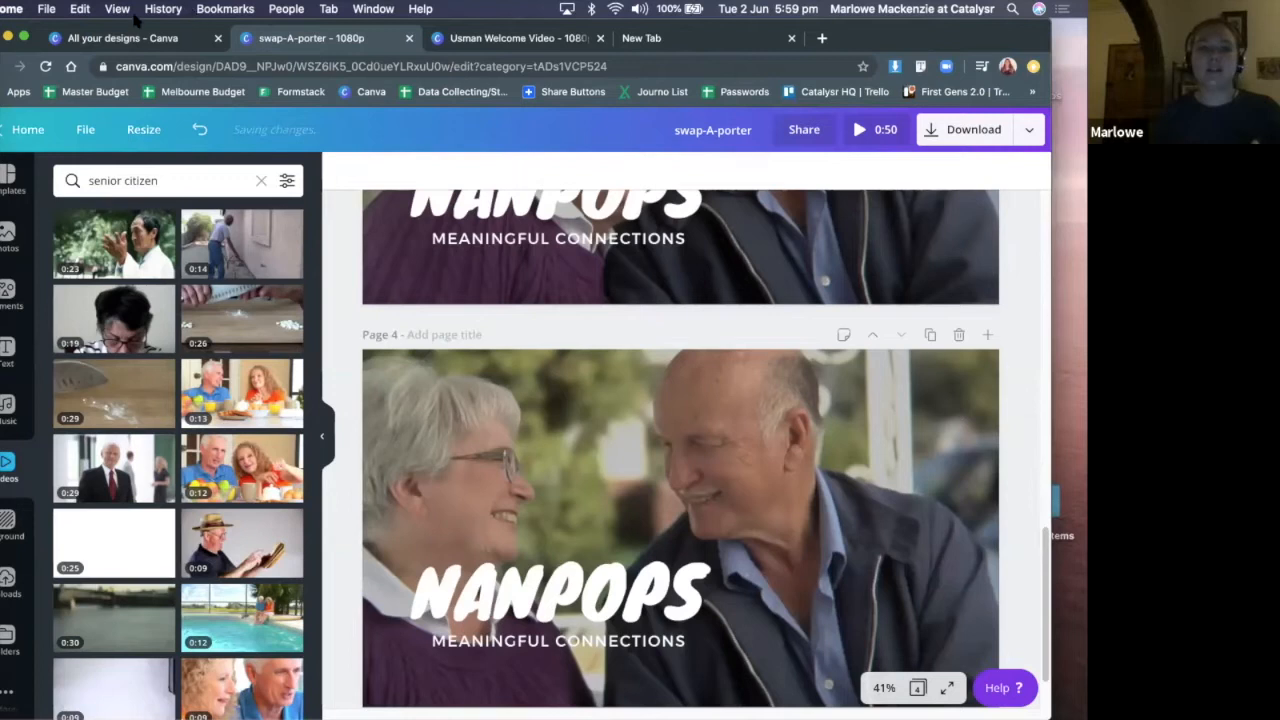
left_click_drag(92, 24, 111, 24)
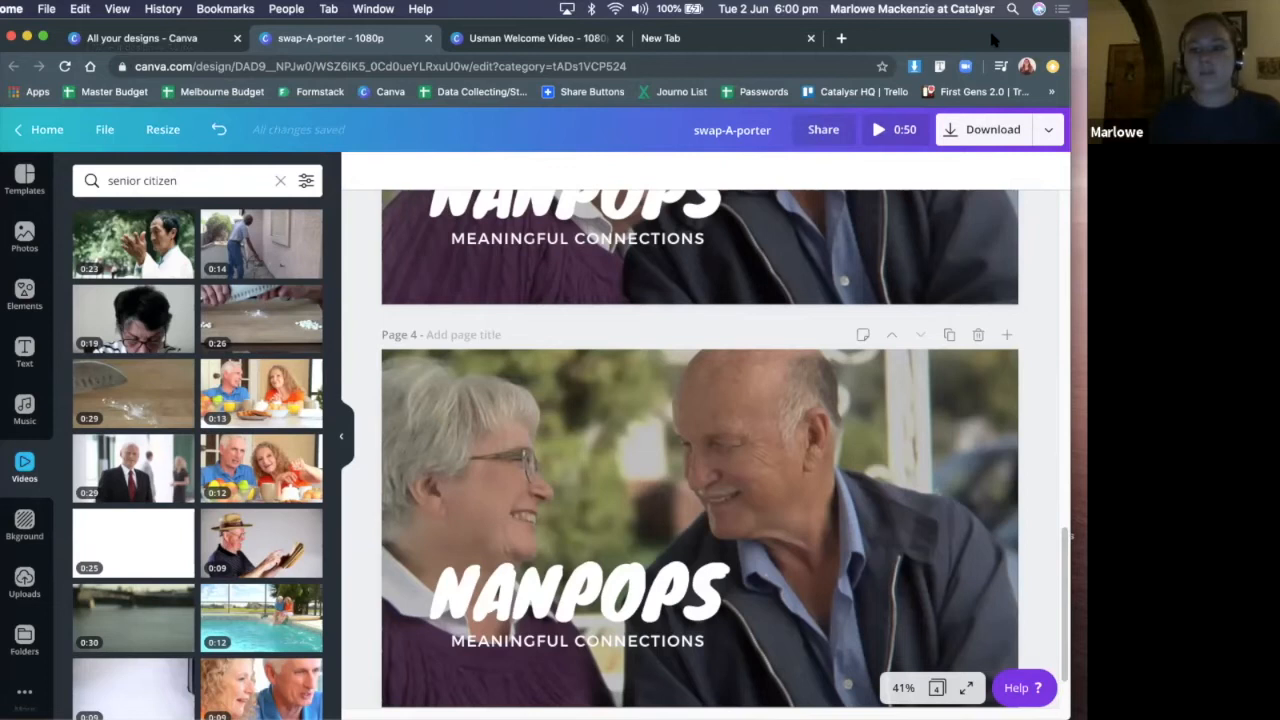
Set up the design's download as a video file containing only page 3, the Nanpops intro
scroll(973, 202, "up", 1)
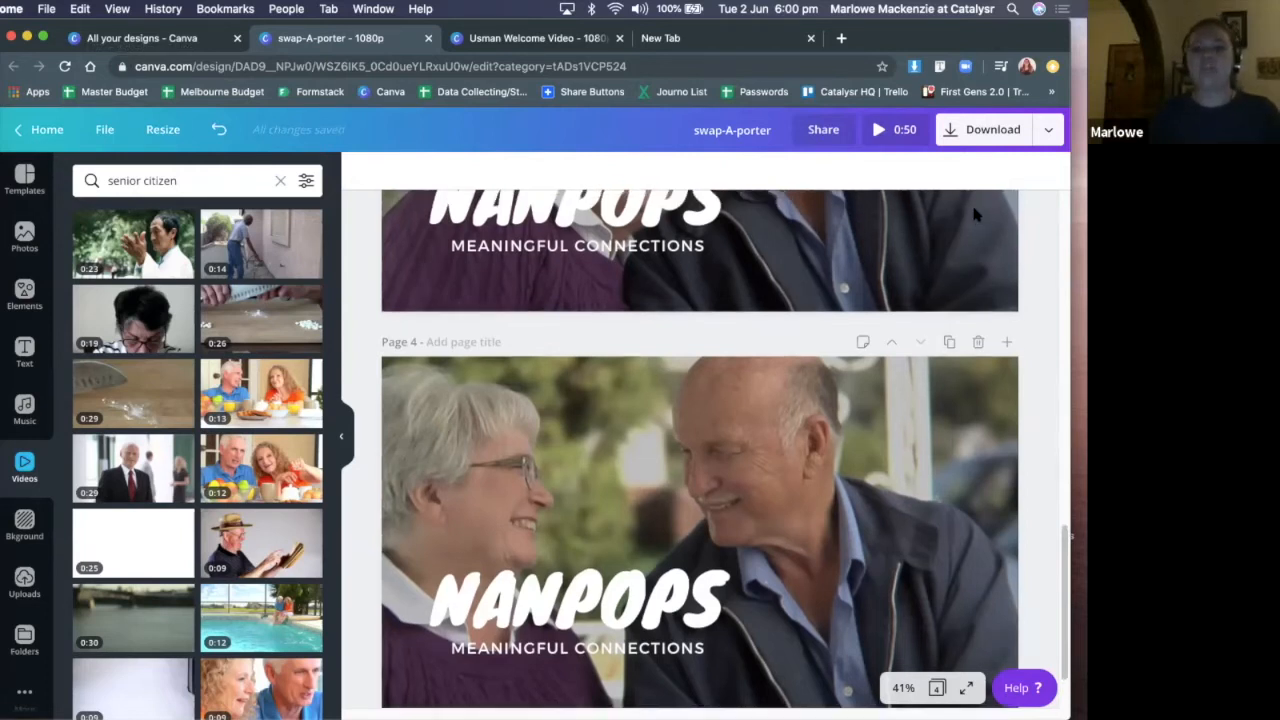
scroll(973, 212, "up", 5)
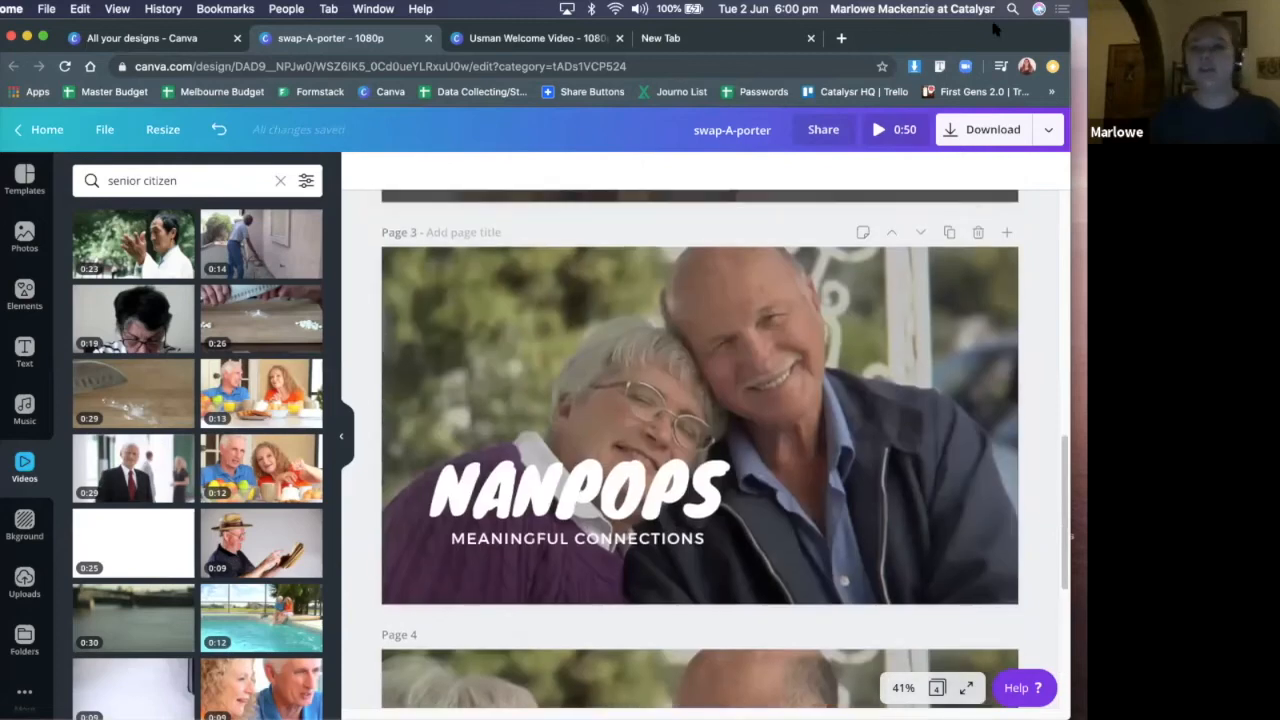
left_click(1048, 140)
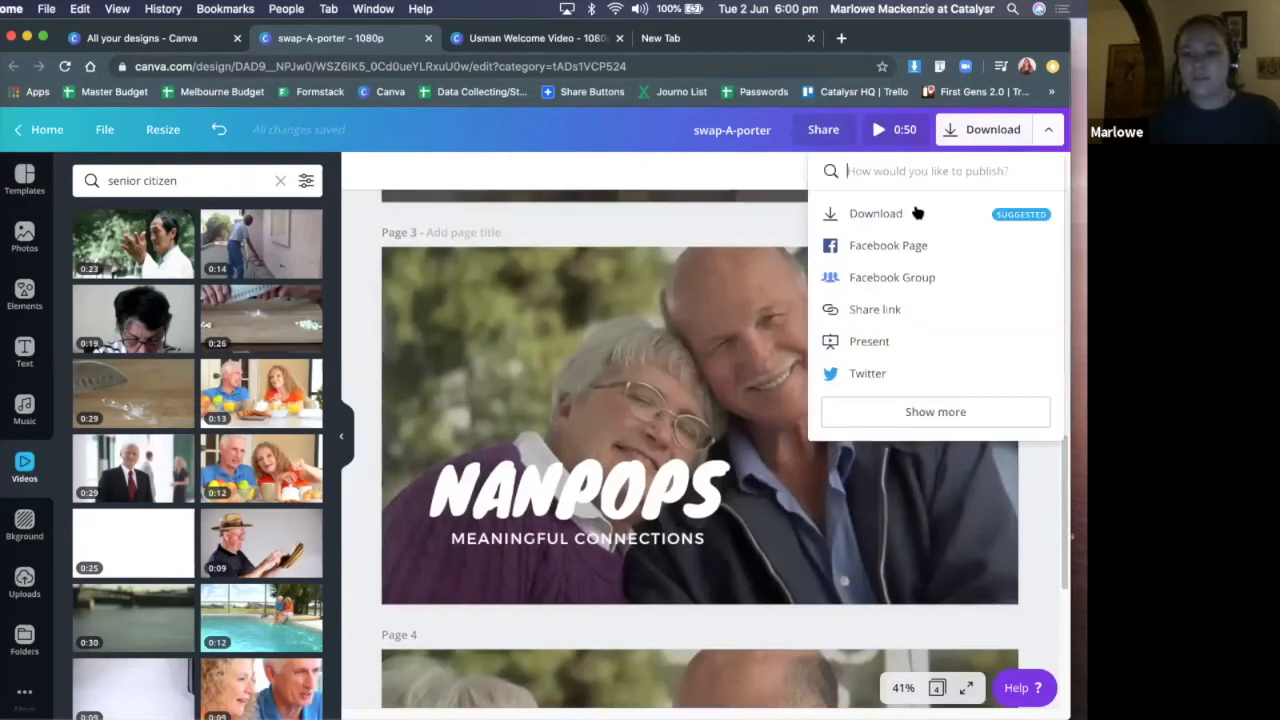
left_click(905, 213)
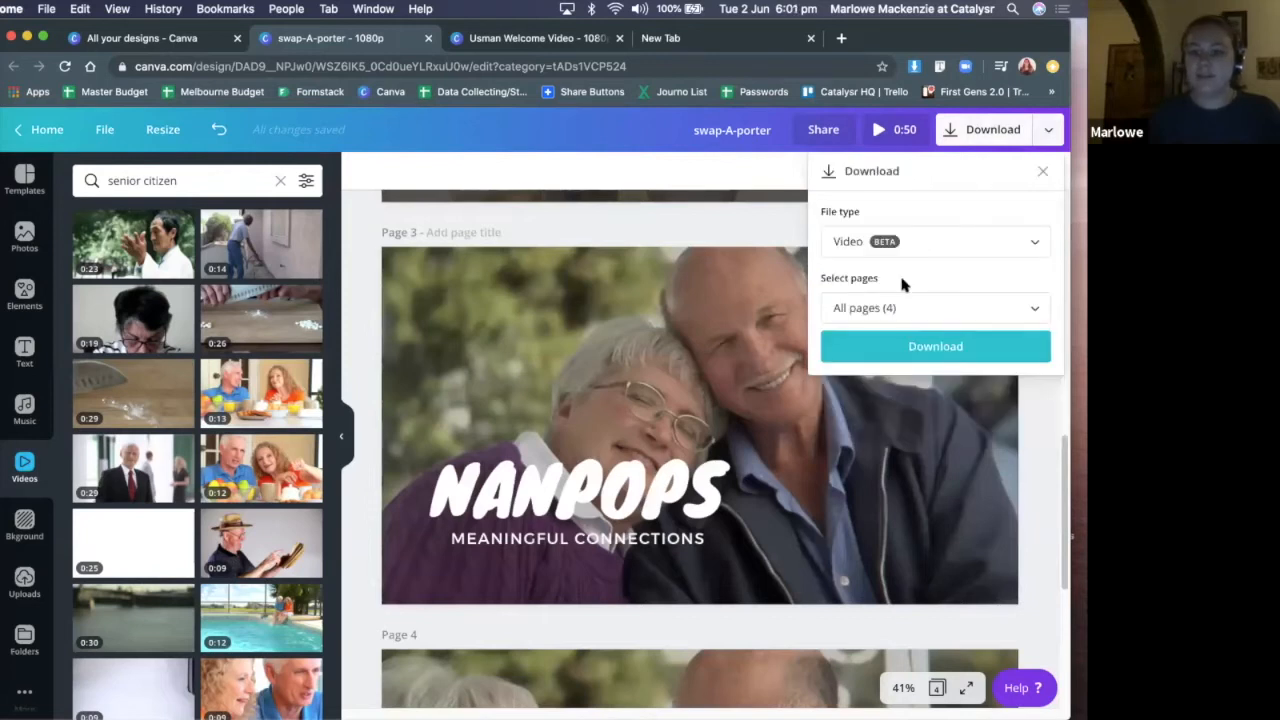
left_click(922, 310)
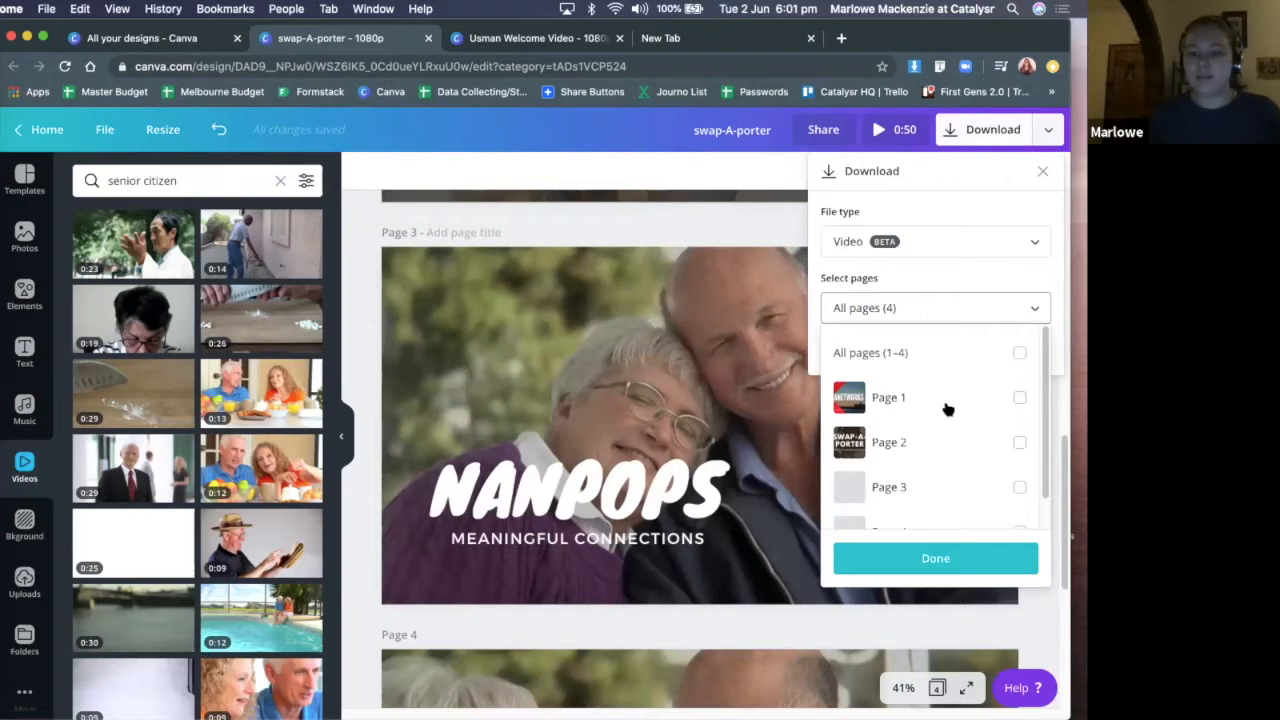
scroll(913, 473, "down", 1)
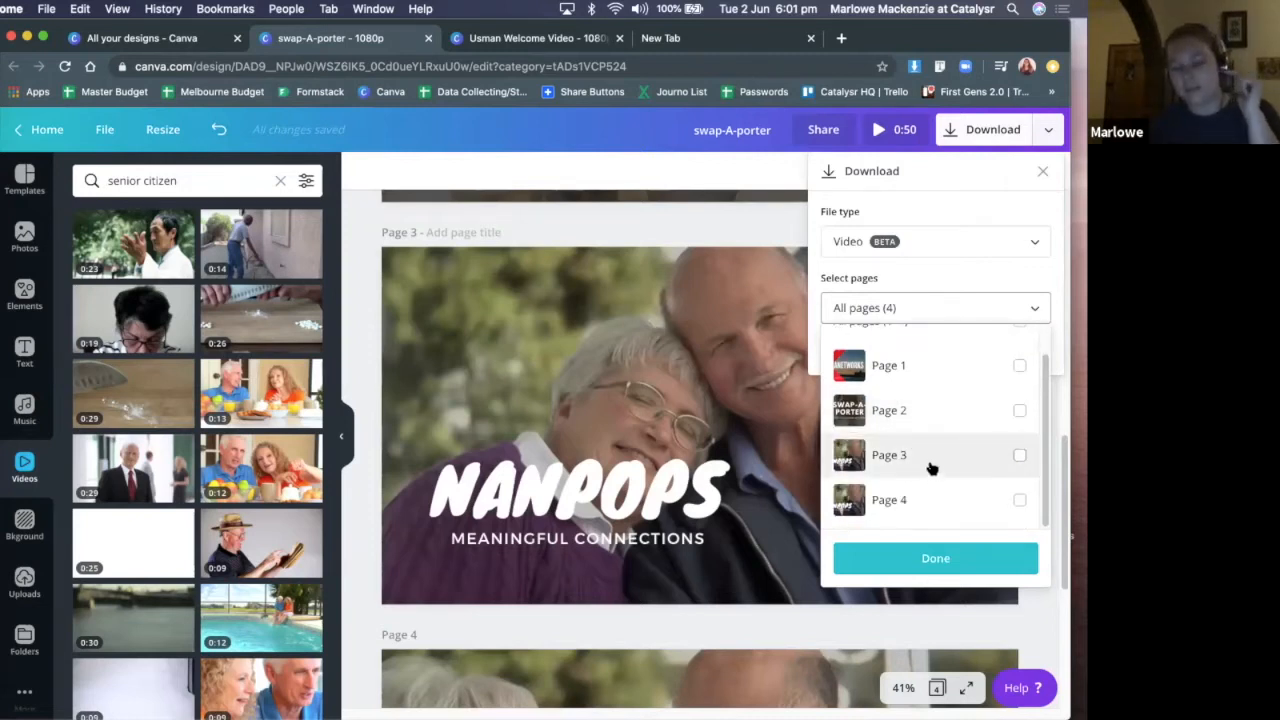
left_click(929, 461)
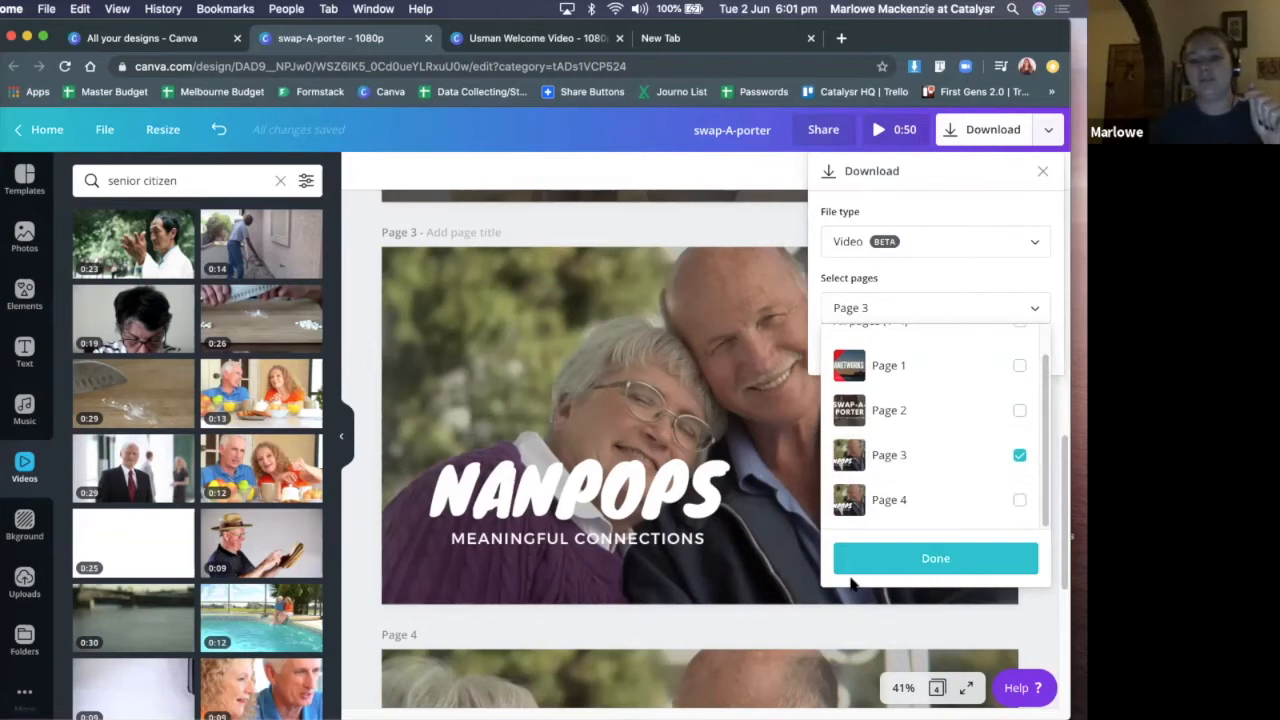
left_click(725, 222)
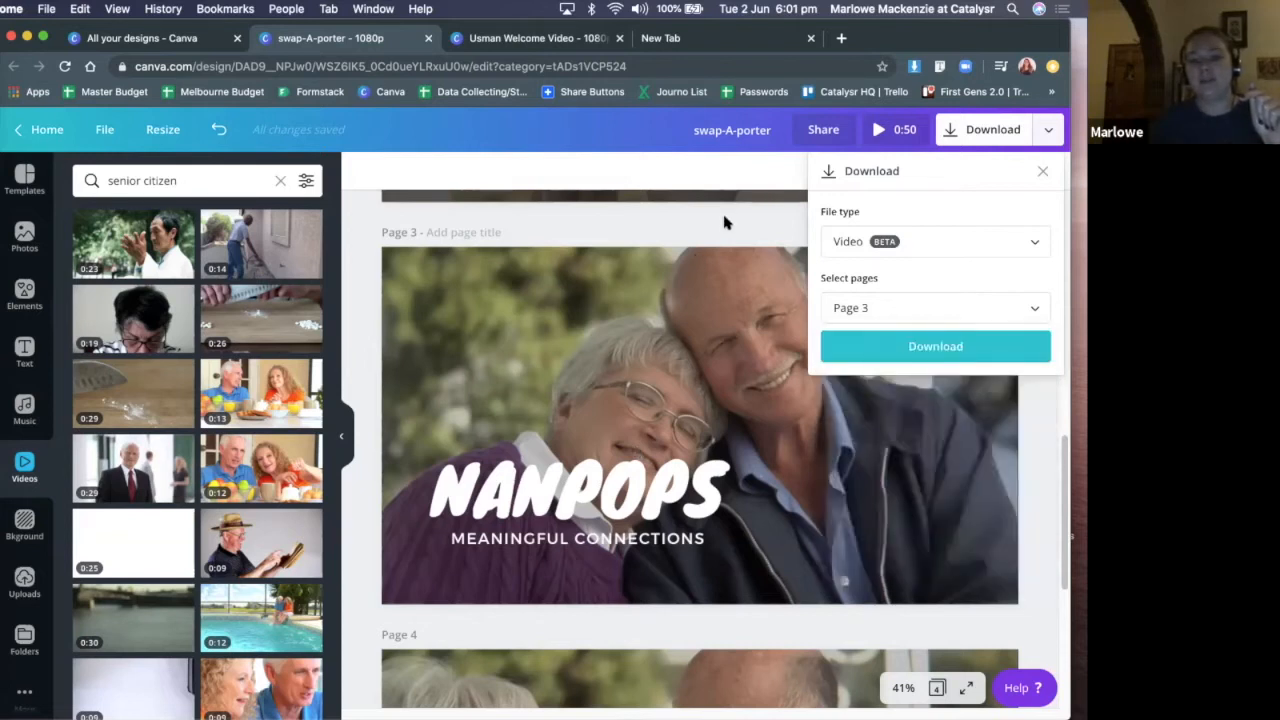
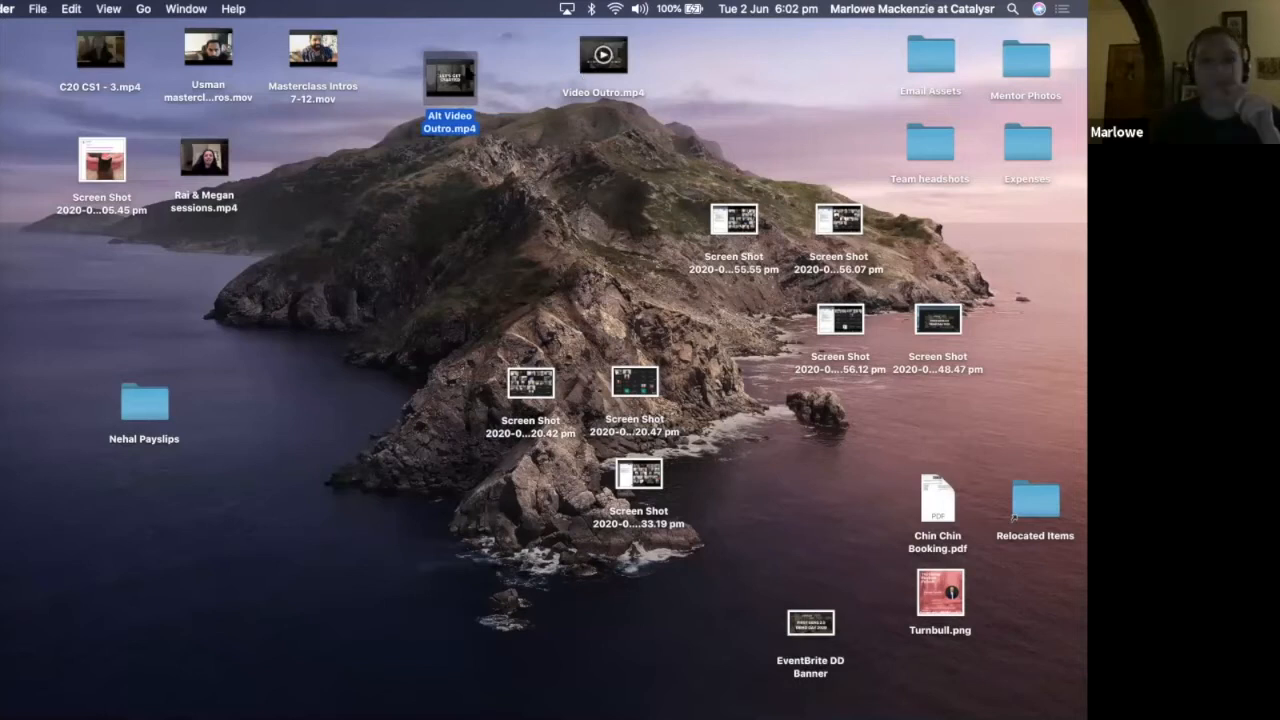
Open Alt Video Outro.mp4 from the desktop, play it through and close its window
key("Right")
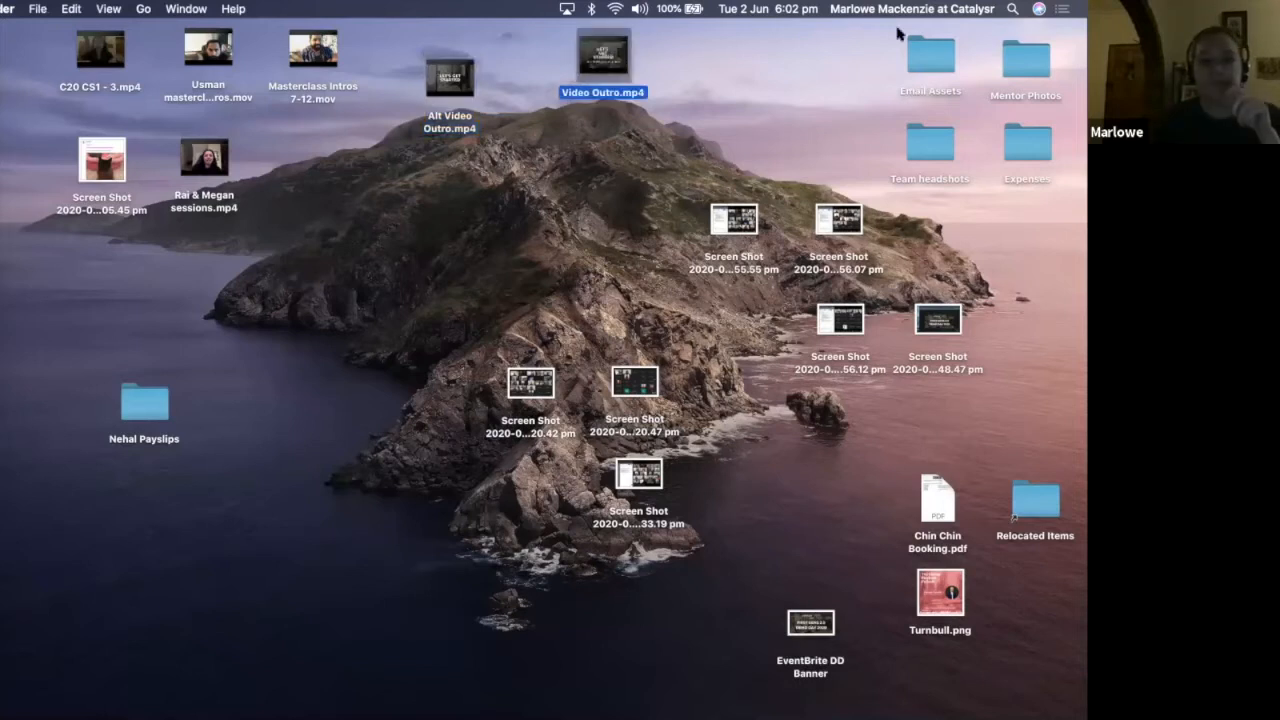
key("super+o")
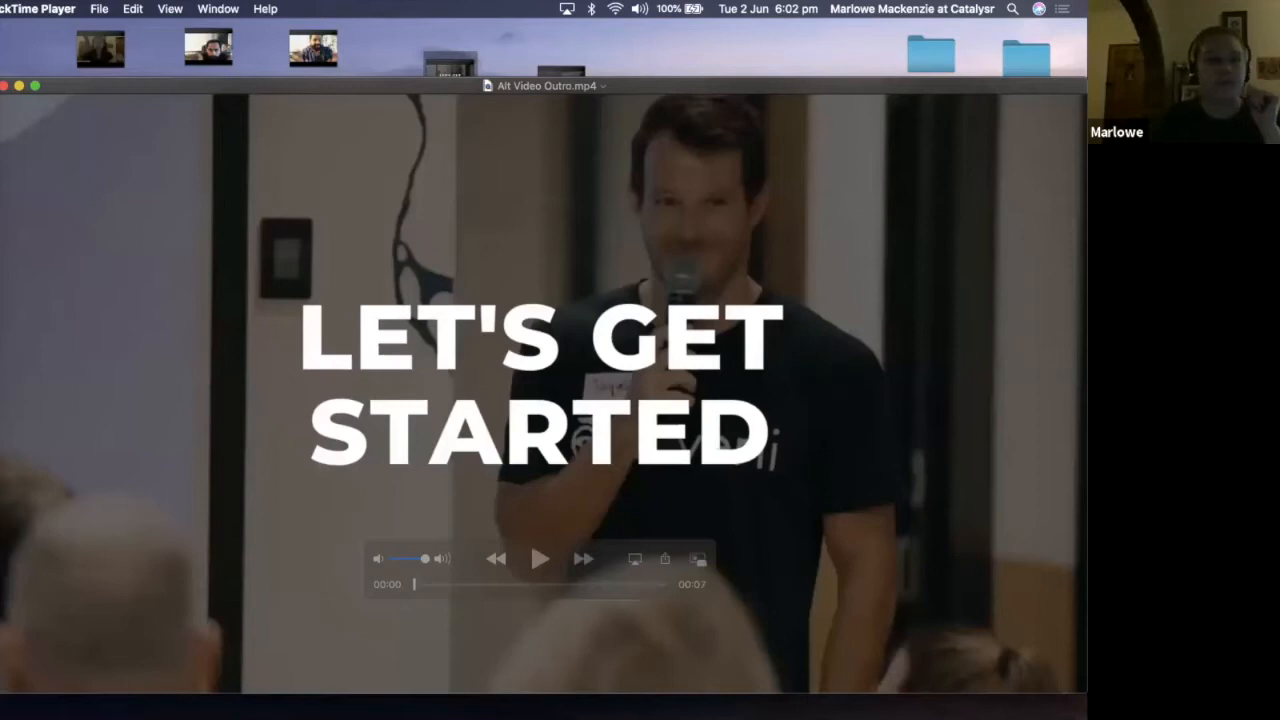
left_click_drag(875, 322, 862, 263)
key("space")
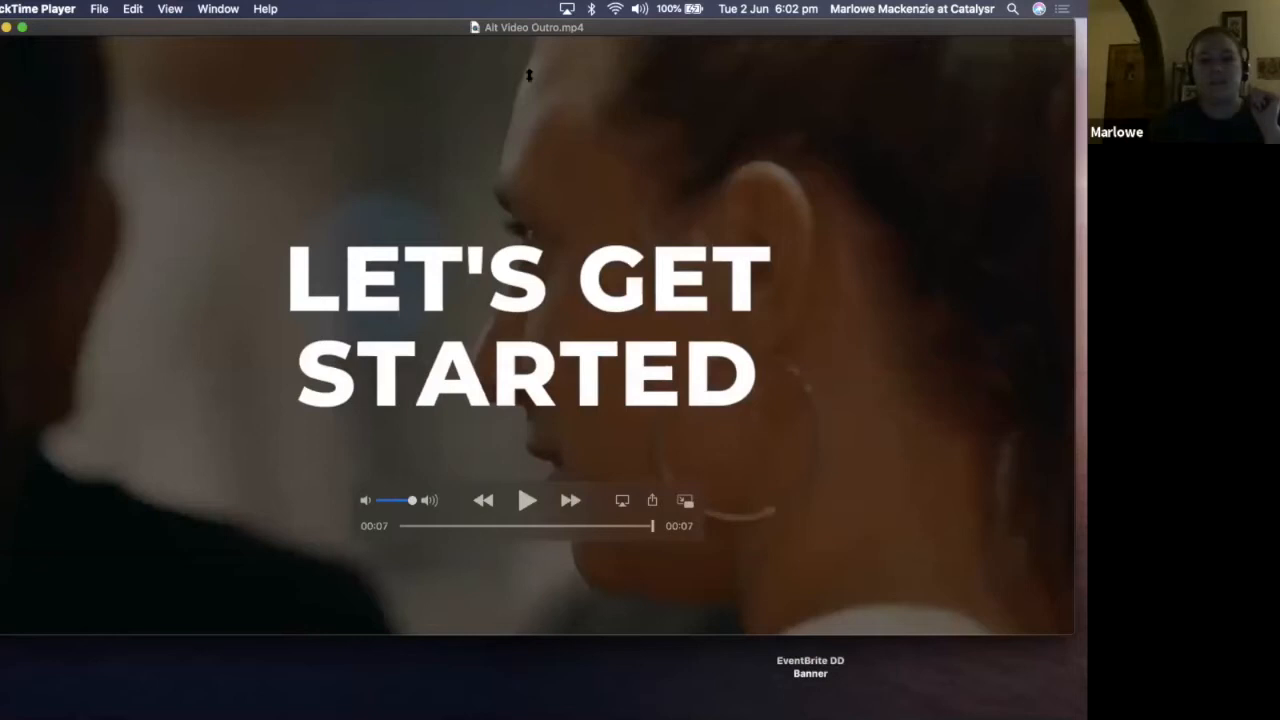
key("super+w")
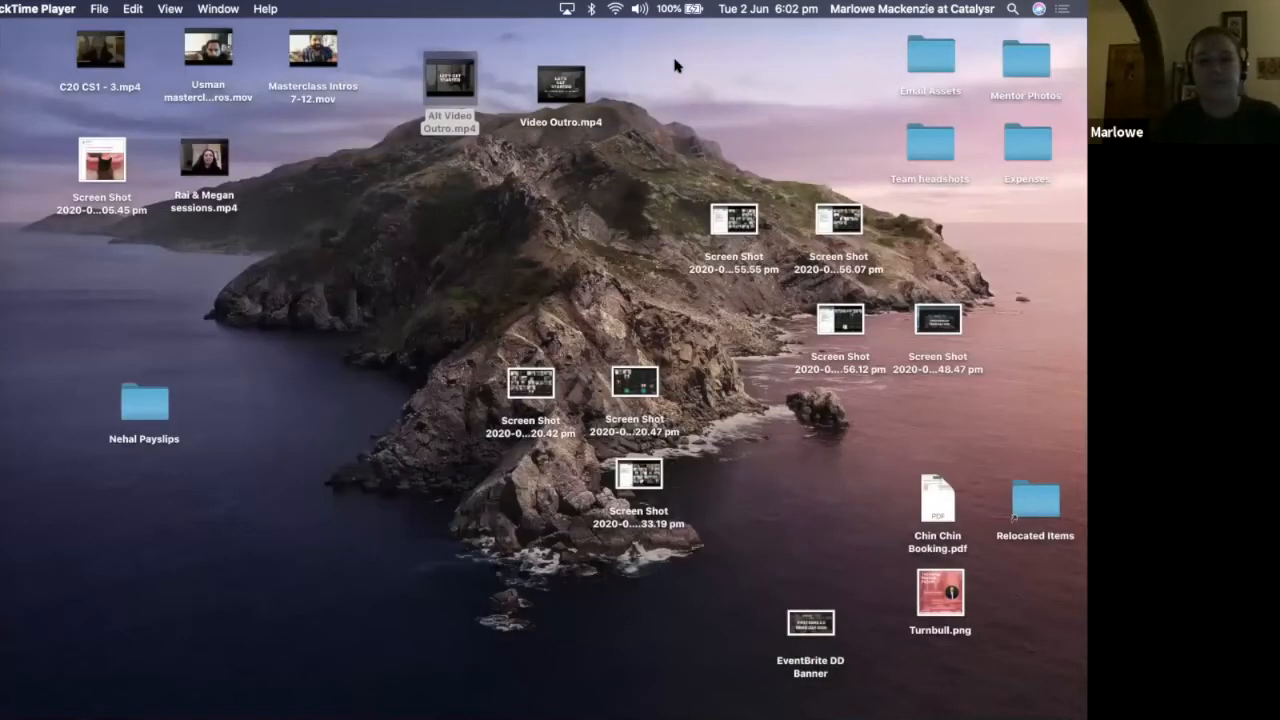
Open Video Outro.mp4 from the desktop, play part of it and quit the video player
double_click(561, 86)
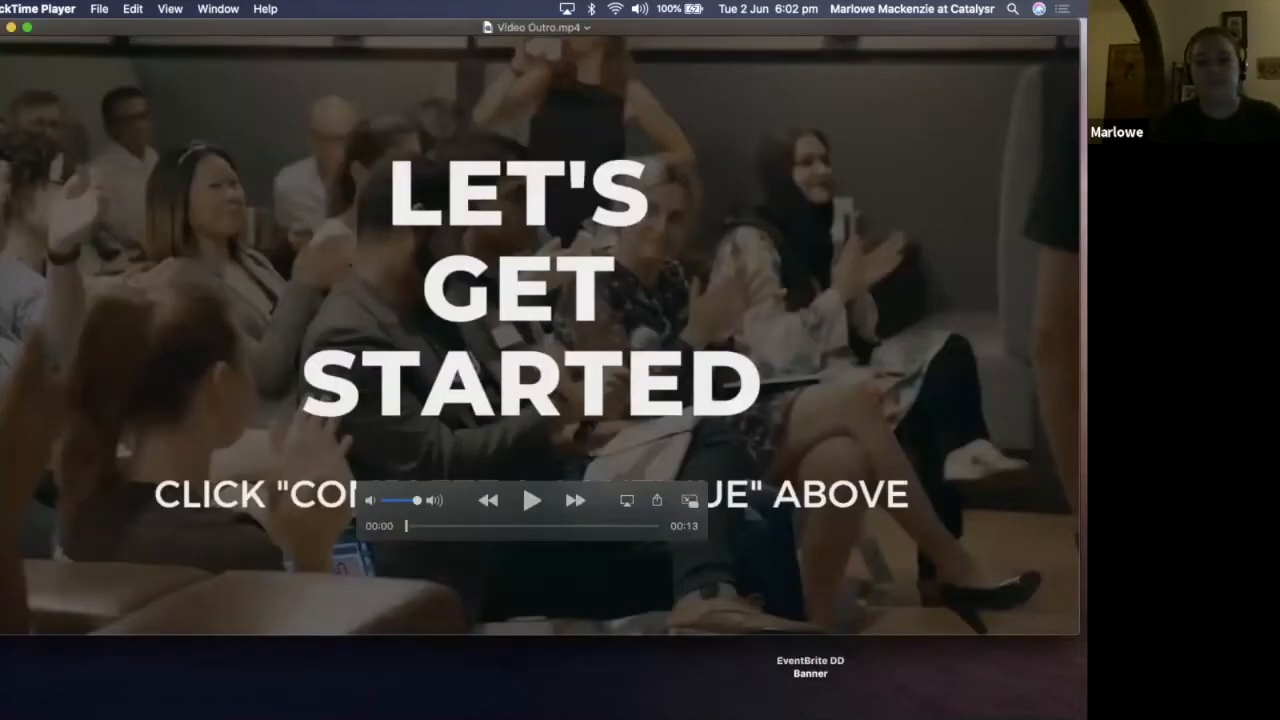
key("space")
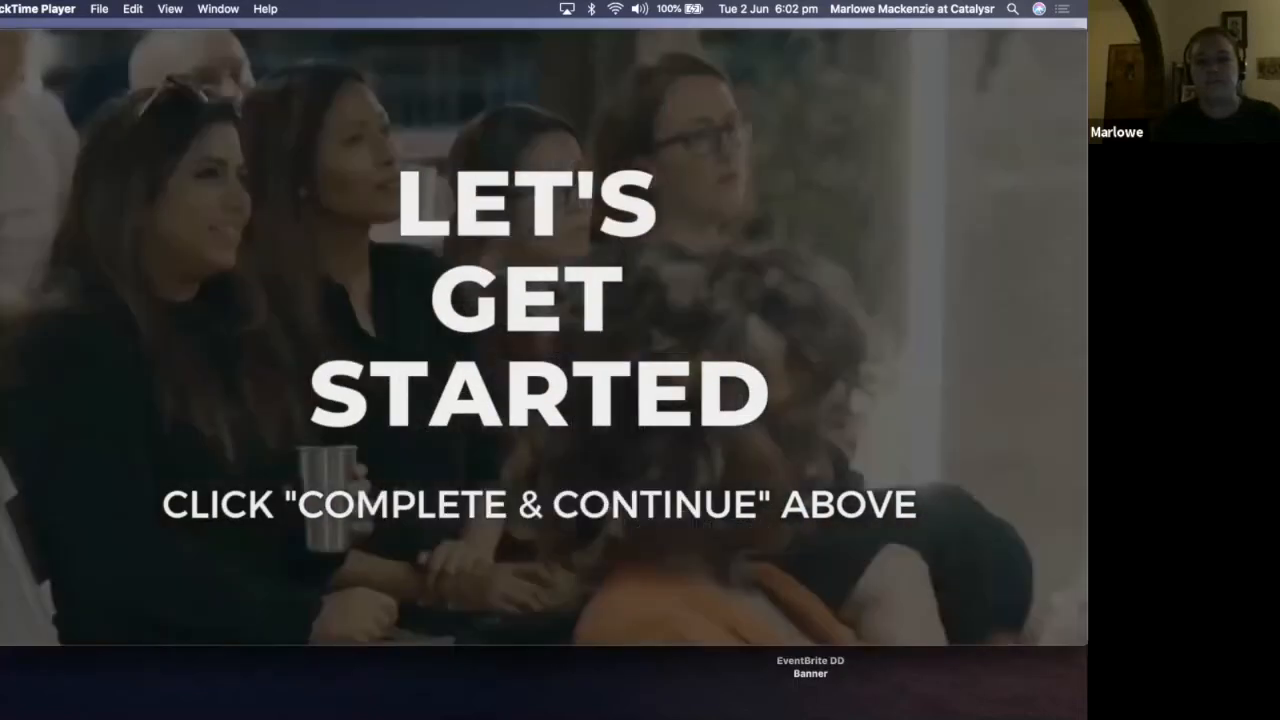
key("space")
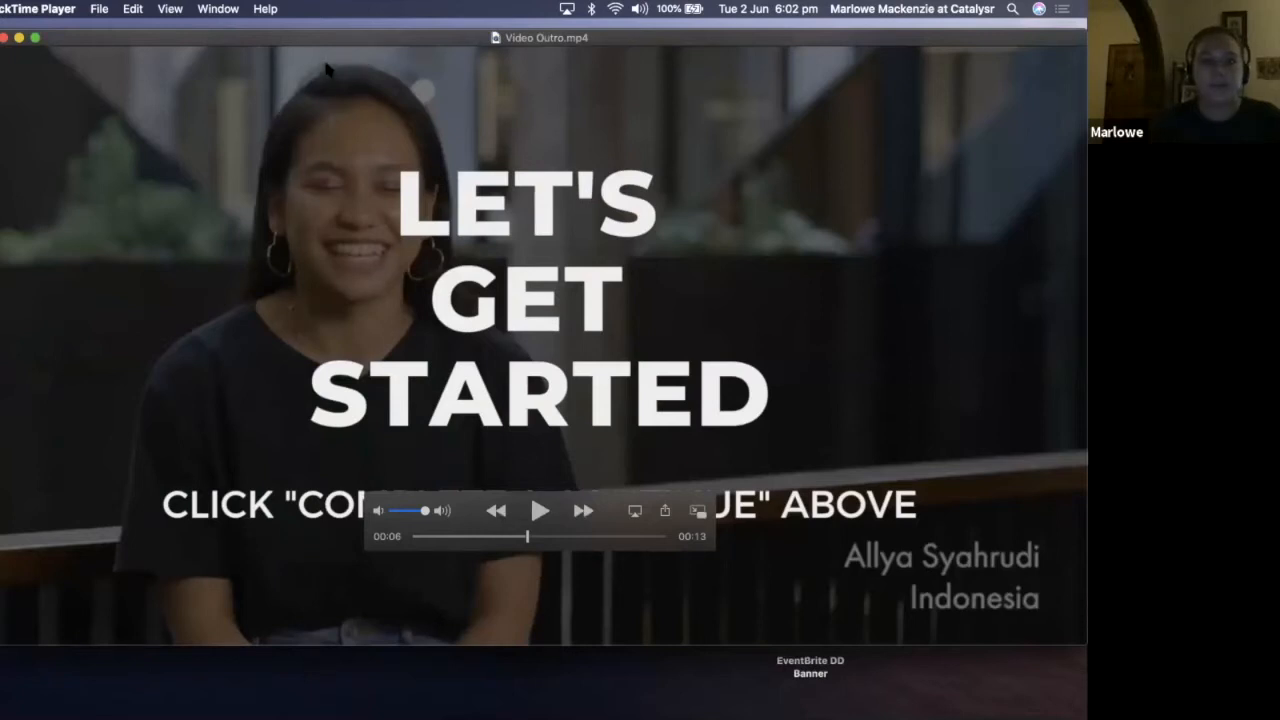
key("super+q")
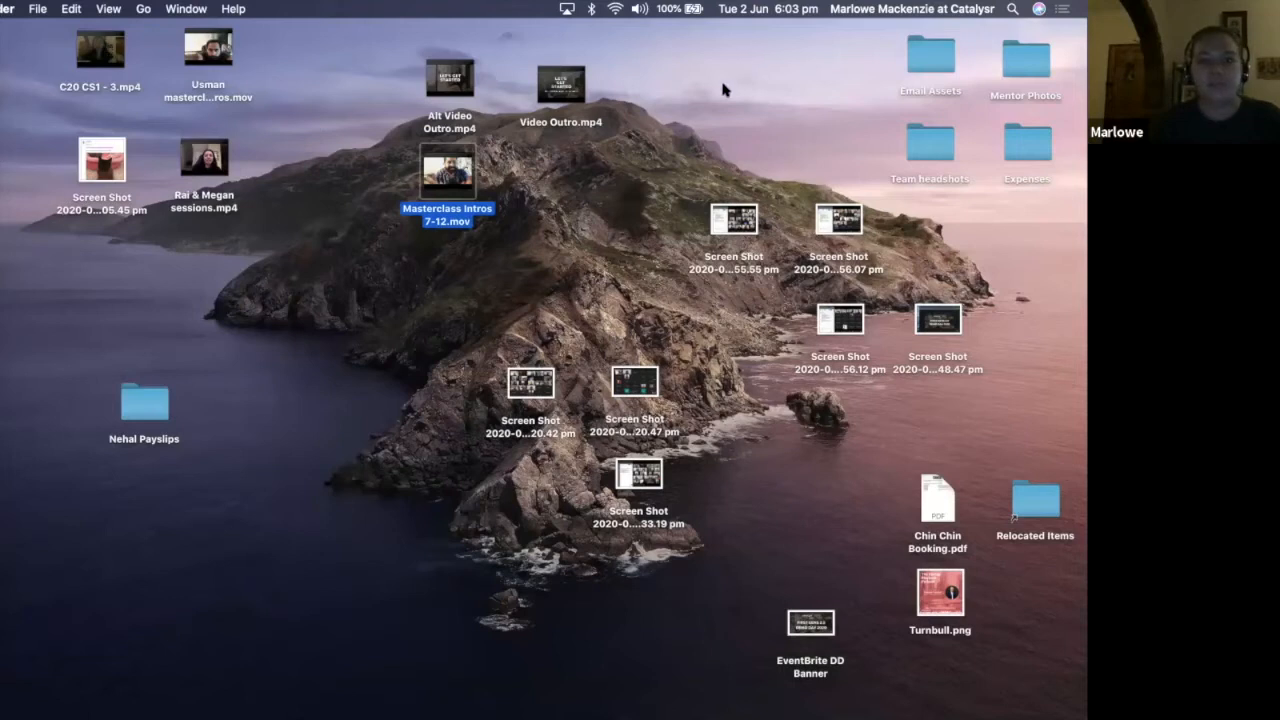
Search the computer for "movie" and switch to iMovie
left_click(291, 32)
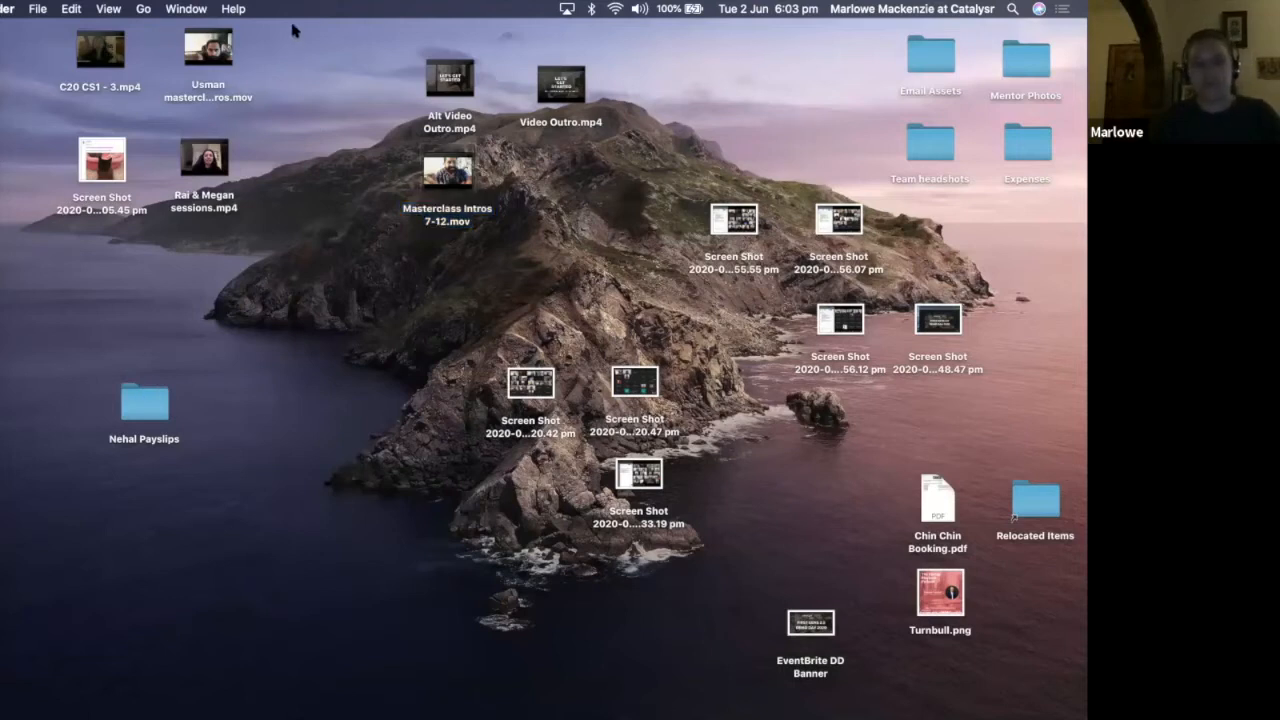
key("super+space")
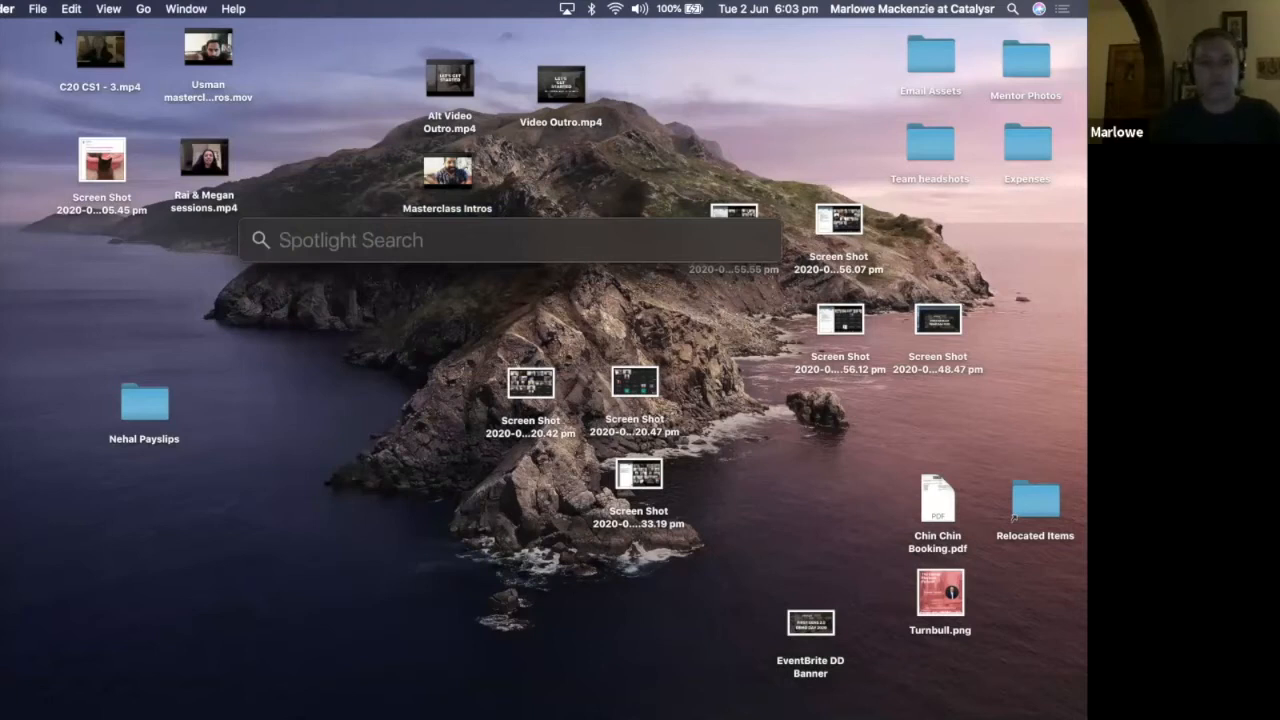
key("Escape")
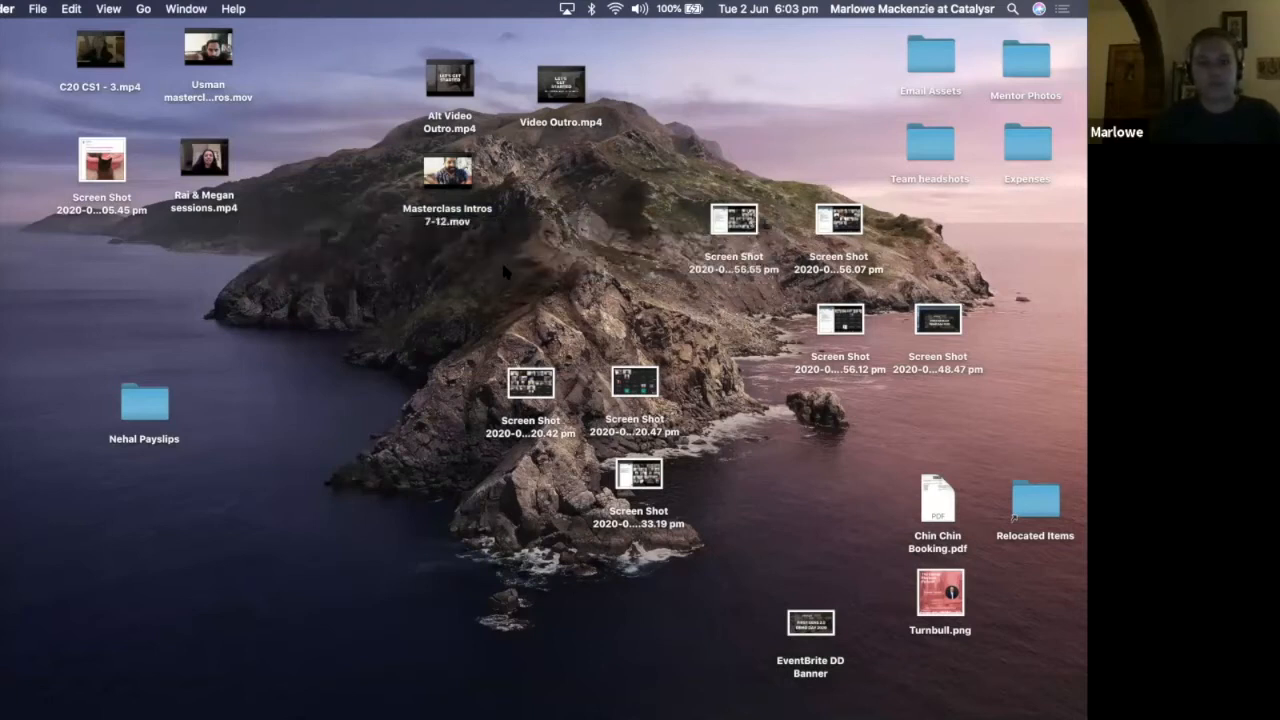
key("super+space")
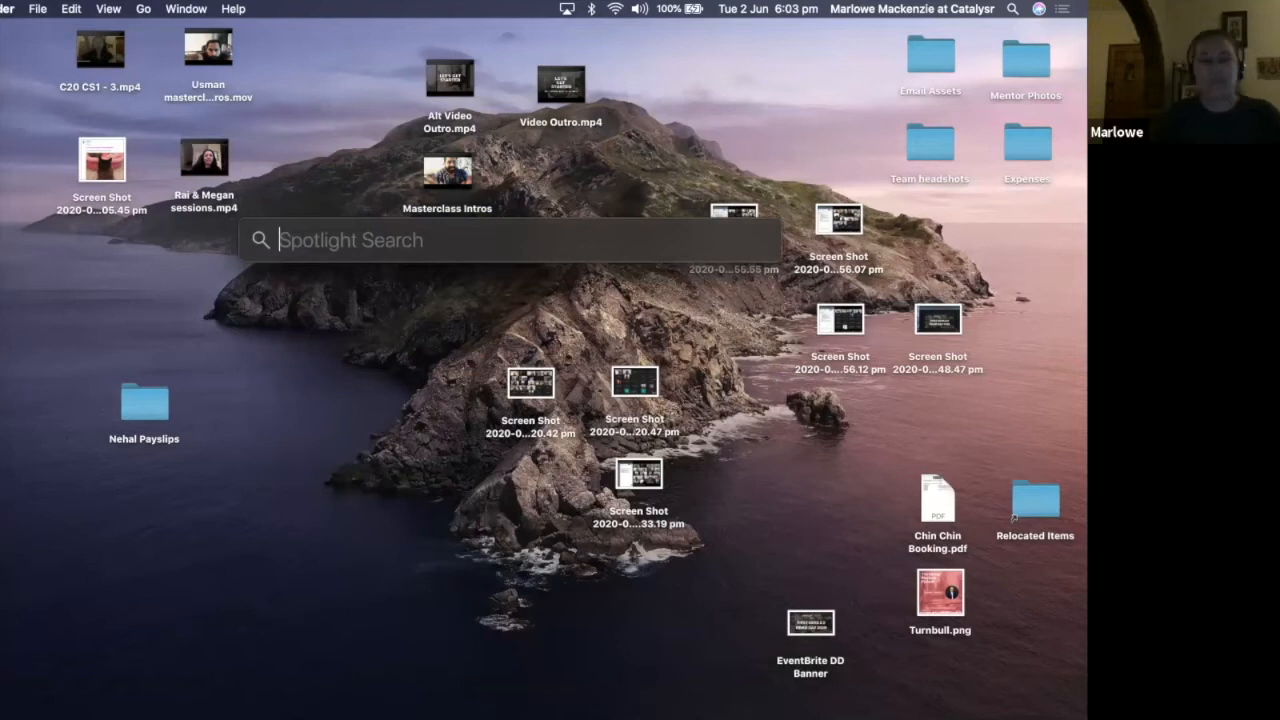
type("movie")
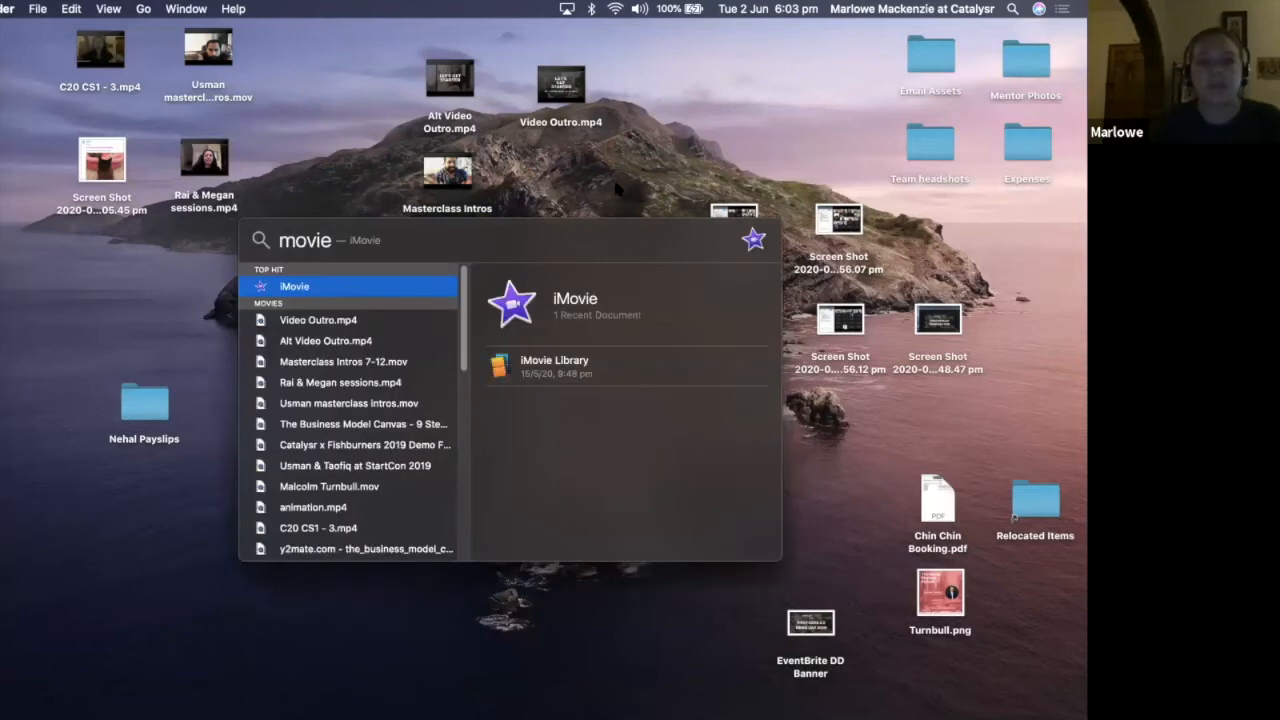
key("super+a")
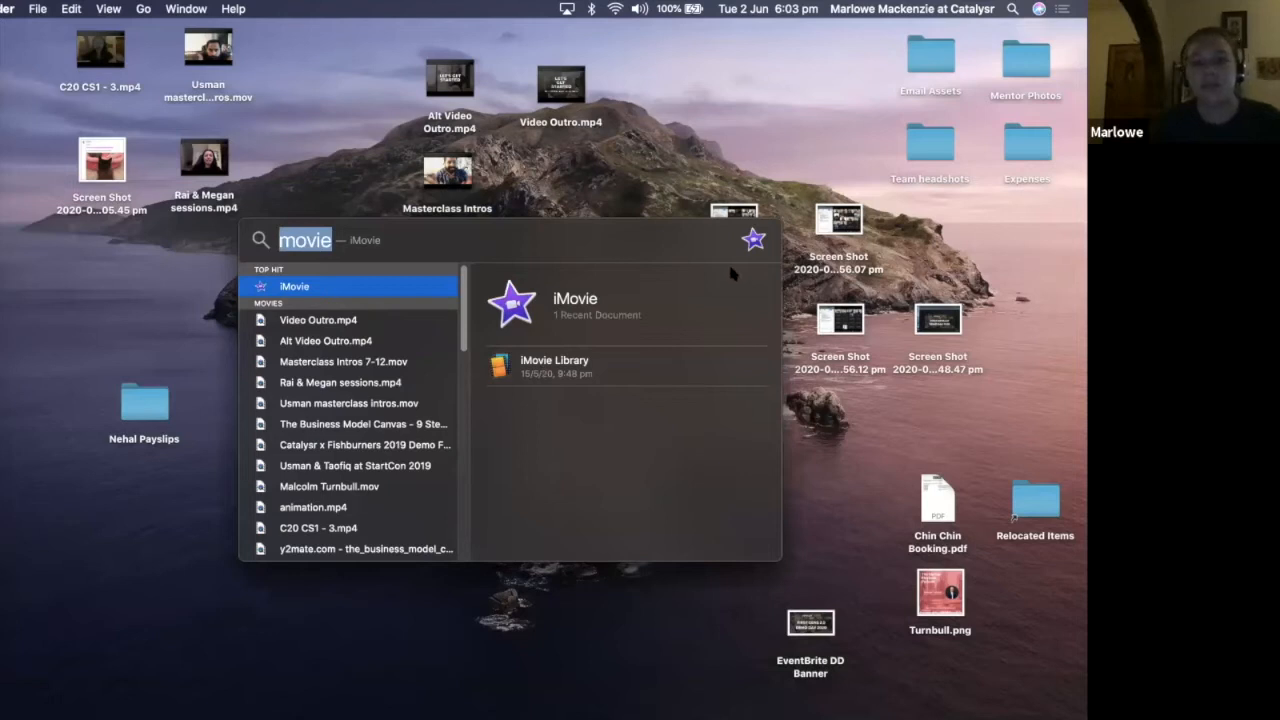
key("Escape")
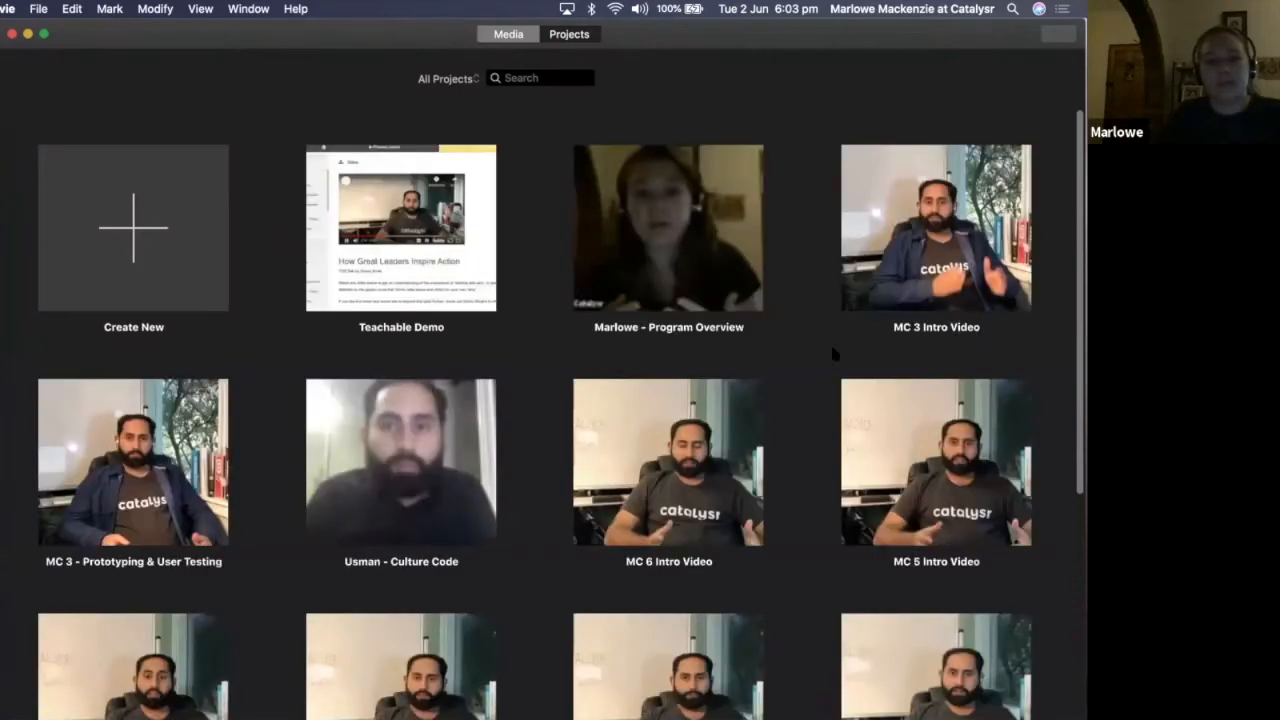
Look through the existing iMovie projects, create a new movie project and start a media import
scroll(833, 340, "down", 2)
scroll(838, 346, "down", 3)
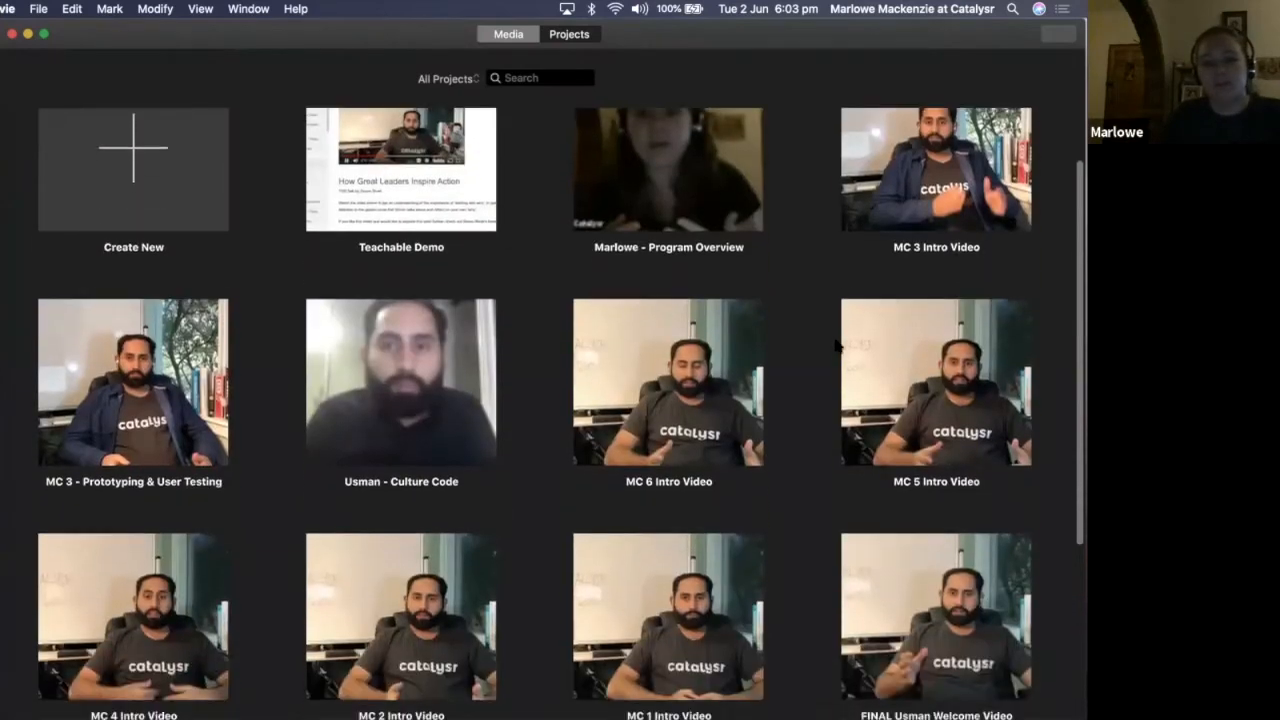
scroll(834, 340, "down", 6)
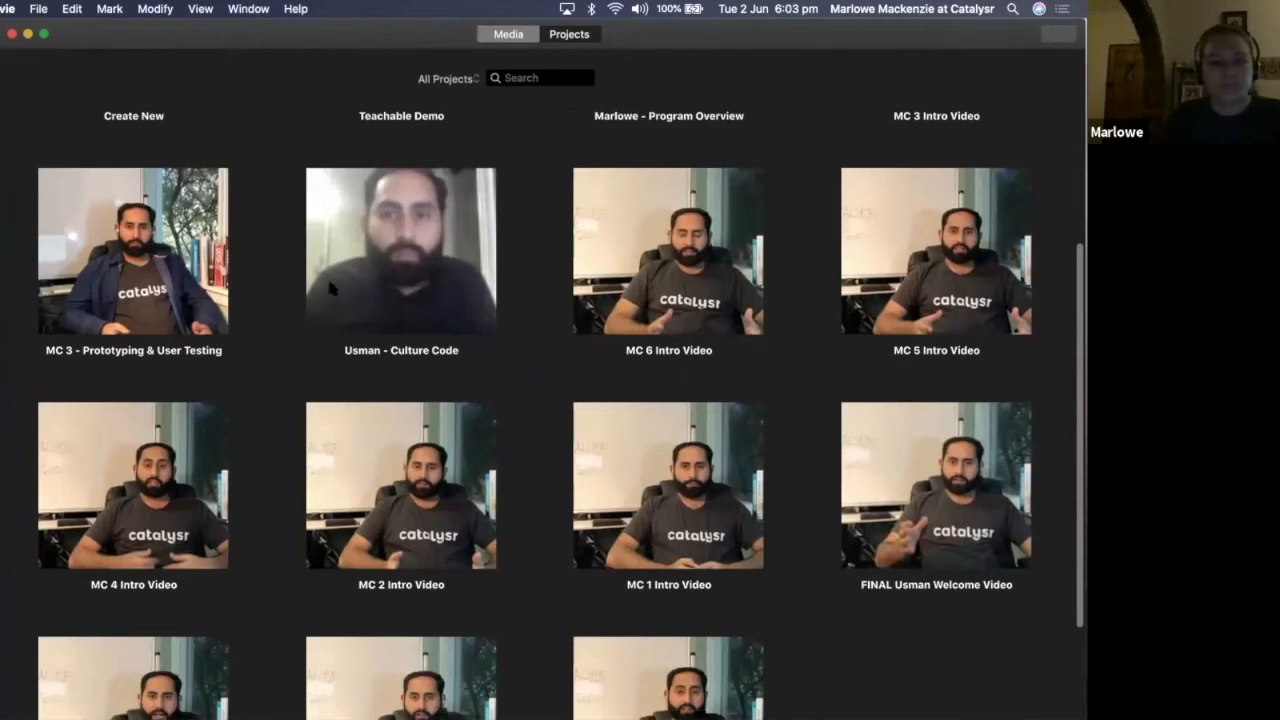
scroll(405, 290, "up", 2)
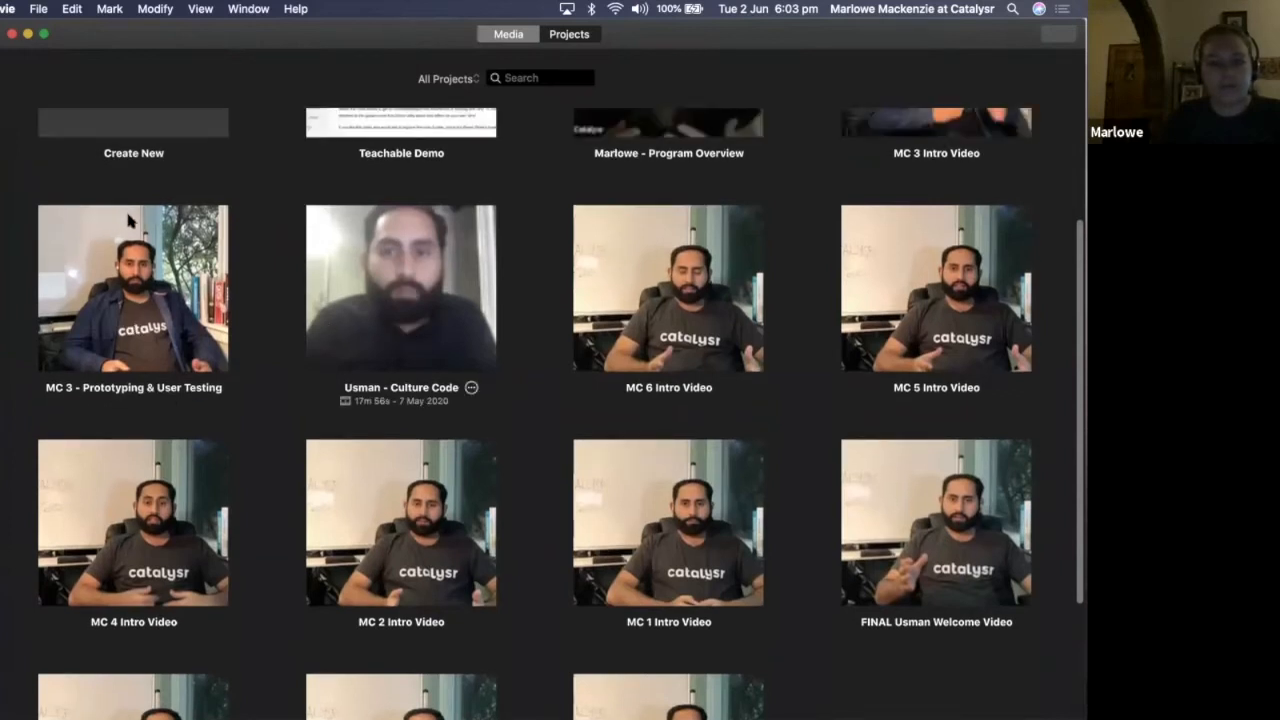
scroll(128, 218, "up", 5)
left_click(113, 320)
left_click(895, 108)
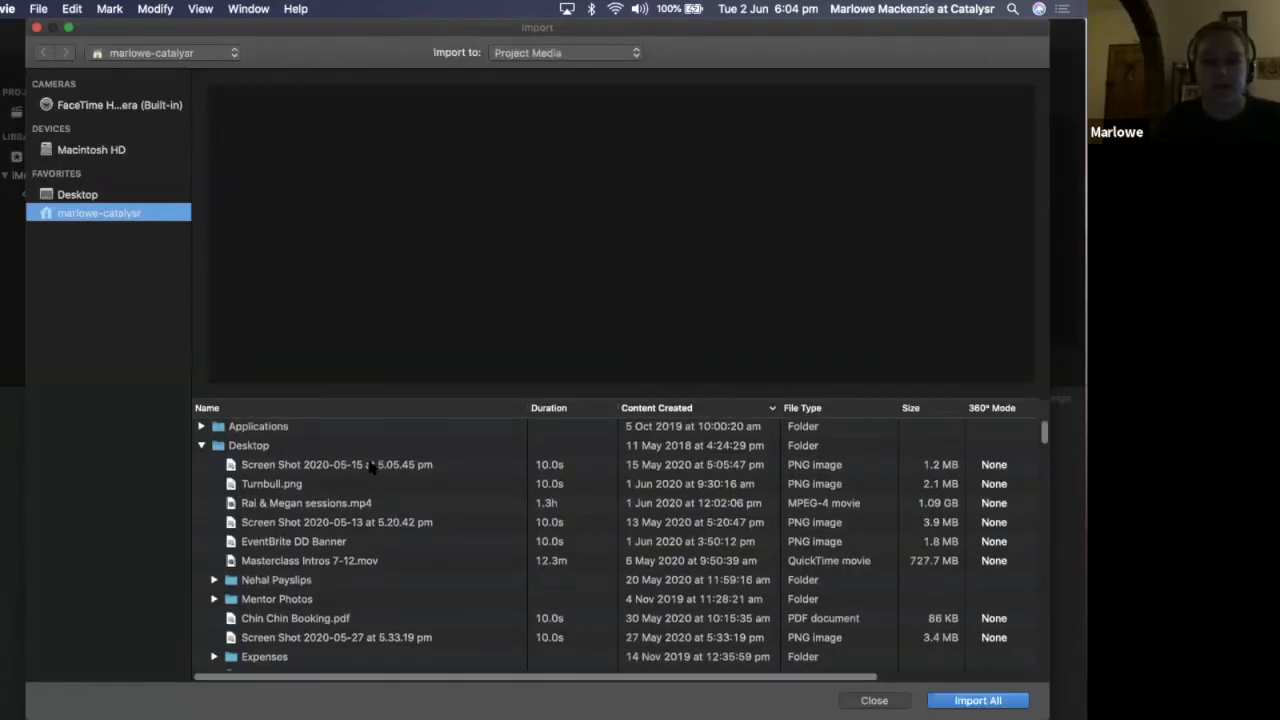
Import Masterclass Intros 7-12.mov from the Desktop folder into the new movie's project media
scroll(372, 470, "down", 3)
scroll(290, 501, "up", 3)
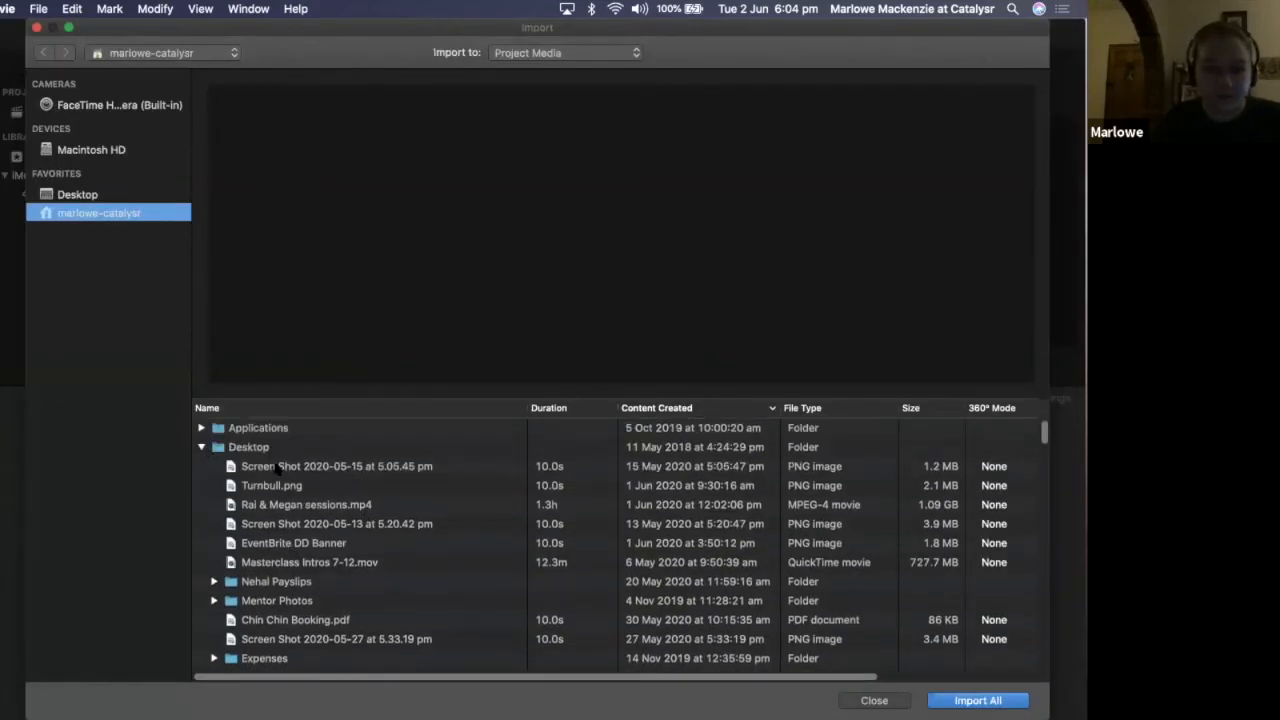
left_click(282, 467)
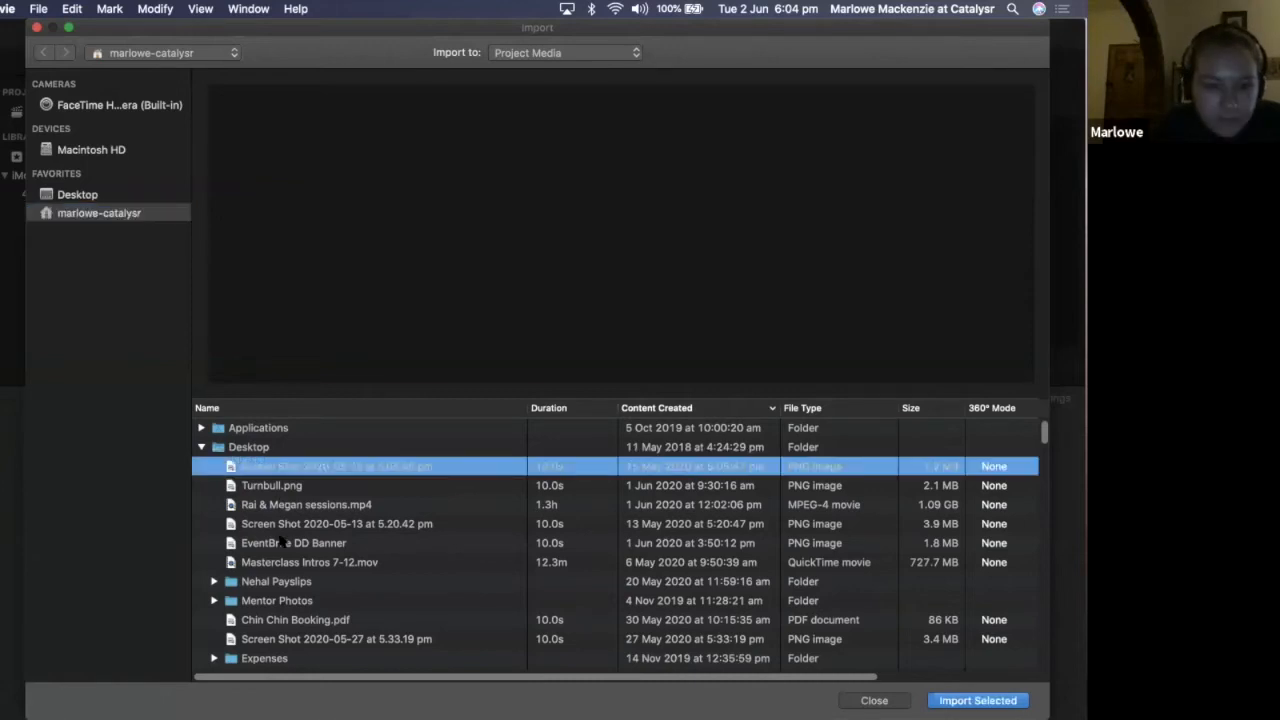
scroll(284, 528, "down", 1)
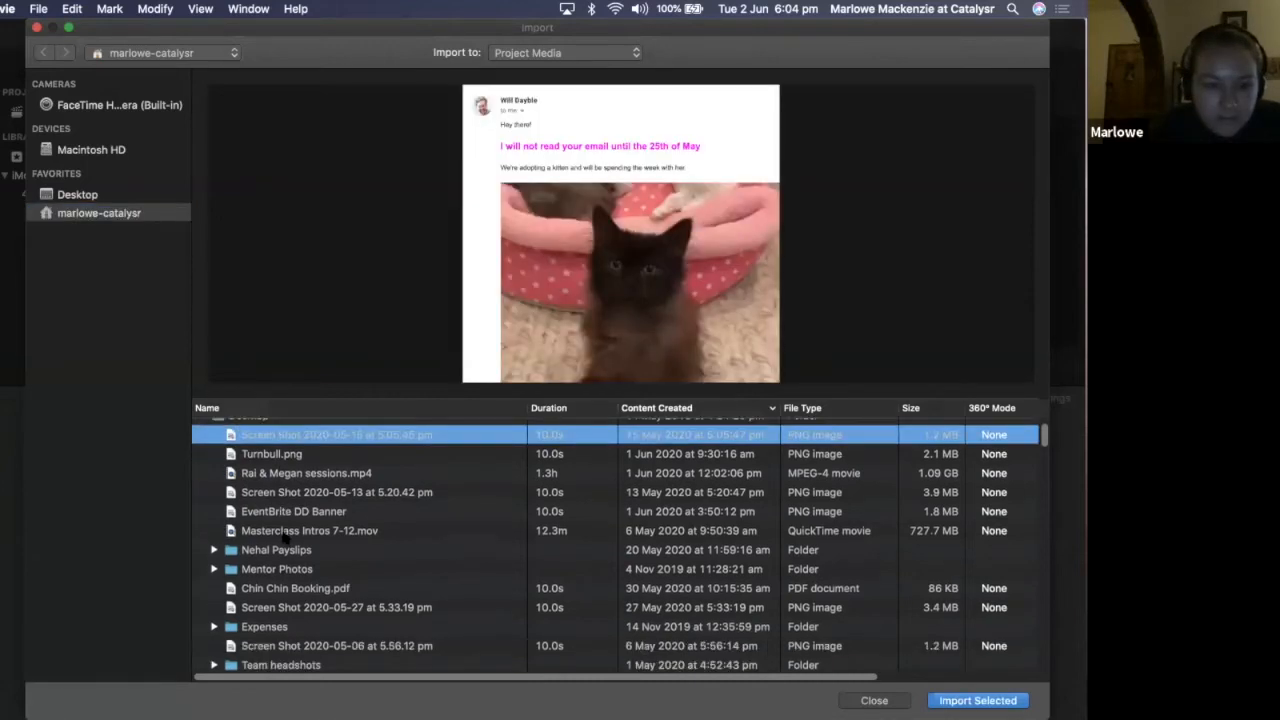
left_click(268, 531)
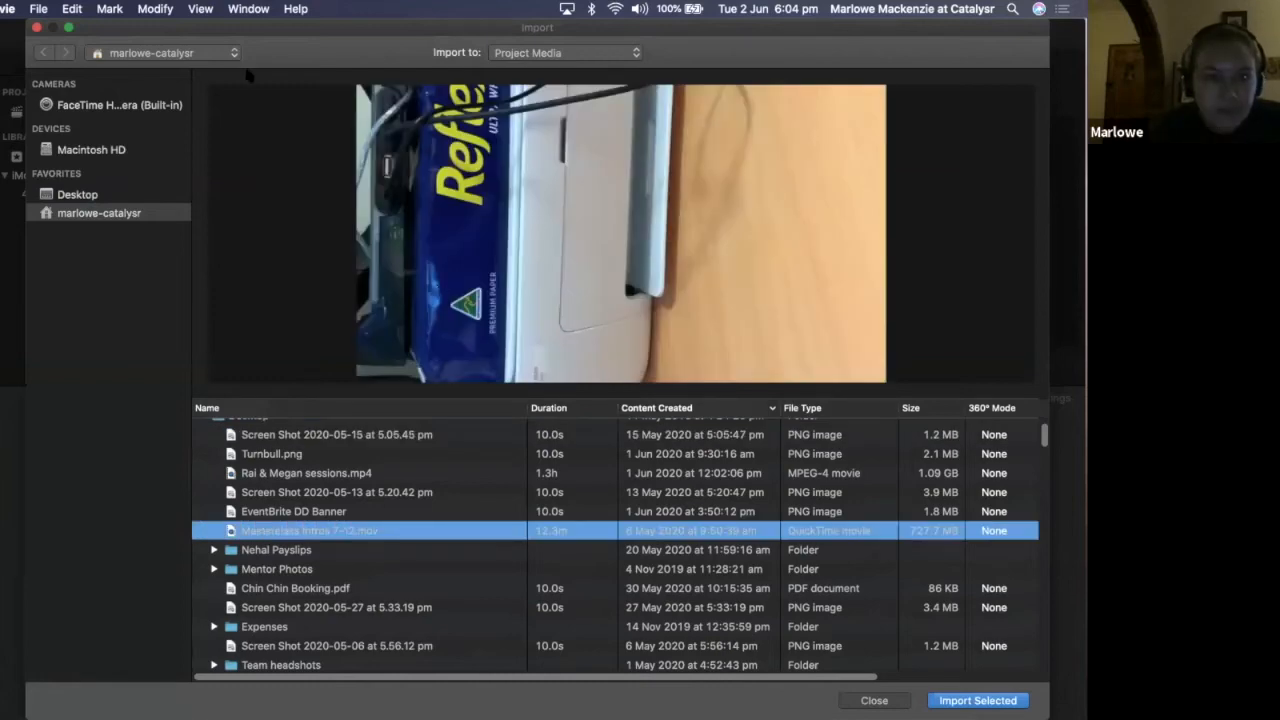
key("Return")
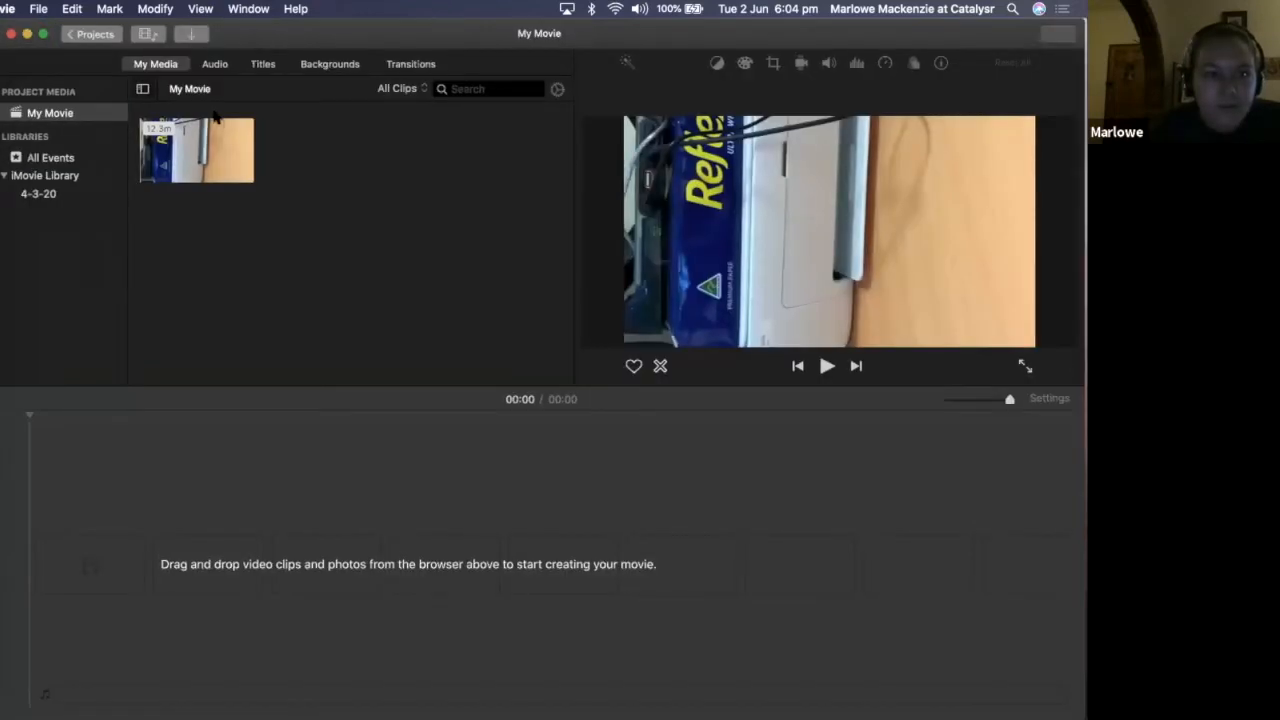
Import Video Outro.mp4 from the Desktop folder into My Movie's project media
left_click_drag(204, 43, 215, 116)
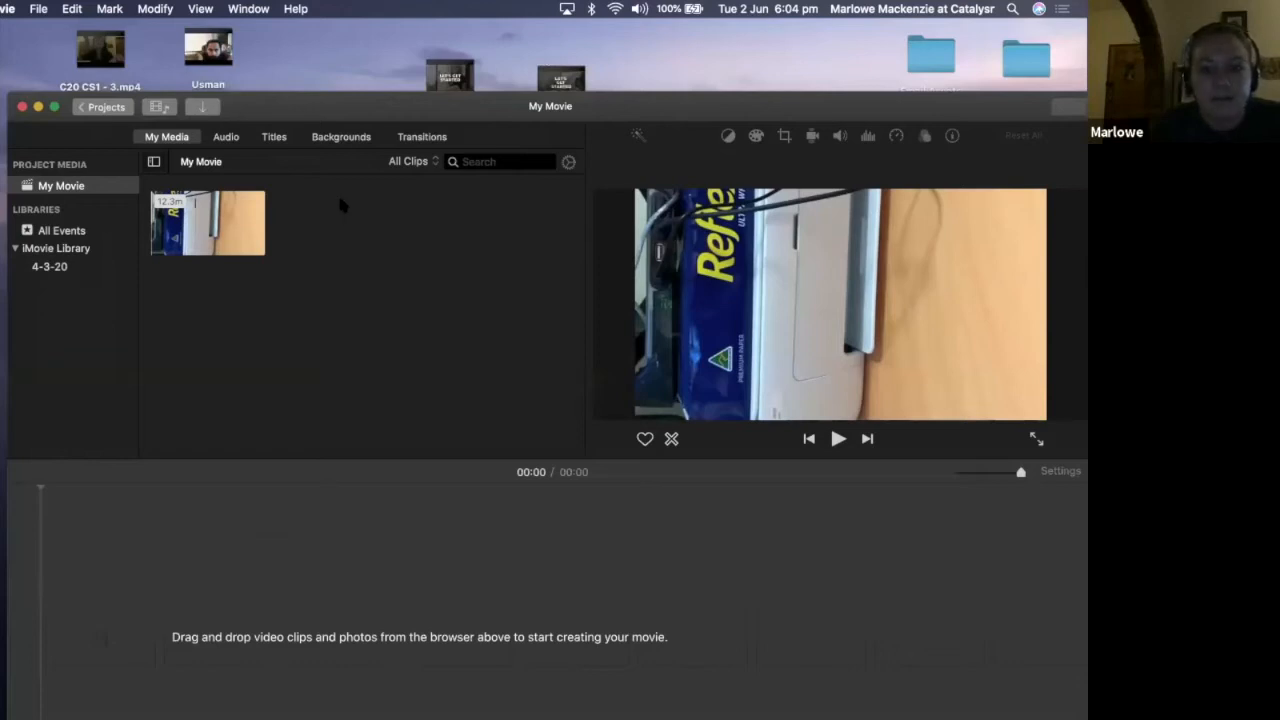
key("super+i")
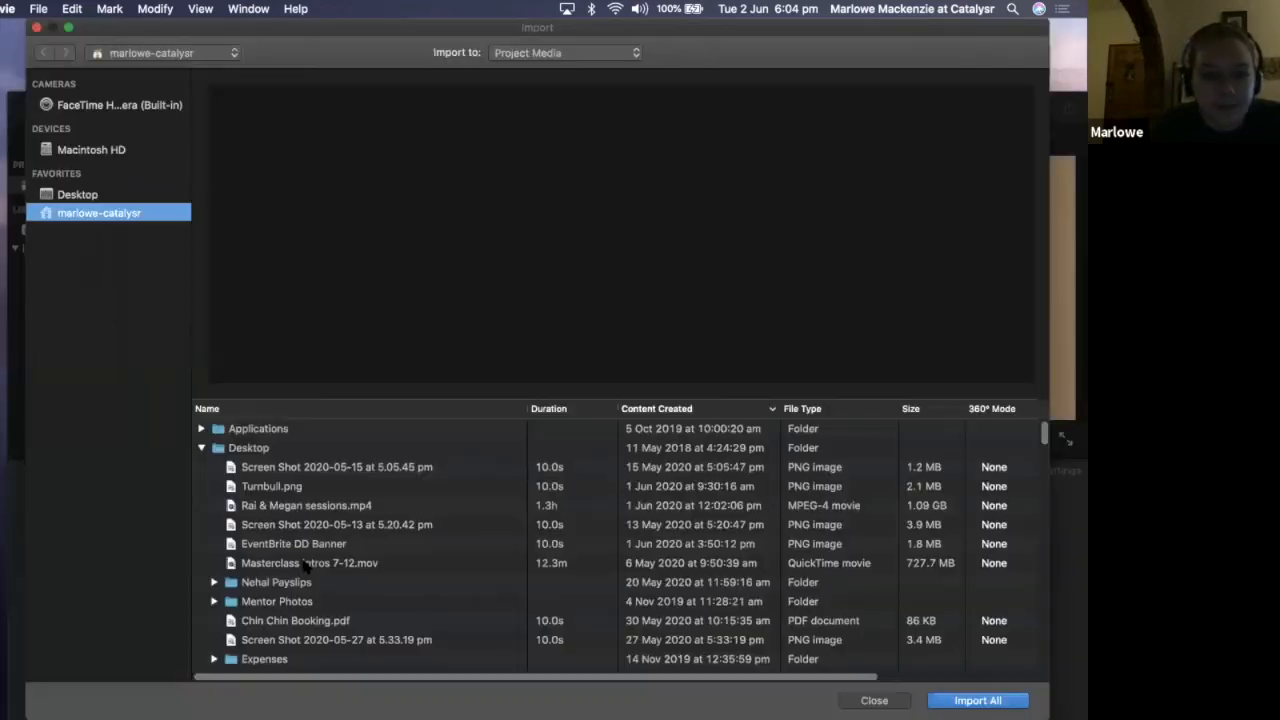
scroll(300, 665, "down", 5)
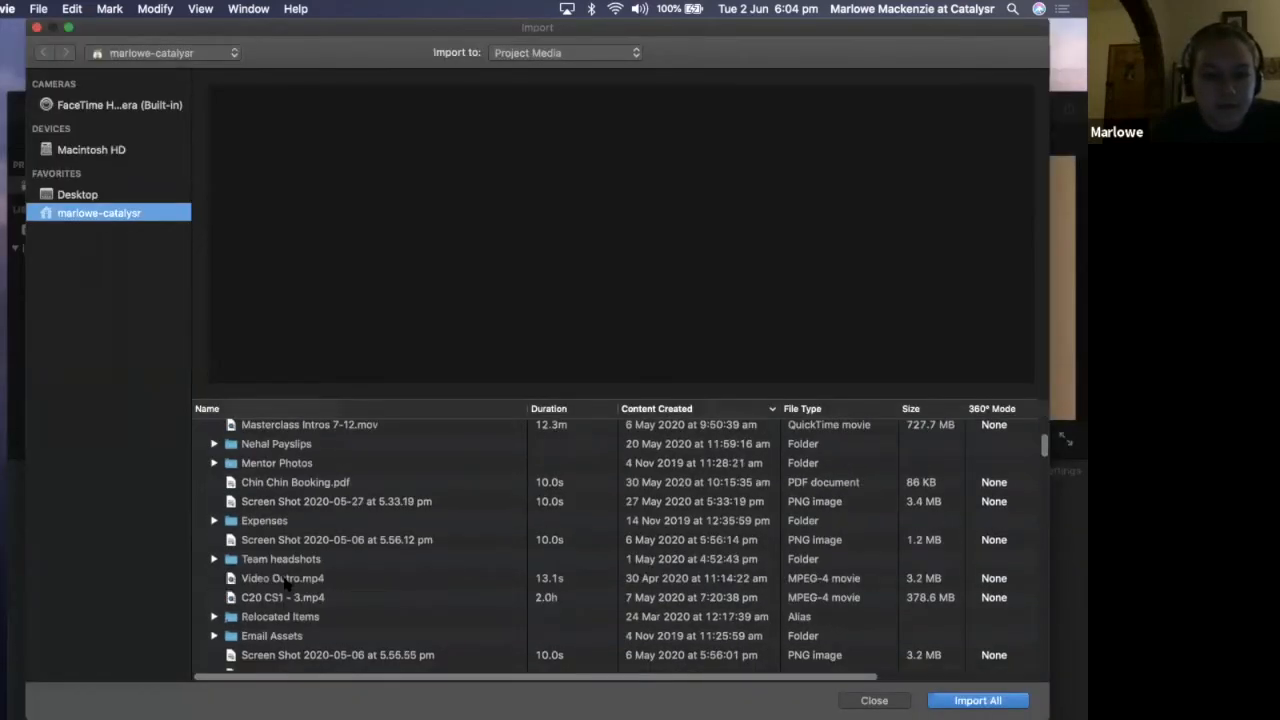
left_click(273, 578)
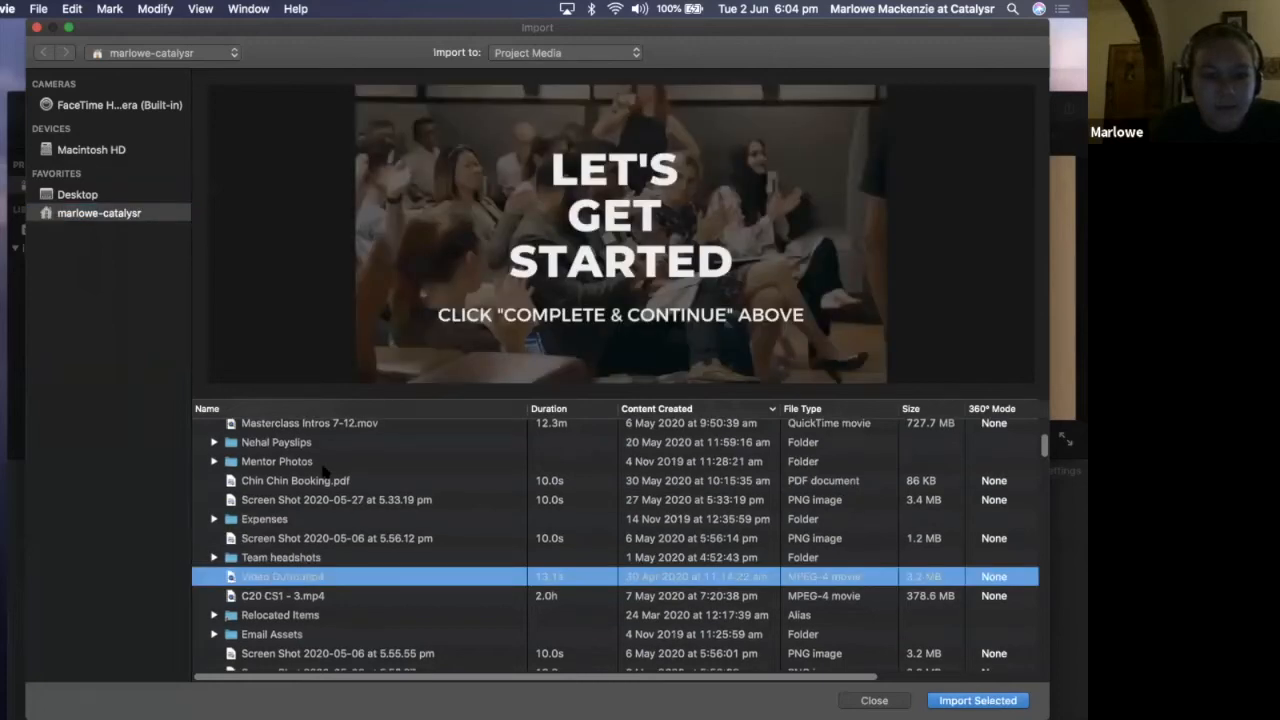
scroll(330, 481, "up", 1)
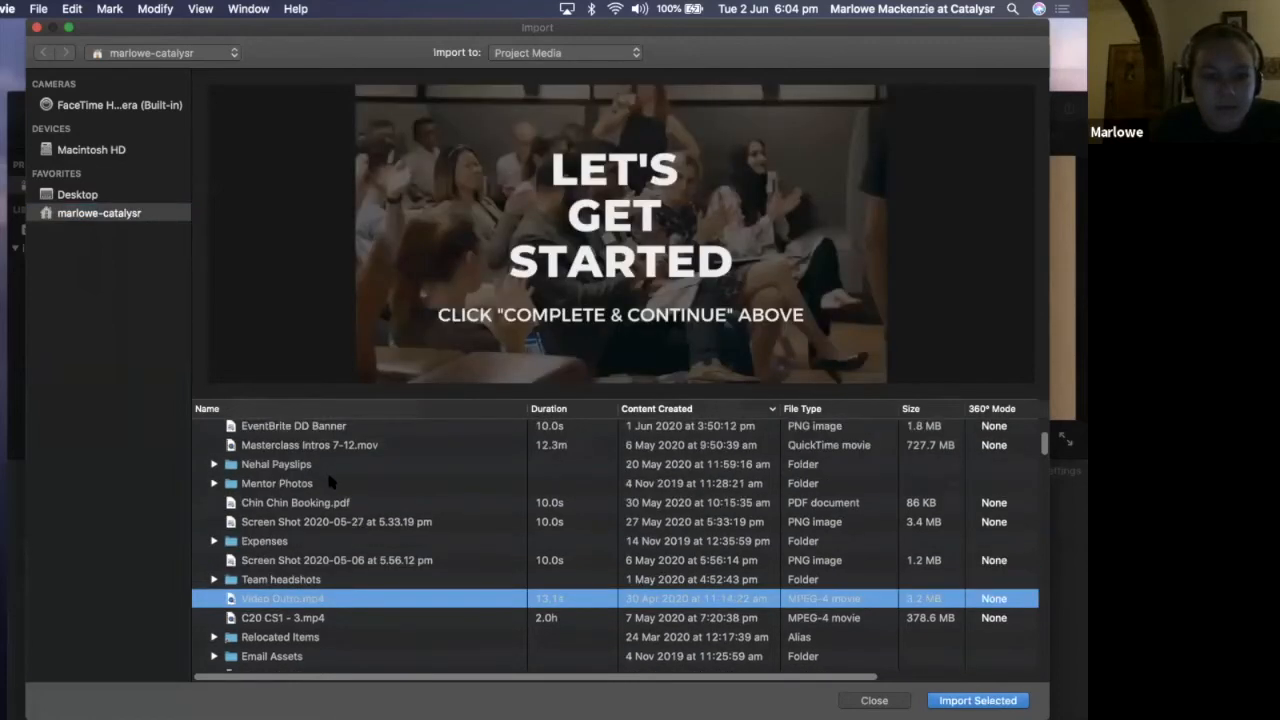
scroll(330, 482, "down", 1)
scroll(331, 483, "down", 5)
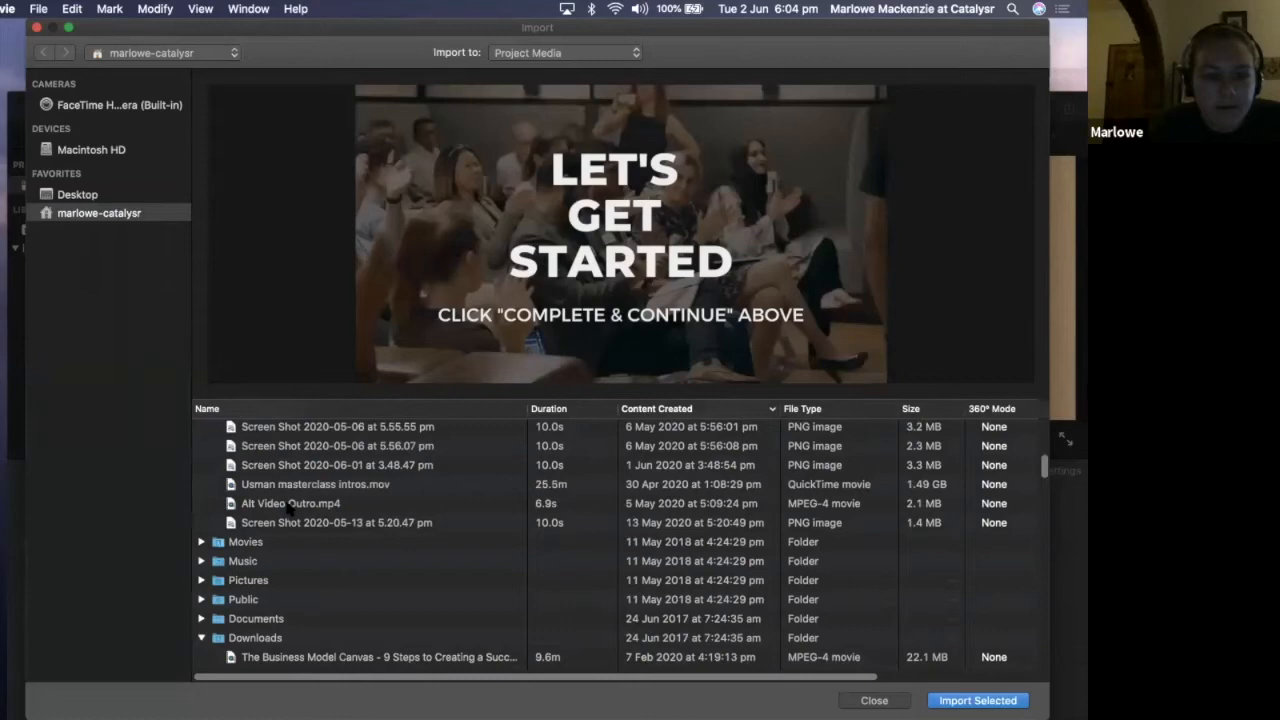
scroll(290, 508, "down", 2)
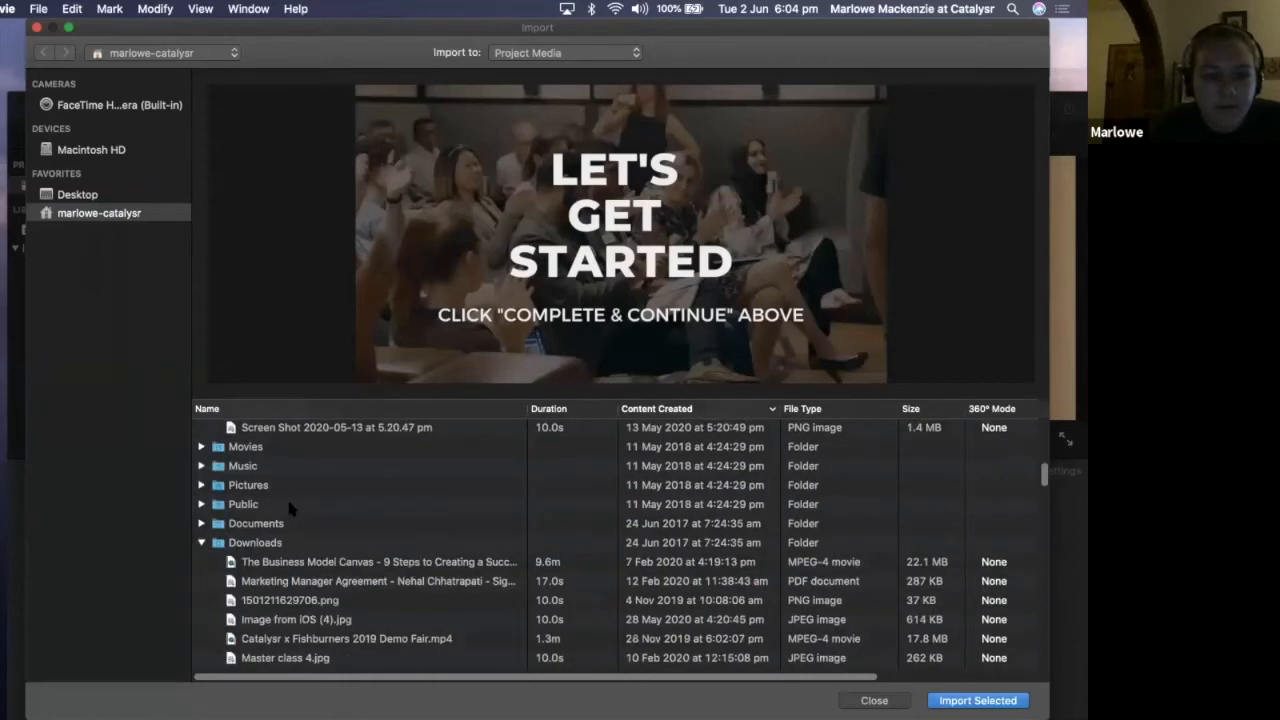
scroll(288, 509, "down", 1)
scroll(290, 508, "down", 2)
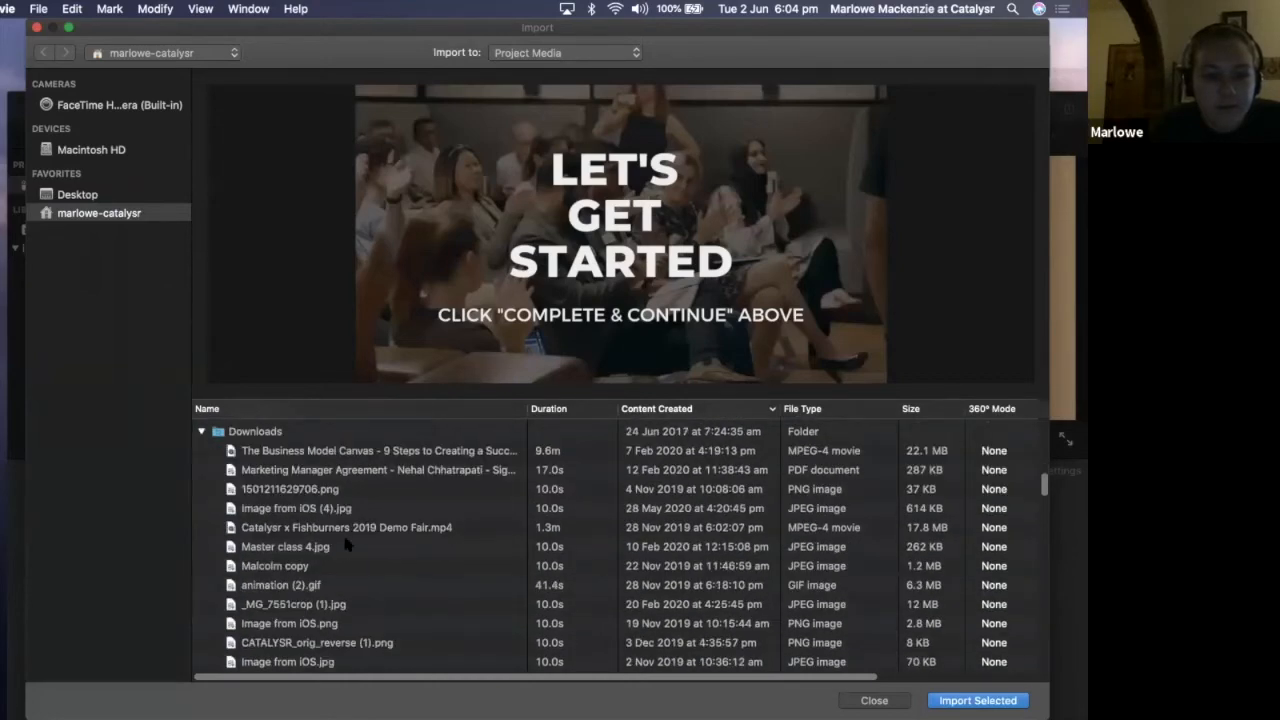
scroll(305, 570, "down", 3)
scroll(315, 580, "down", 4)
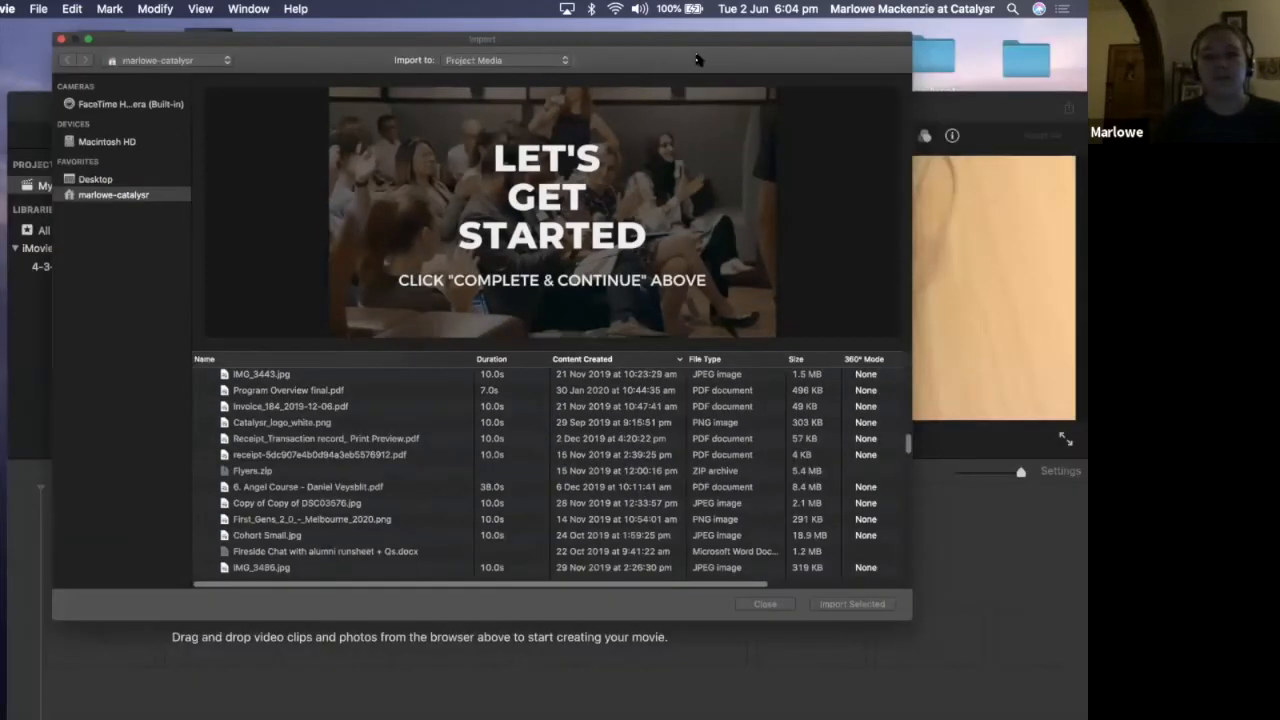
Move the iMovie window down to uncover the video files on the desktop
left_click_drag(701, 92, 683, 379)
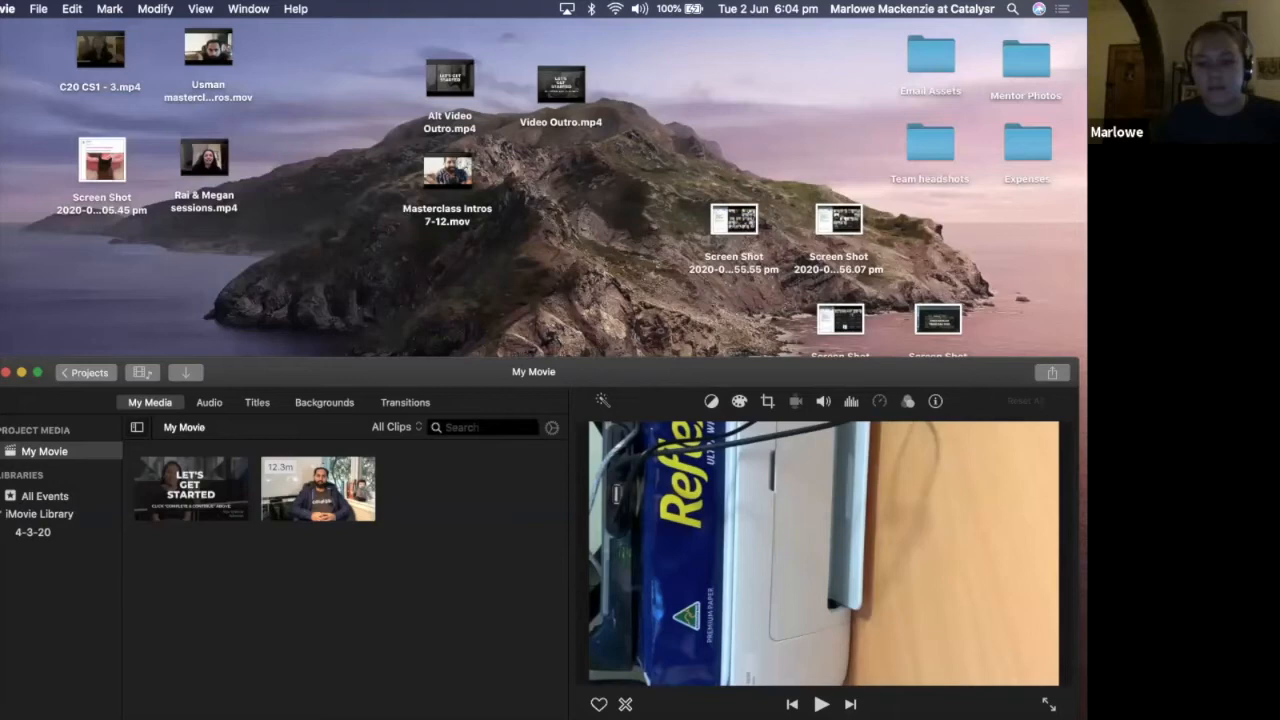
left_click_drag(683, 372, 658, 308)
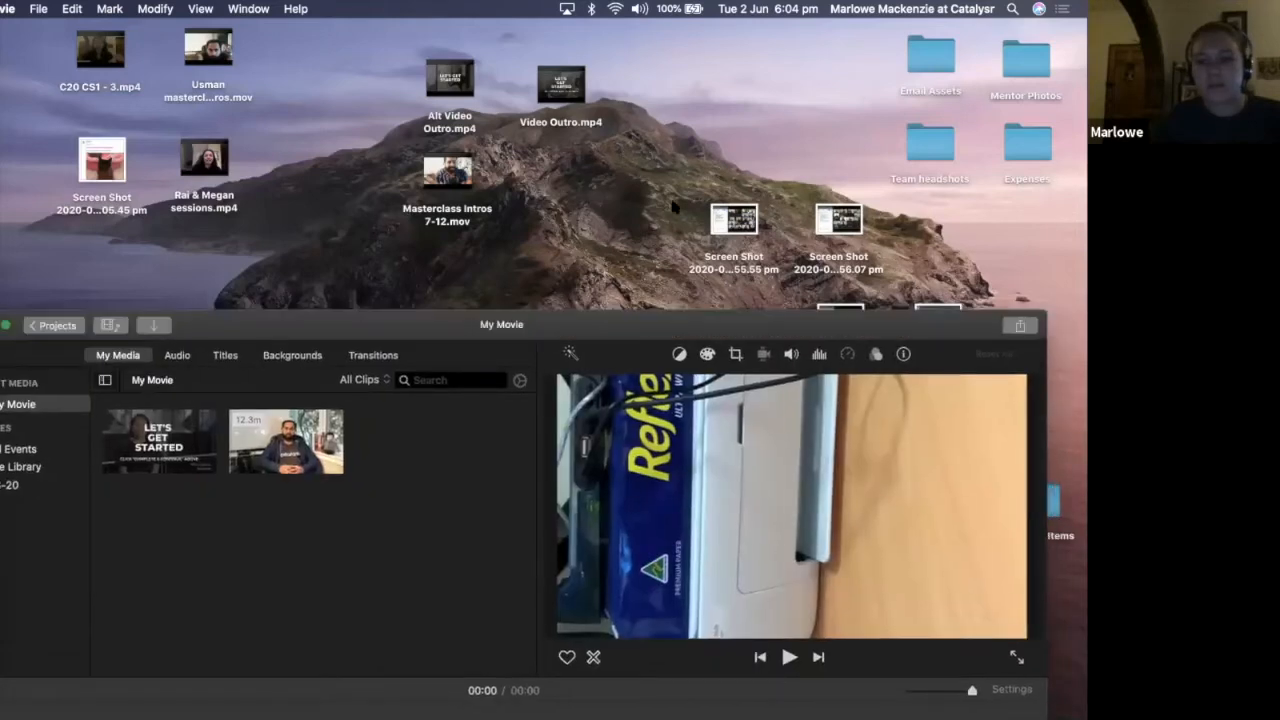
Move the iMovie window back up and name the new movie project "Test Pitch Video"
left_click_drag(640, 324, 681, 631)
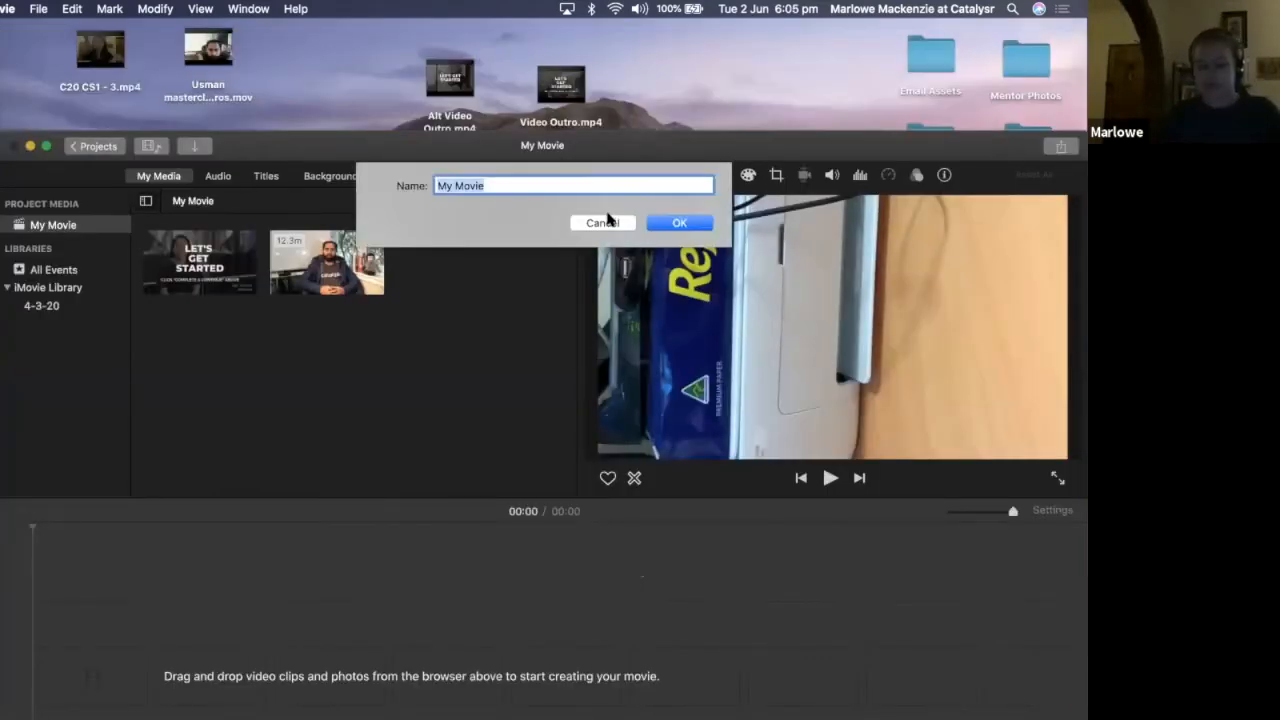
type("Test Pitch Video")
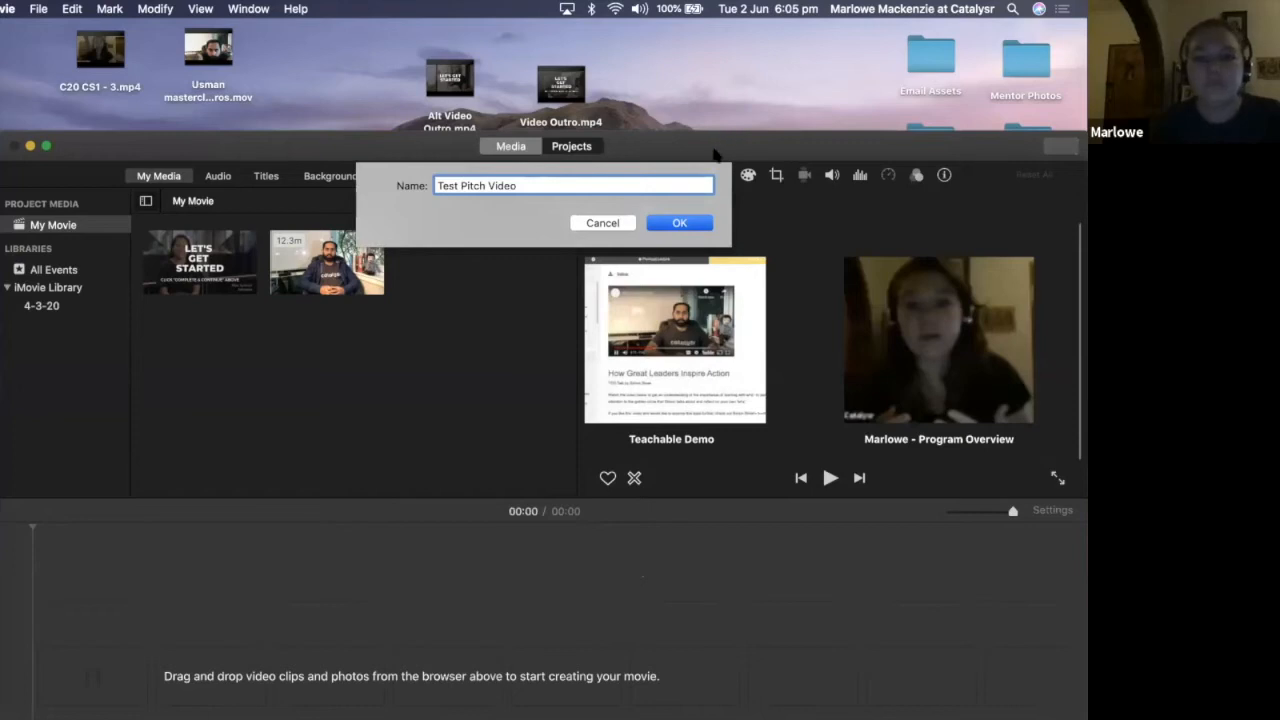
key("Return")
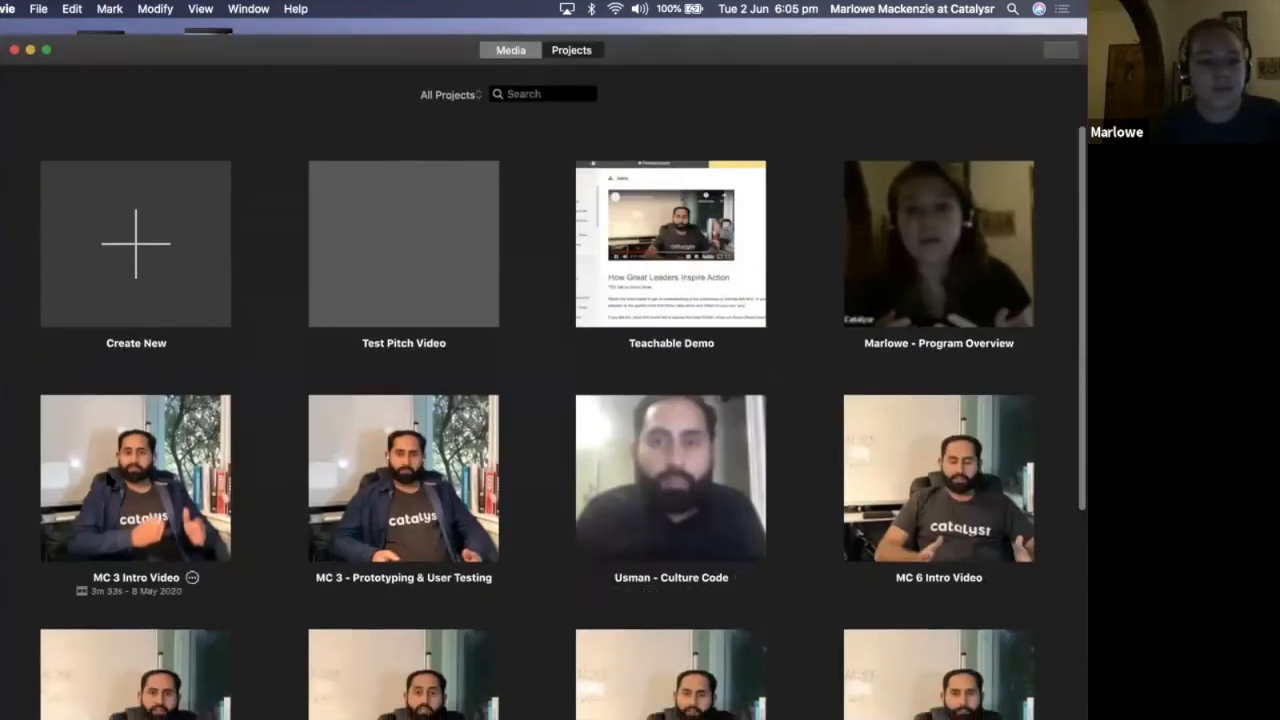
Open the MC 3 Intro Video project and view the Week 3 title clip at its start as an example
left_click(135, 478)
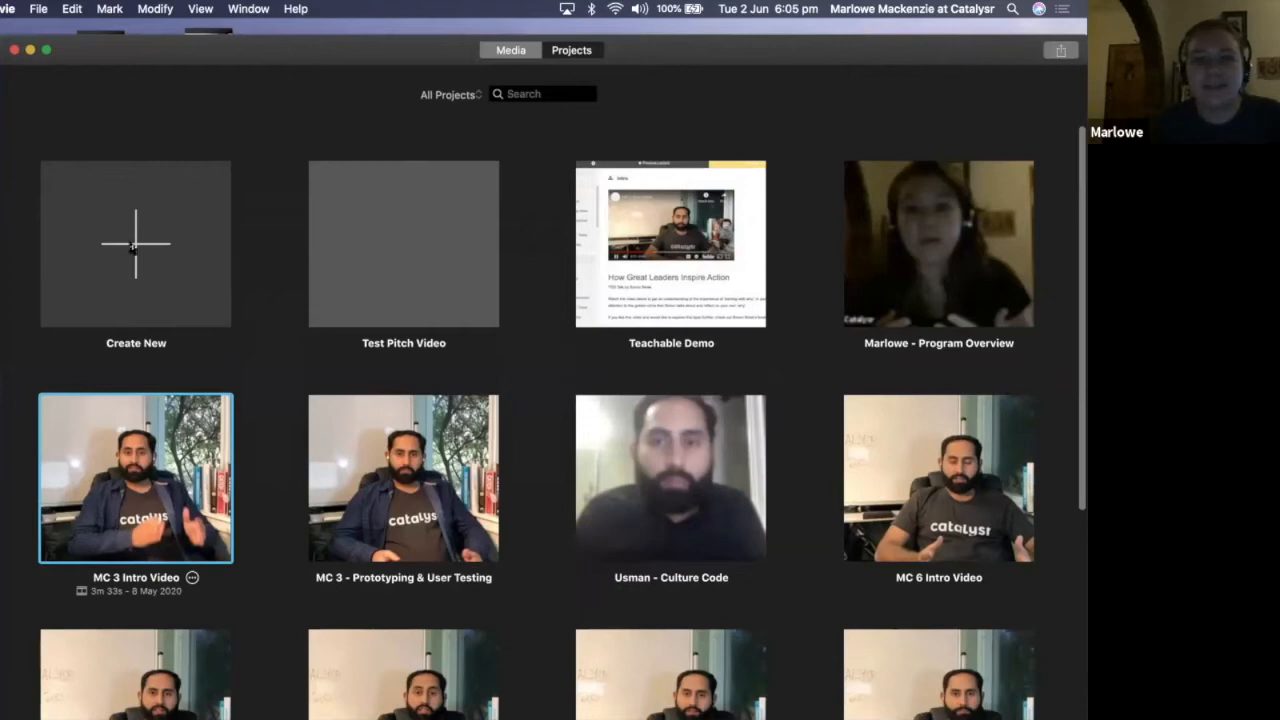
double_click(97, 577)
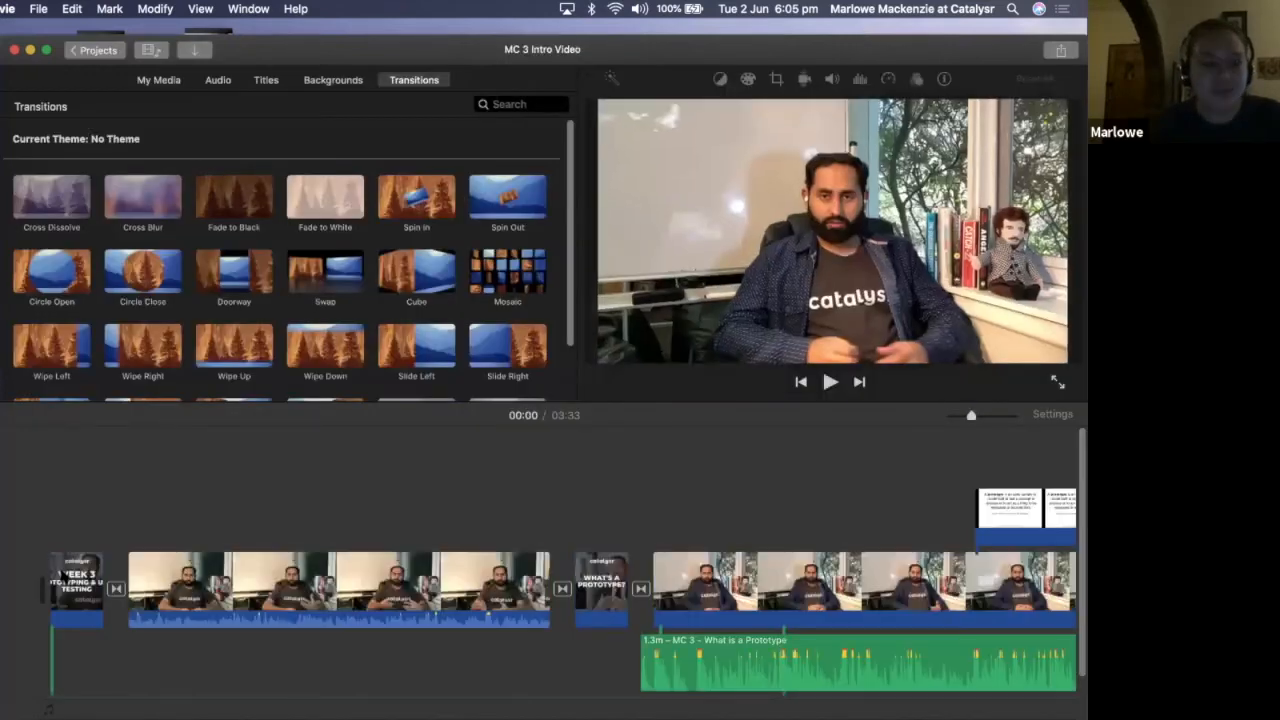
left_click(61, 590)
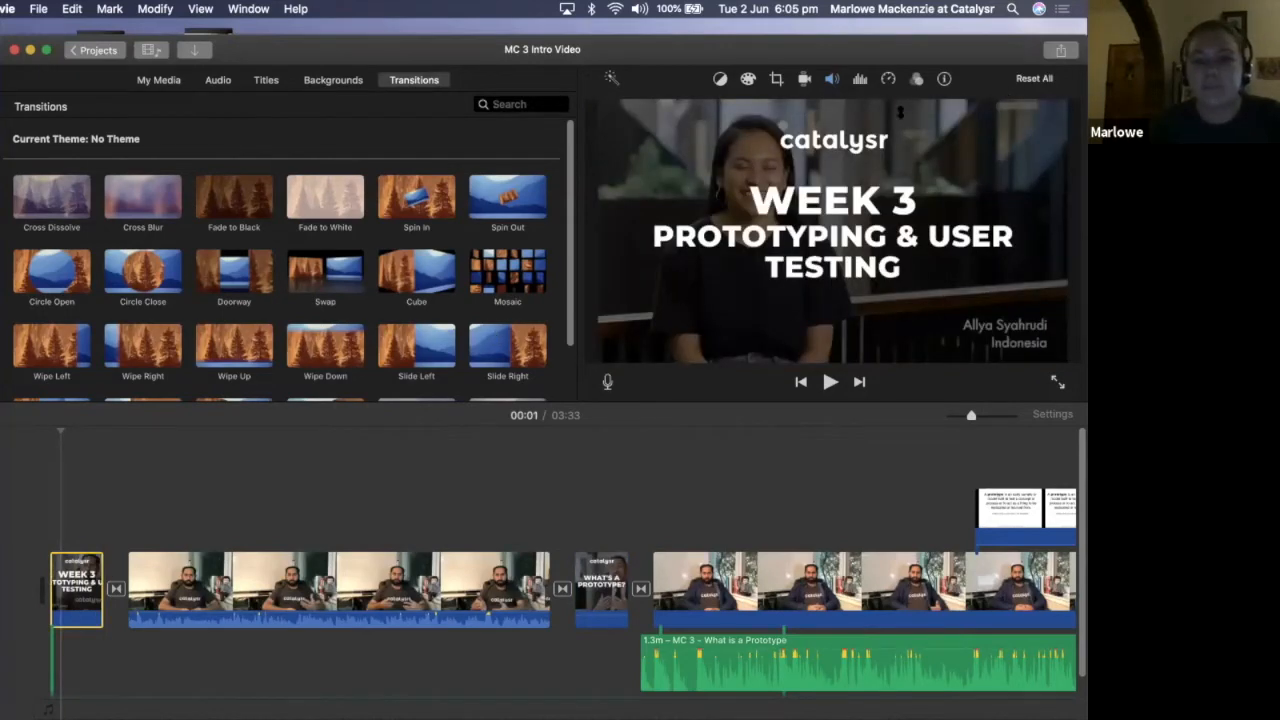
Return to the Test Pitch Video project and place the "Let's Get Started" clip at the start of its timeline
left_click_drag(862, 45, 884, 103)
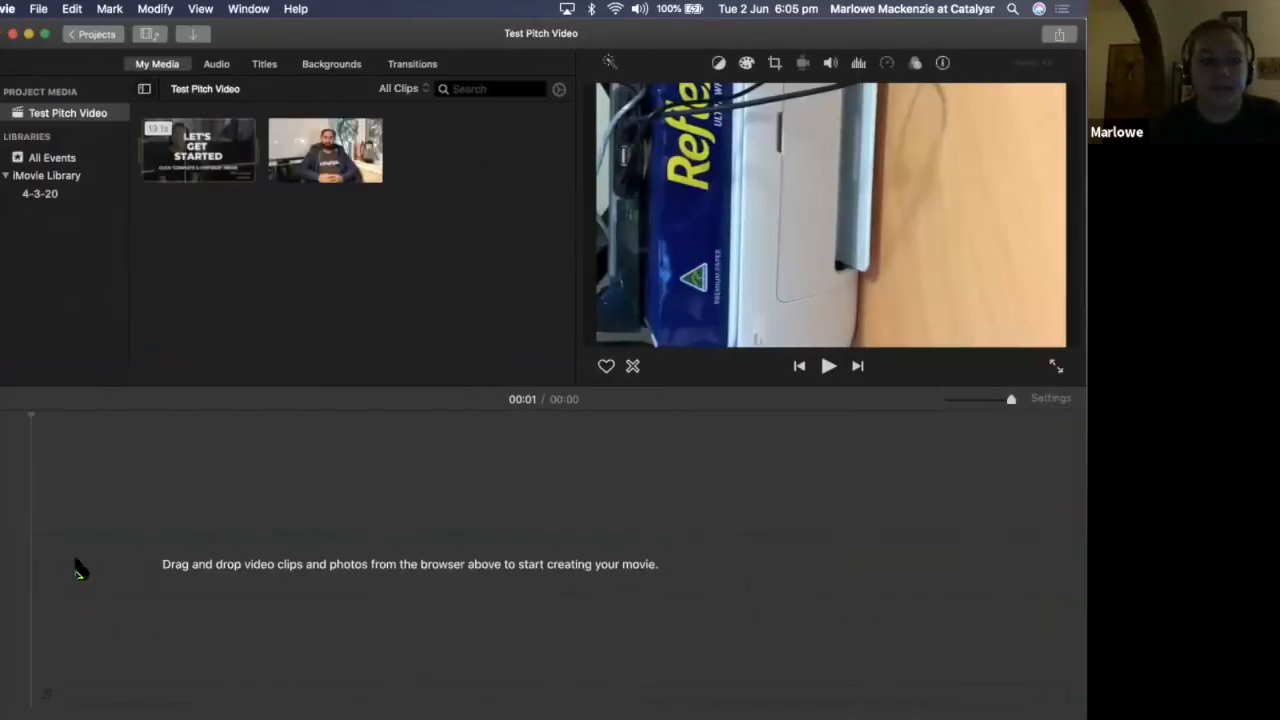
left_click_drag(185, 150, 98, 584)
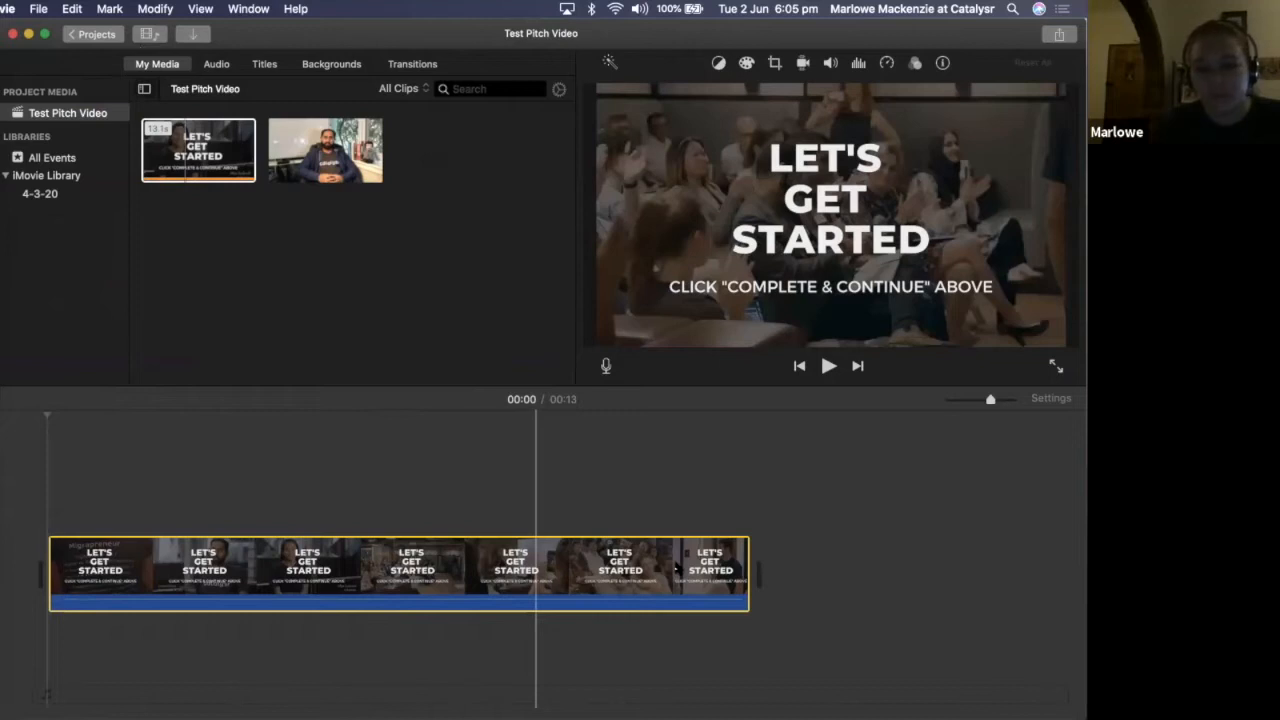
Play back the last few seconds of the "Let's Get Started" clip to look for a cutting point
left_click(676, 568)
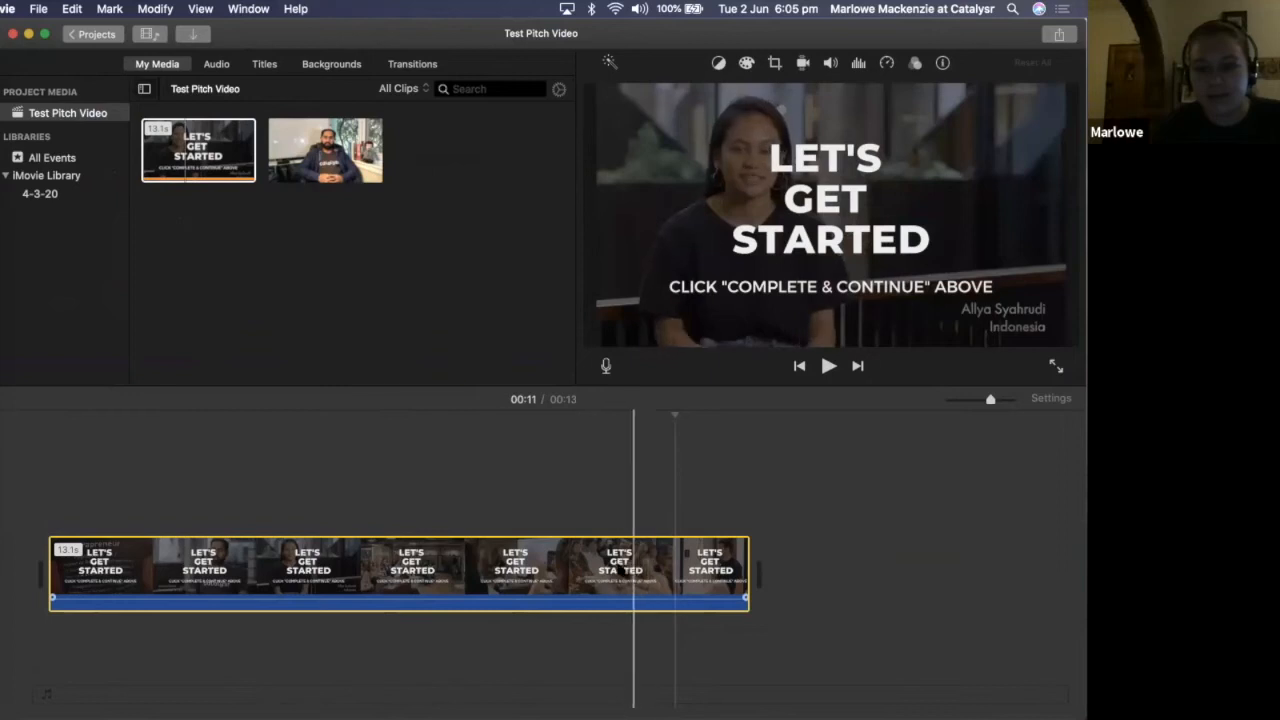
left_click(619, 569)
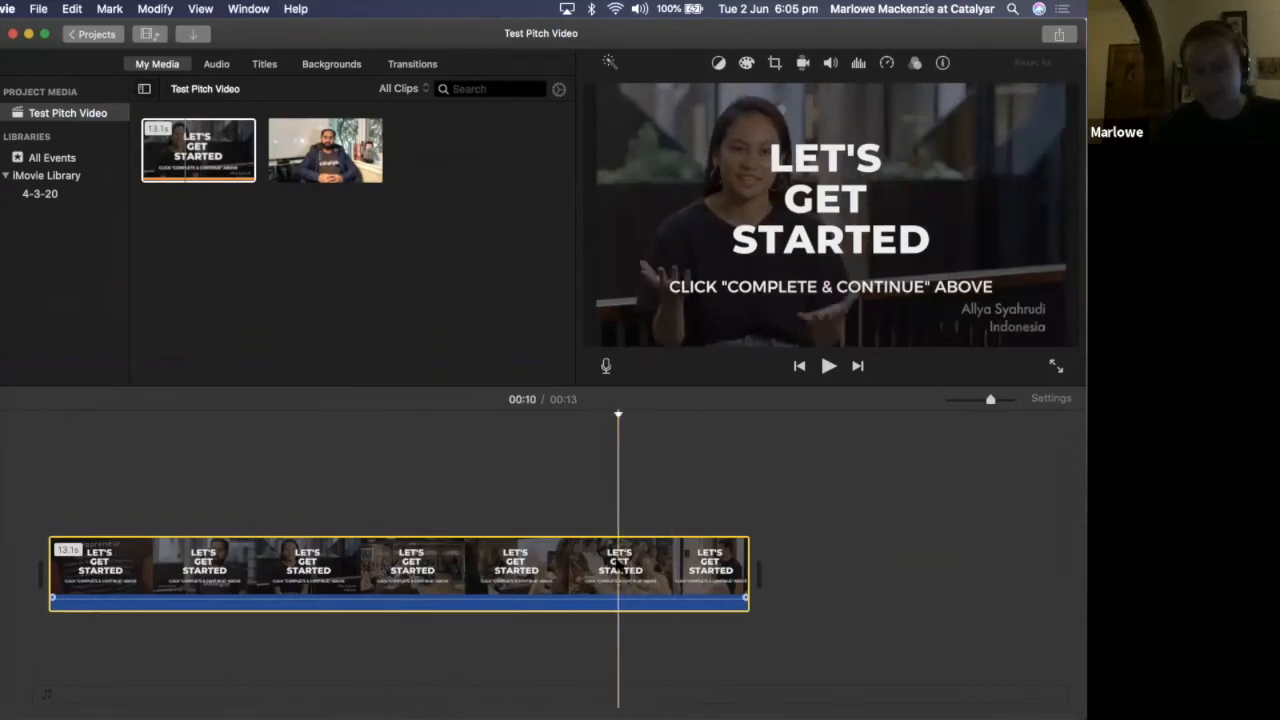
key("space")
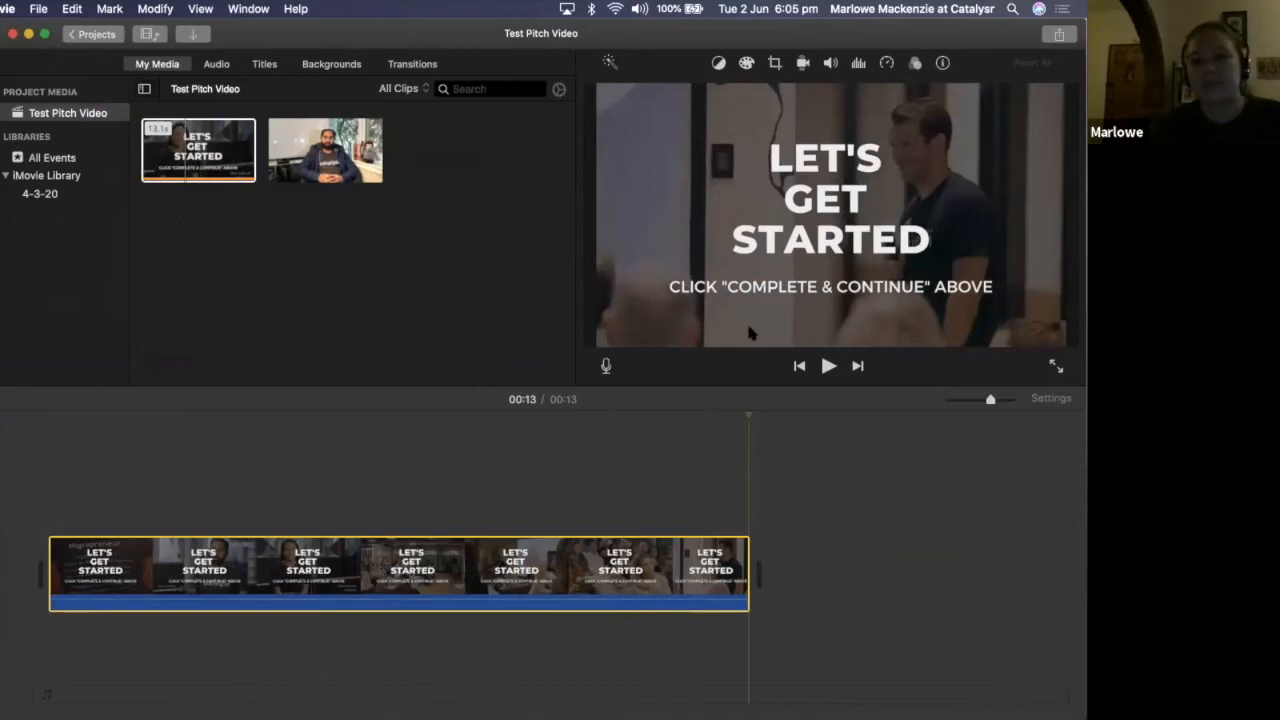
left_click(657, 557)
key("space")
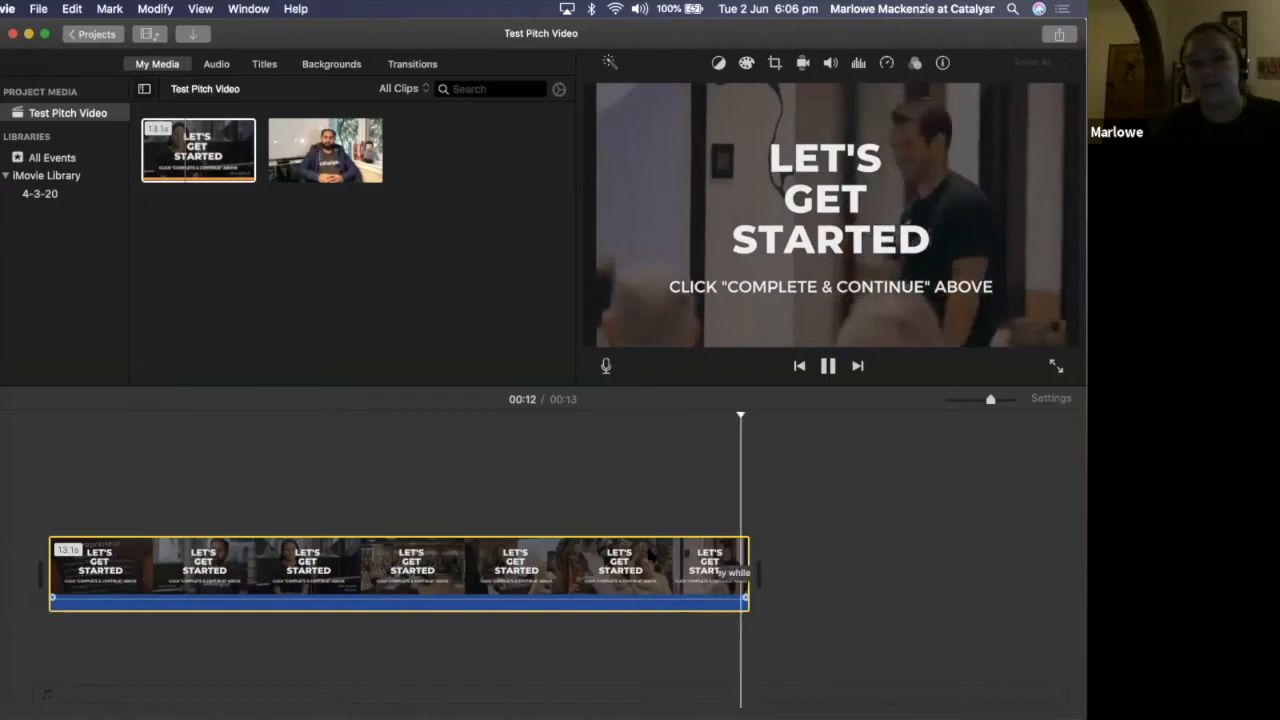
key("space")
Split the "Let's Get Started" clip at the 00:11 mark
left_click(650, 555)
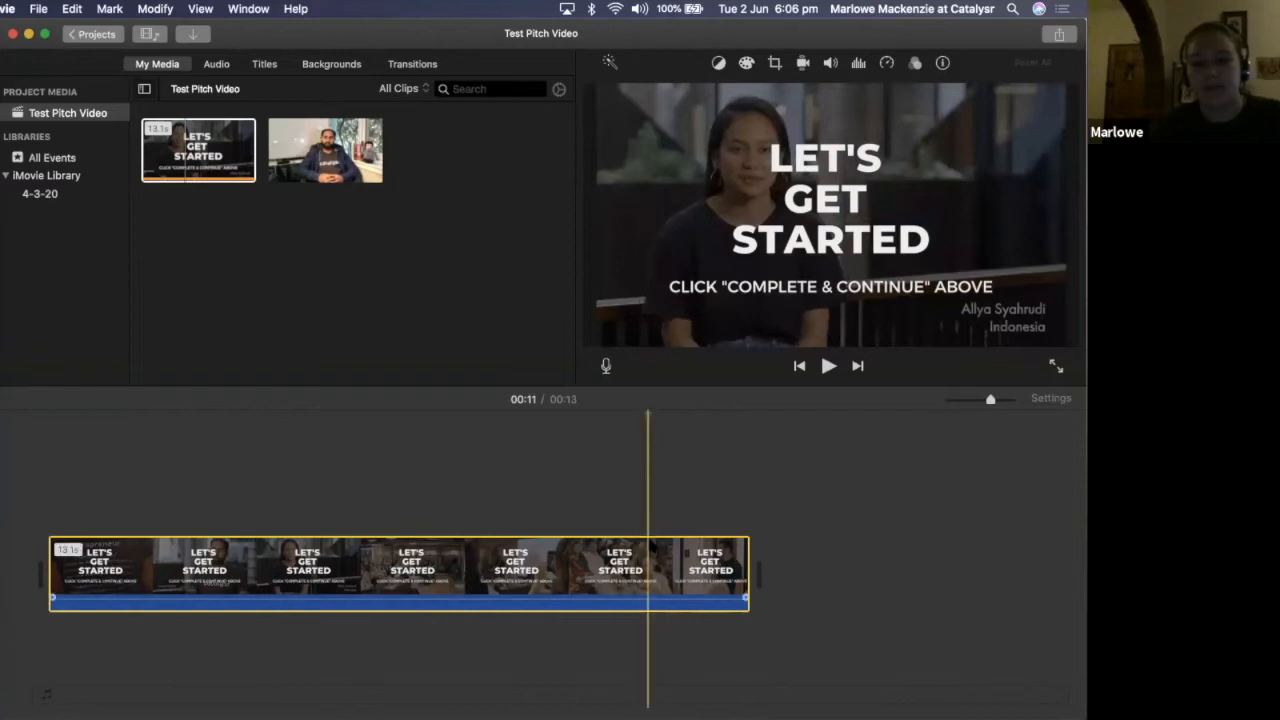
right_click(654, 546)
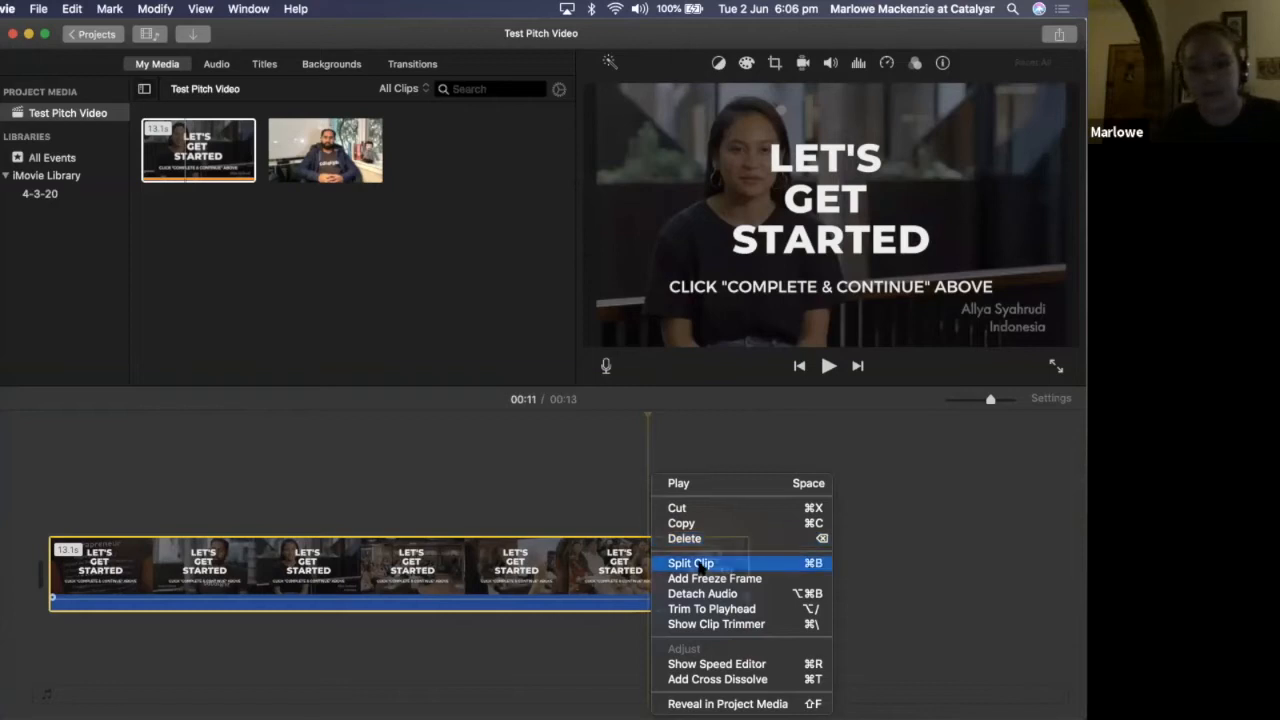
left_click(700, 565)
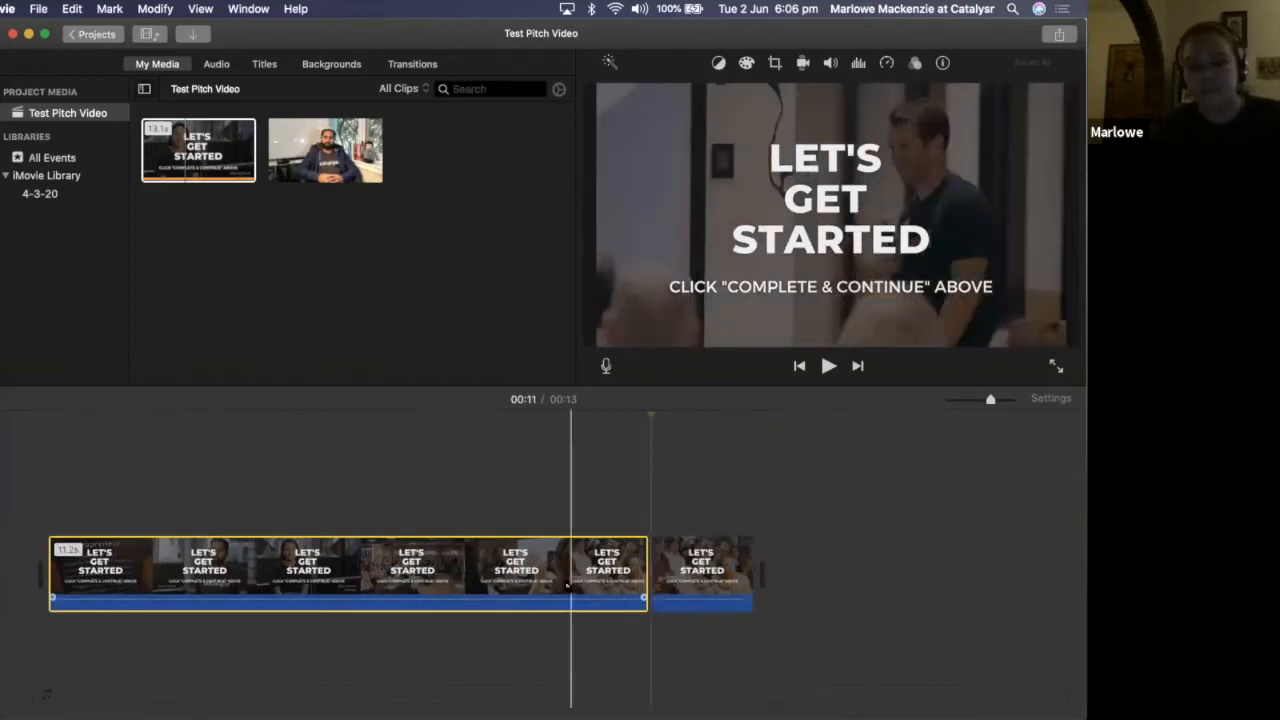
Play across the split, delete the longer first part of the clip and play back the remaining piece
left_click(566, 592)
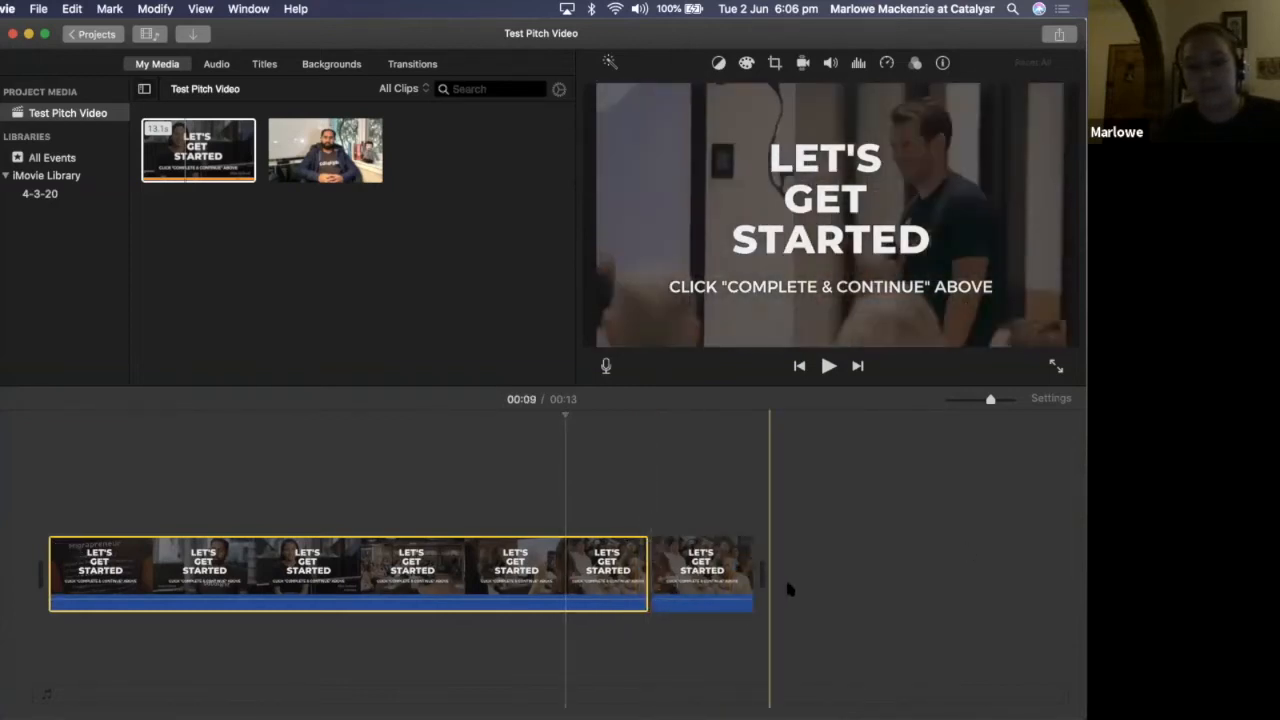
key("space")
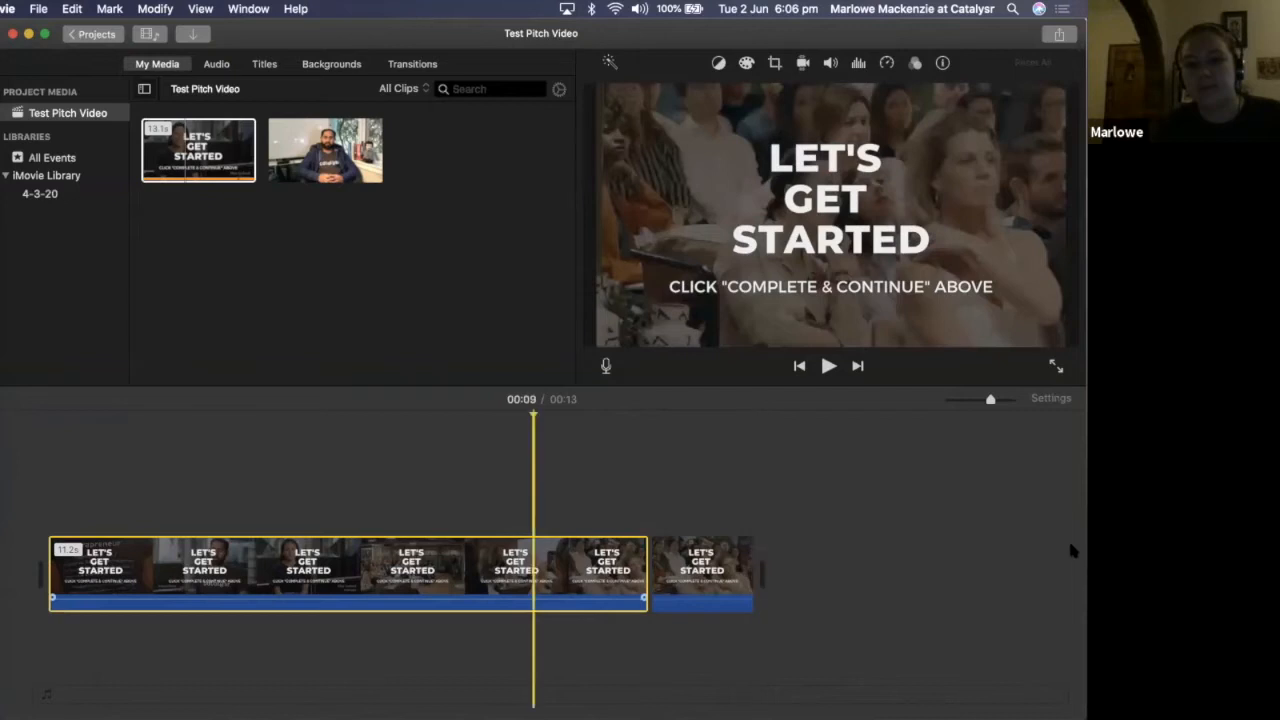
key("space")
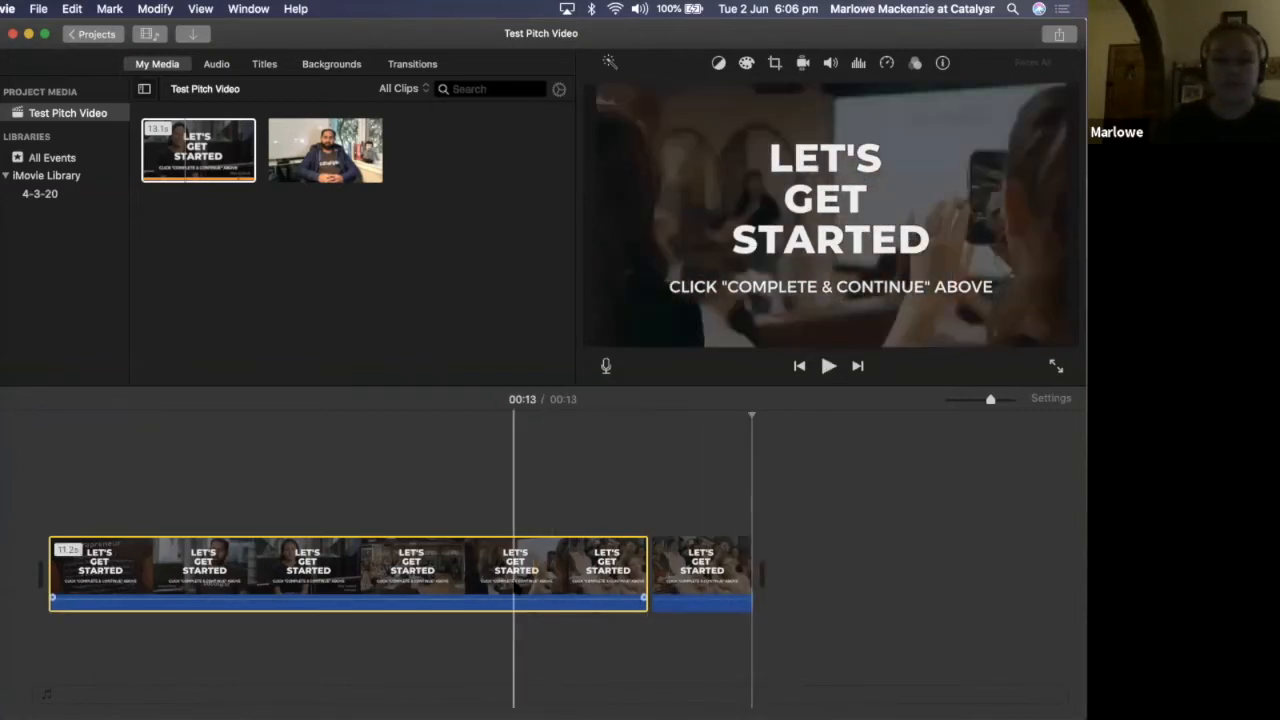
left_click(594, 578)
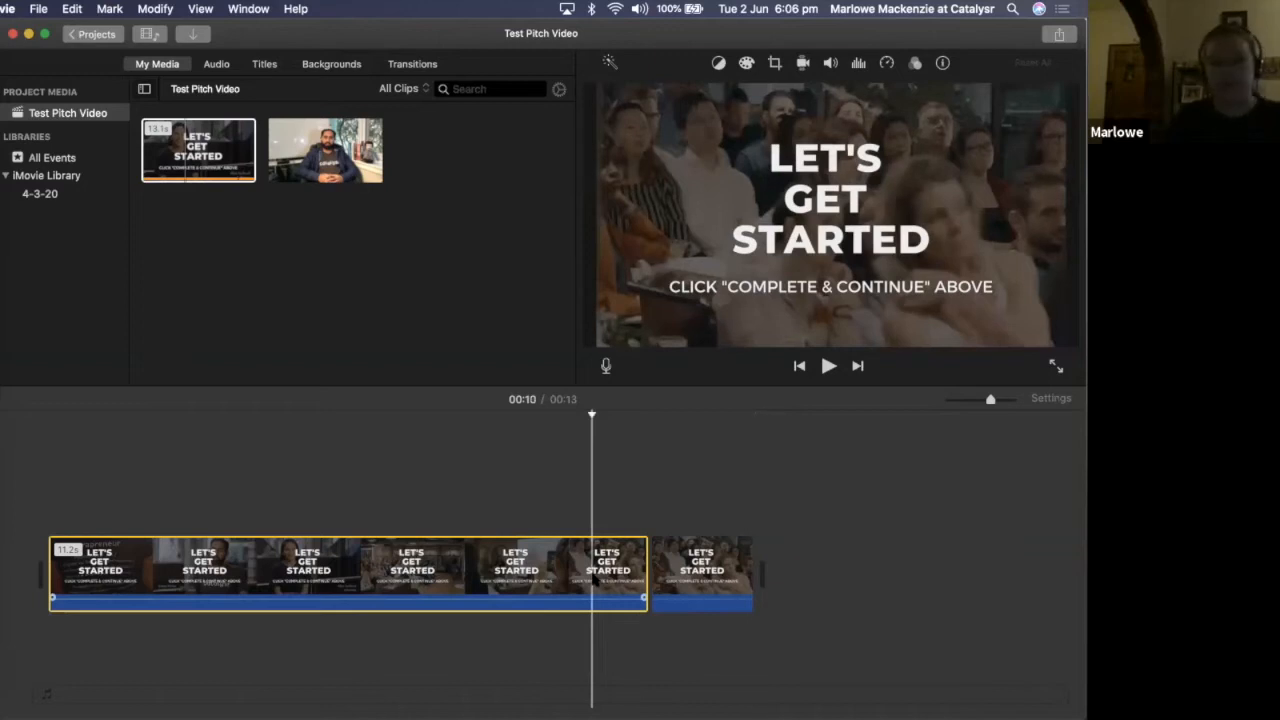
key("Delete")
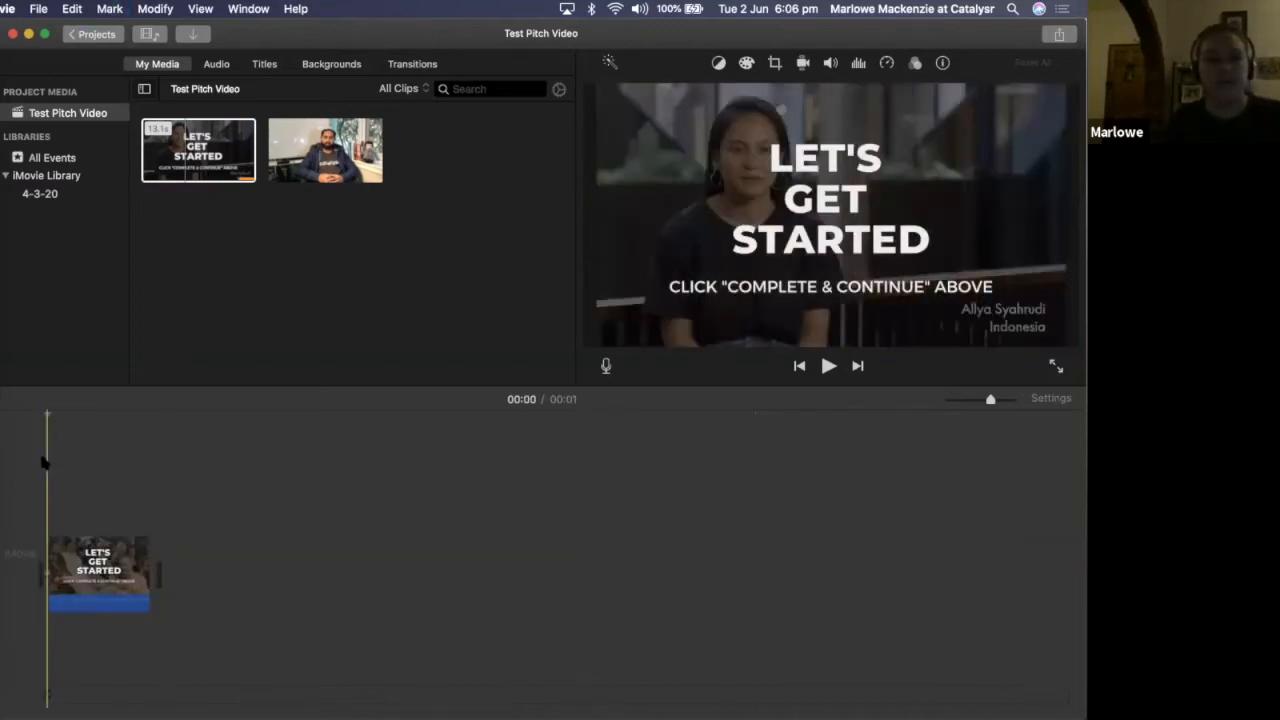
key("space")
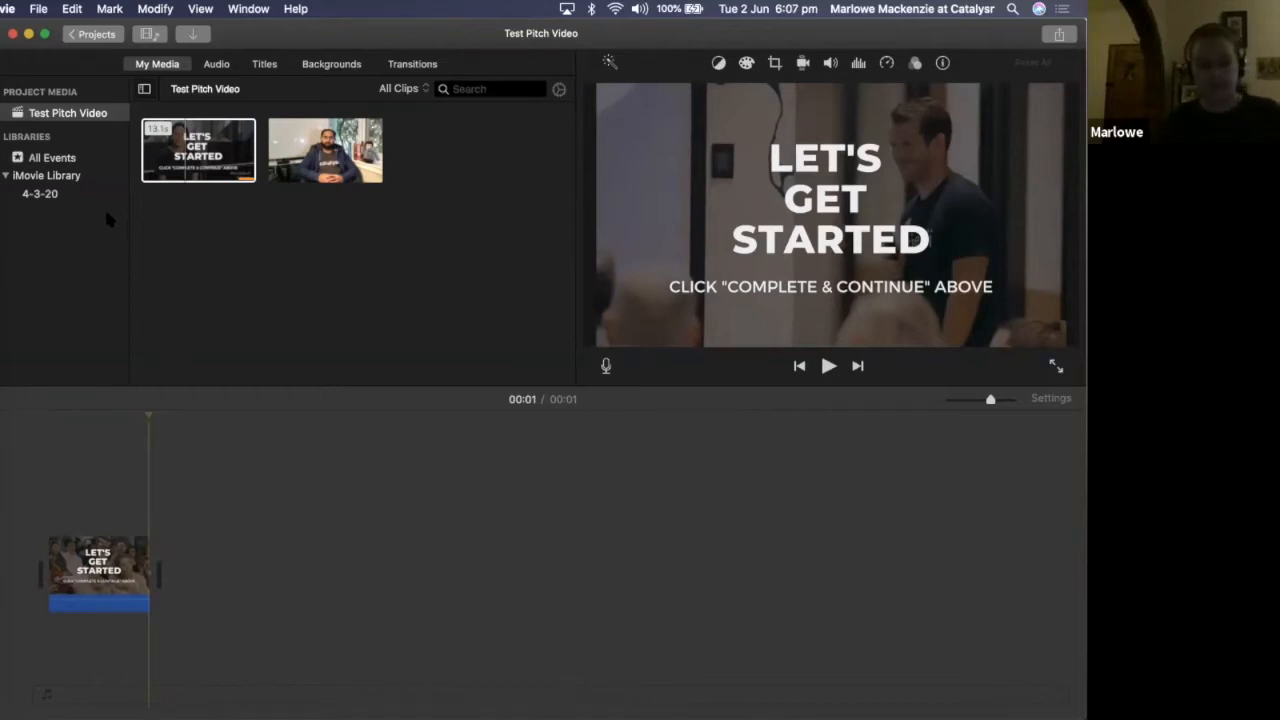
Undo the deletion of the first part and the split of the "Let's Get Started" clip
key("super+z")
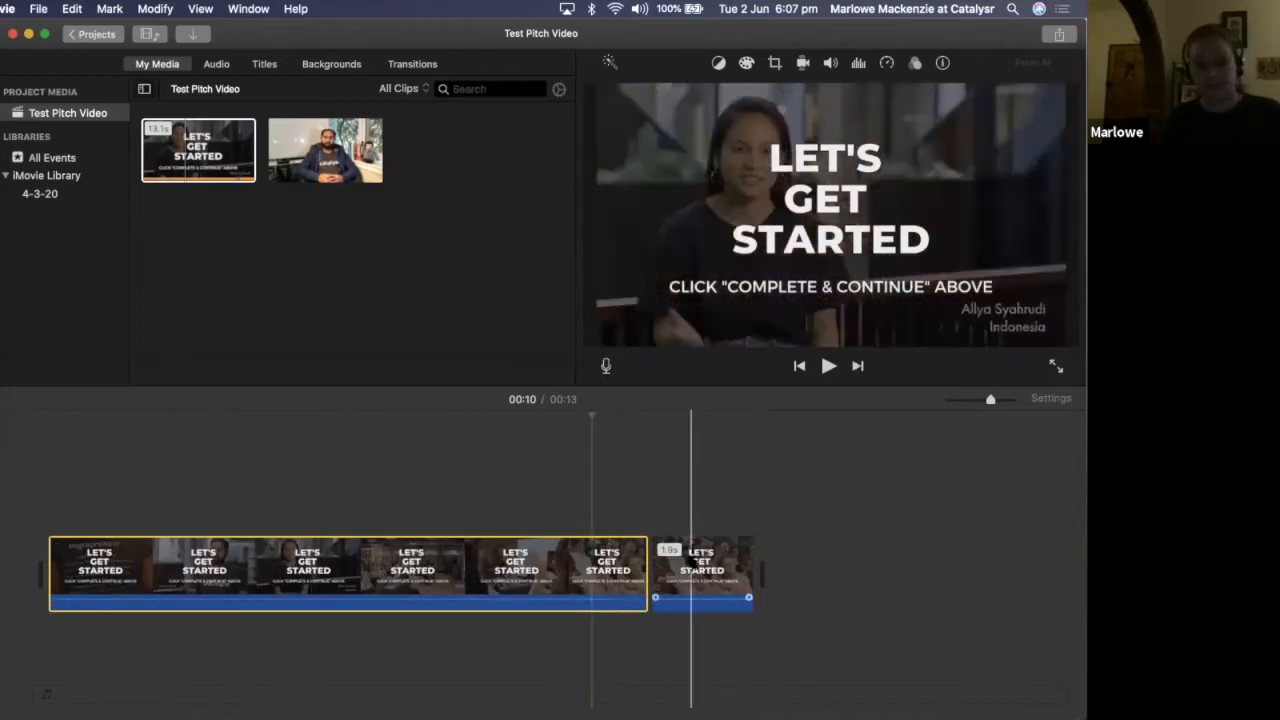
left_click(934, 597)
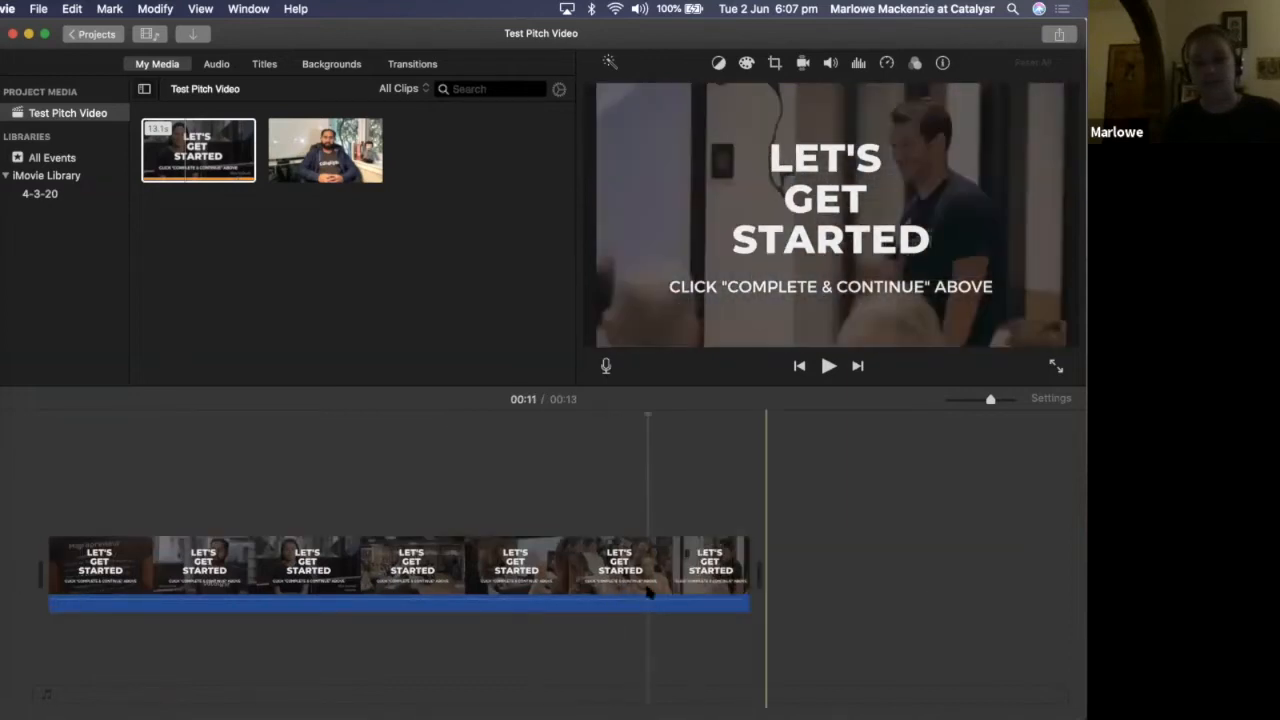
Split the "Let's Get Started" clip at the 00:08 mark and delete its first part from the timeline
left_click(537, 600)
left_click(295, 600)
left_click(600, 602)
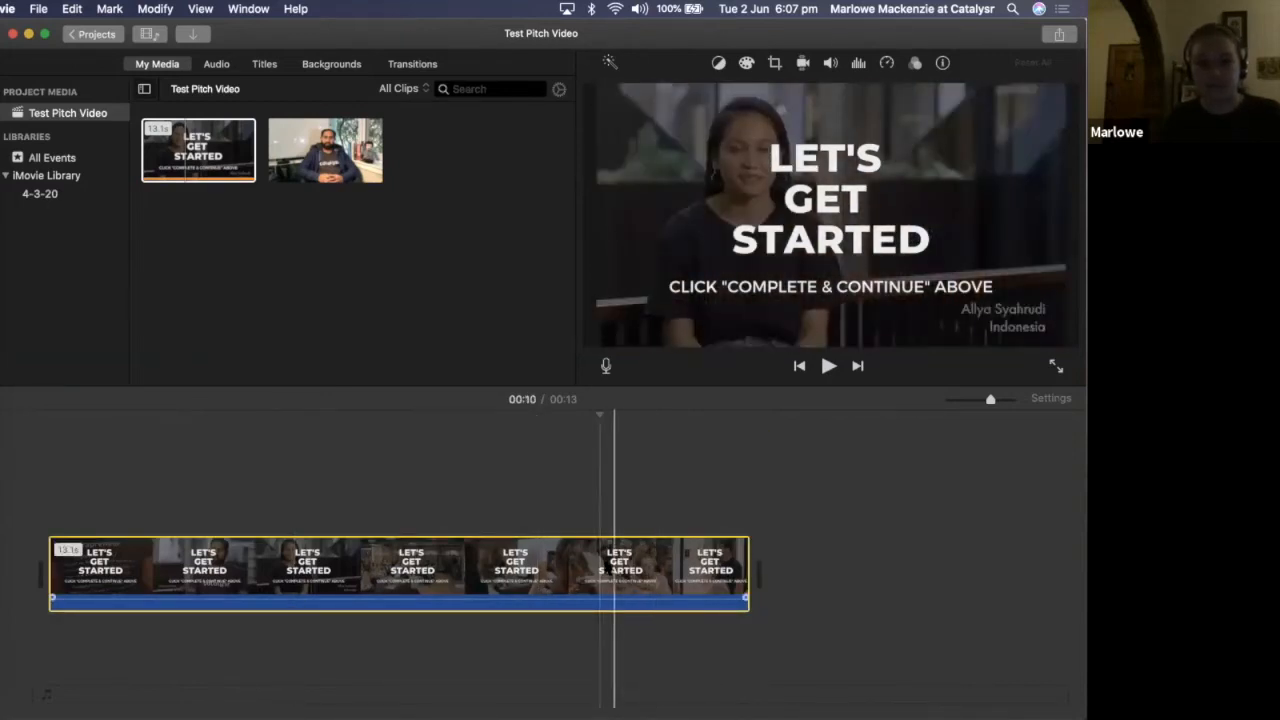
left_click(580, 568)
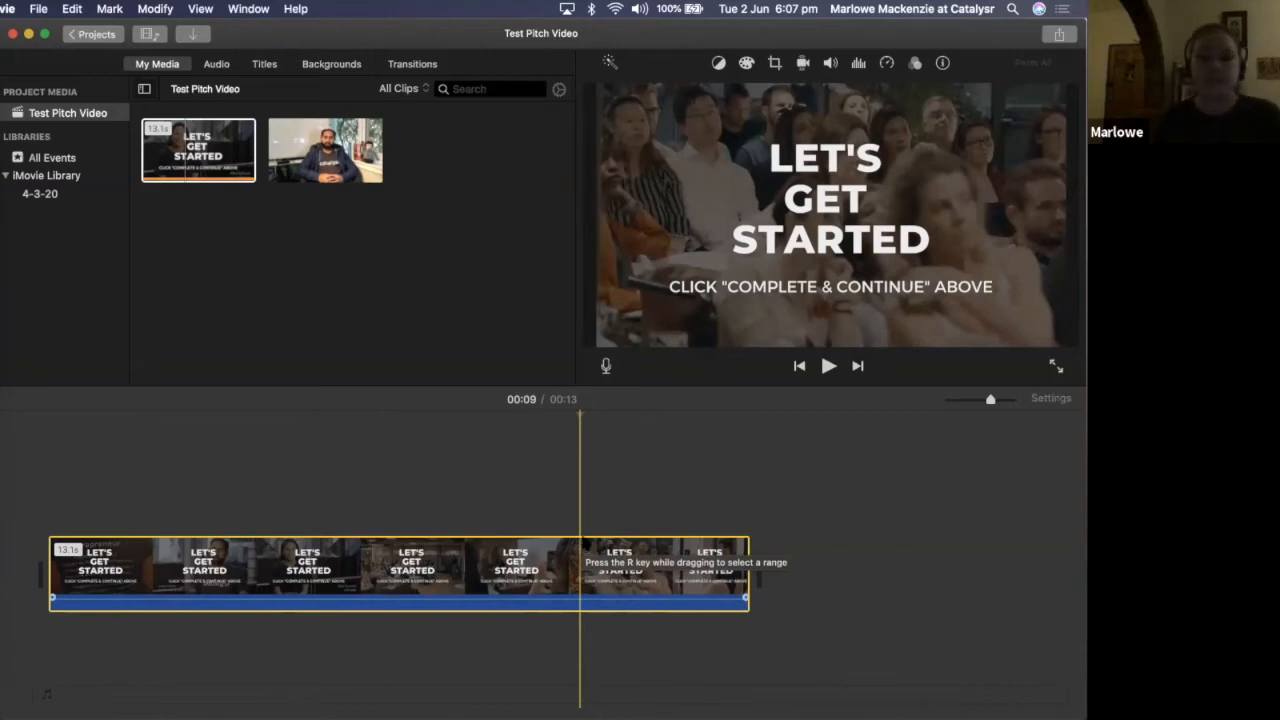
left_click(565, 558)
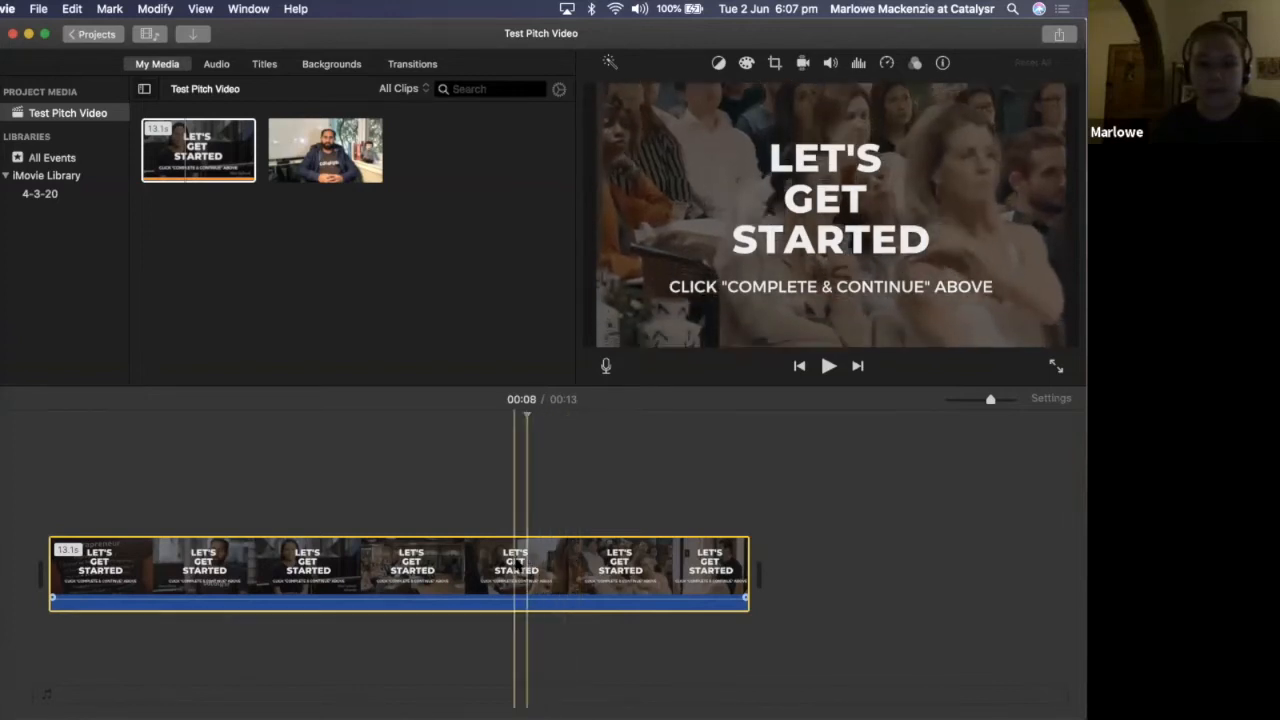
right_click(527, 565)
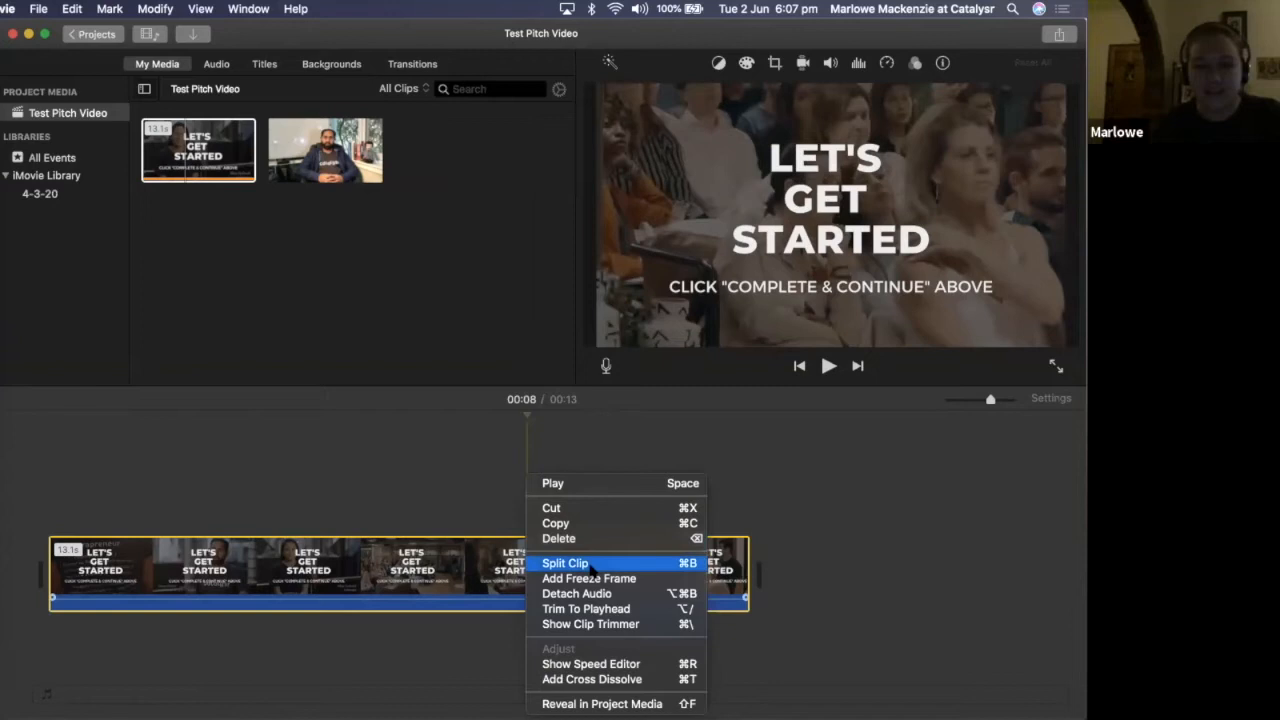
left_click(590, 566)
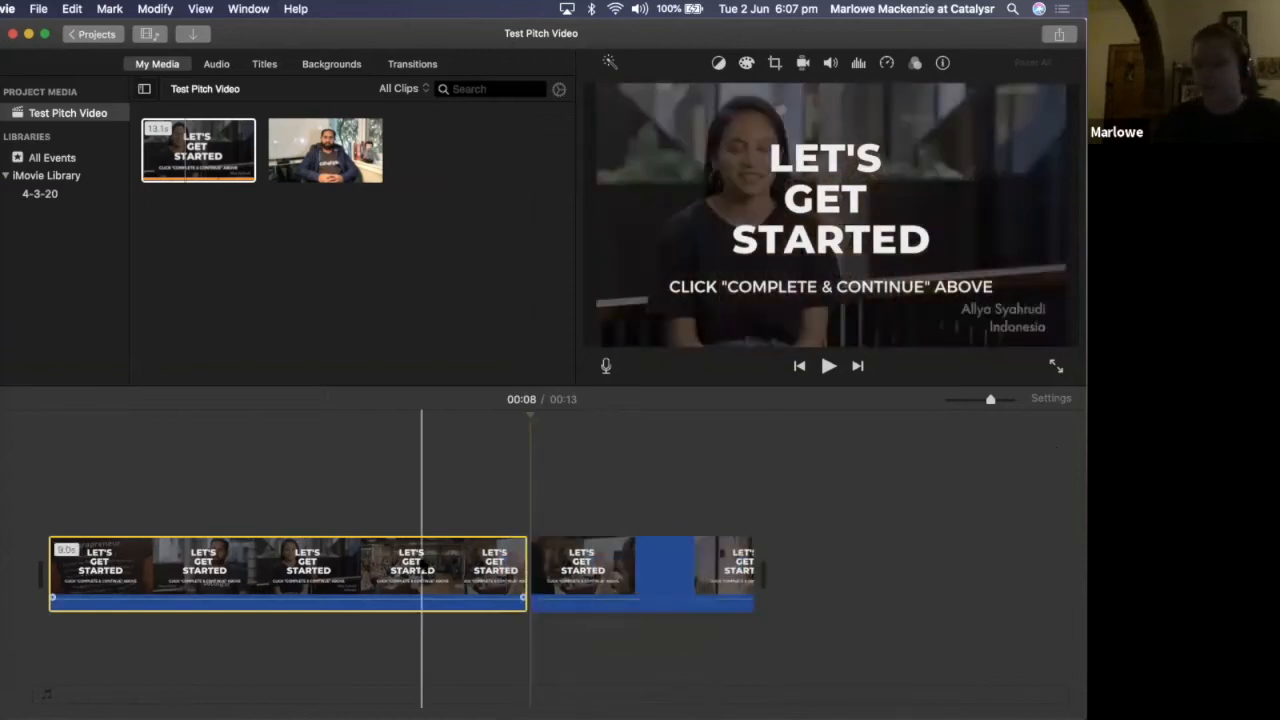
key("Delete")
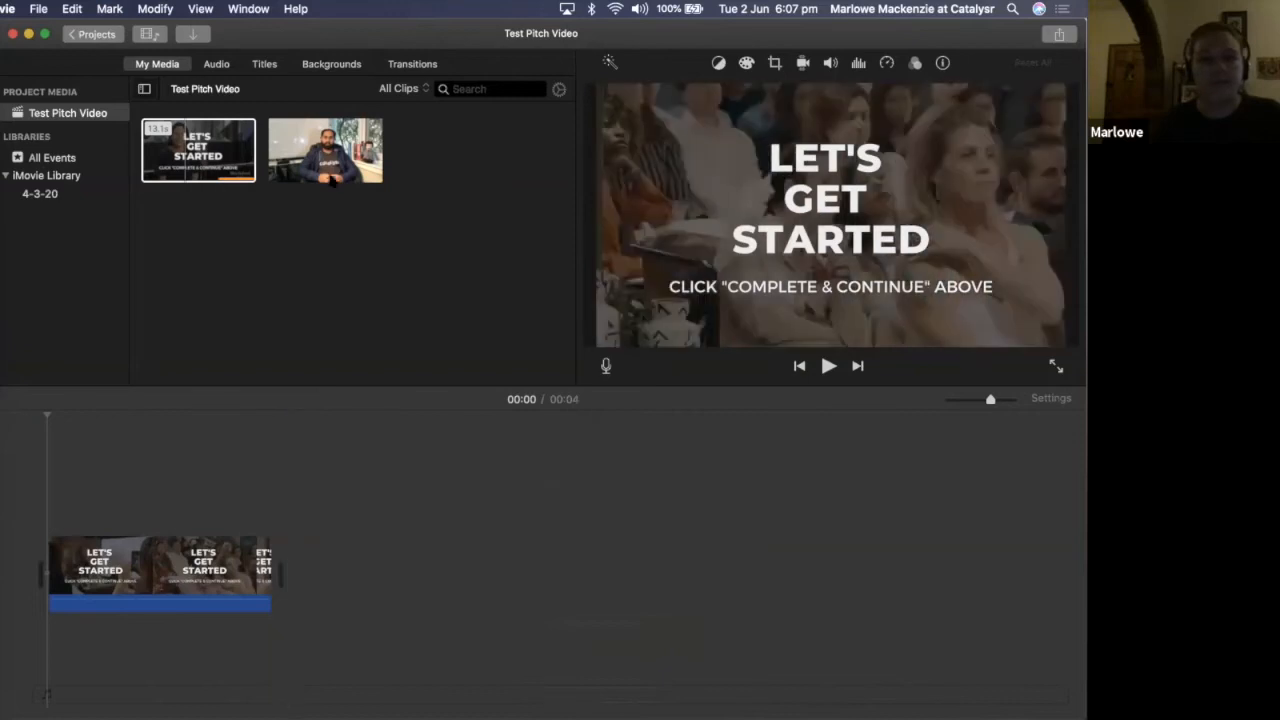
Add the 12.3-minute masterclass intros footage to the timeline right after the shortened "Let's Get Started" clip
left_click_drag(322, 150, 359, 572)
left_click_drag(480, 500, 474, 489)
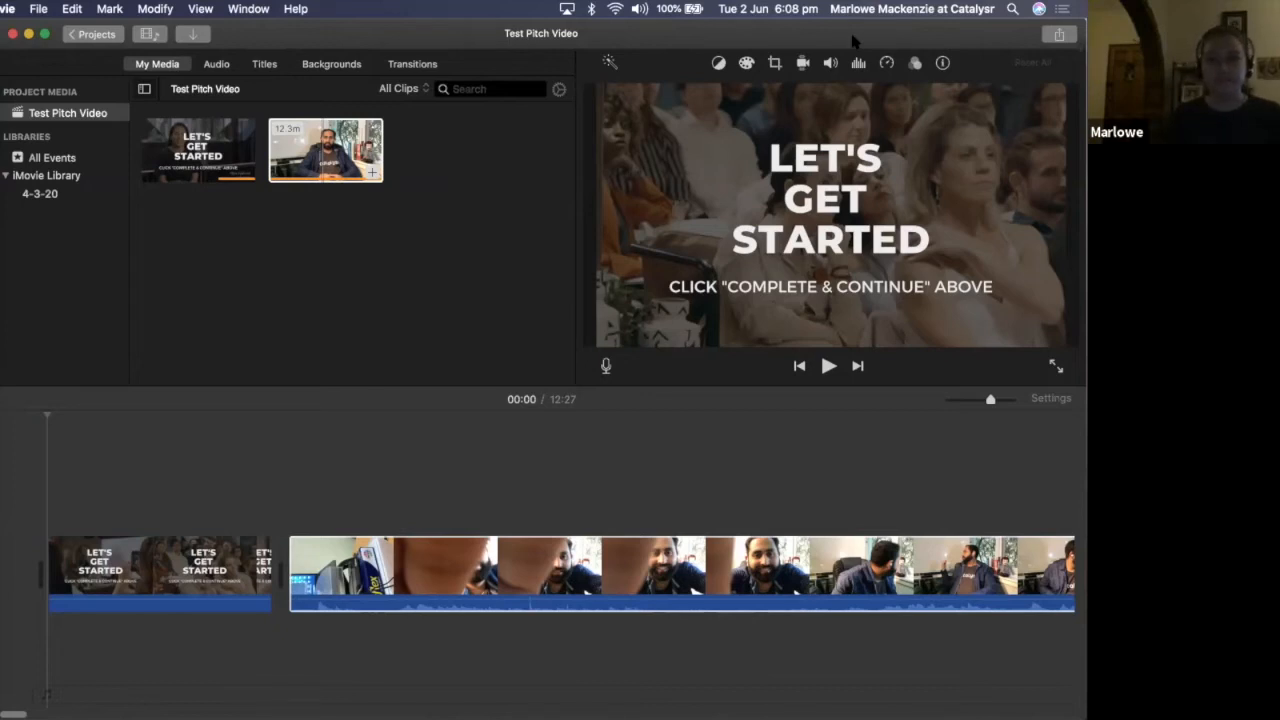
left_click_drag(848, 59, 844, 59)
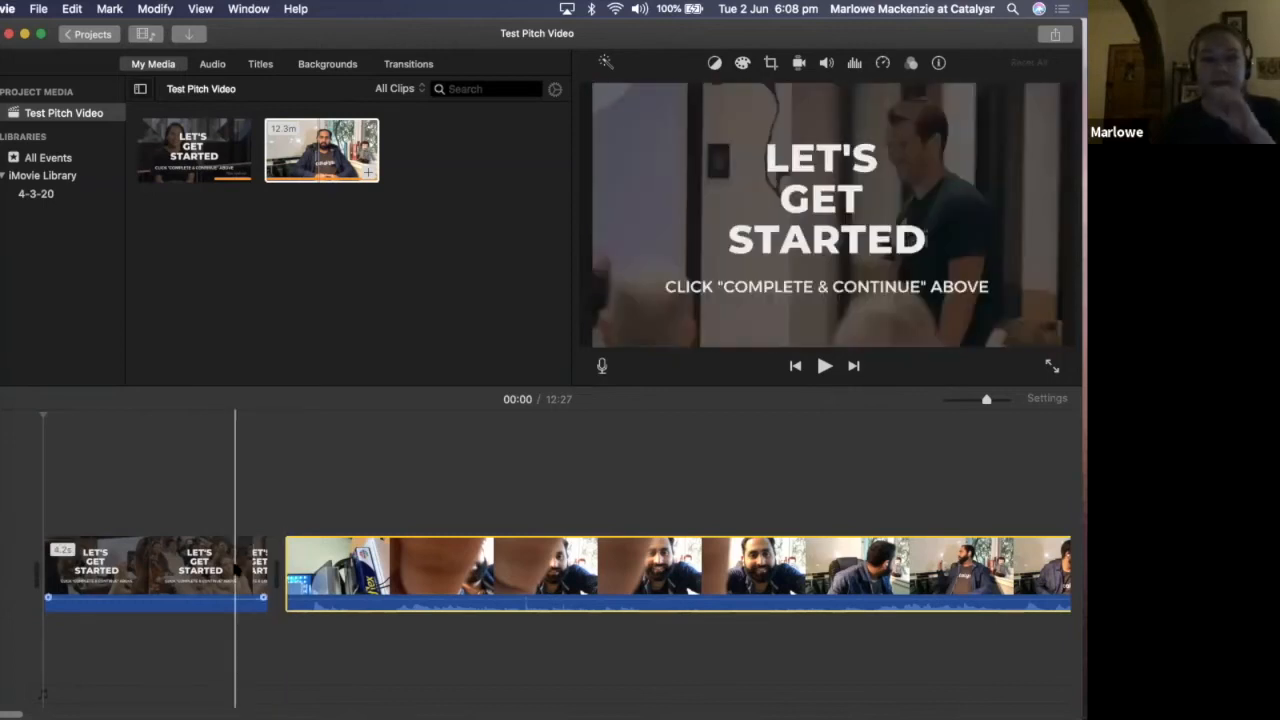
Play the movie from the end of the "Let's Get Started" clip into the footage and pause at 00:22
left_click(237, 568)
left_click(234, 568)
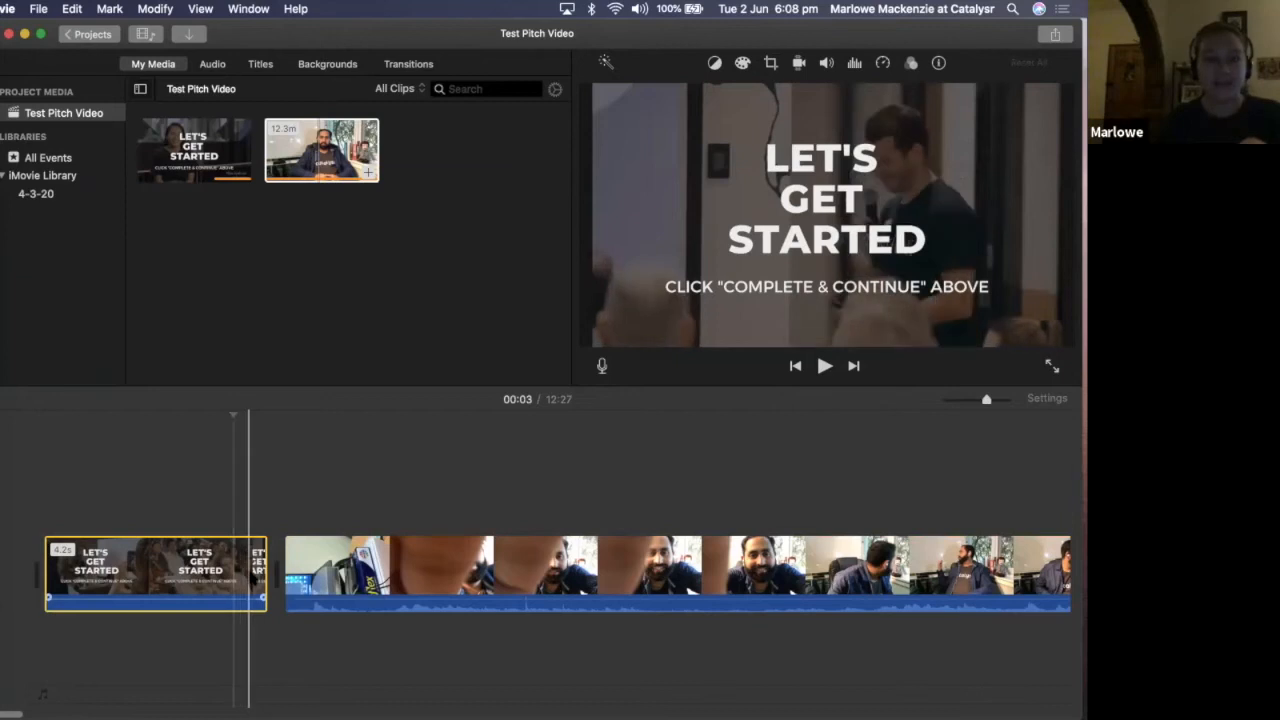
left_click(253, 575)
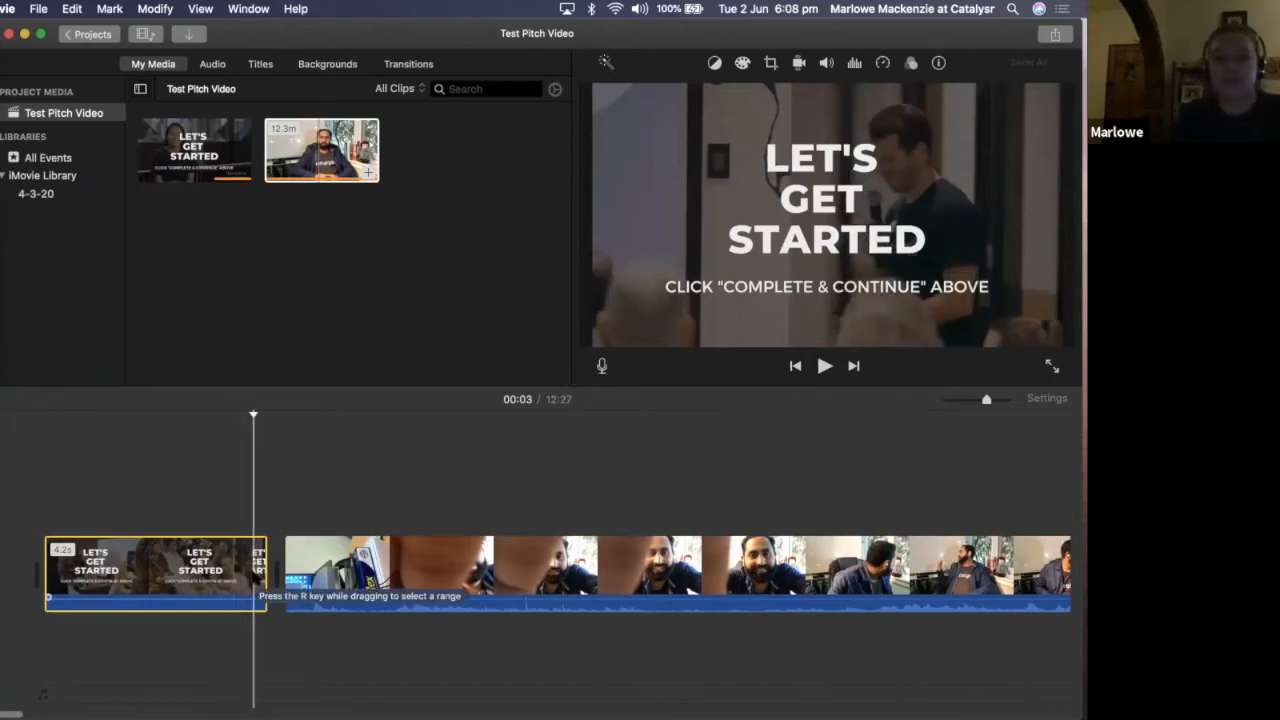
key("space")
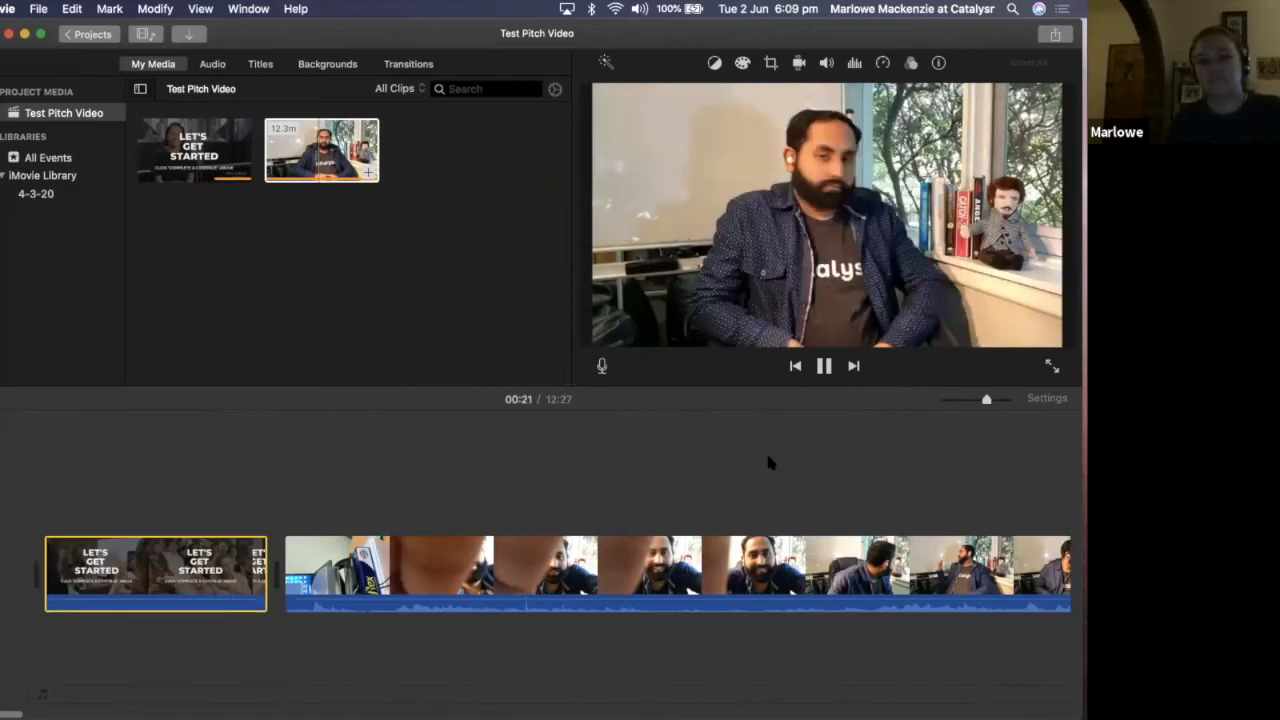
key("space")
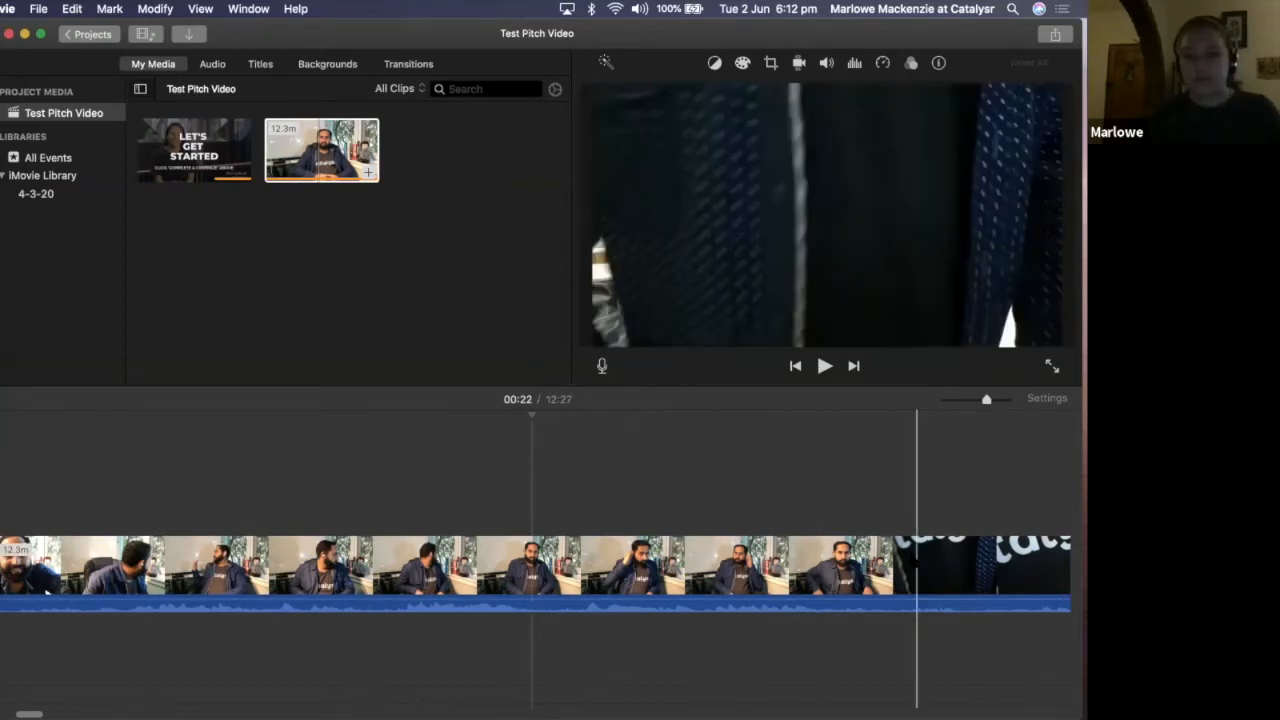
Play the masterclass intros footage from the 00:40 mark and pause at 02:23
scroll(858, 570, "right", 2)
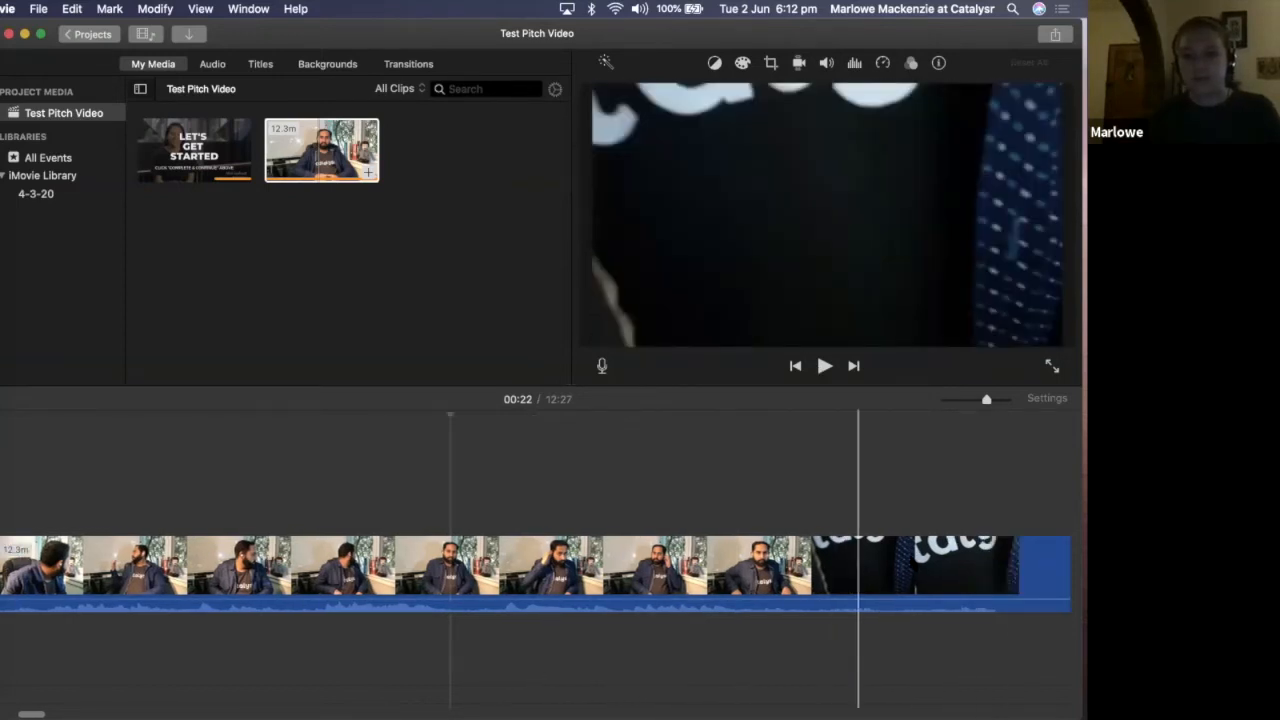
scroll(858, 570, "right", 4)
scroll(872, 566, "right", 5)
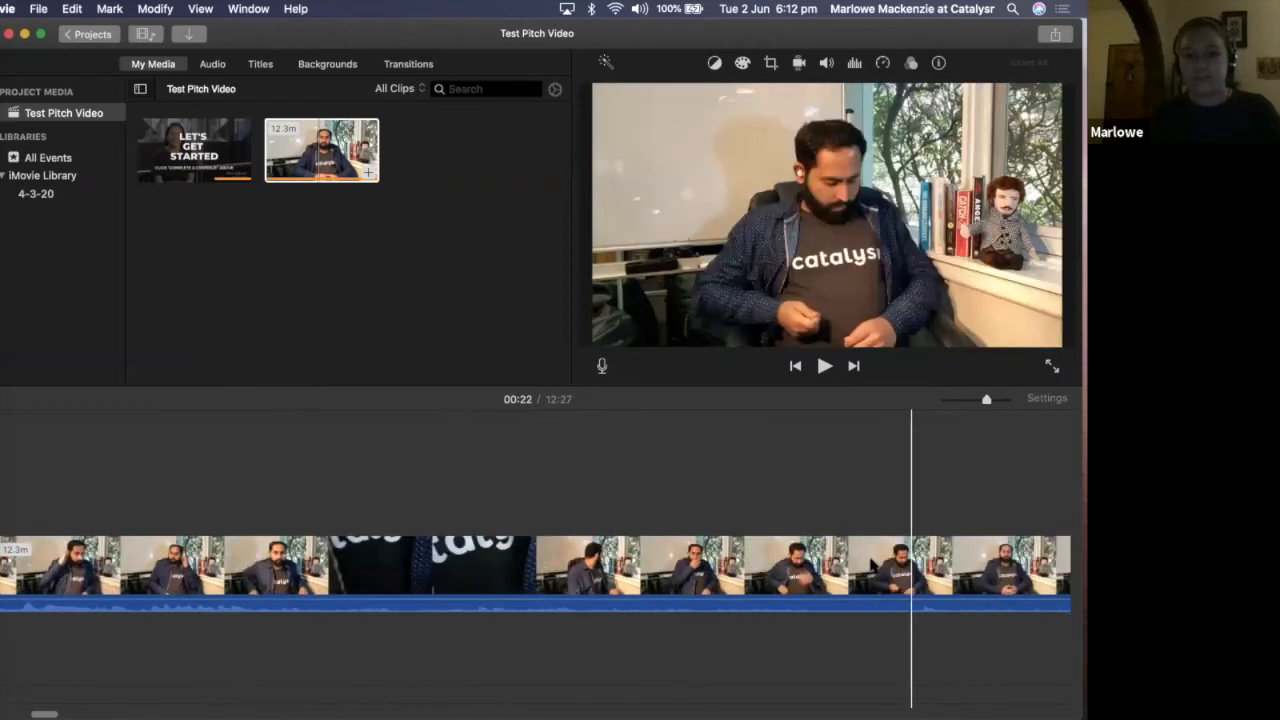
left_click(870, 566)
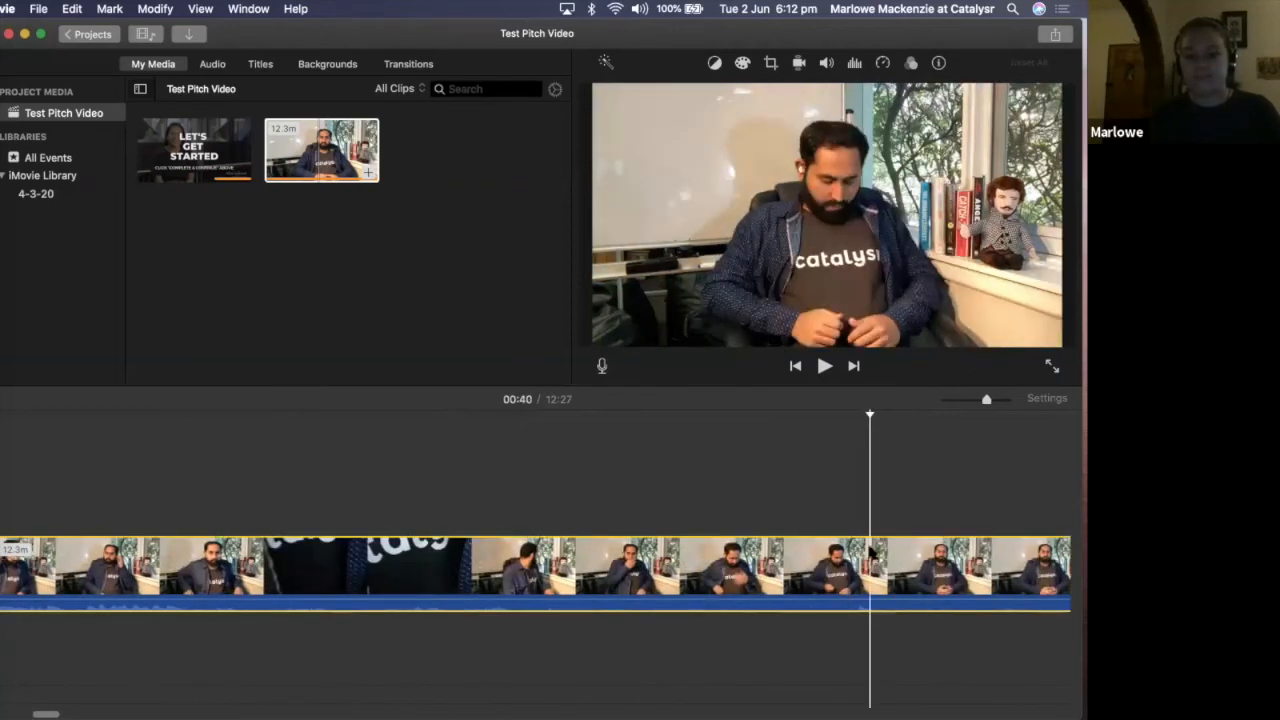
key("space")
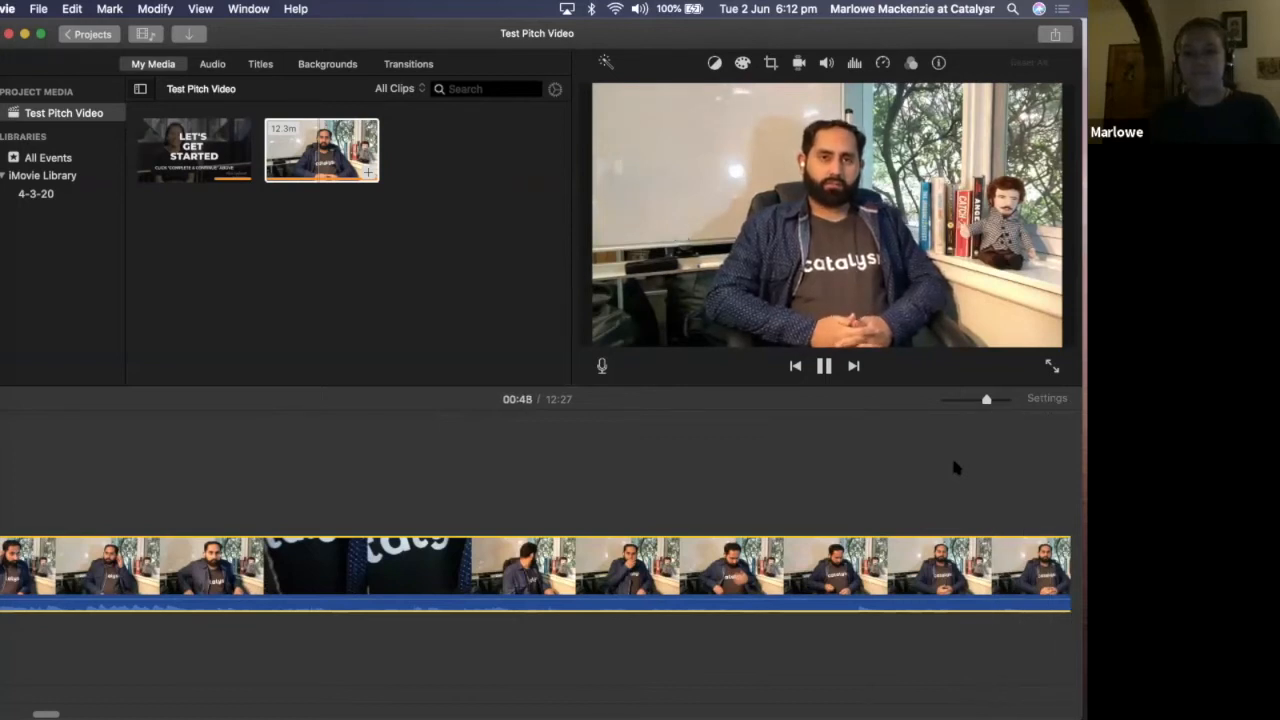
key("XF86AudioRaiseVolume")
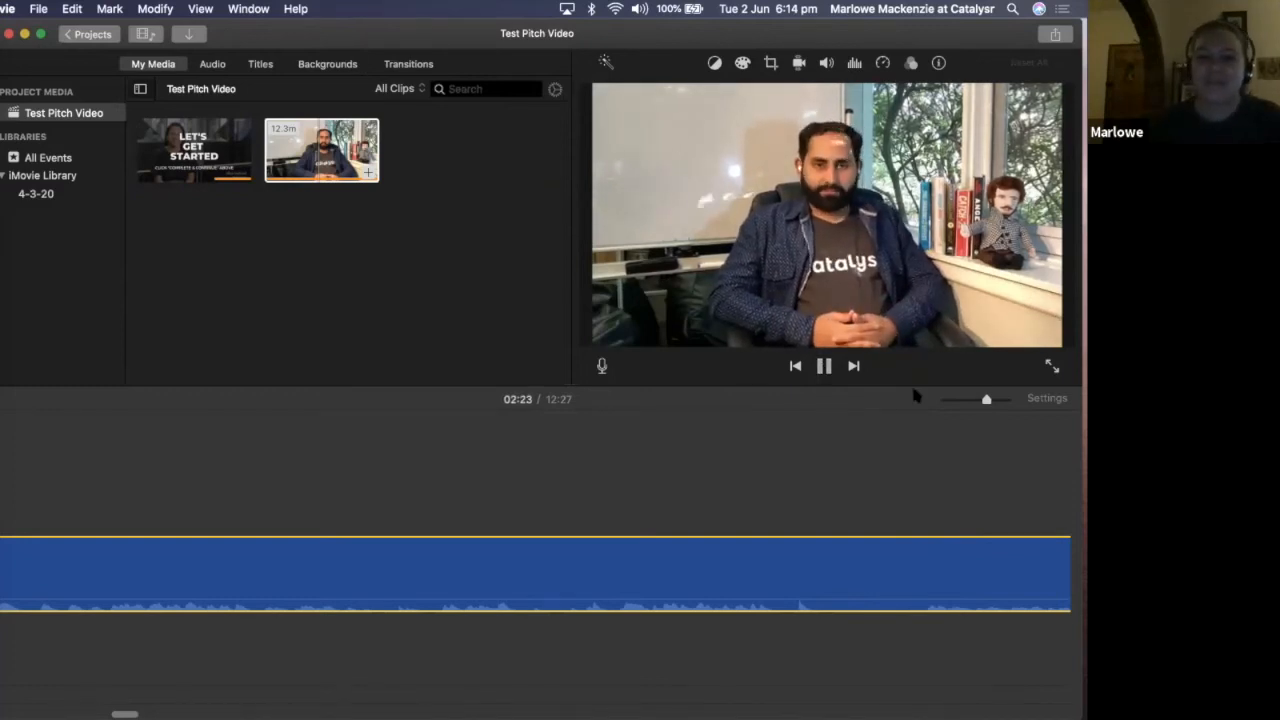
key("space")
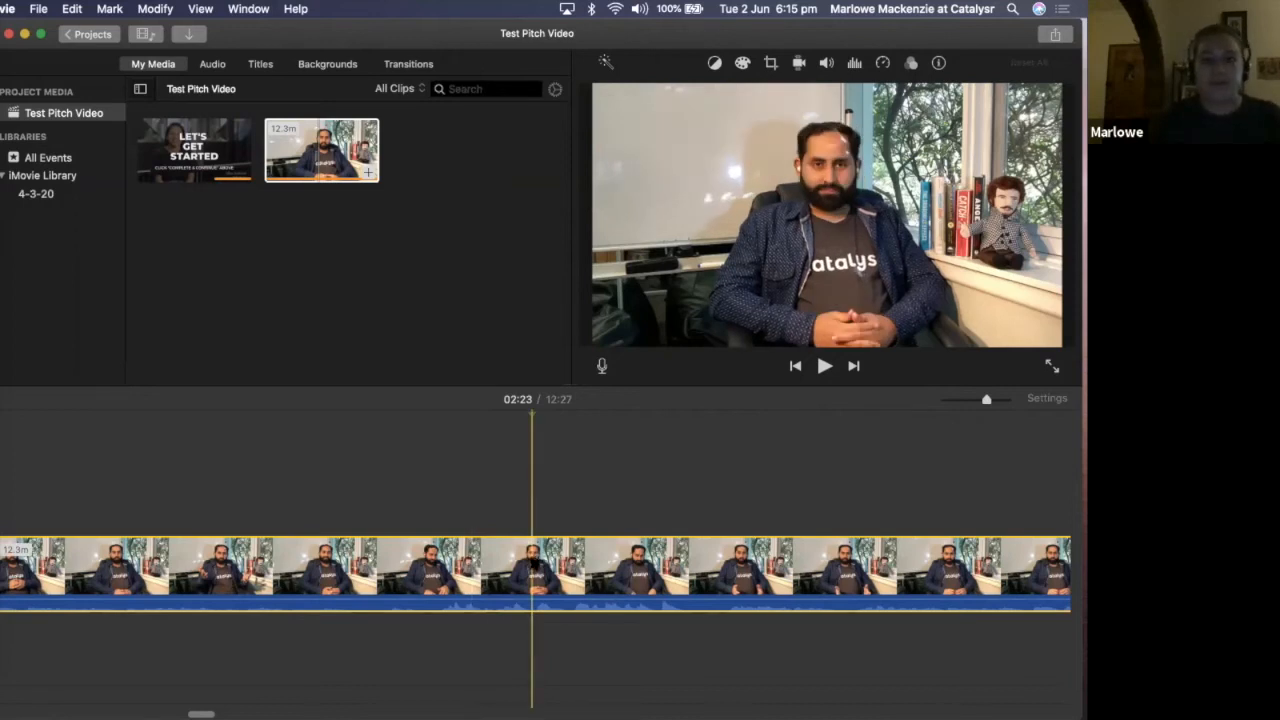
Split the masterclass intros footage at the 02:23 mark and delete the part before the split
right_click(533, 562)
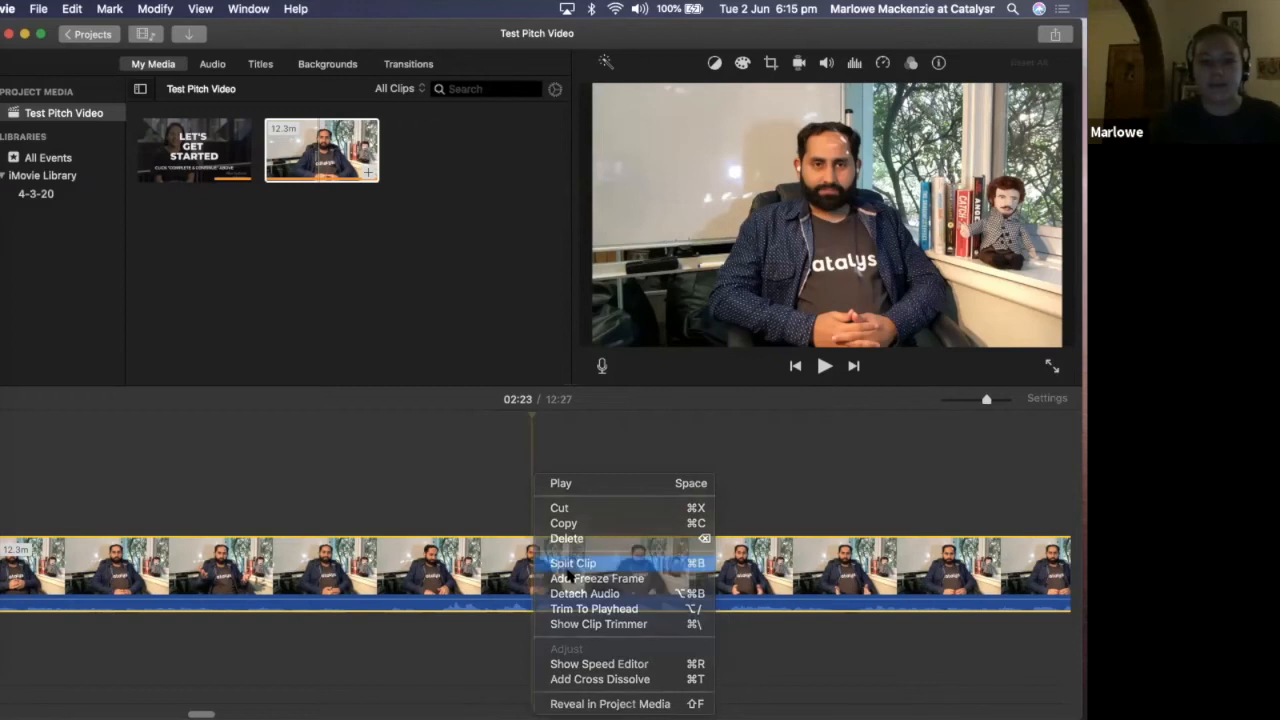
left_click(566, 574)
left_click(447, 584)
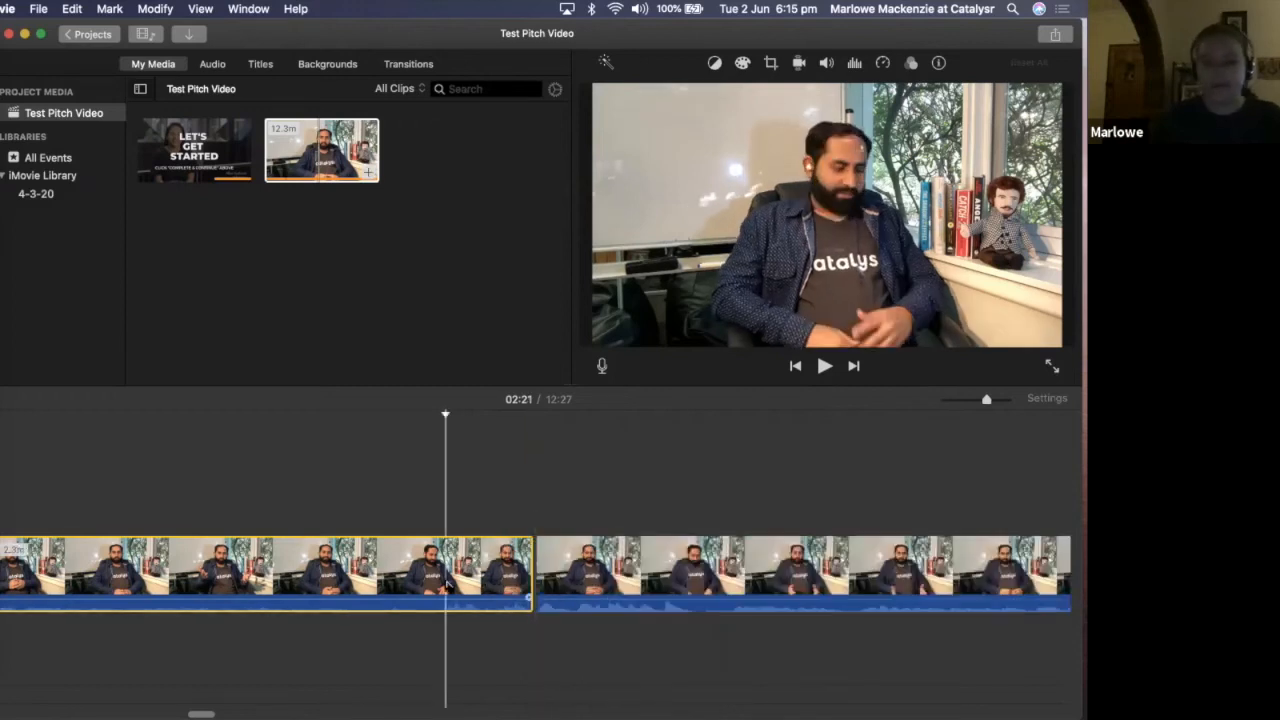
key("Delete")
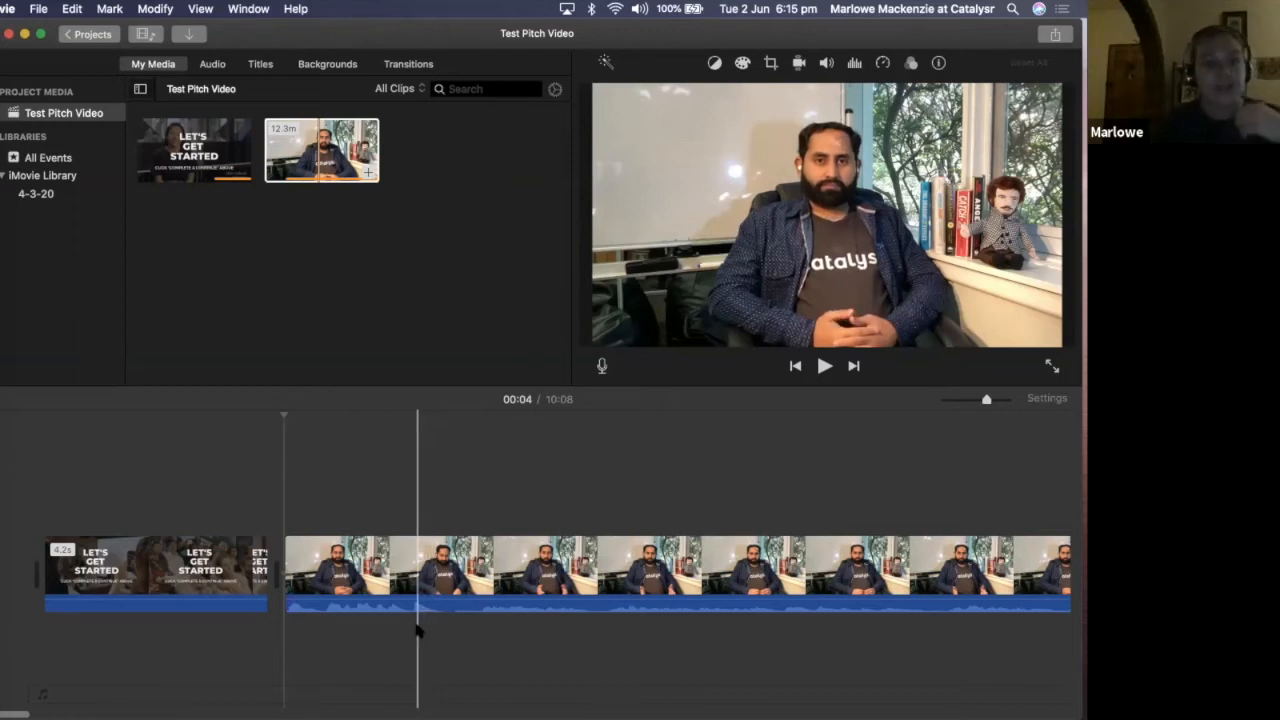
Play the trimmed footage from the 00:27 mark and pause at 00:40 to look for an end point
left_click(766, 432)
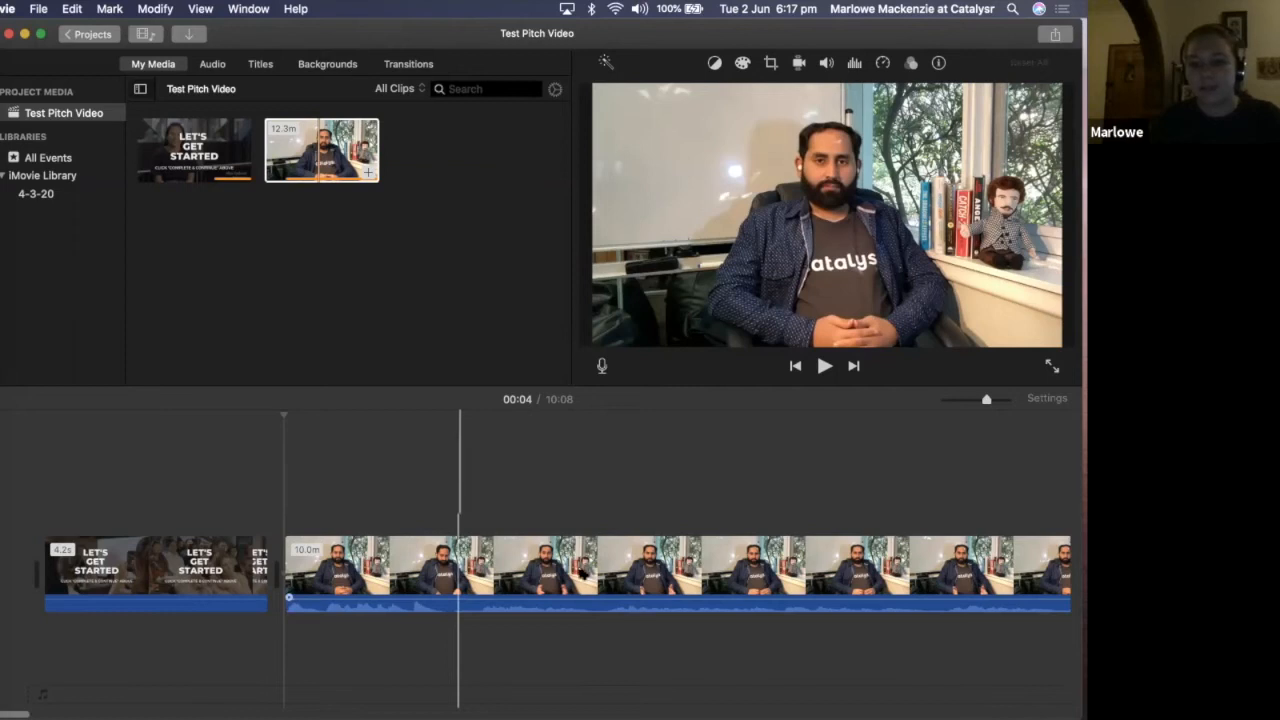
scroll(810, 569, "right", 1)
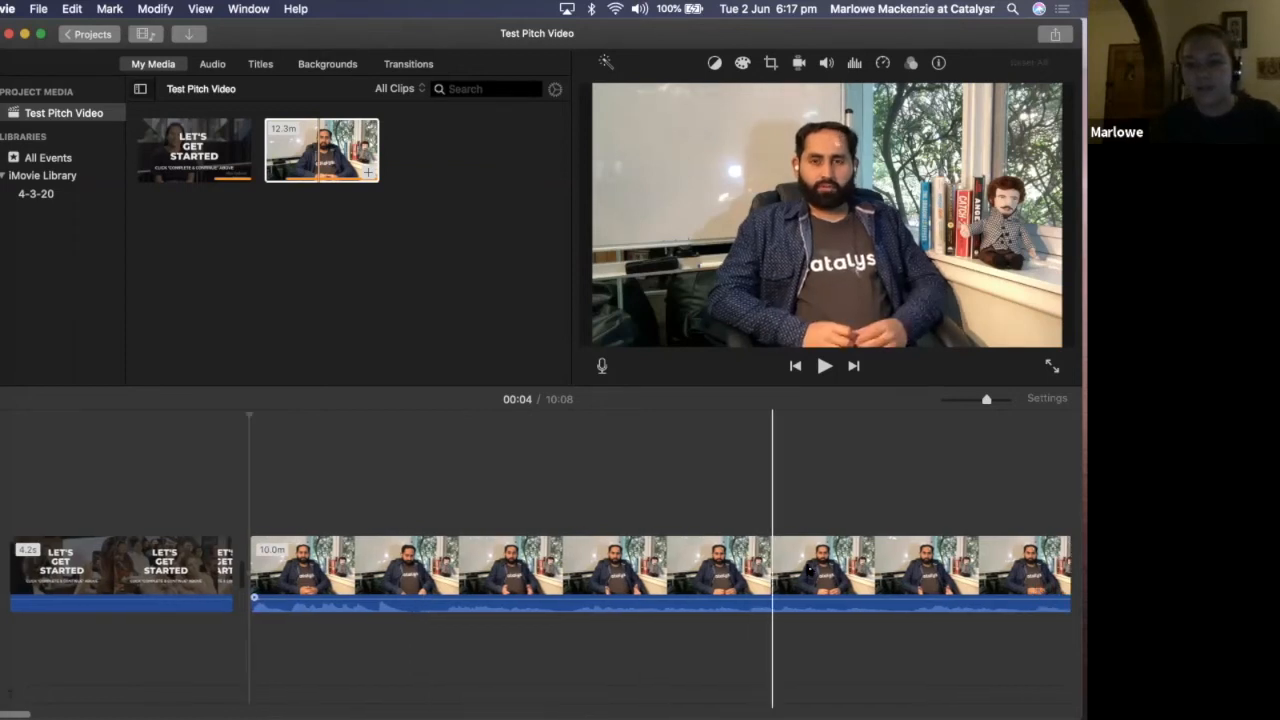
scroll(810, 569, "right", 5)
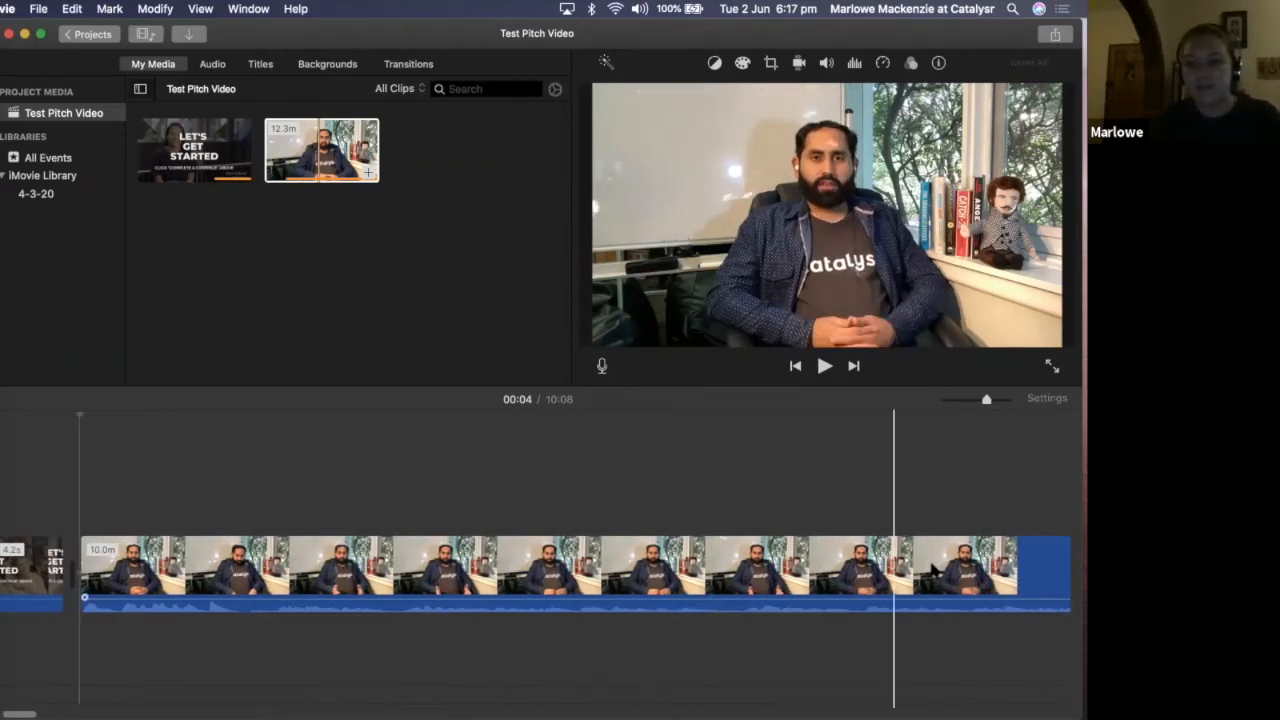
scroll(980, 569, "right", 3)
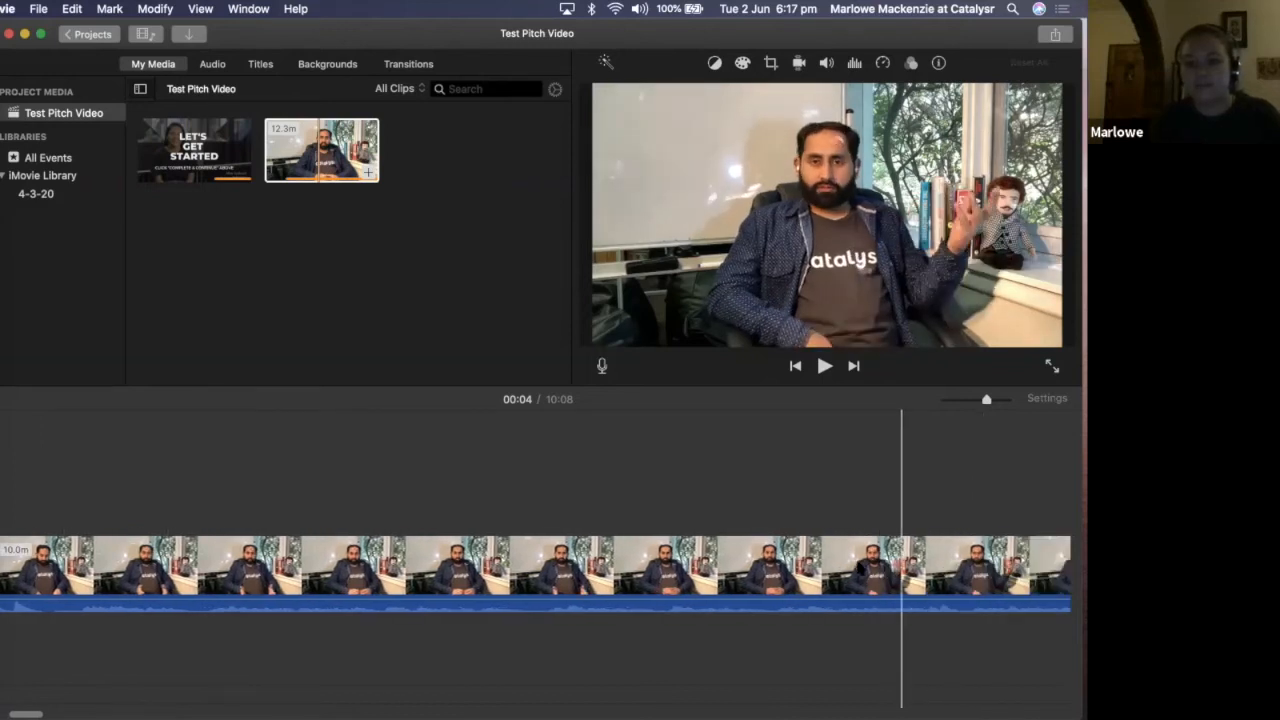
scroll(870, 569, "right", 2)
left_click(879, 567)
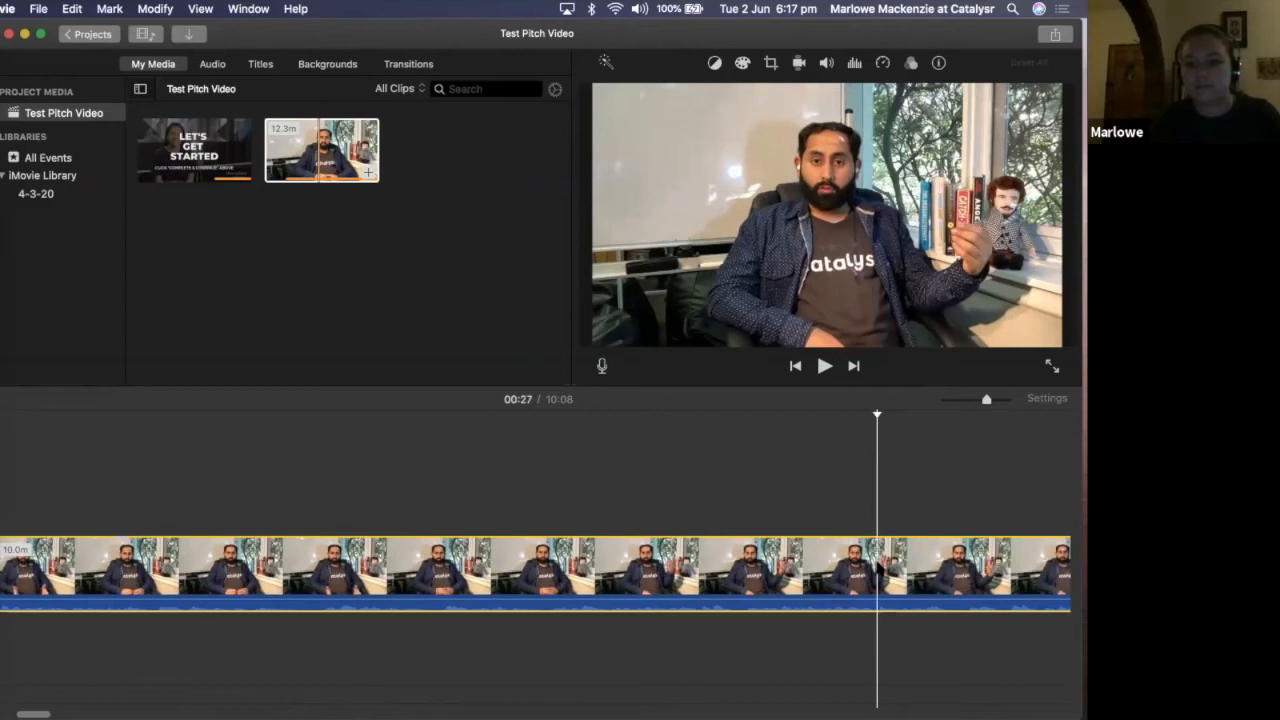
key("space")
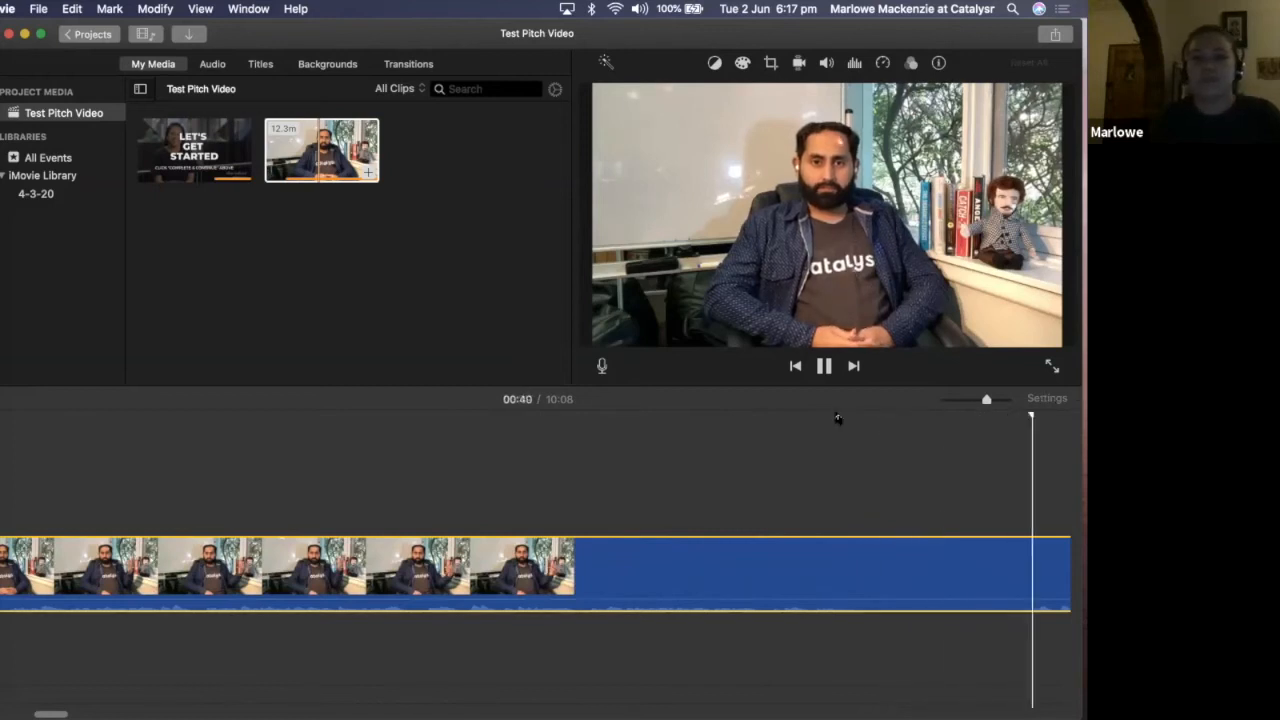
key("space")
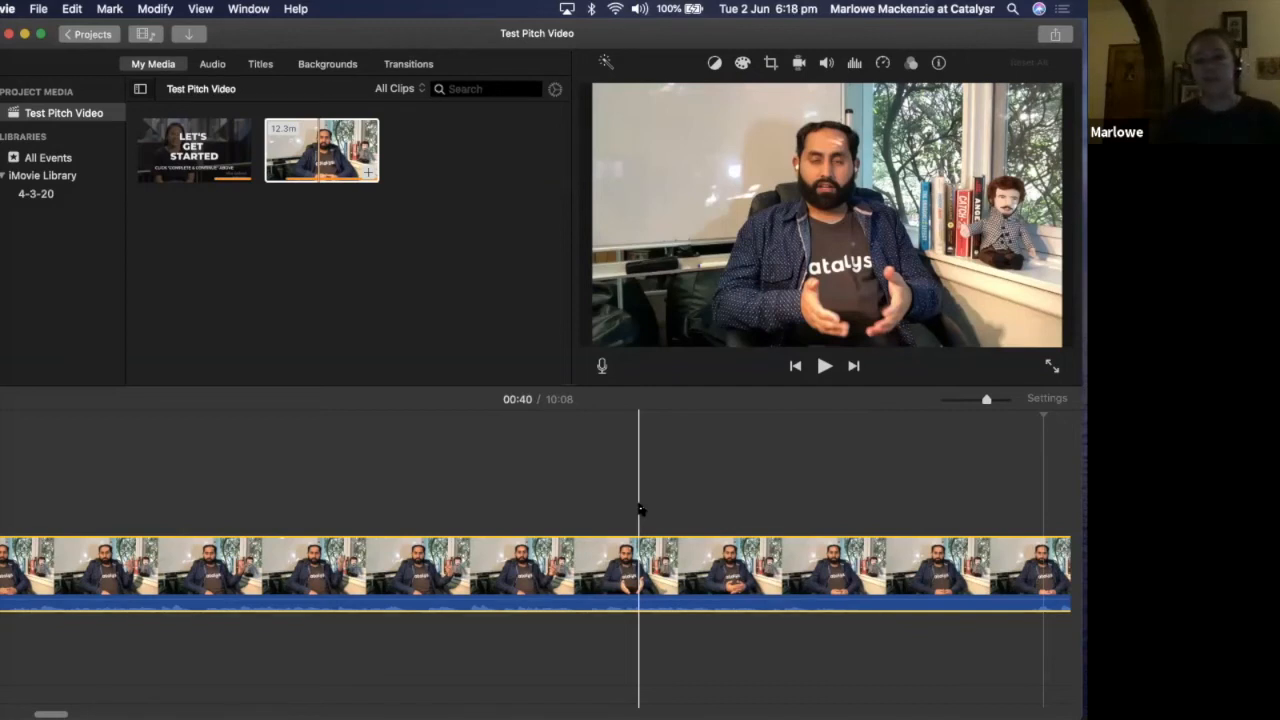
Replay short stretches of the footage between 00:32 and 00:39 to pinpoint the cut, pausing at 00:39
left_click(640, 510)
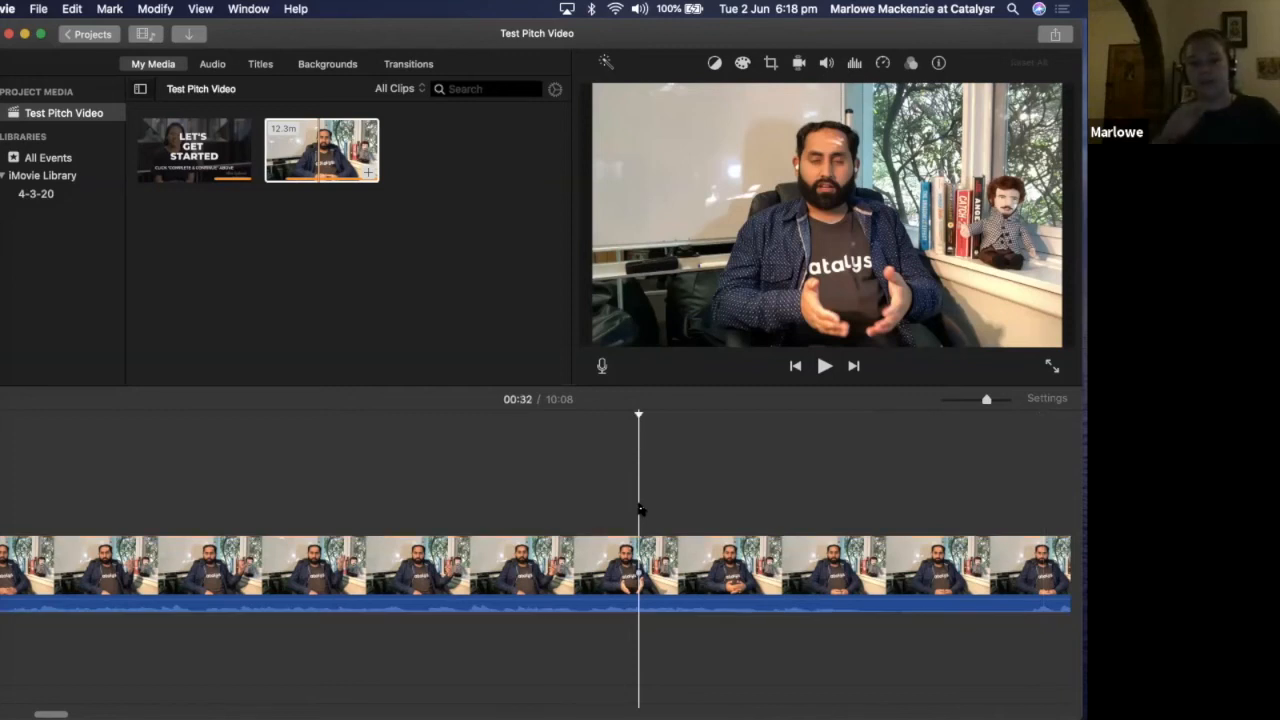
key("space")
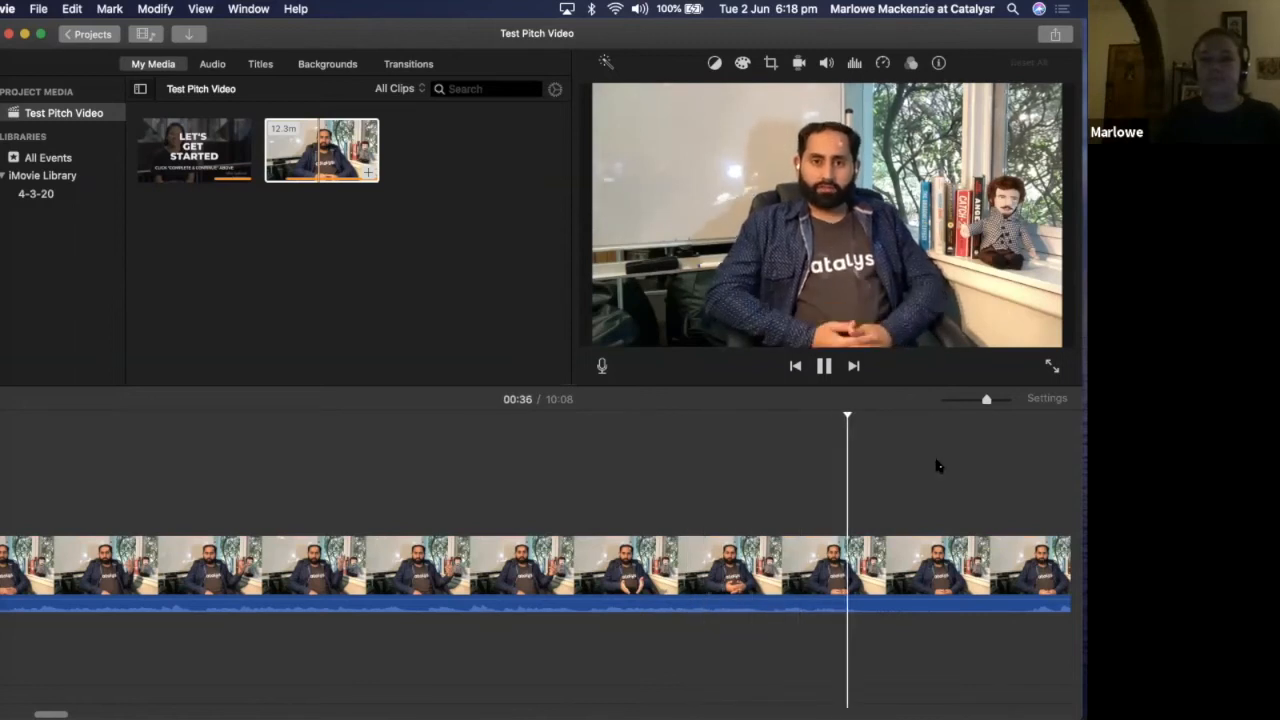
key("space")
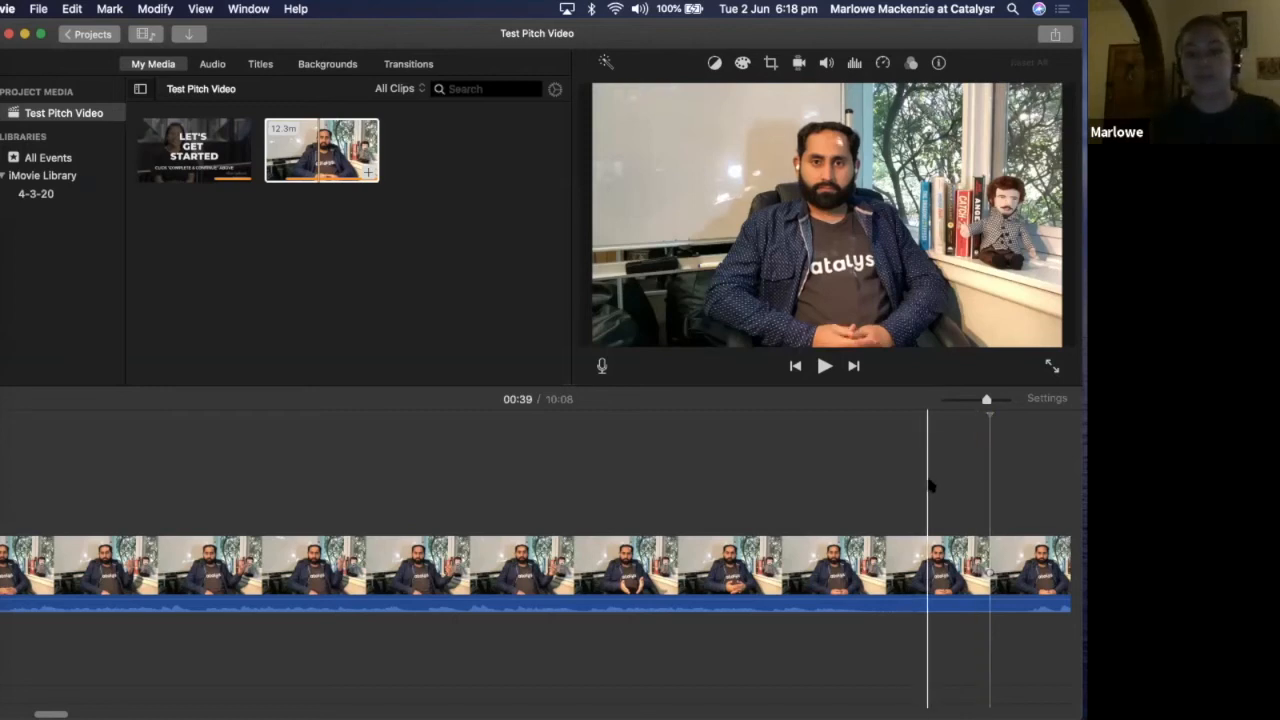
left_click(818, 507)
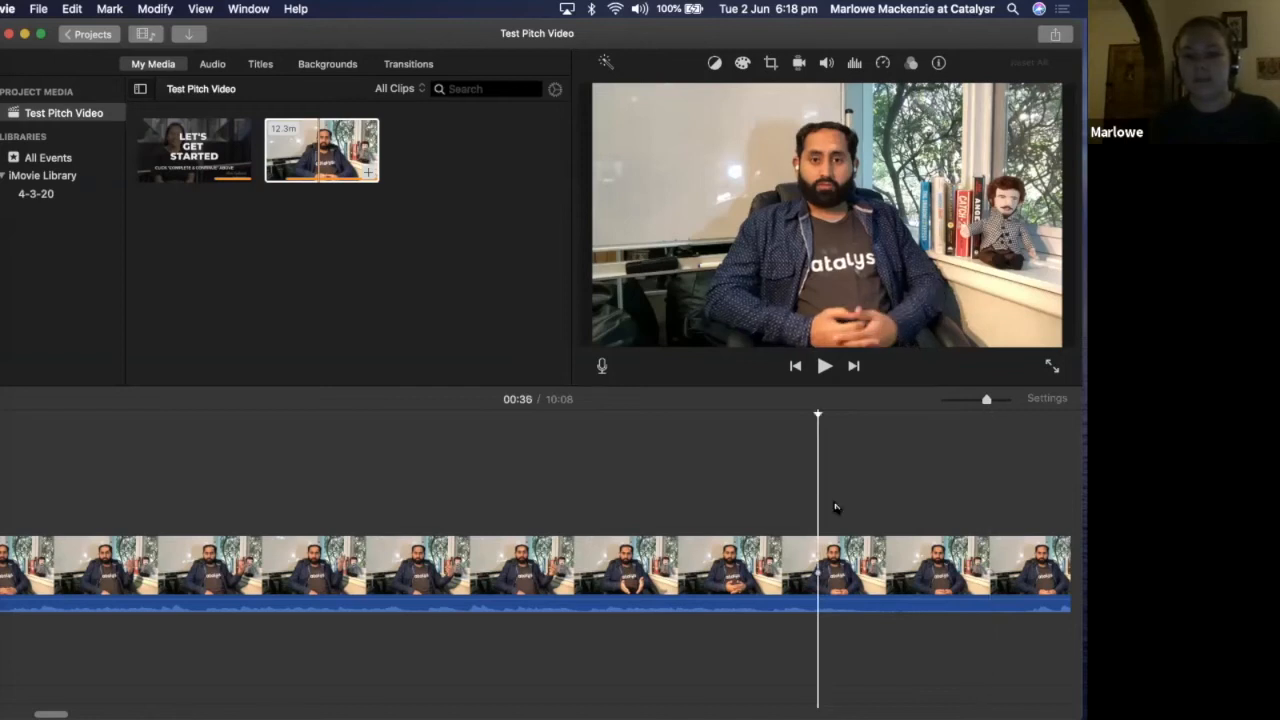
key("space")
key("space")
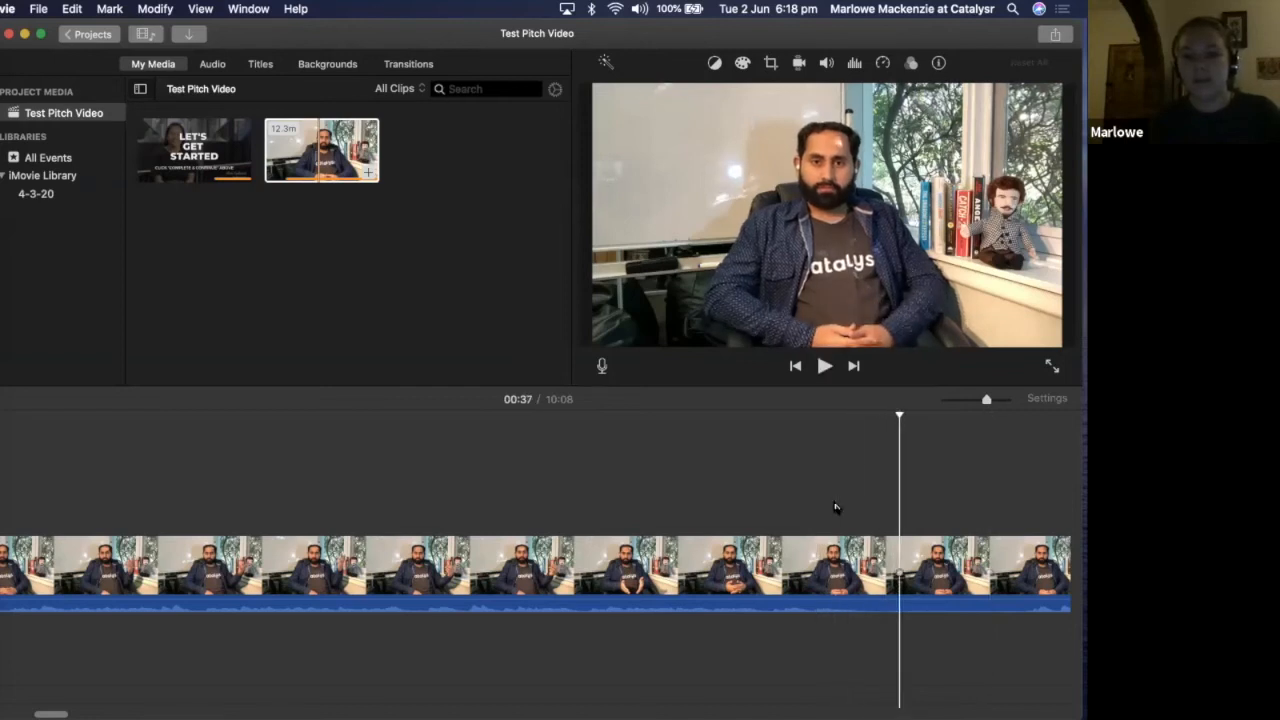
left_click(802, 503)
key("space")
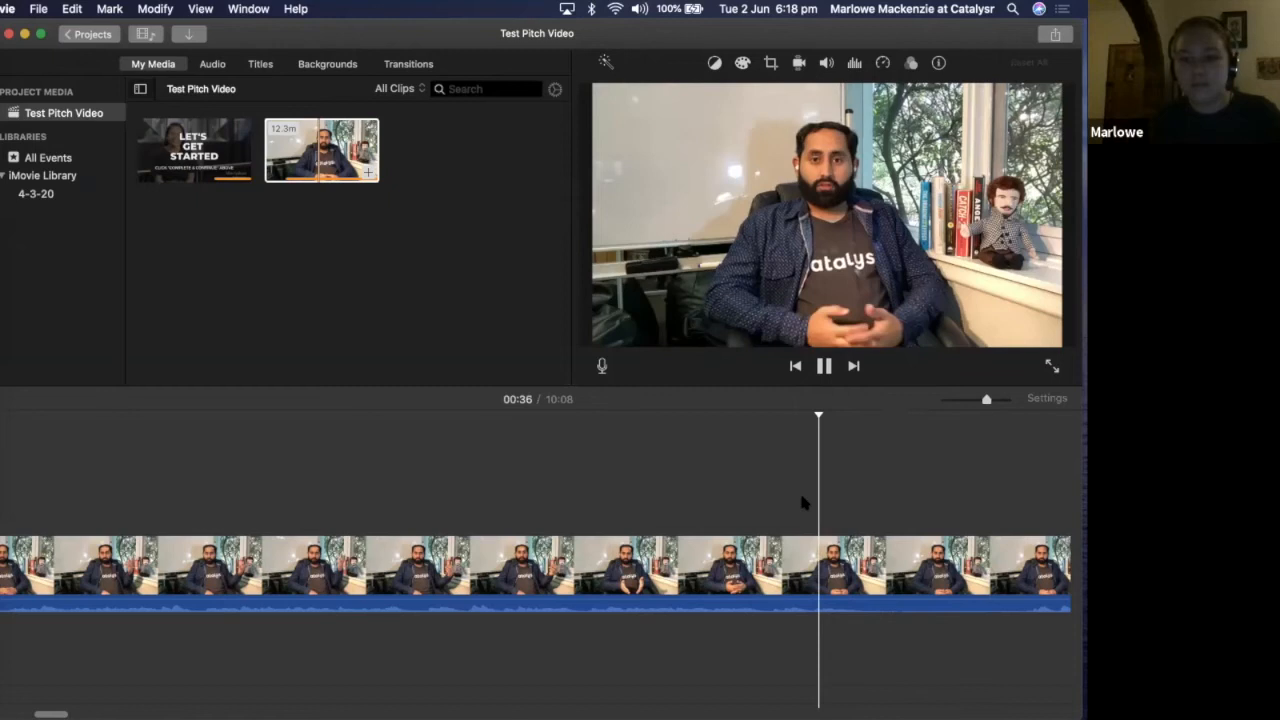
key("space")
left_click(940, 506)
key("space")
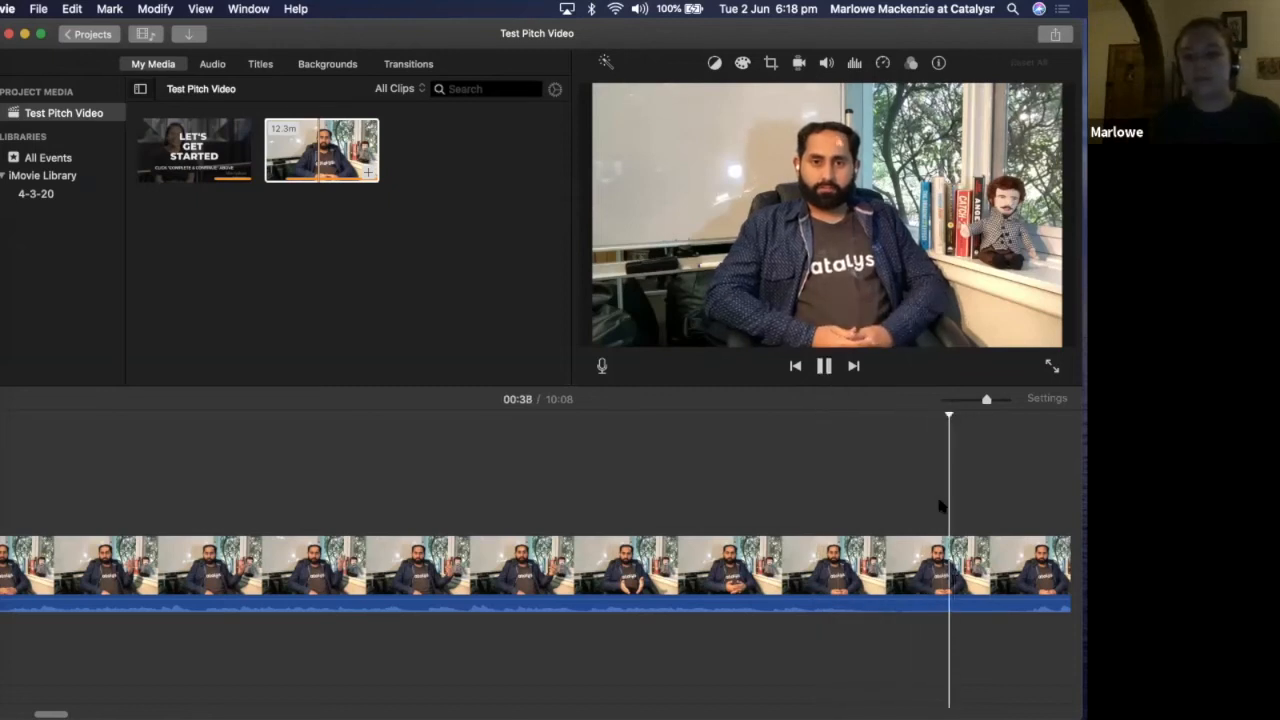
key("space")
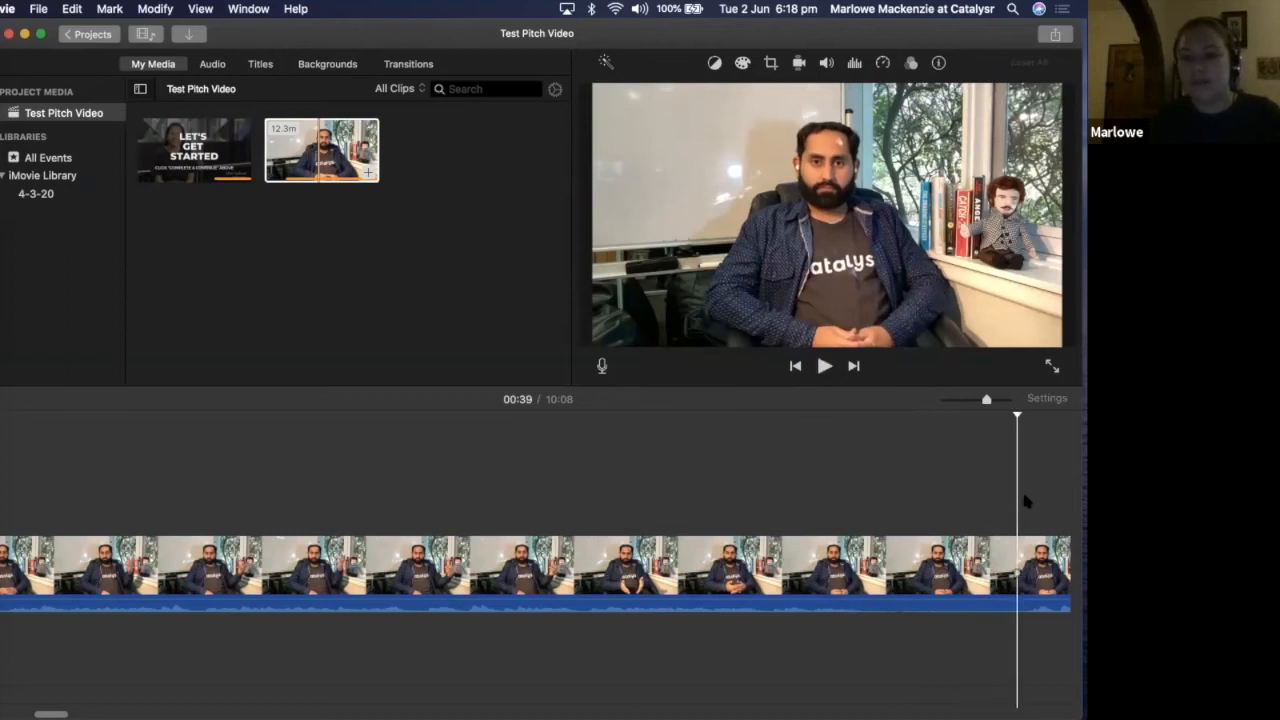
Split the footage at the 00:39 mark and delete everything after the split
right_click(900, 568)
left_click(880, 563)
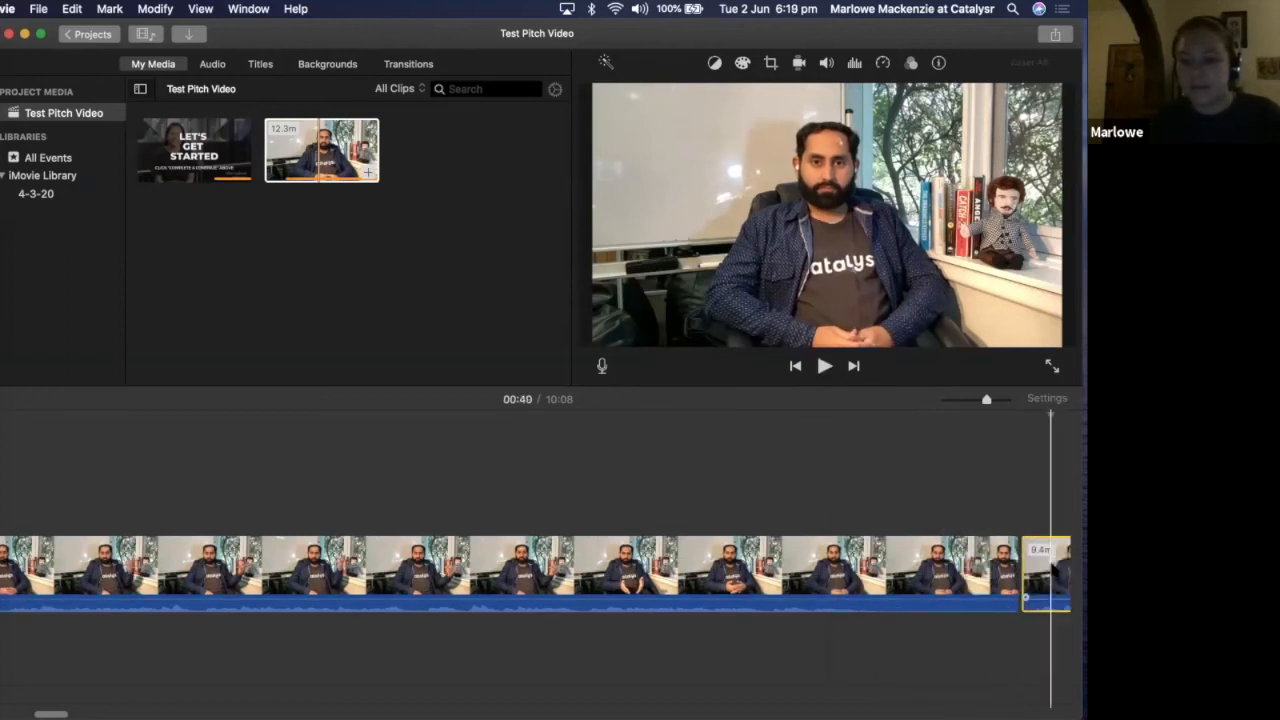
key("Delete")
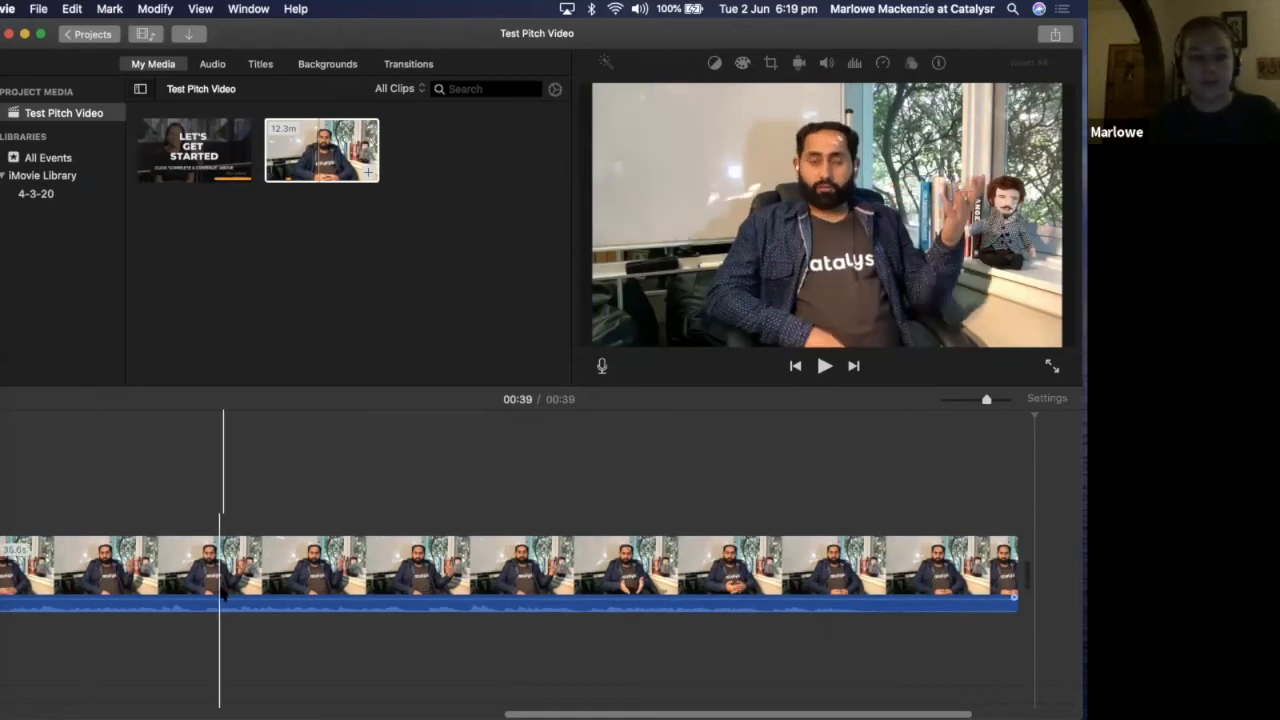
Play the edited movie from the opening "Let's Get Started" clip and pause at 00:27
scroll(160, 589, "left", 10)
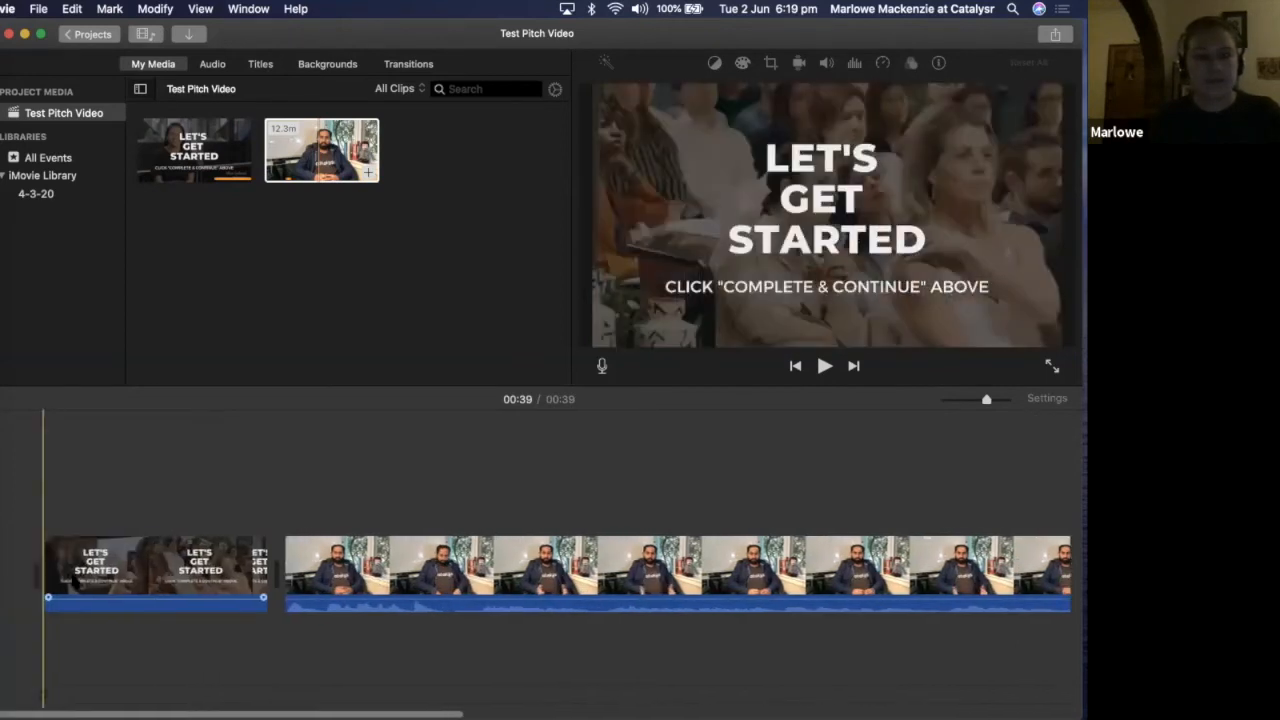
left_click(72, 572)
key("space")
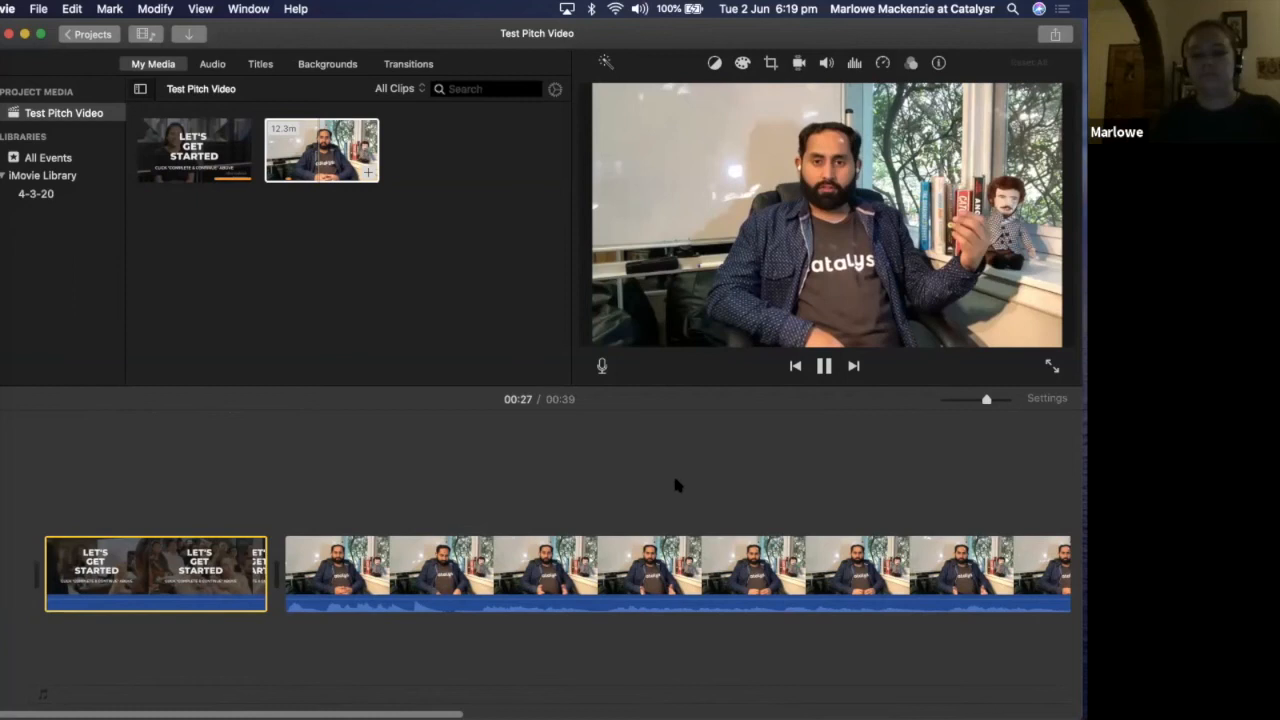
key("space")
Replay the change from the "Let's Get Started" clip to the footage twice, pausing at 00:06
scroll(617, 500, "right", 10)
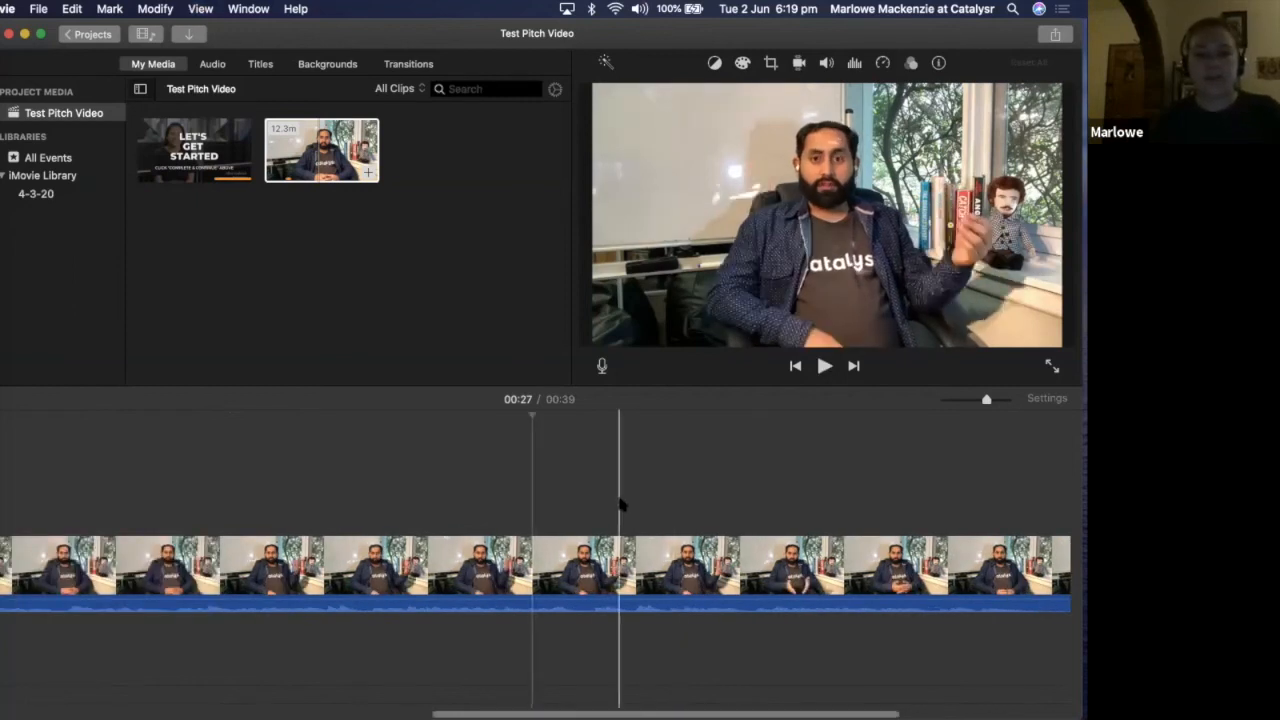
scroll(617, 500, "left", 10)
left_click(220, 568)
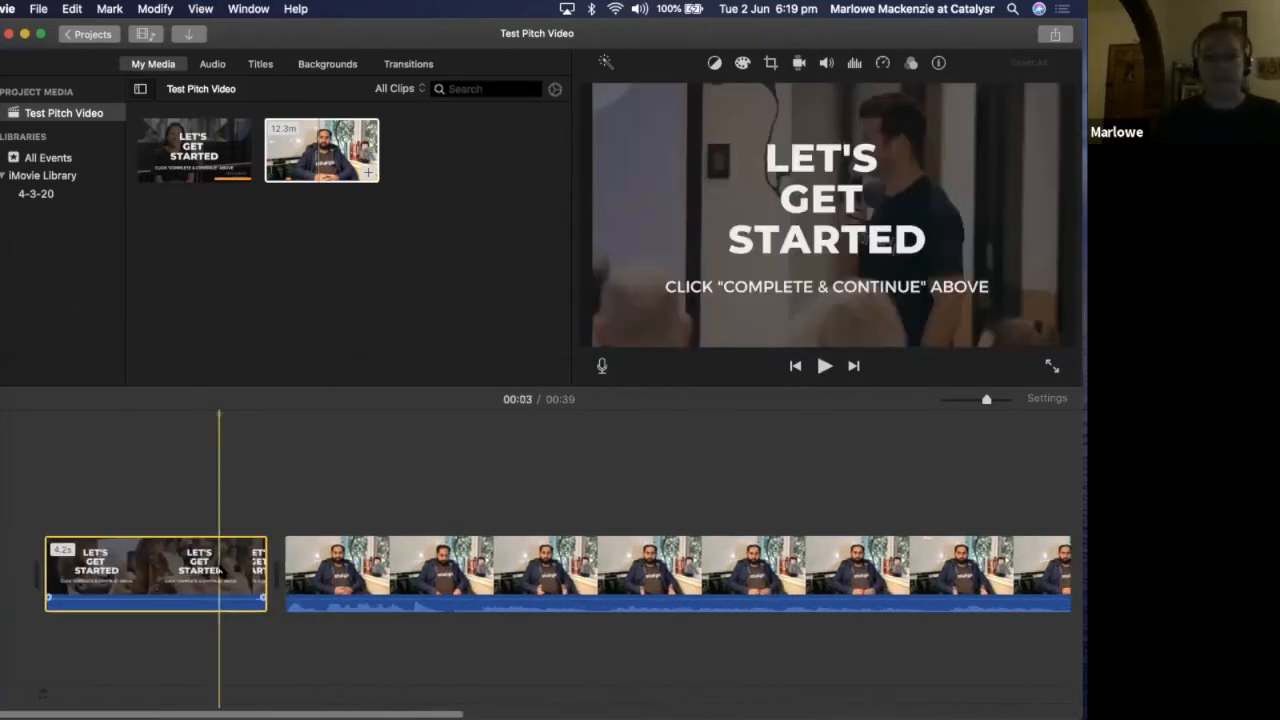
key("space")
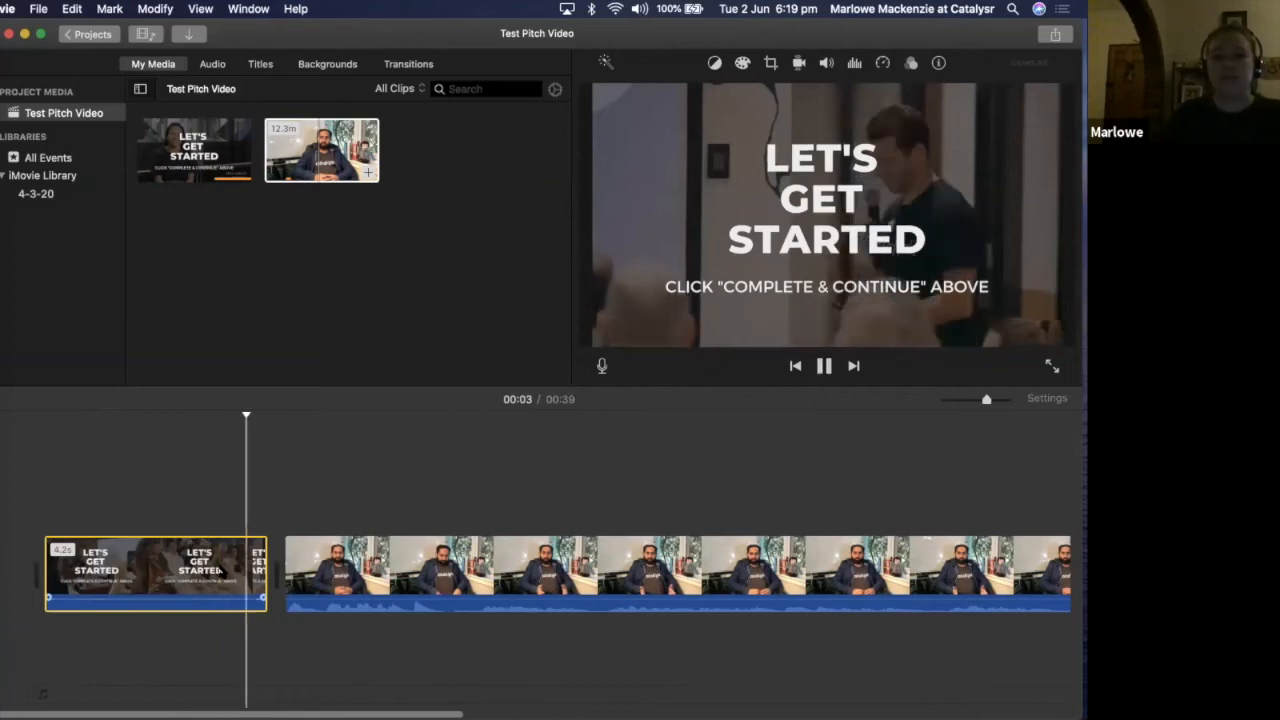
key("space")
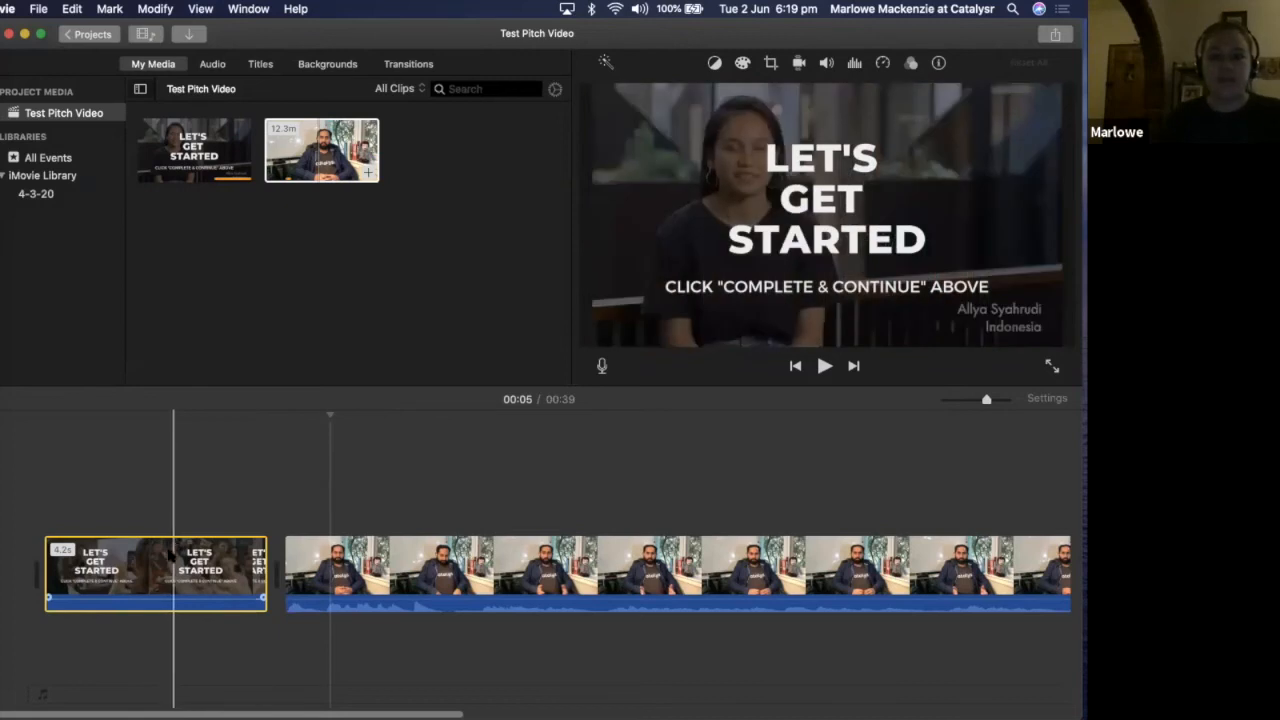
left_click(167, 556)
key("space")
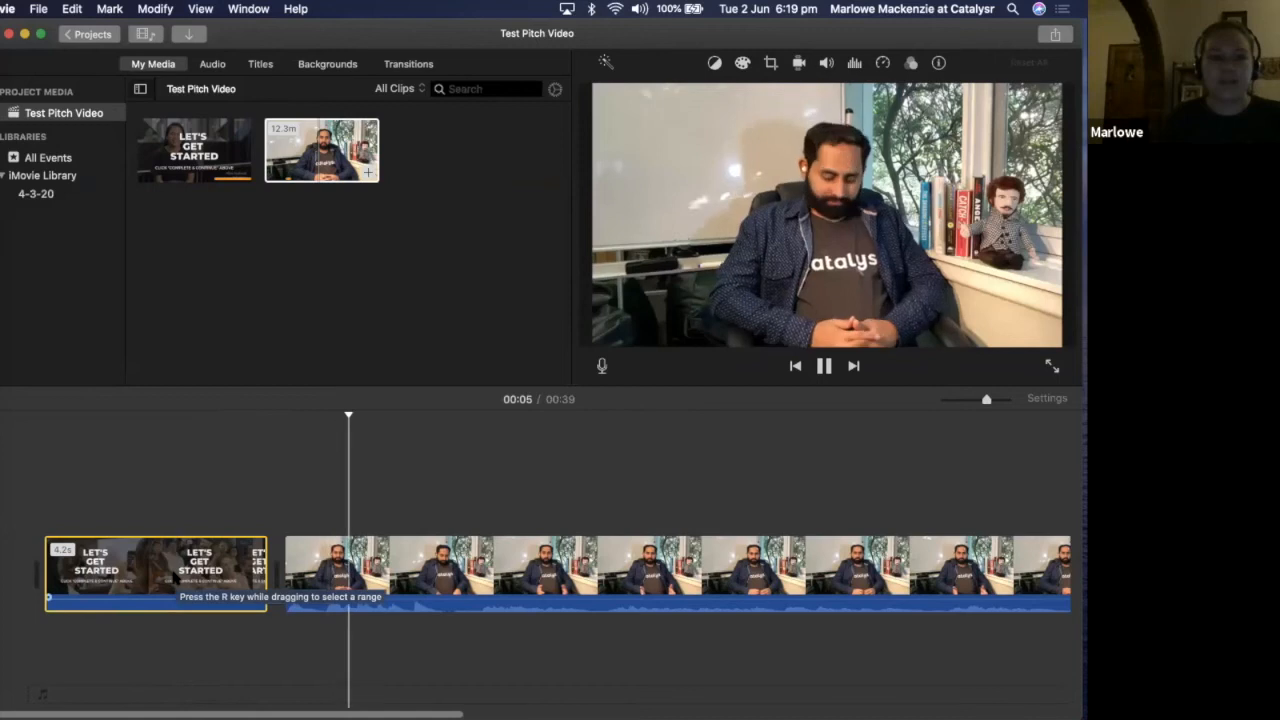
key("space")
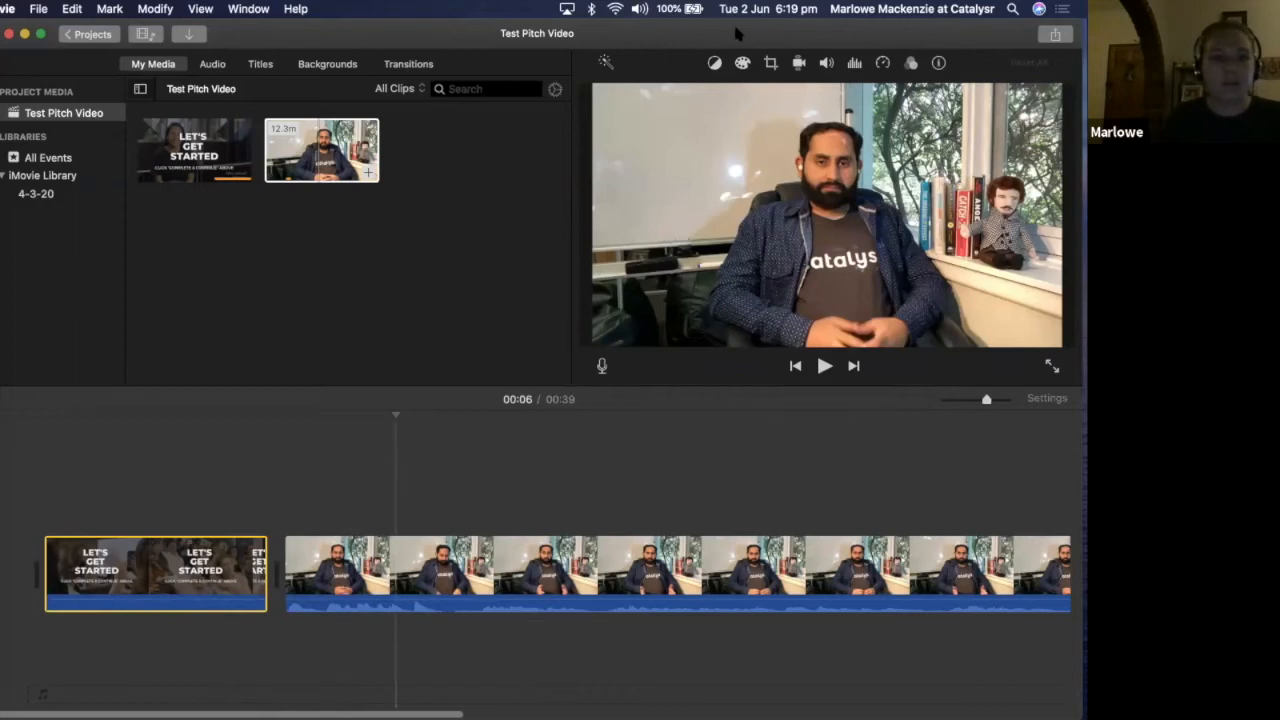
Add a Cross Blur transition between the "Let's Get Started" clip and the footage
left_click(409, 65)
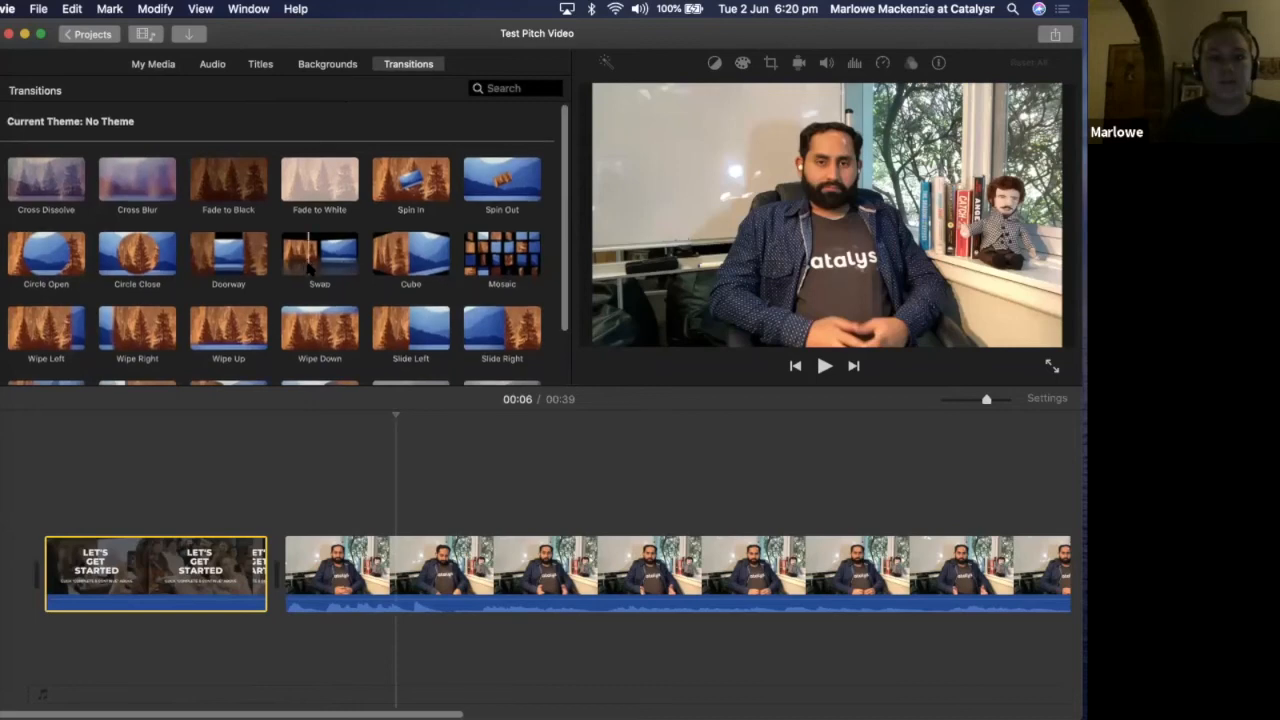
scroll(309, 266, "down", 2)
scroll(155, 252, "down", 1)
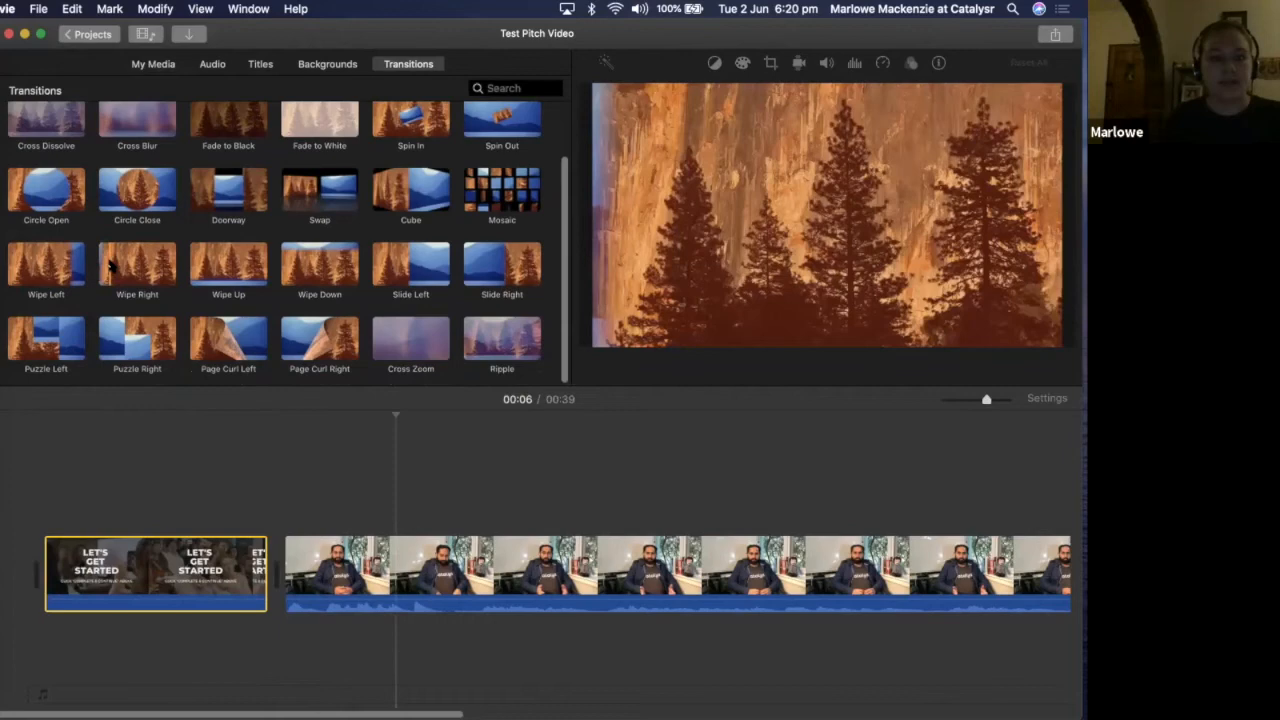
scroll(140, 167, "up", 2)
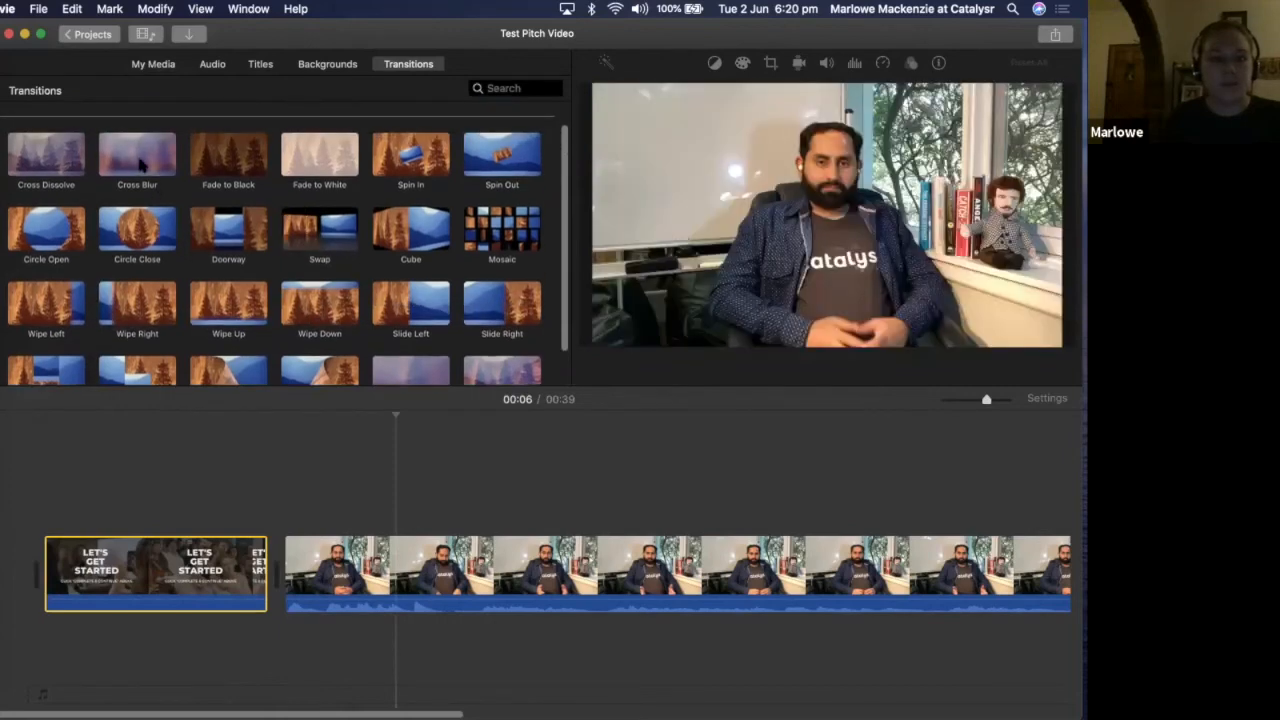
left_click_drag(140, 167, 222, 590)
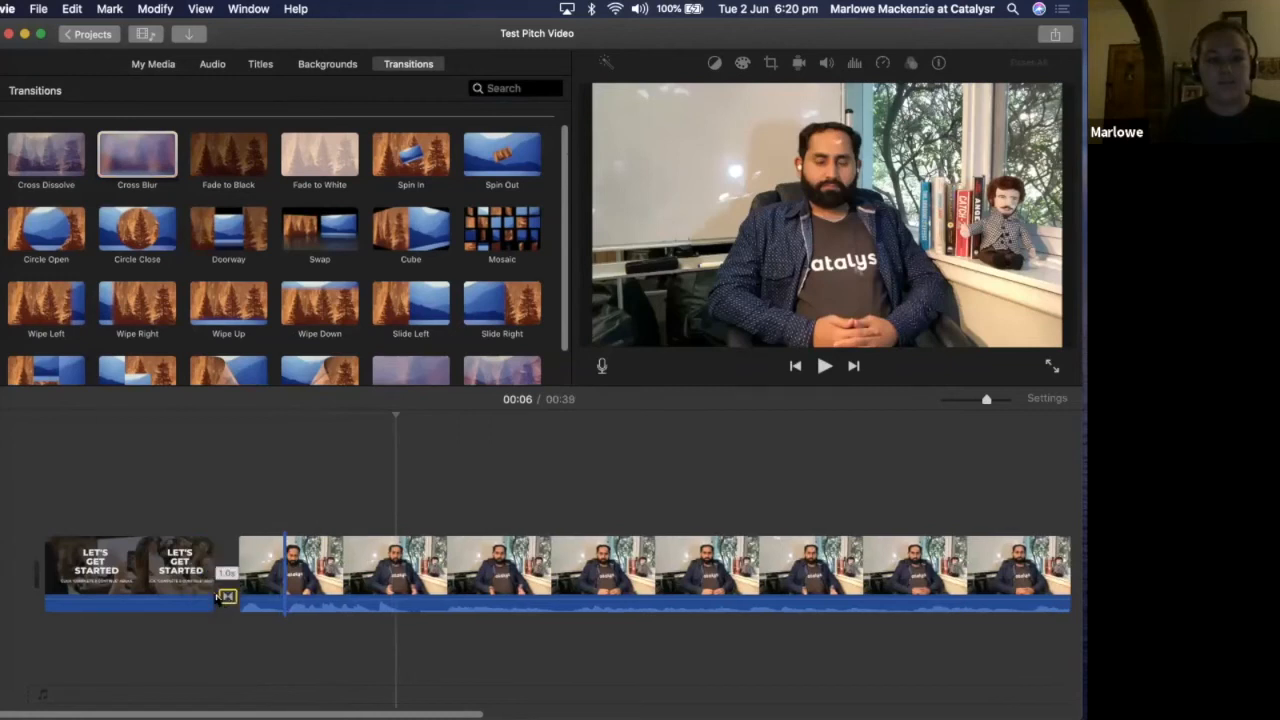
Play the Cross Blur transition three times from within the "Let's Get Started" clip, stopping at 00:05
left_click(180, 575)
key("space")
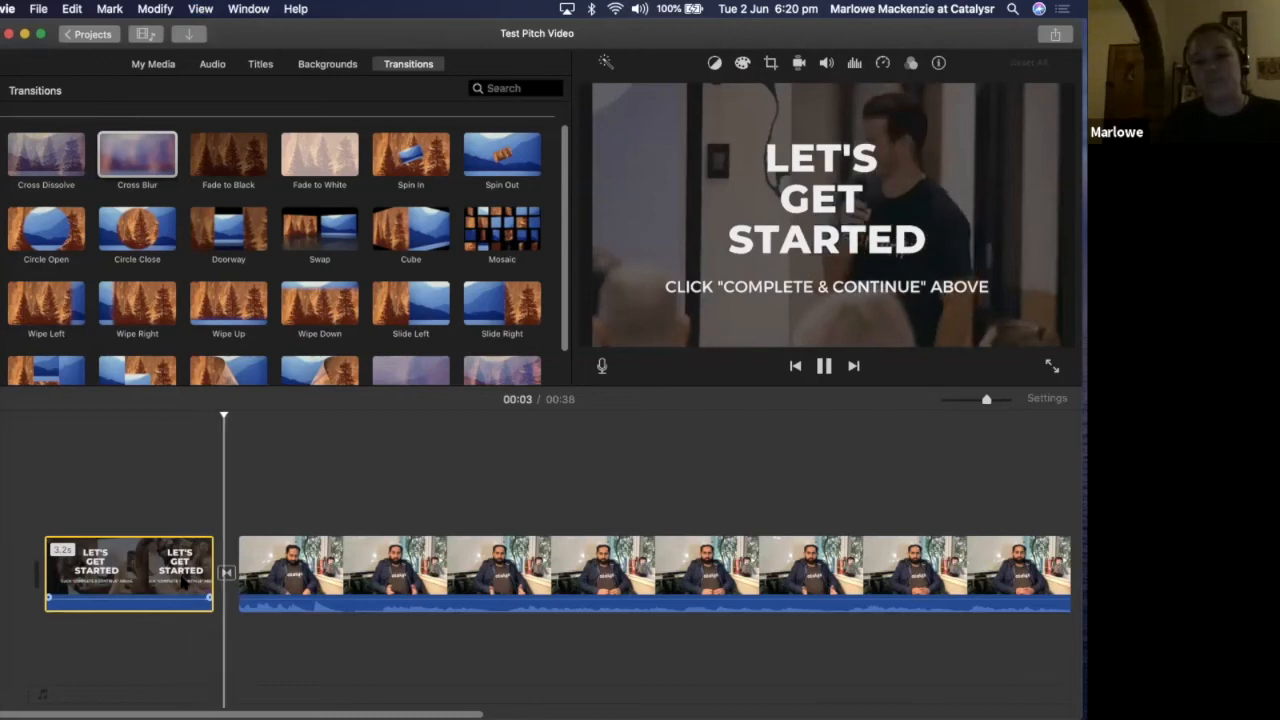
left_click(180, 575)
key("space")
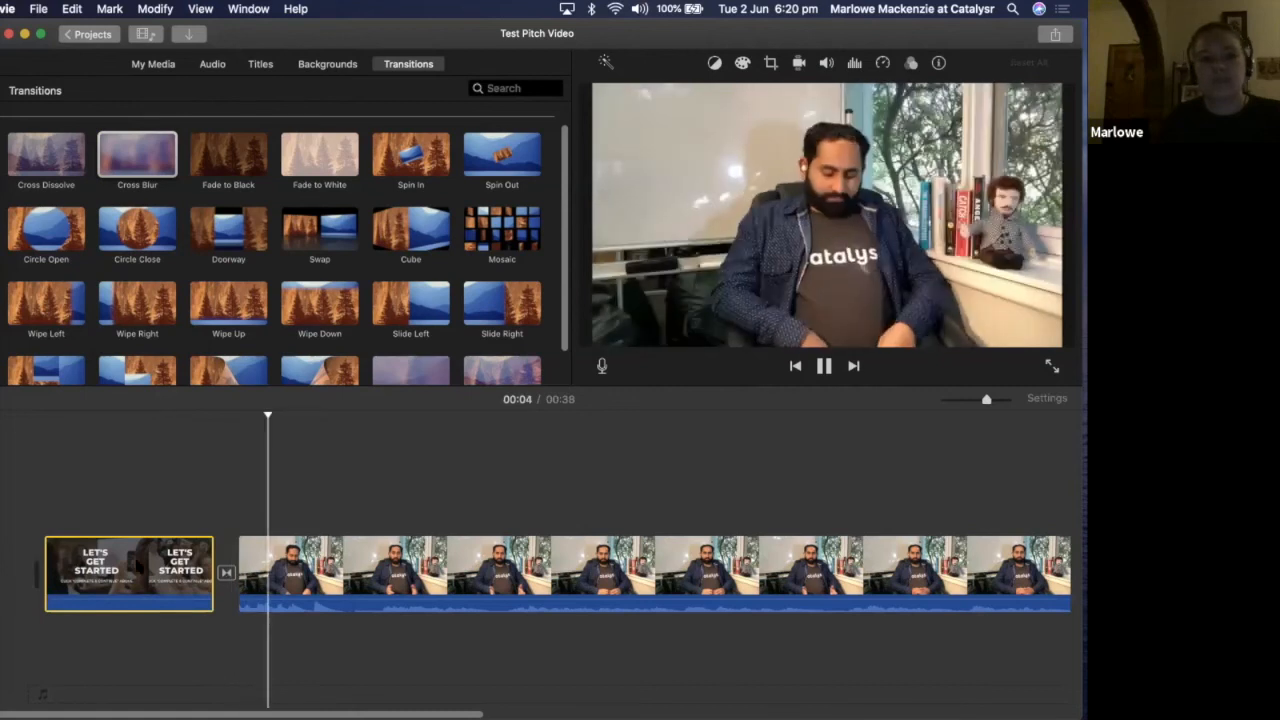
left_click(140, 505)
key("space")
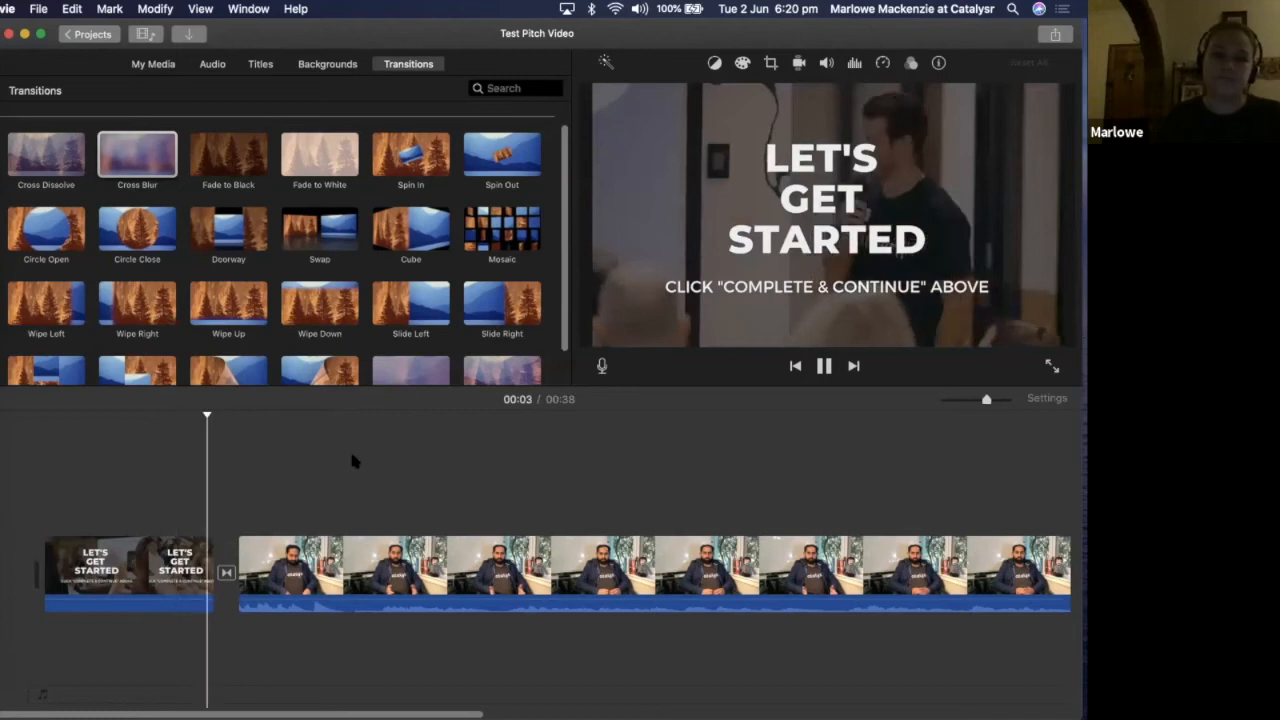
left_click(321, 491)
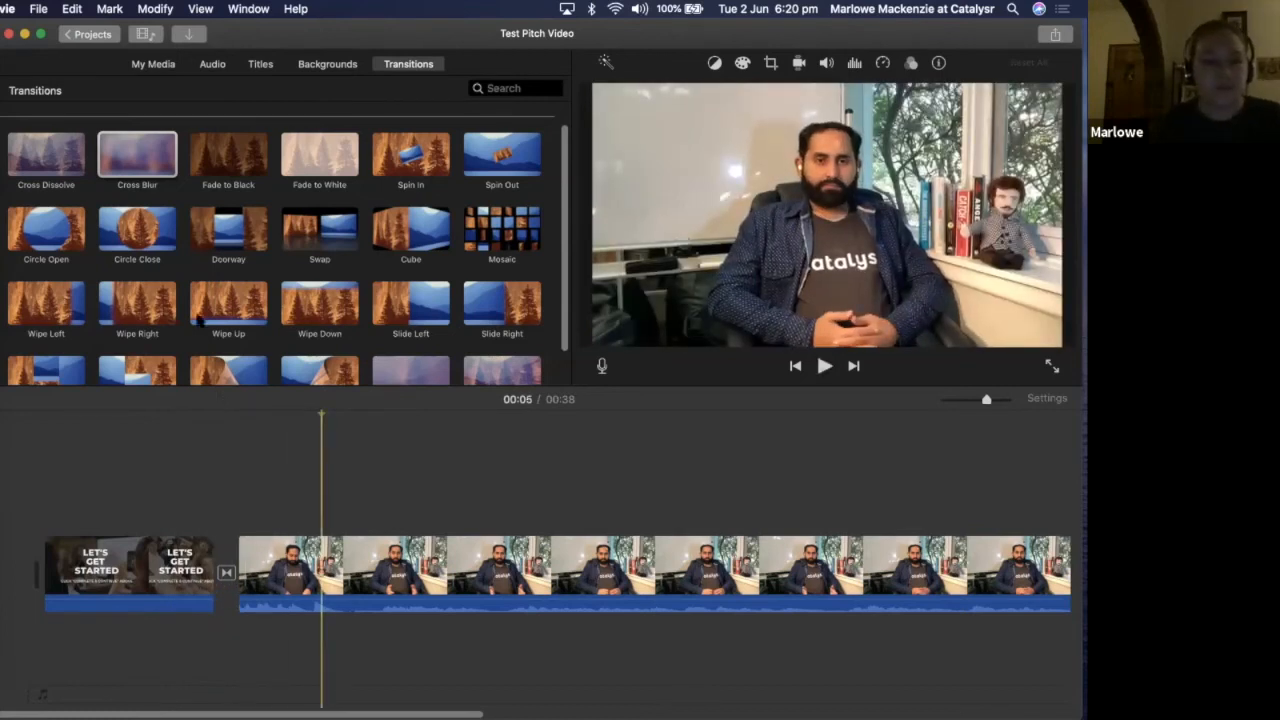
Delete the transition between the "Let's Get Started" clip and the footage and put a Slide Left transition there instead
scroll(352, 310, "down", 2)
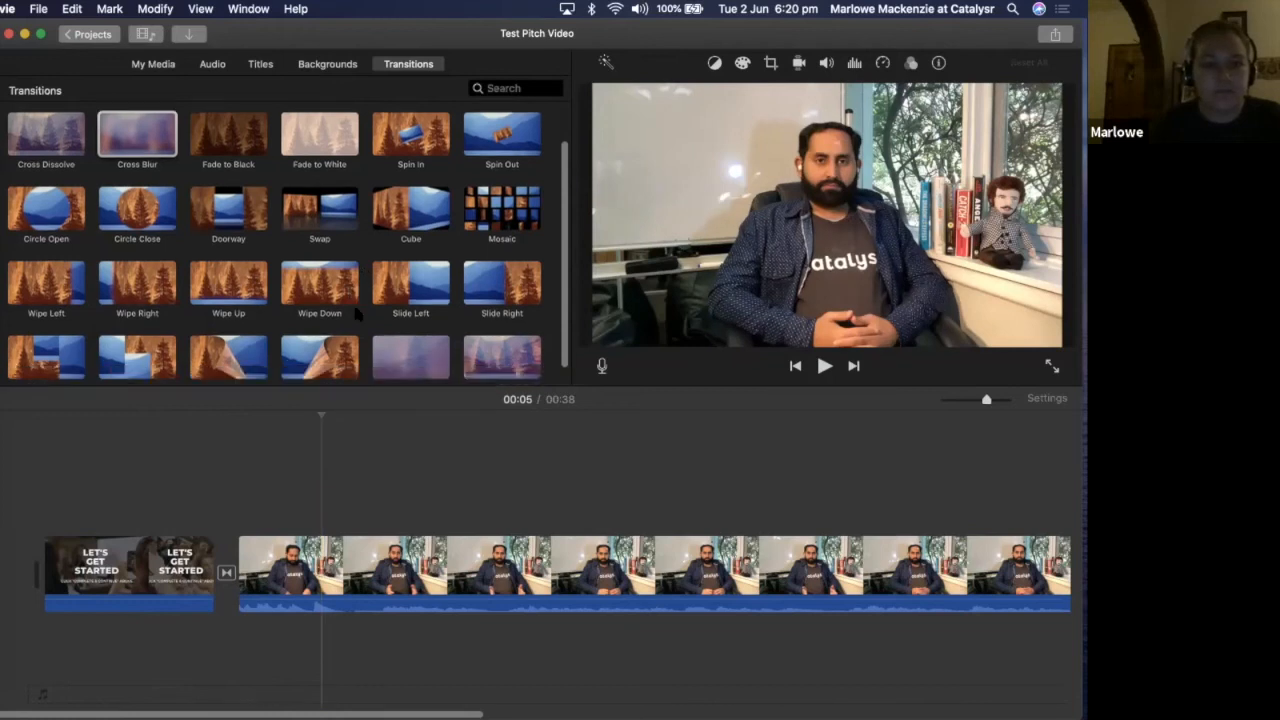
left_click_drag(410, 283, 226, 575)
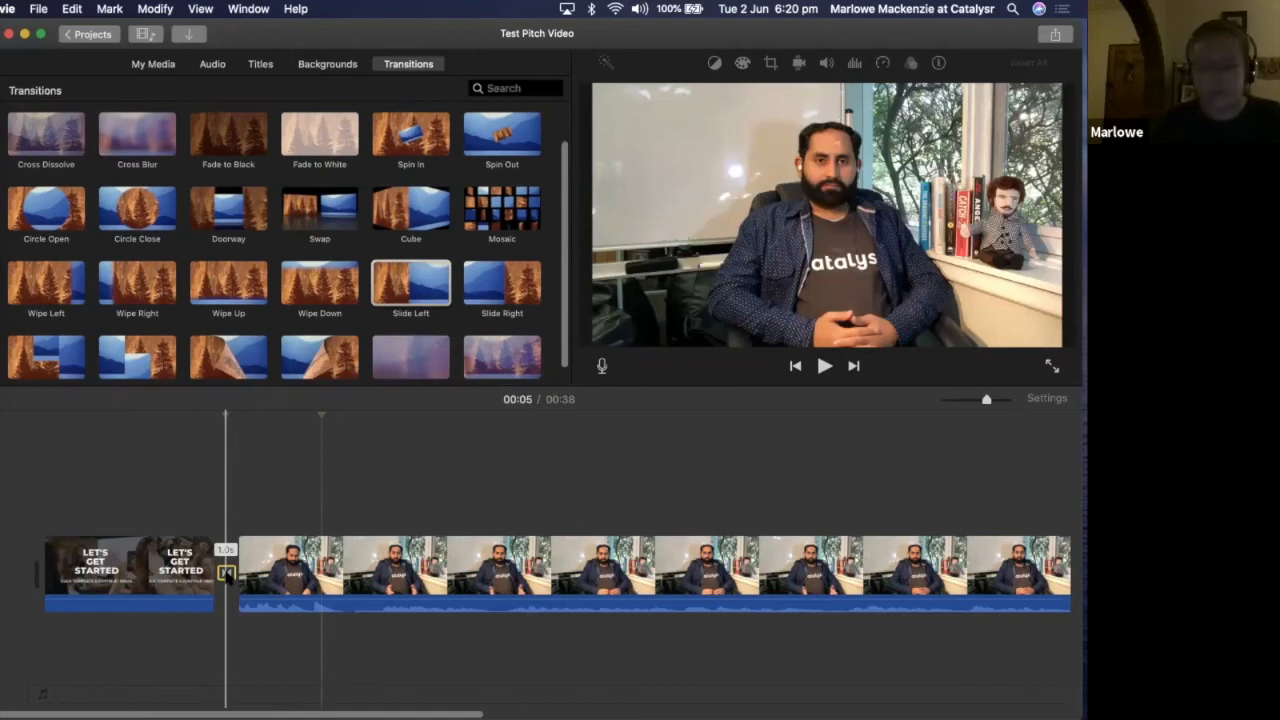
left_click(226, 572)
key("Delete")
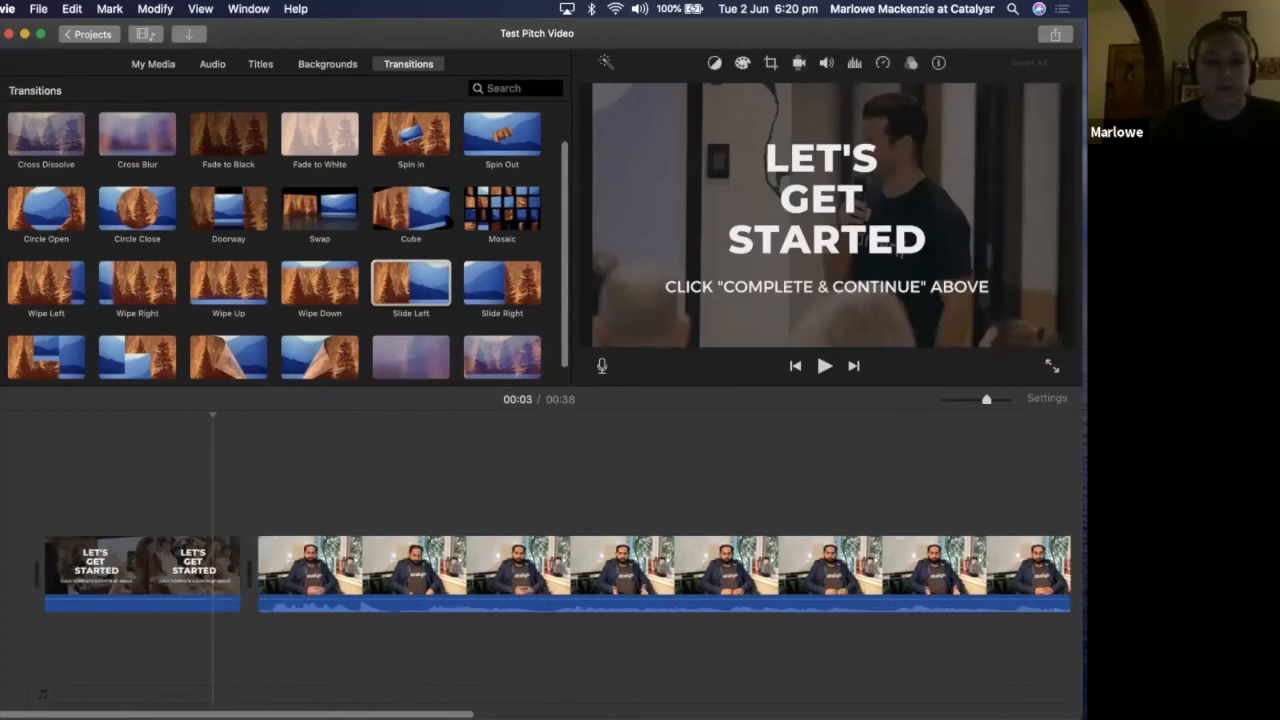
left_click_drag(396, 311, 228, 578)
left_click(226, 574)
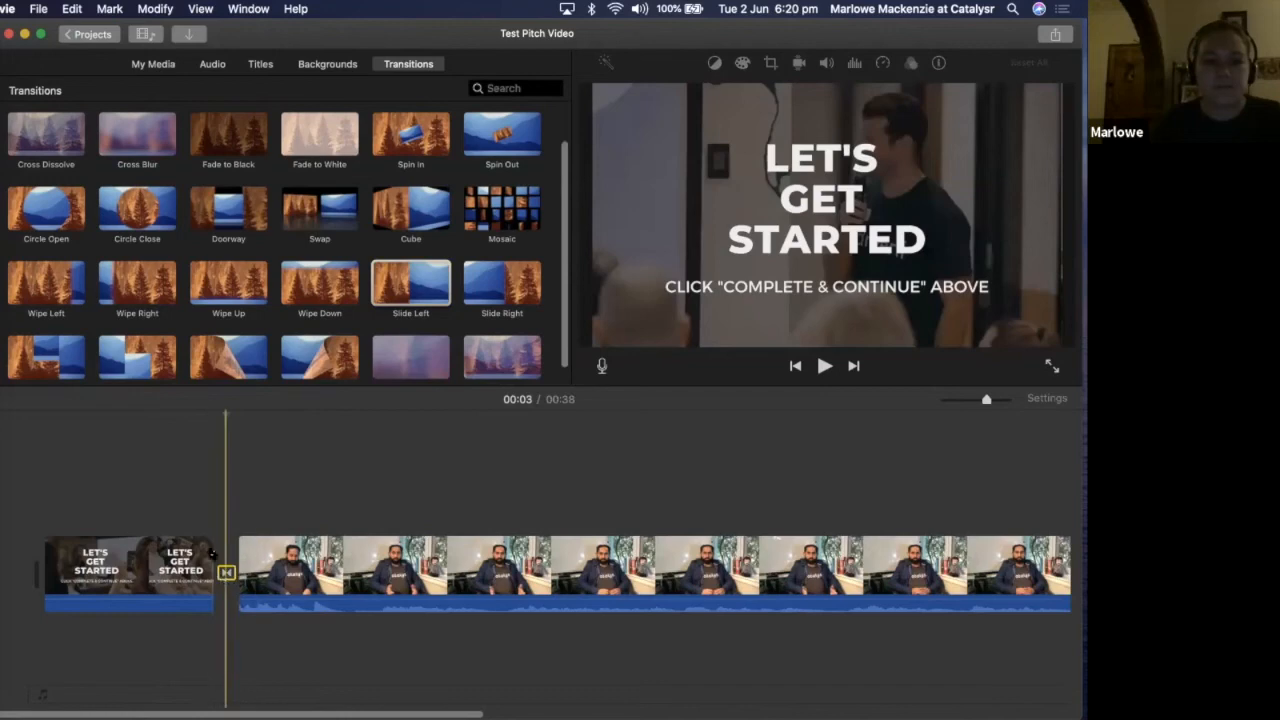
Play the Slide Left transition from the "Let's Get Started" clip into the footage and pause at 00:06
left_click(157, 565)
key("space")
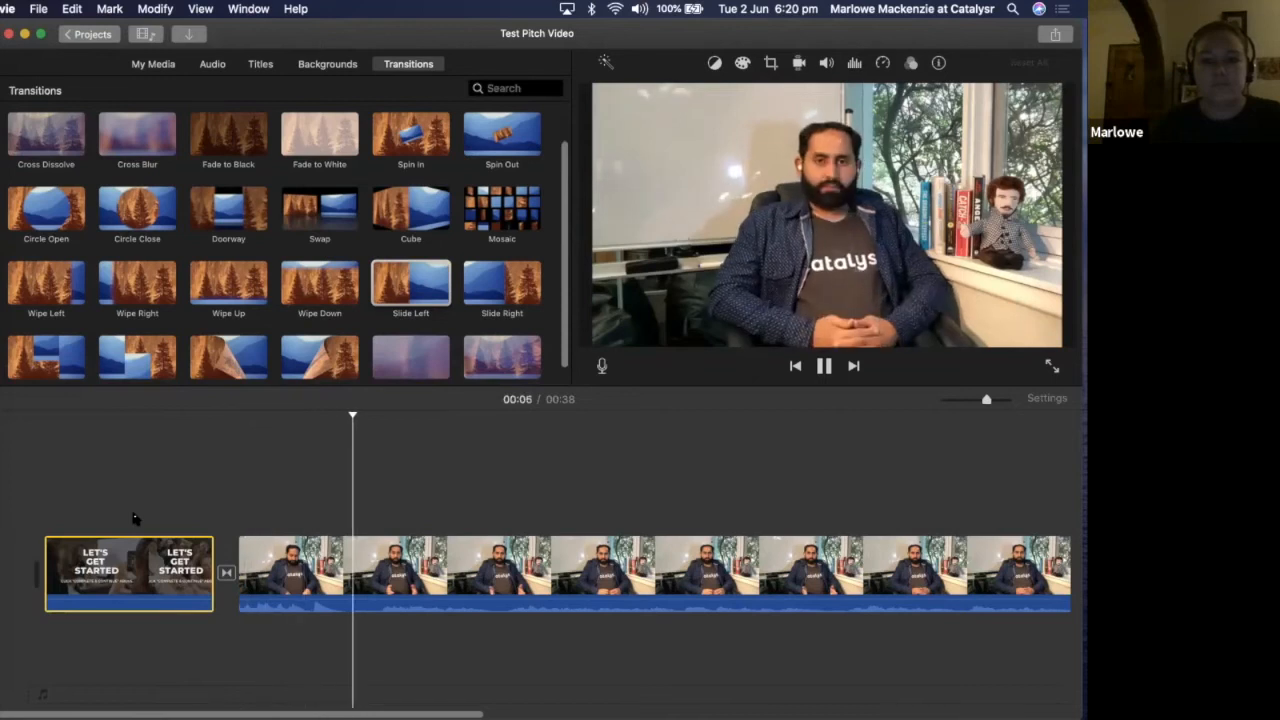
key("space")
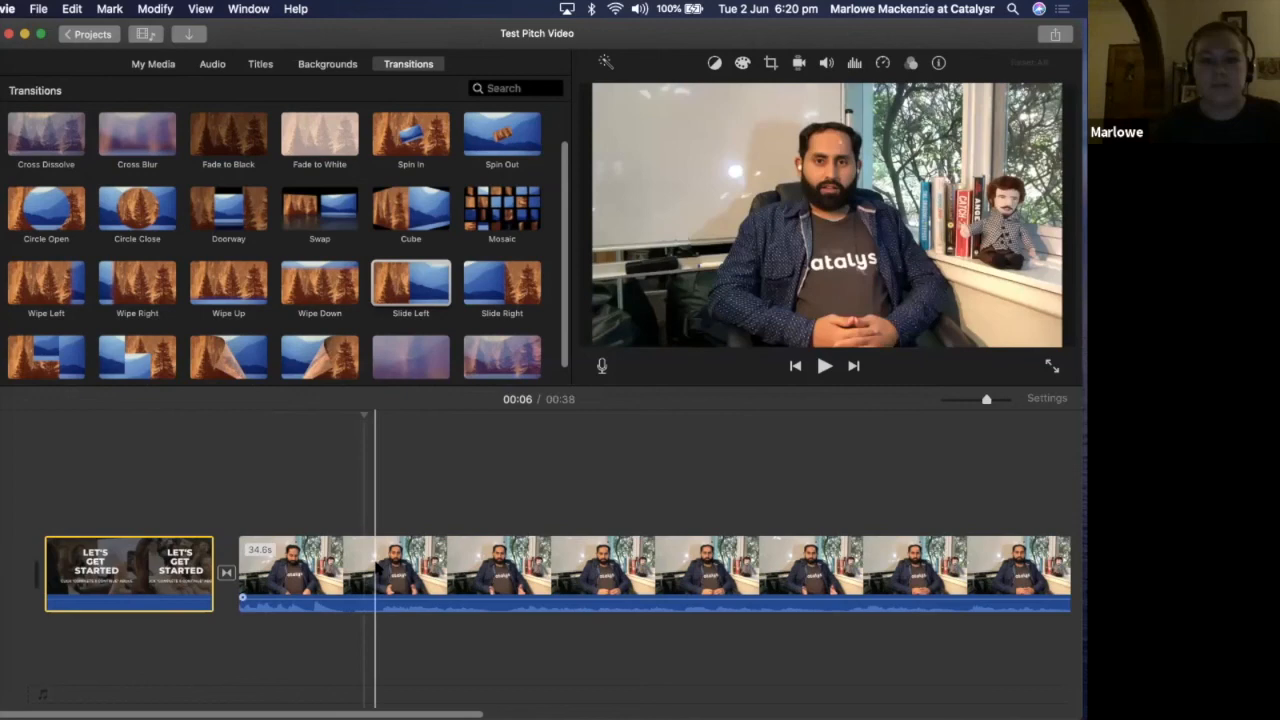
Split the footage at the 00:06 mark and delete the part before the split
right_click(377, 567)
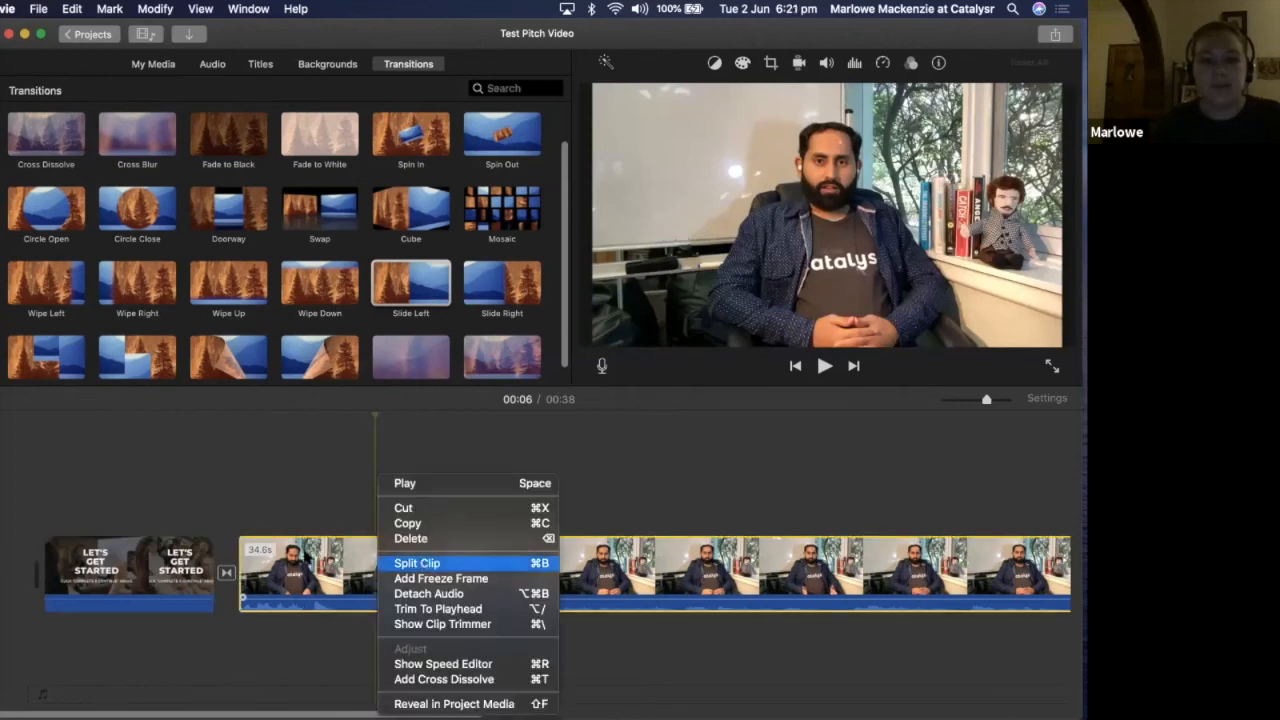
left_click(417, 563)
left_click(304, 558)
key("BackSpace")
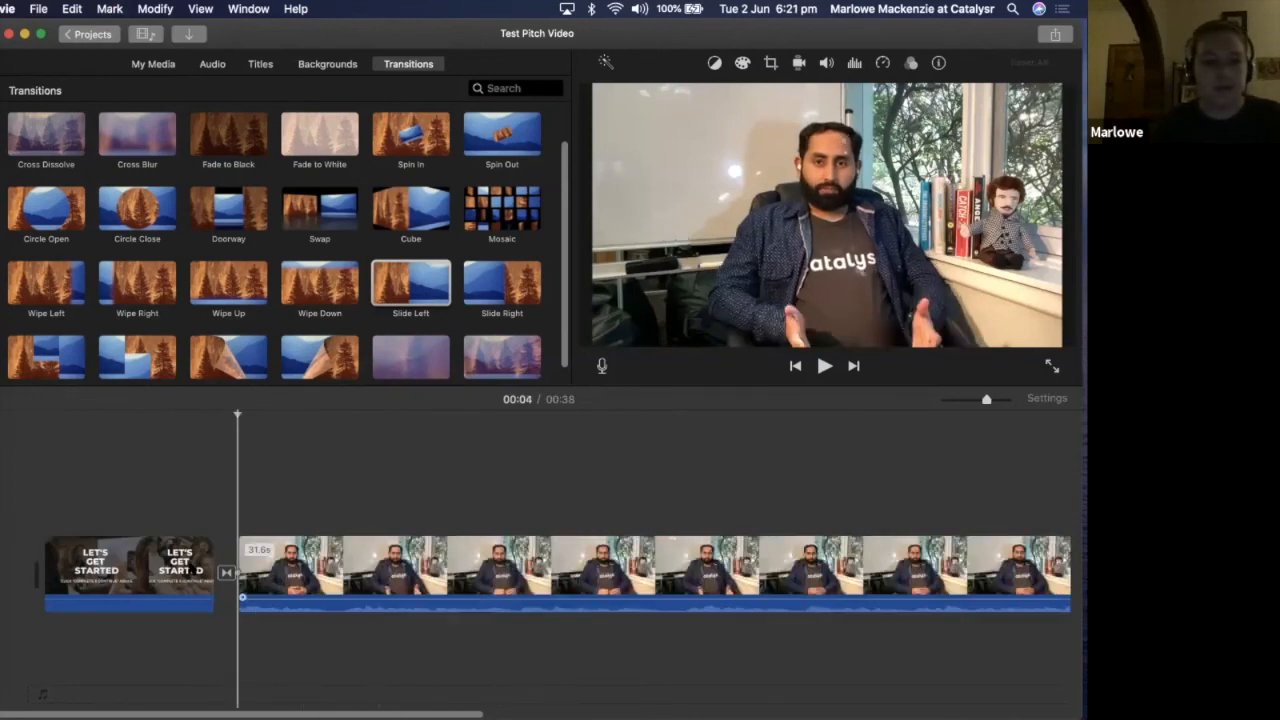
Play the movie from 00:02 through the transition into the trimmed footage and stop at 00:14
left_click(188, 568)
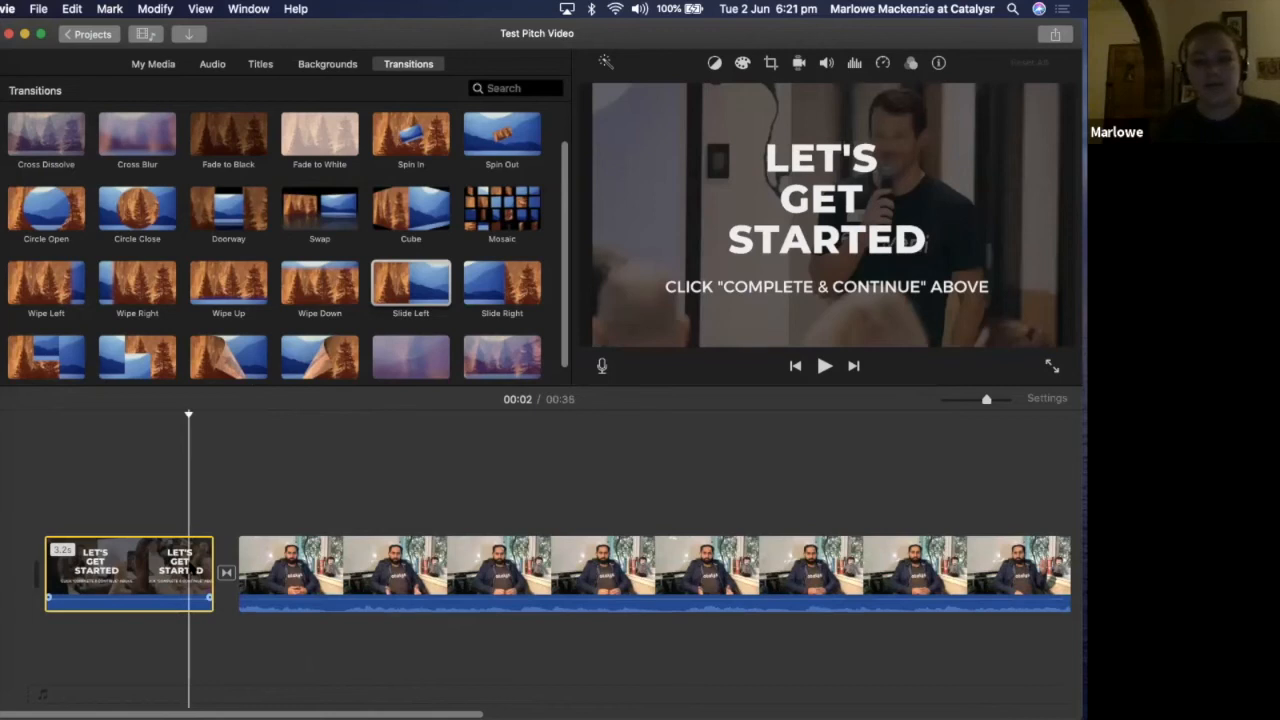
key("space")
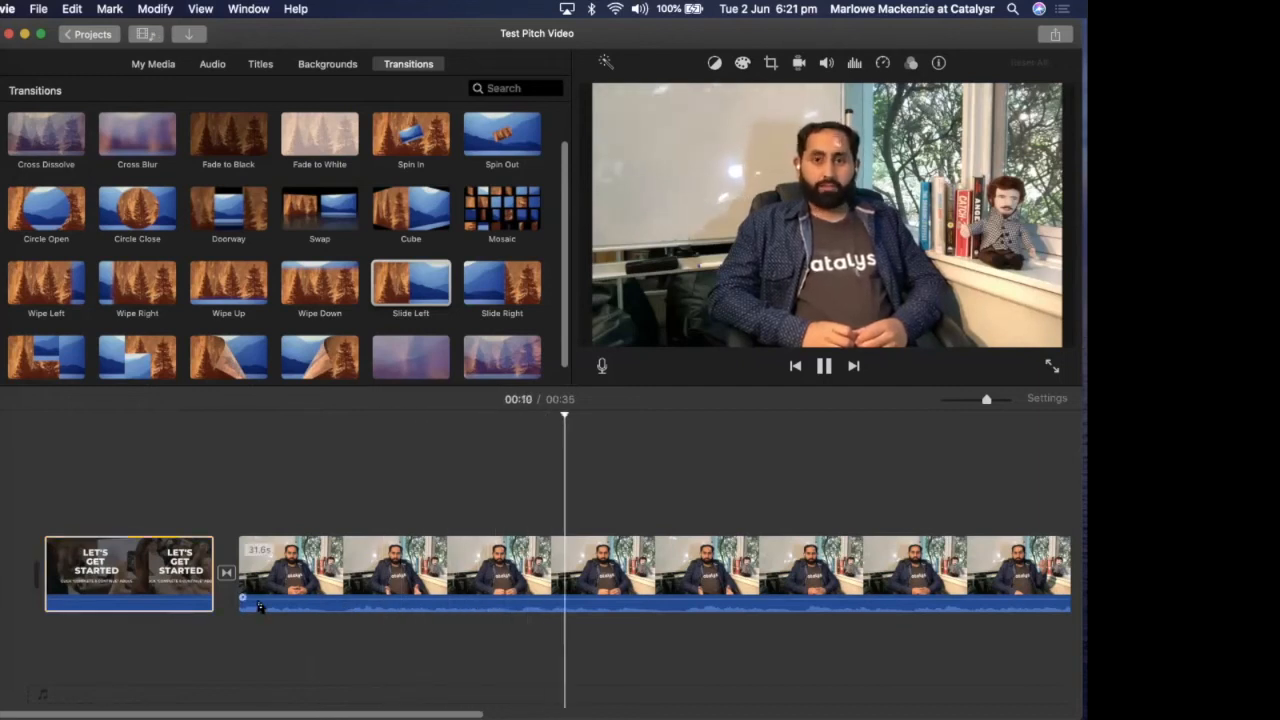
left_click(772, 507)
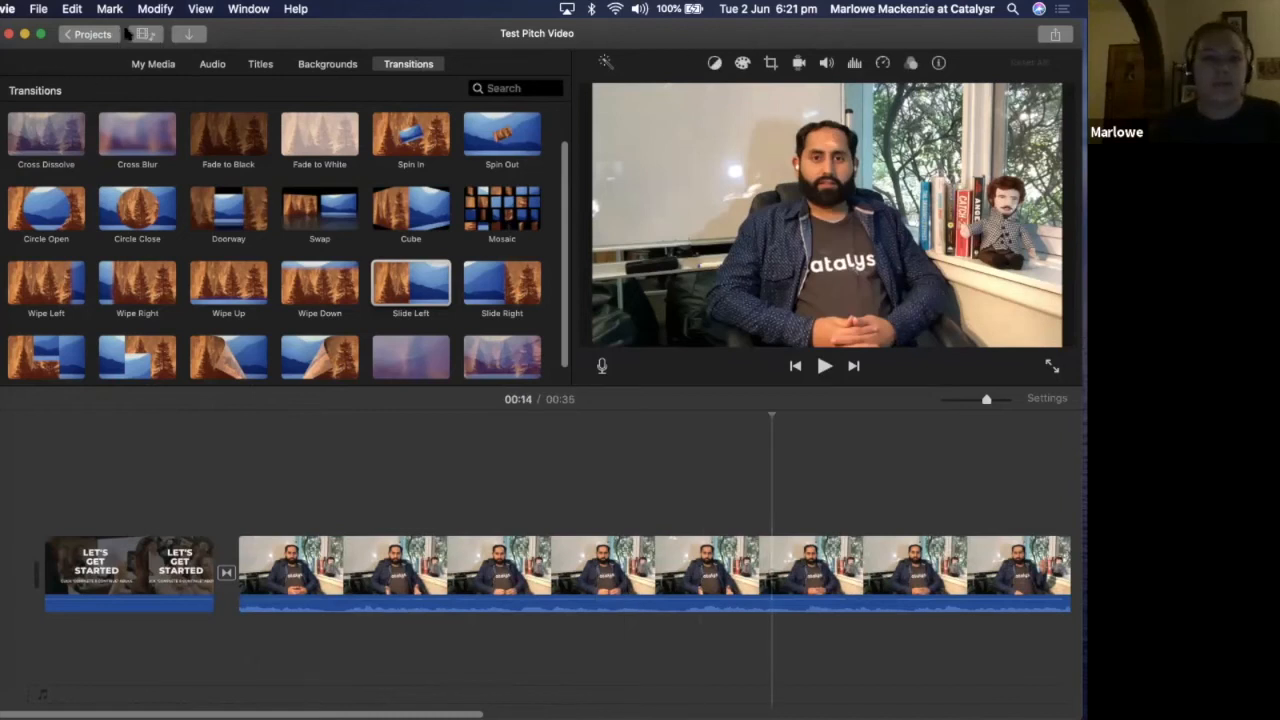
left_click(252, 212)
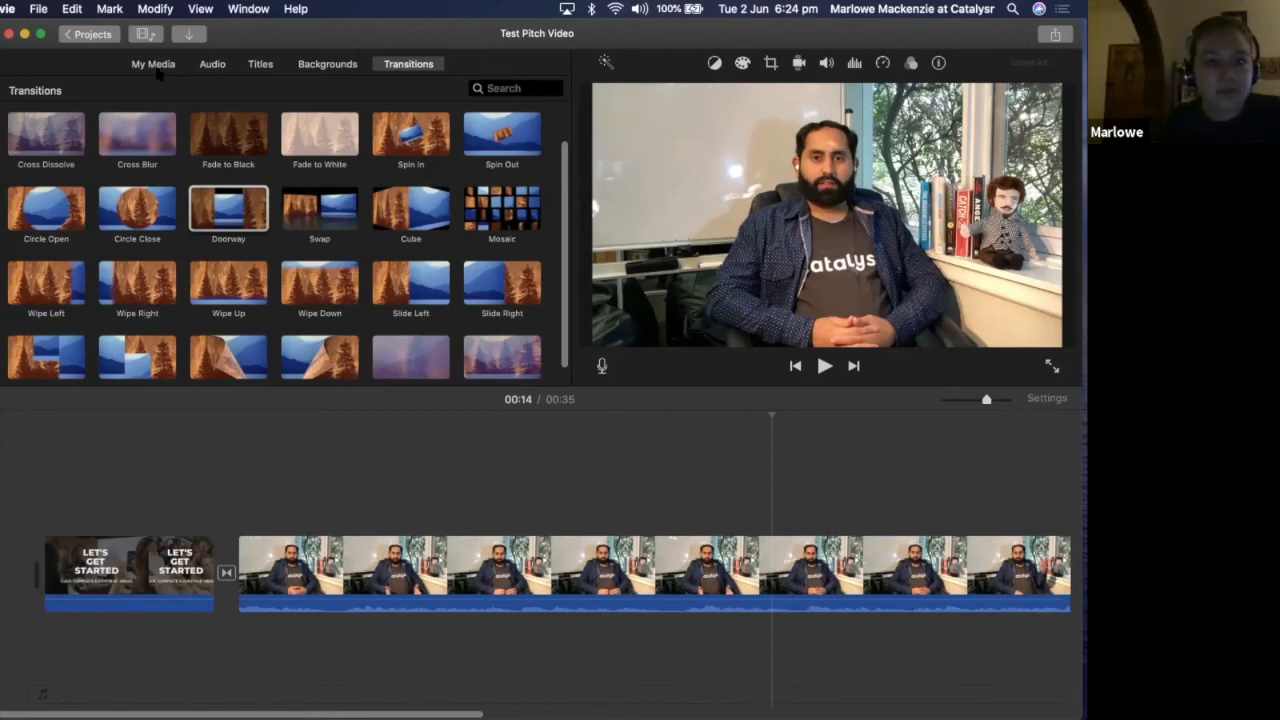
Preview the Modern track in the Theme Music sound effects and add it beneath the clips from the start of the movie
left_click(212, 63)
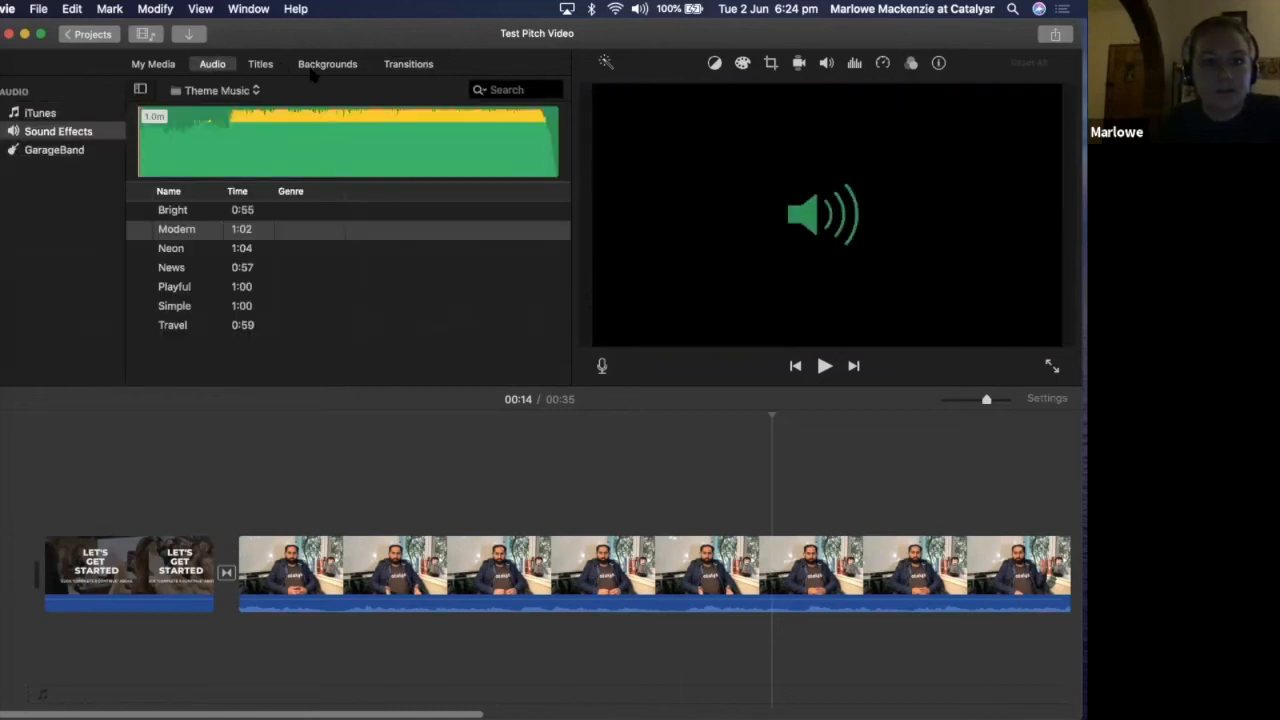
left_click(243, 91)
scroll(243, 91, "up", 5)
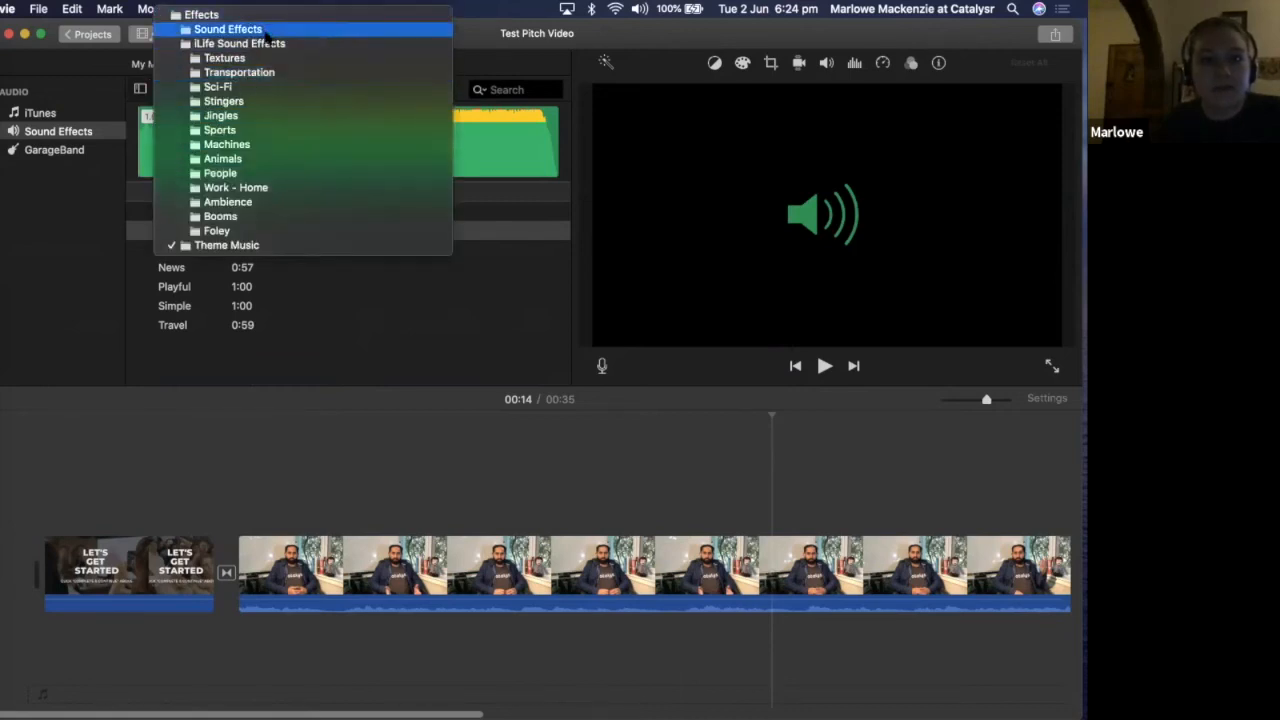
left_click(212, 248)
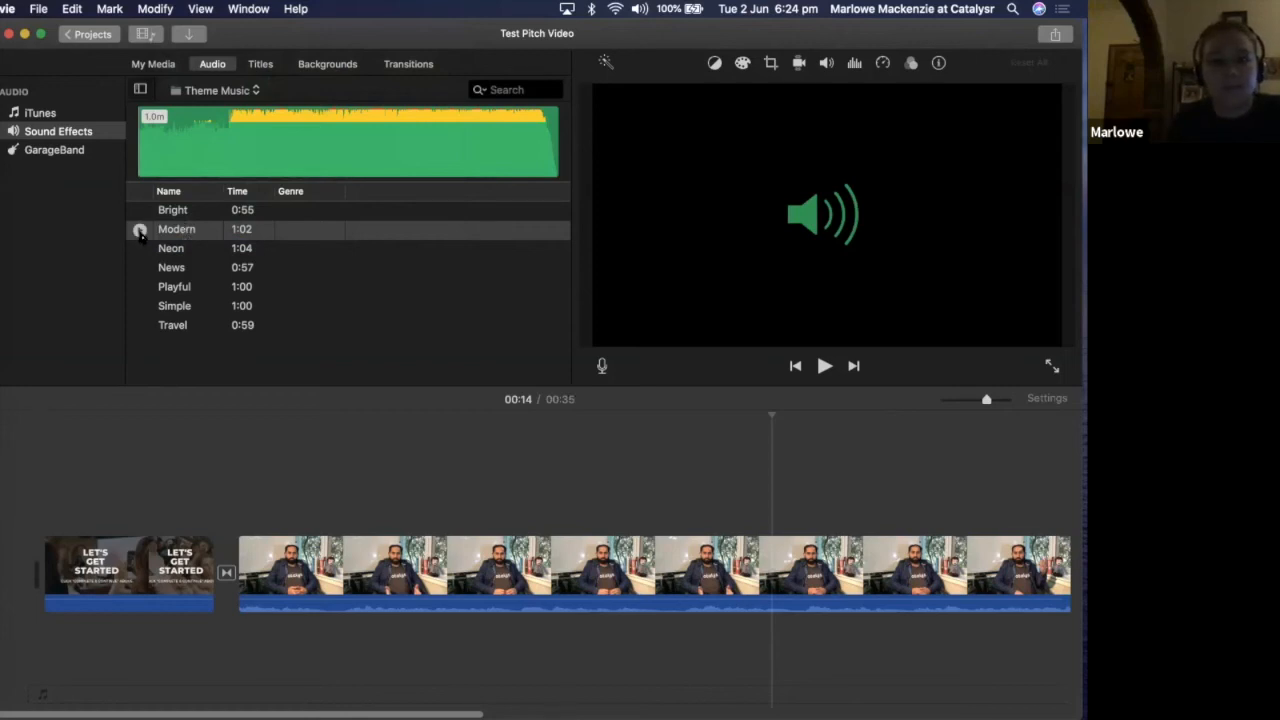
left_click(140, 230)
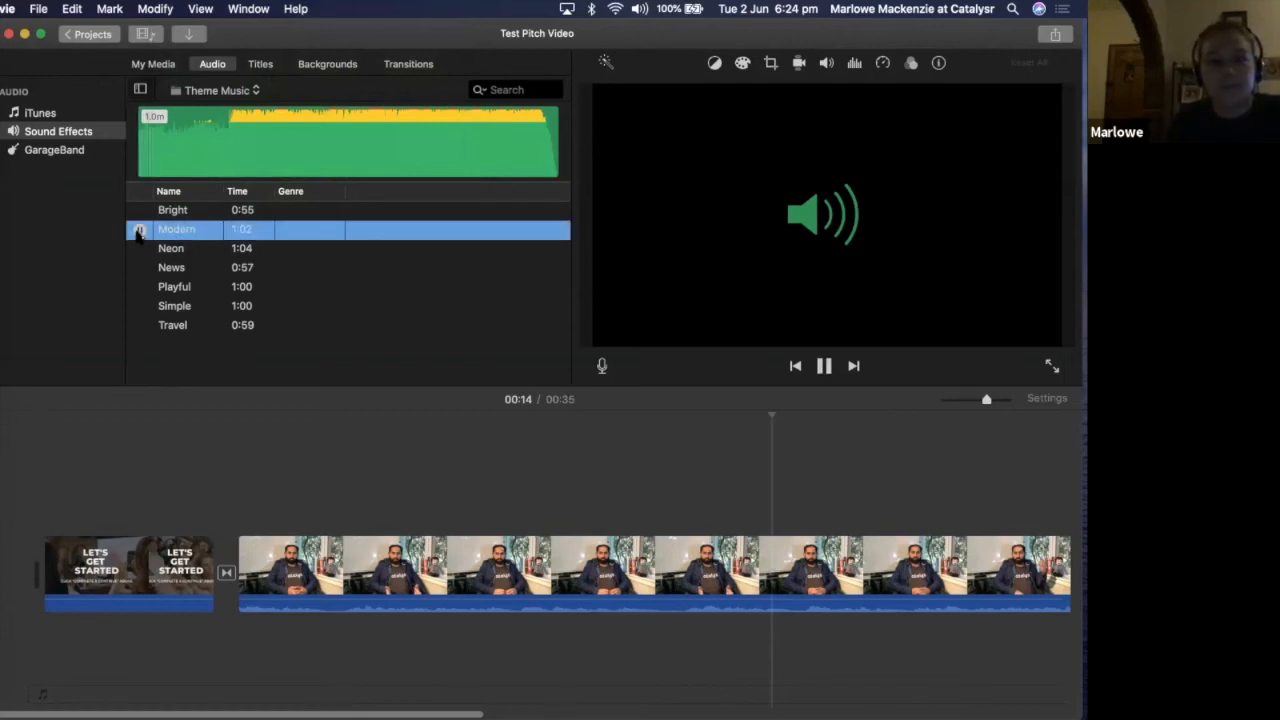
left_click(140, 231)
left_click_drag(197, 232, 24, 649)
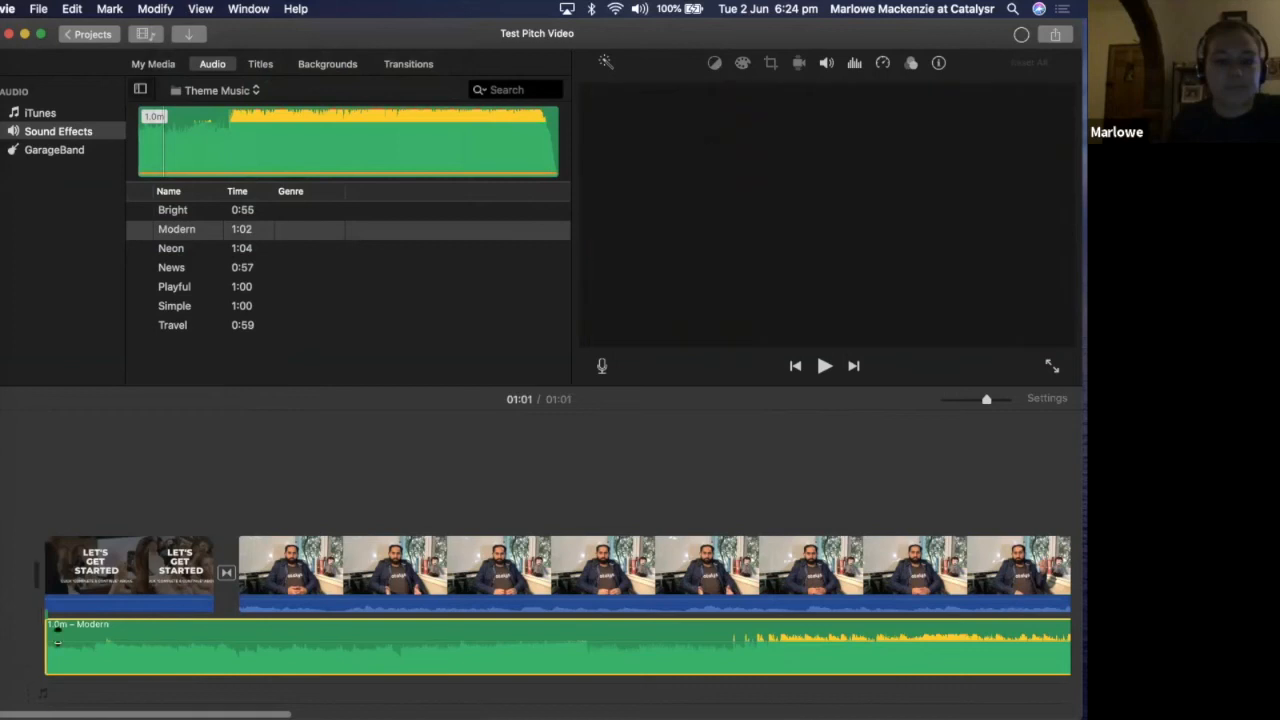
Lower the Modern track's volume and play the movie from the start, pausing at 00:09
left_click_drag(59, 650, 57, 660)
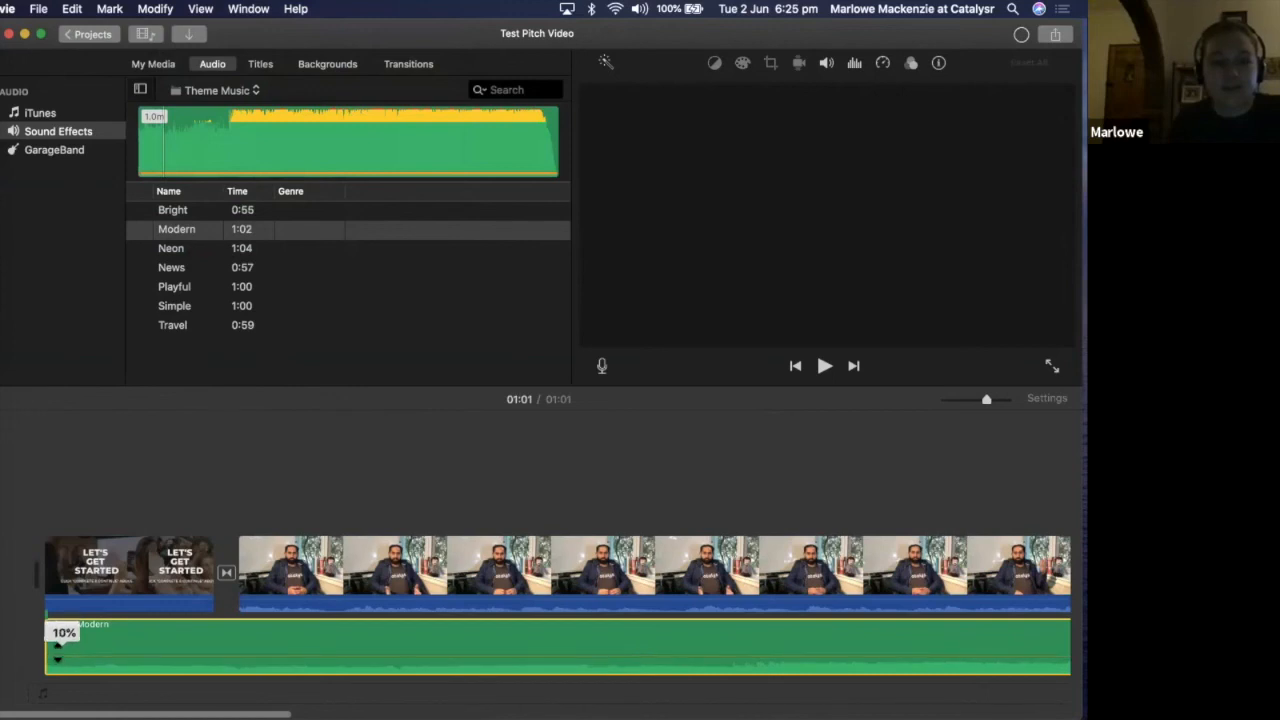
left_click(36, 476)
key("space")
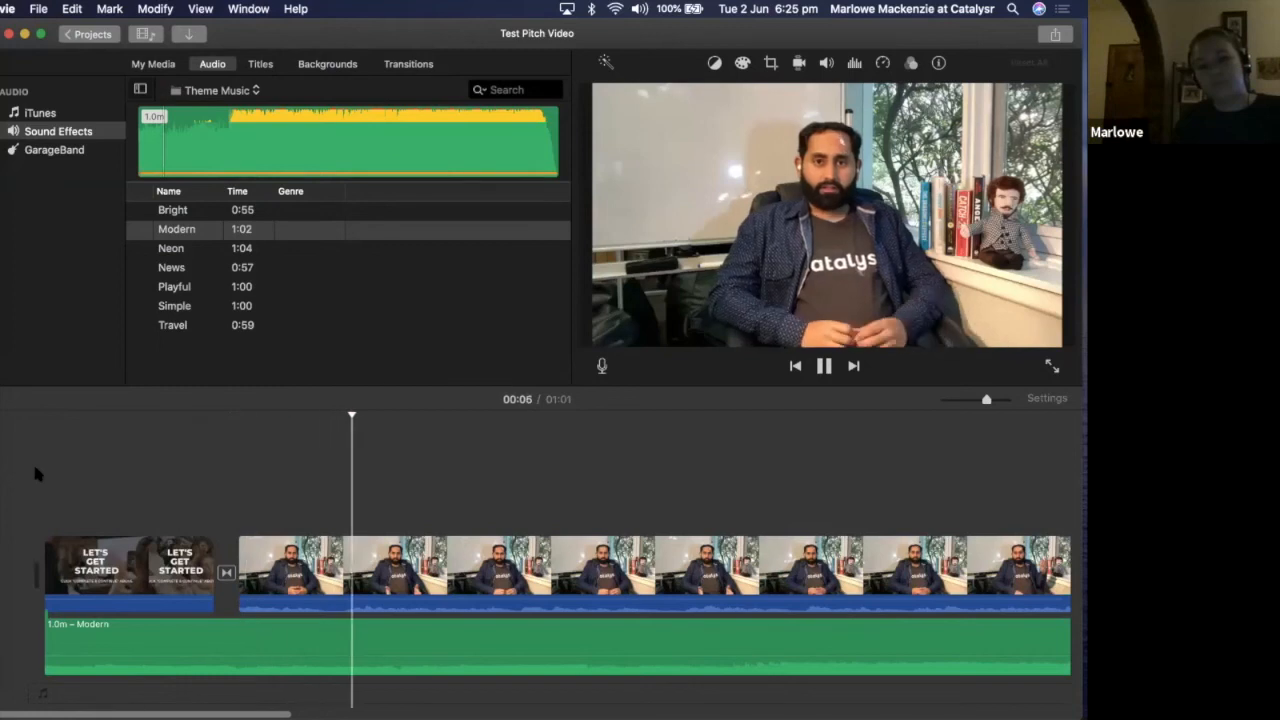
key("space")
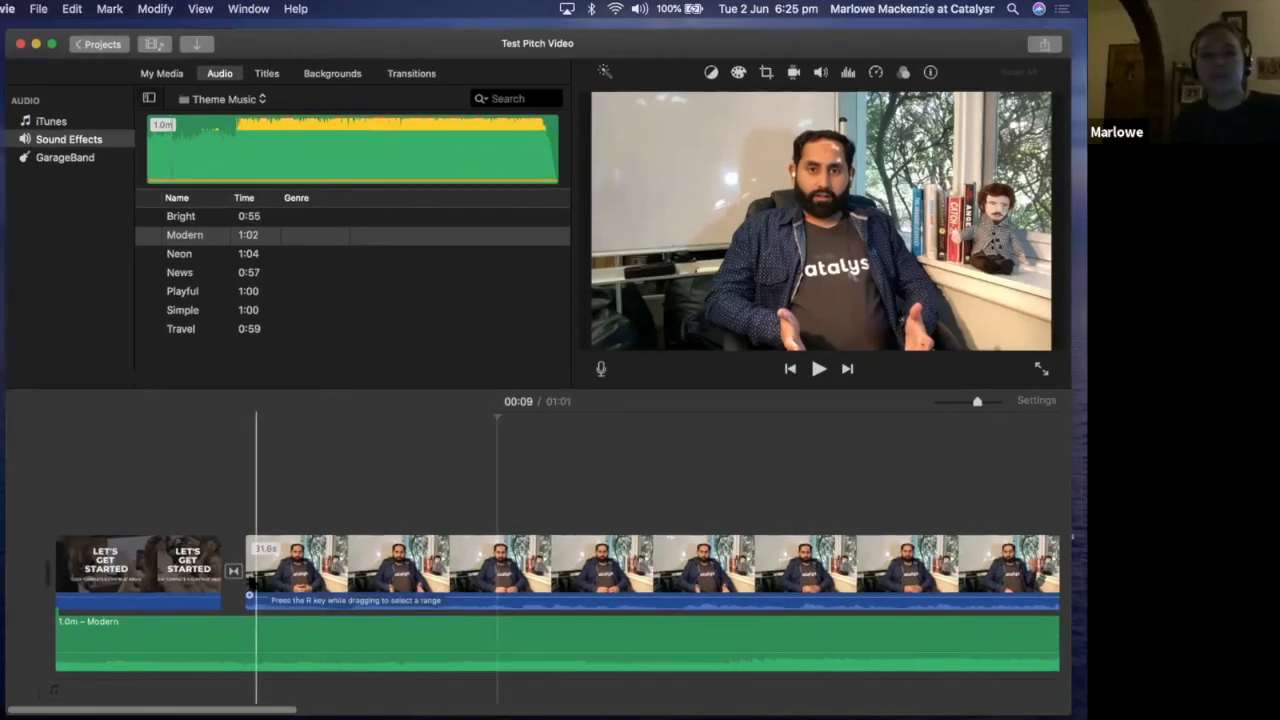
key("ctrl+Up")
key("ctrl+Up")
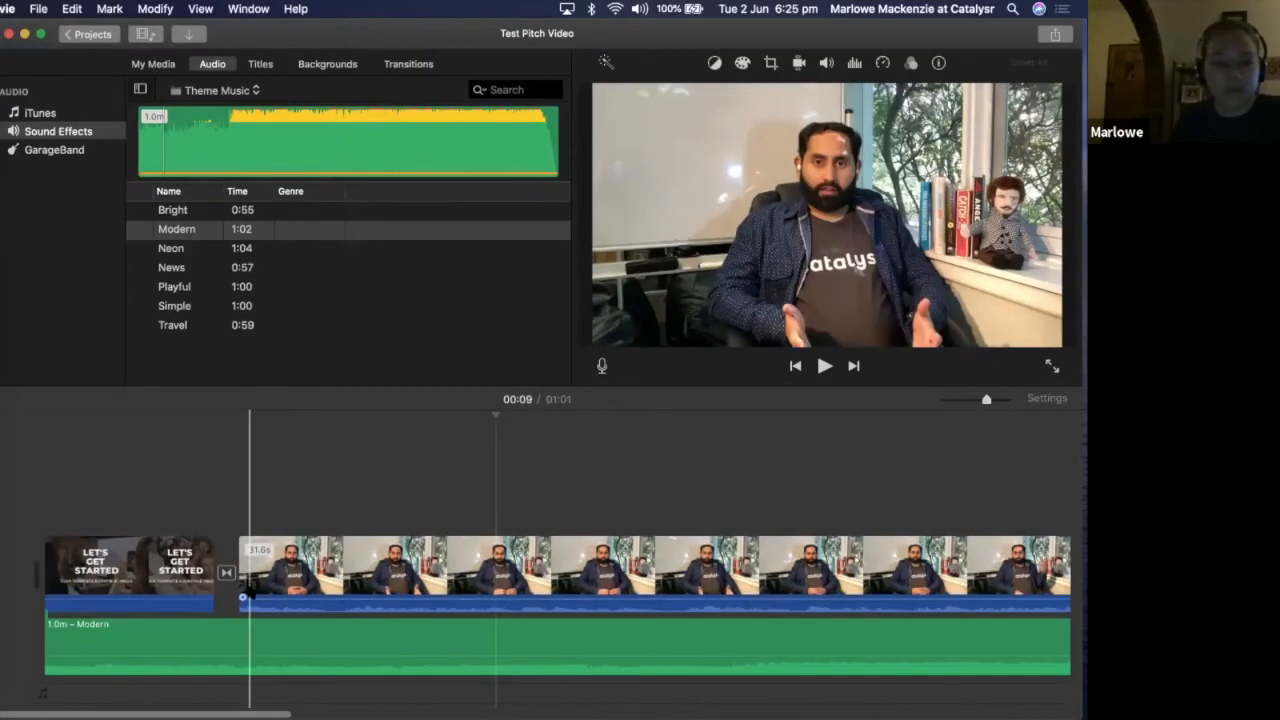
Lower the Modern track's volume further and replay the movie from 00:02, pausing at 00:07
left_click(169, 650)
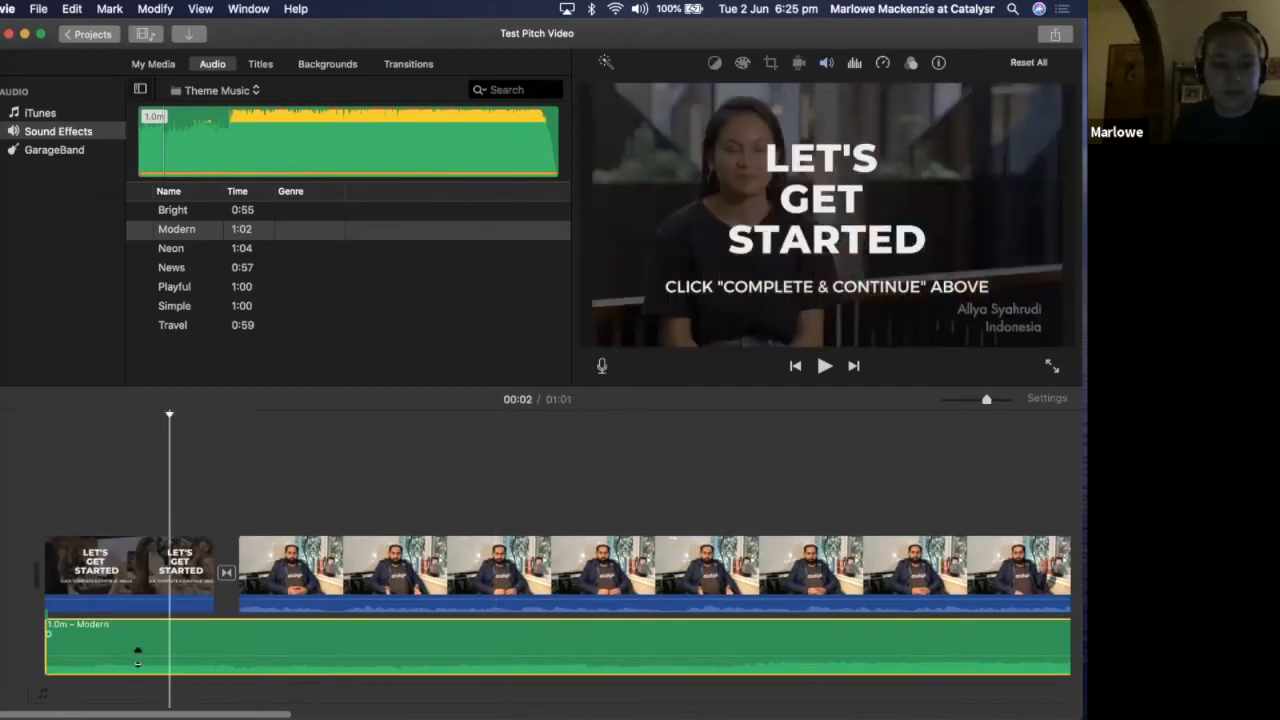
mouse_move(137, 657)
left_mouse_down()
mouse_move(134, 676)
mouse_move(136, 664)
left_mouse_up()
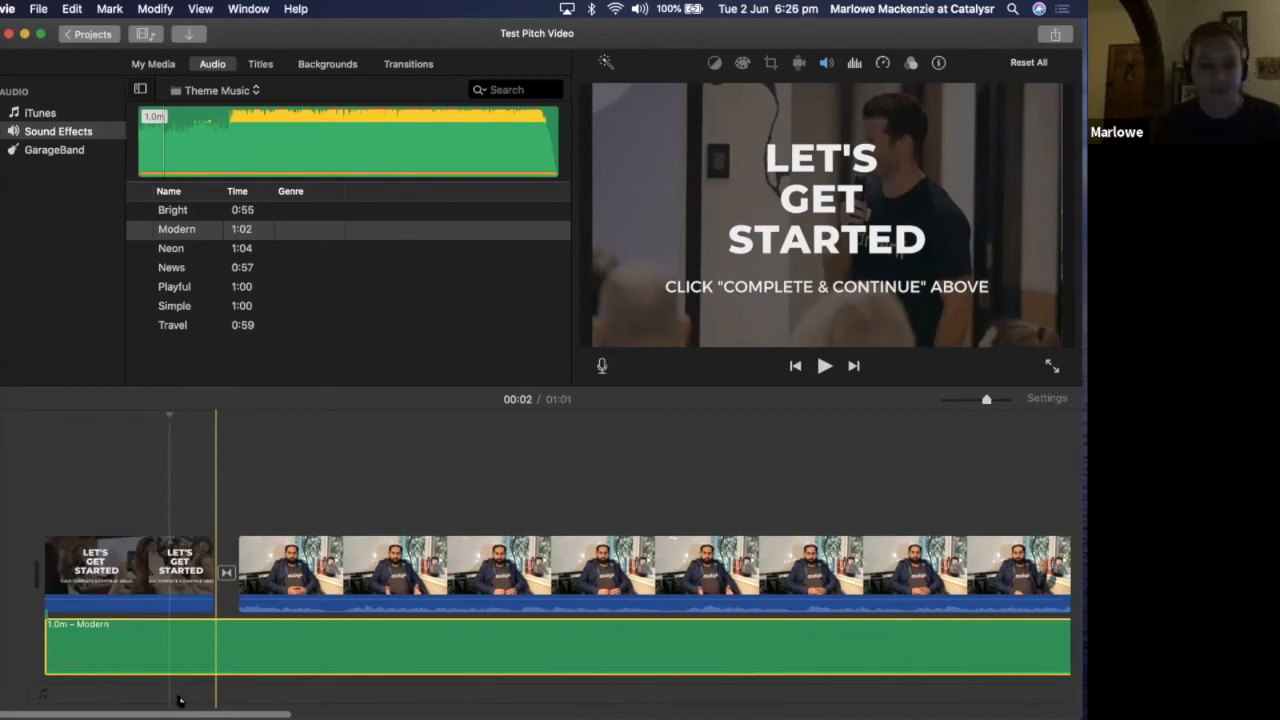
left_click(186, 498)
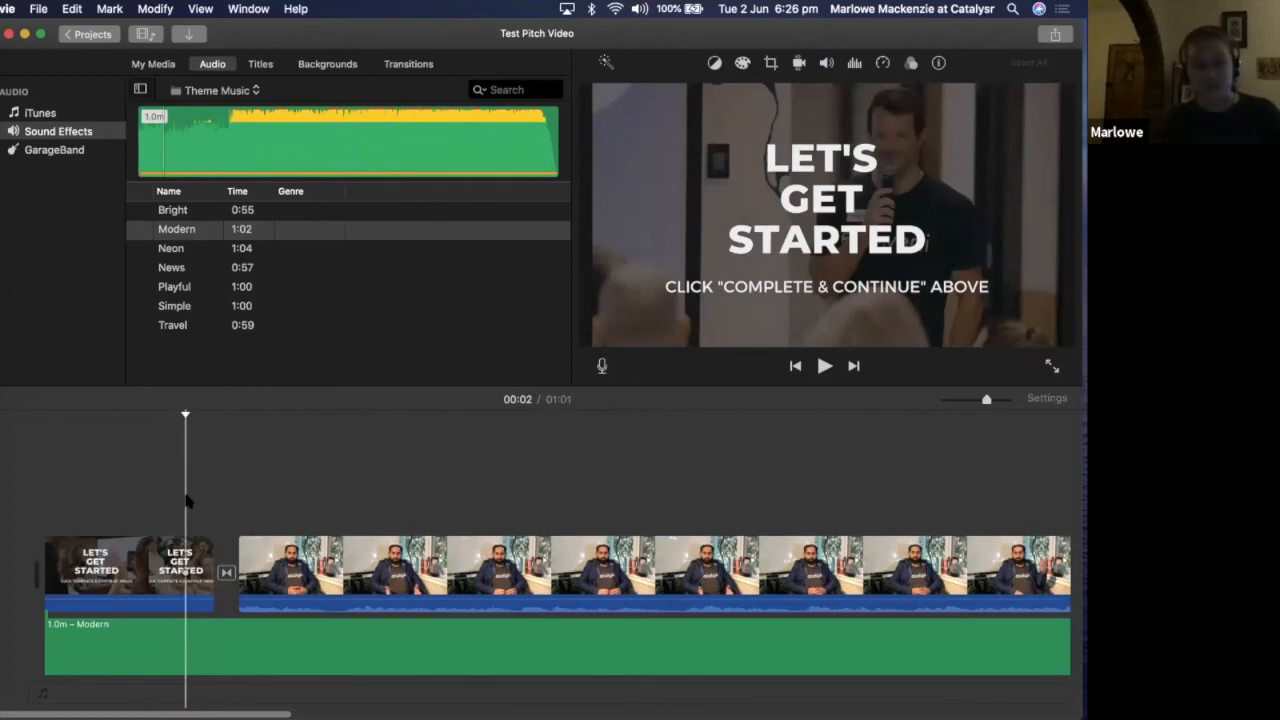
key("space")
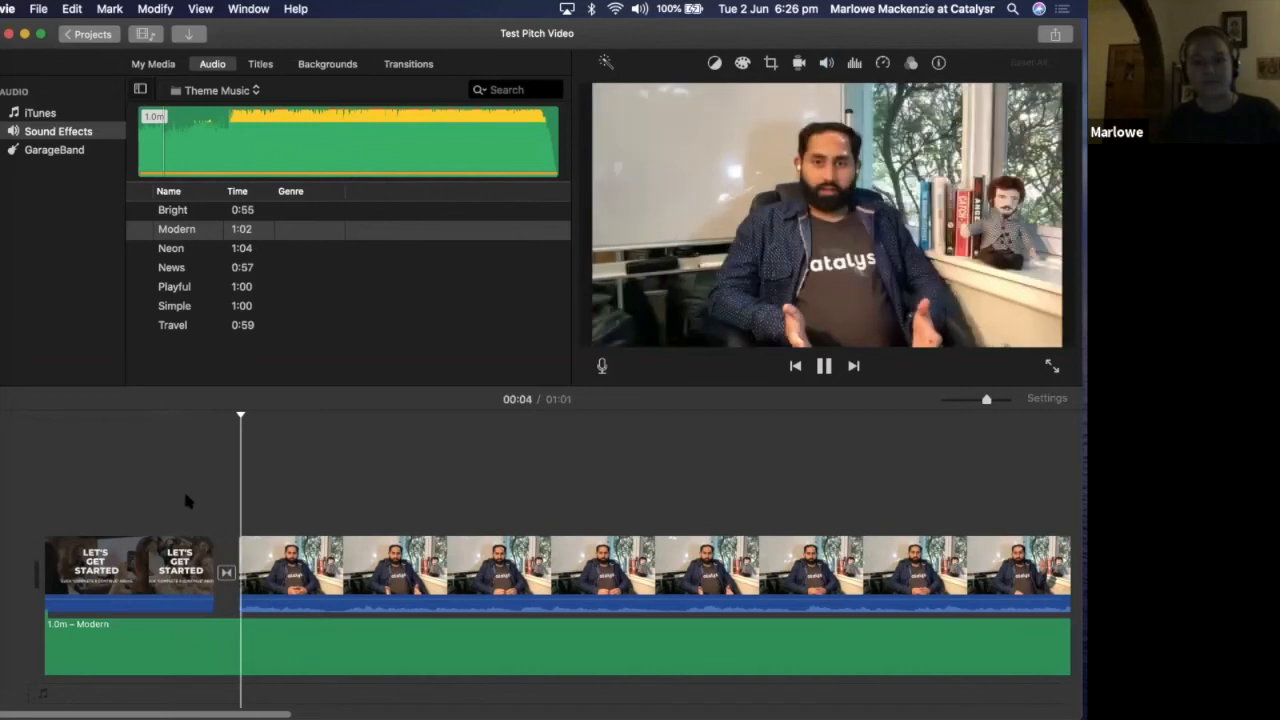
key("space")
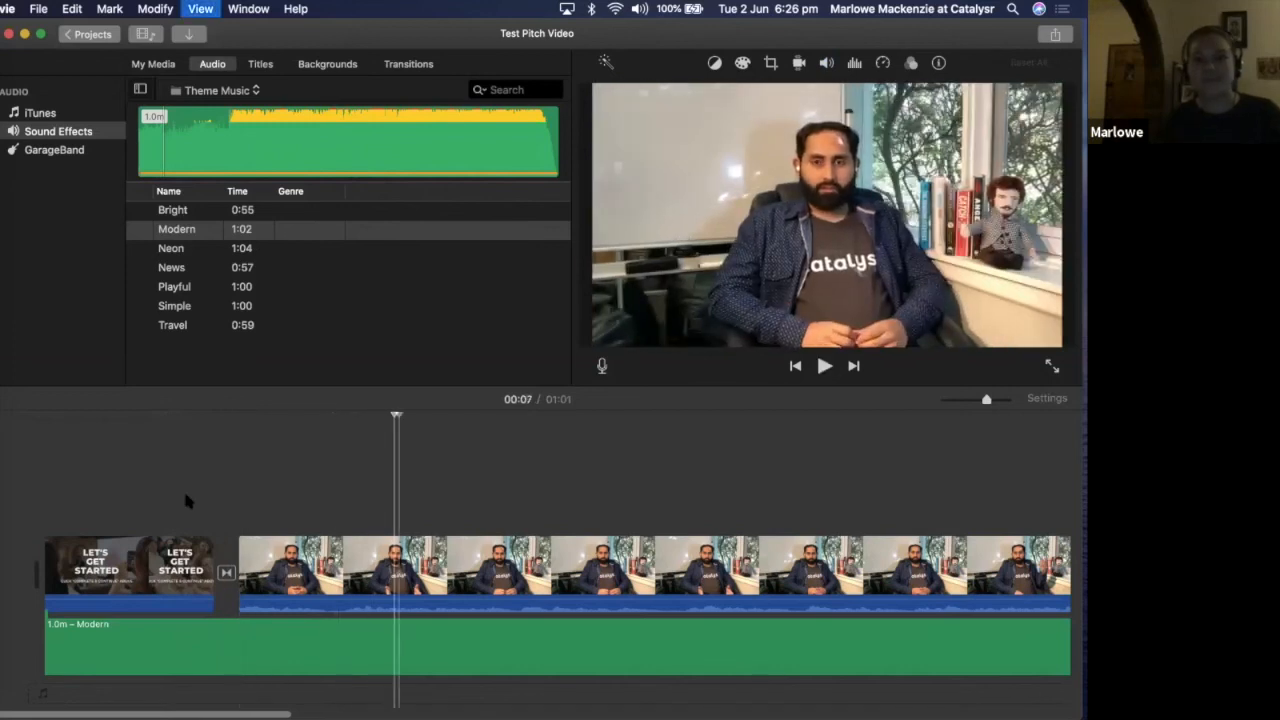
left_click(358, 558)
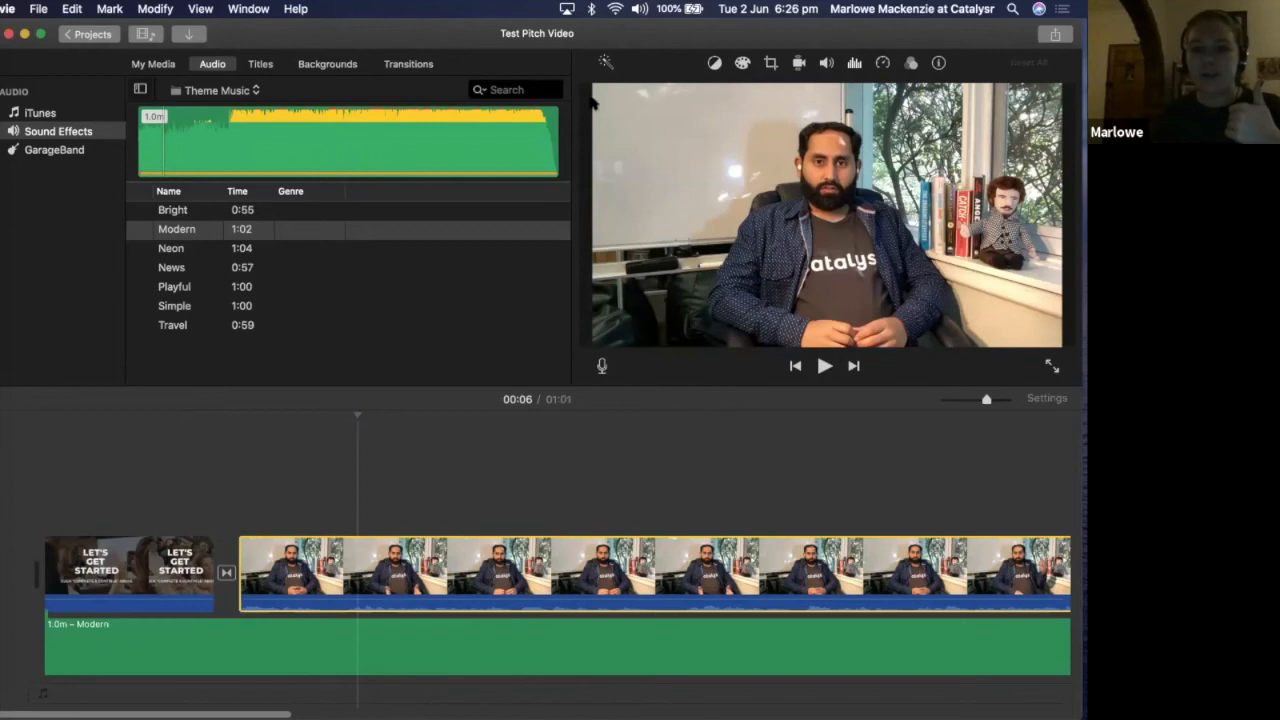
Turn on background noise reduction at 50% for the footage clip and toggle it during playback from 00:06 to 00:18 to compare
left_click(589, 93)
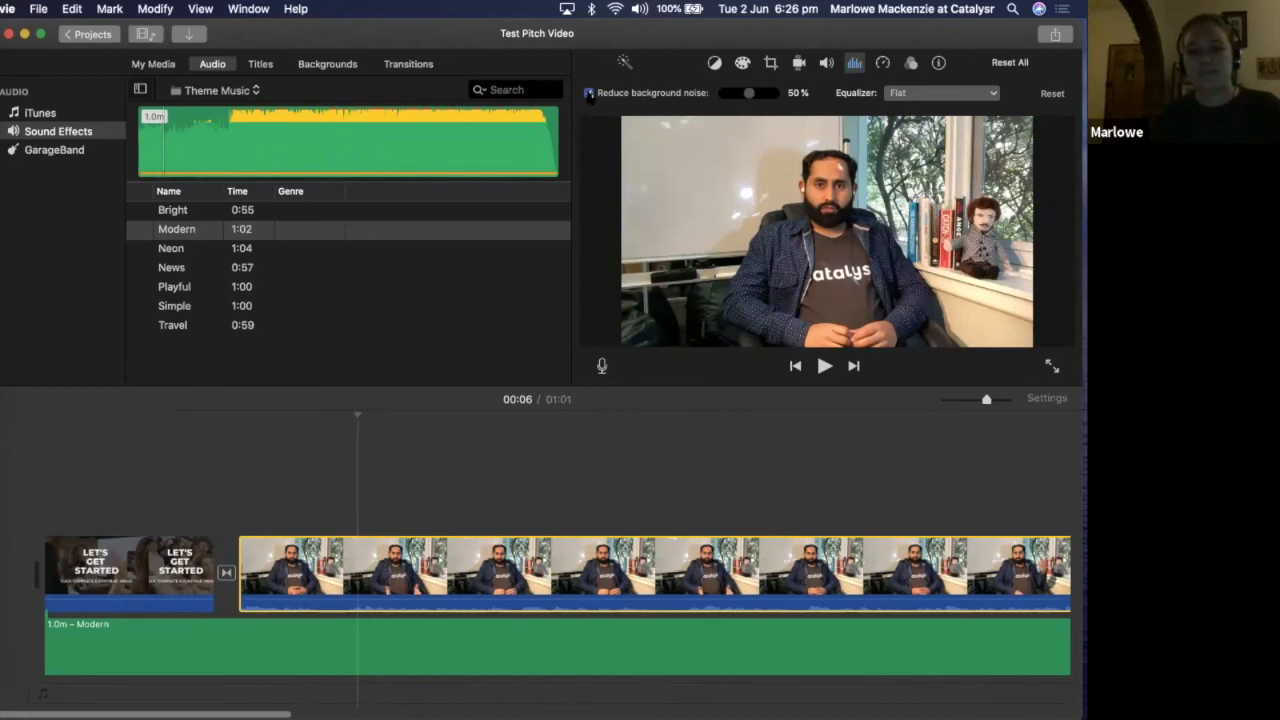
key("space")
left_click(589, 93)
left_click(589, 93)
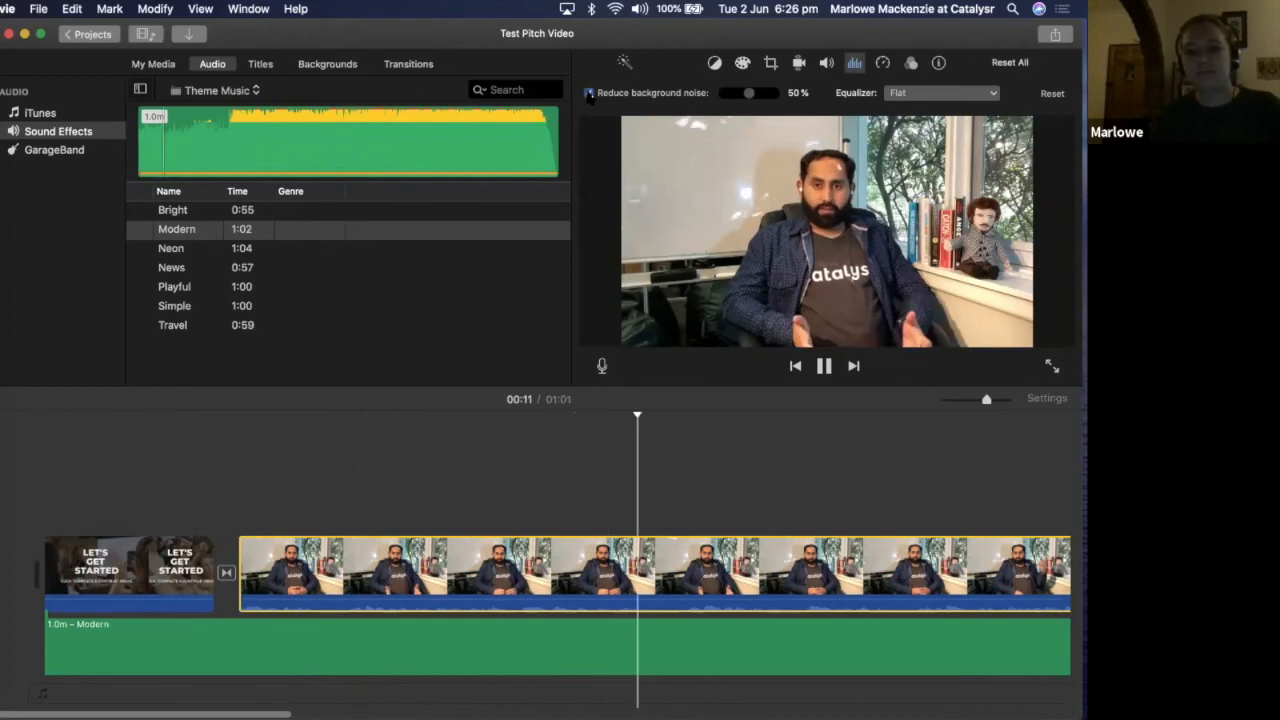
left_click(589, 93)
left_click(589, 93)
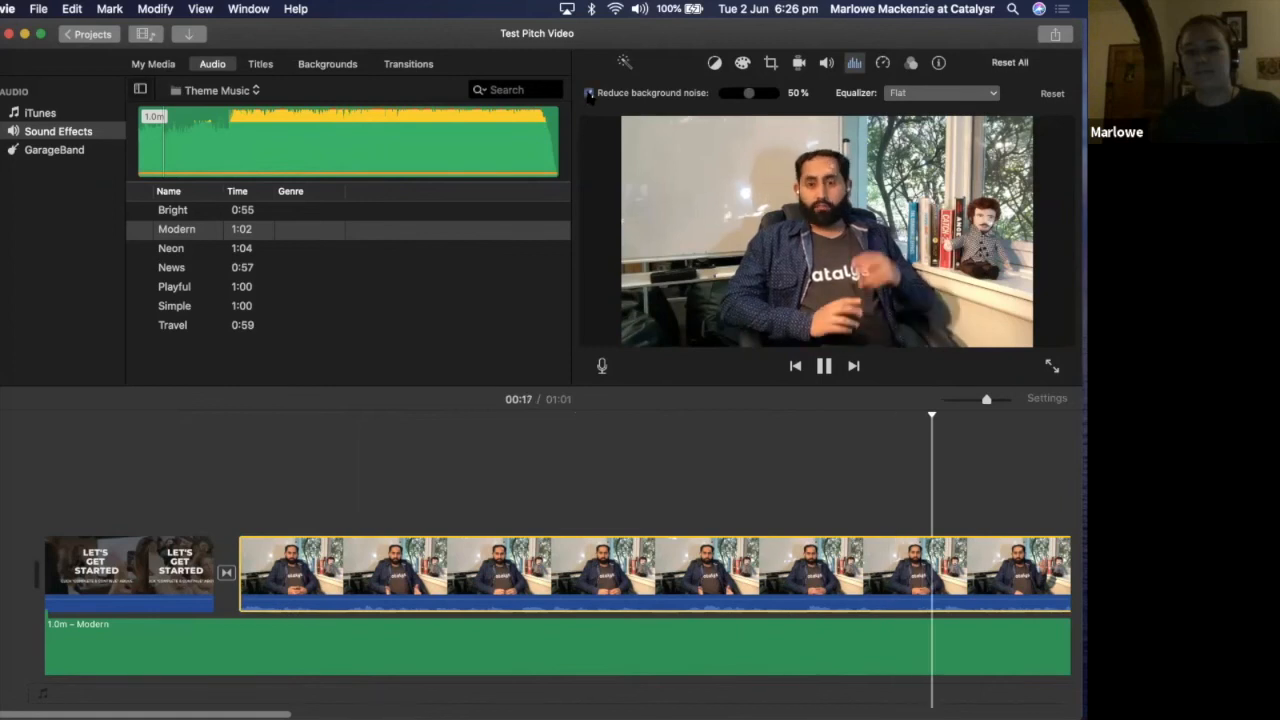
key("space")
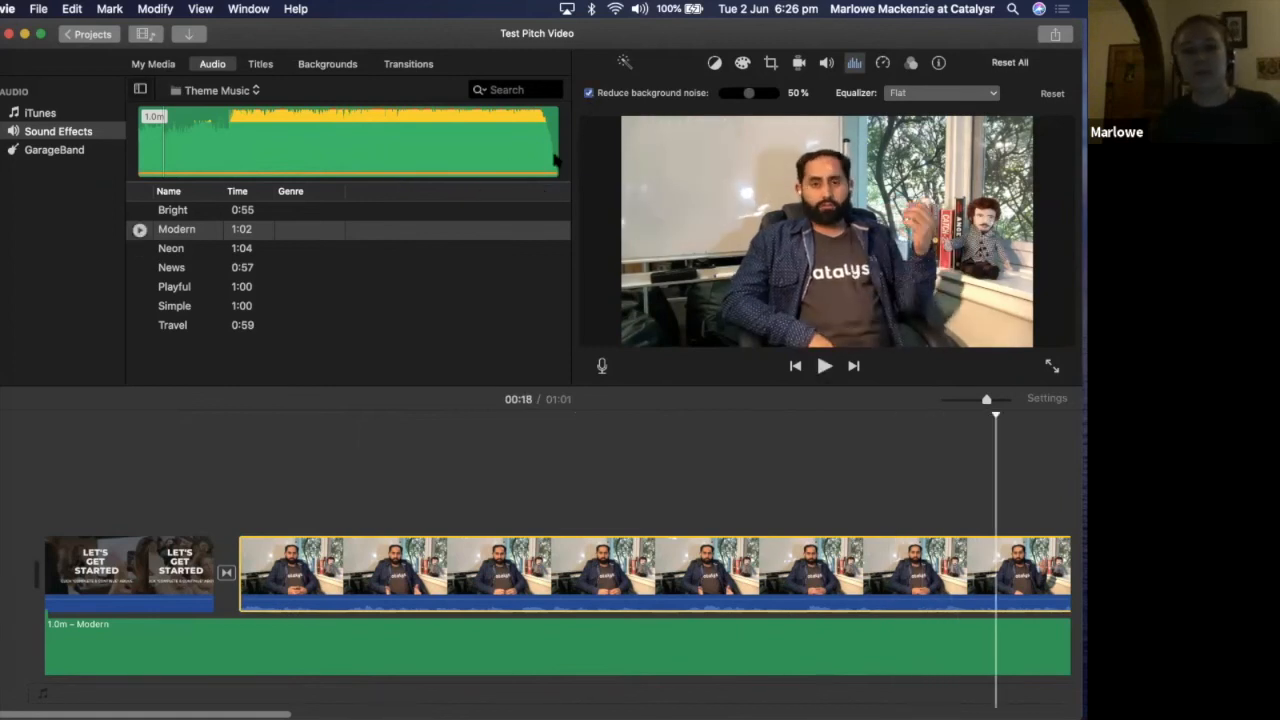
Play the footage with the Modern track from 00:20 and pause at 00:25 to check the audio balance
left_click(547, 158)
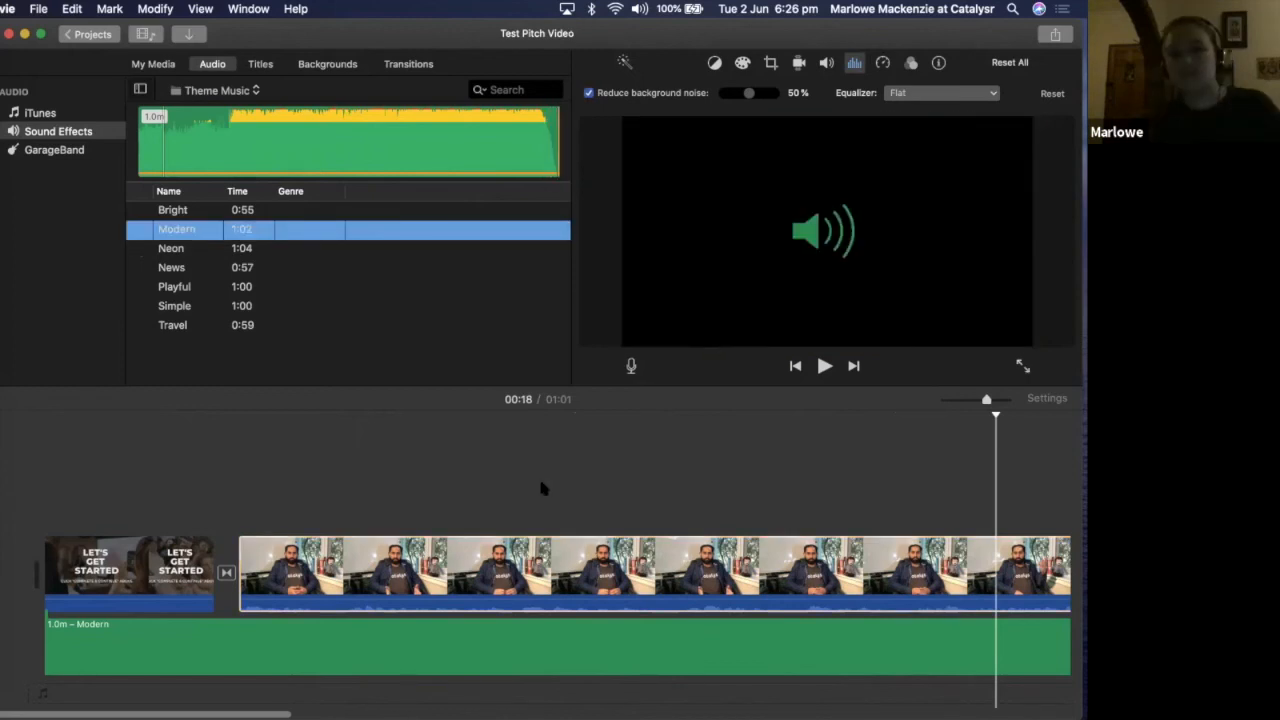
left_click(621, 437)
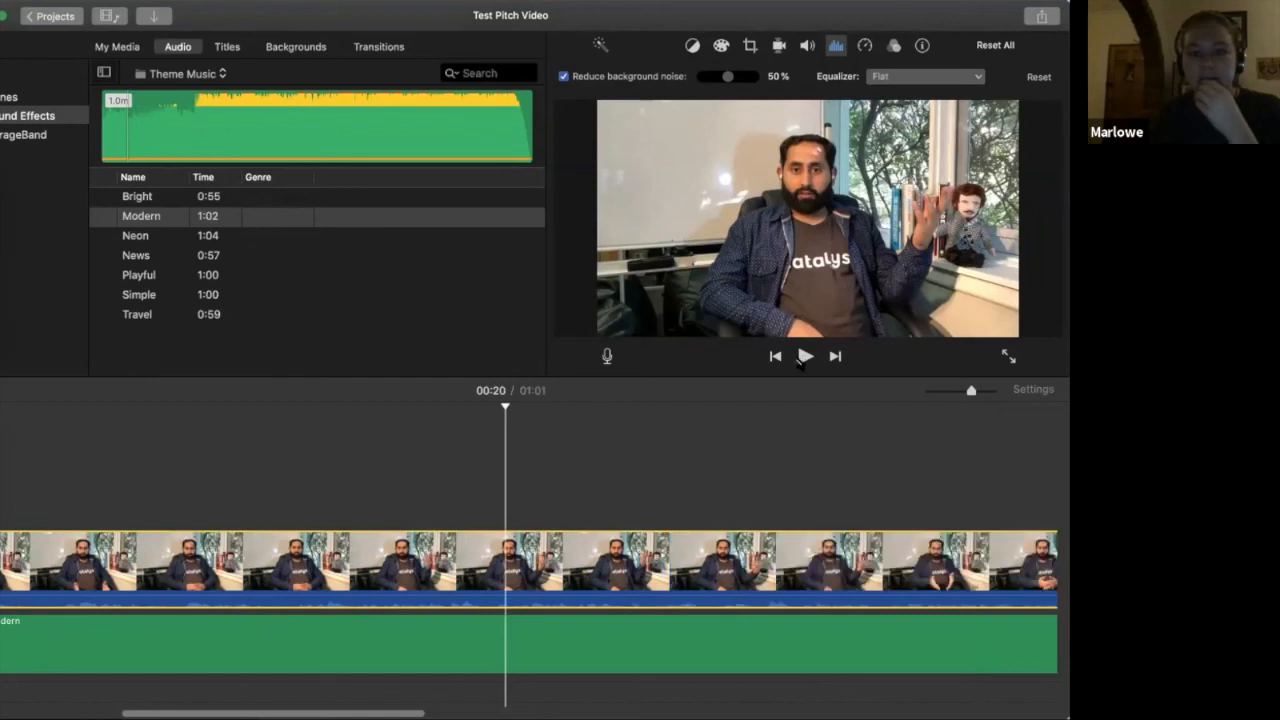
left_click(800, 360)
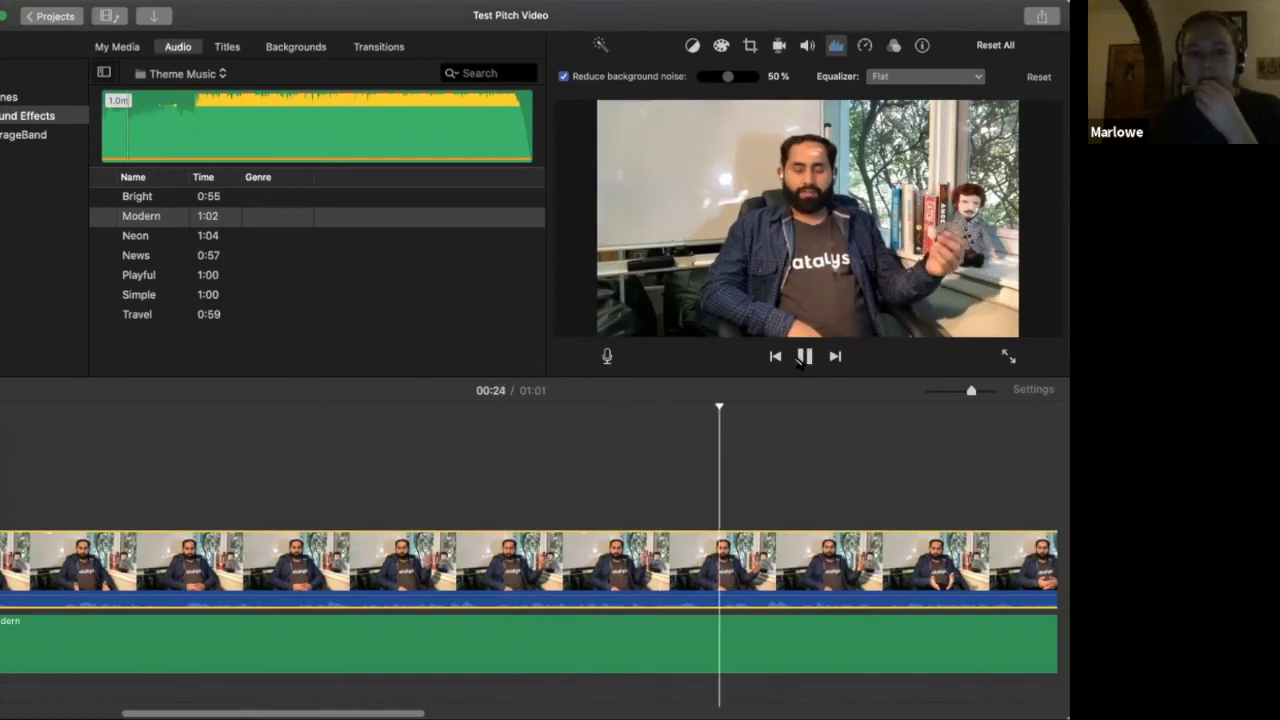
left_click(803, 357)
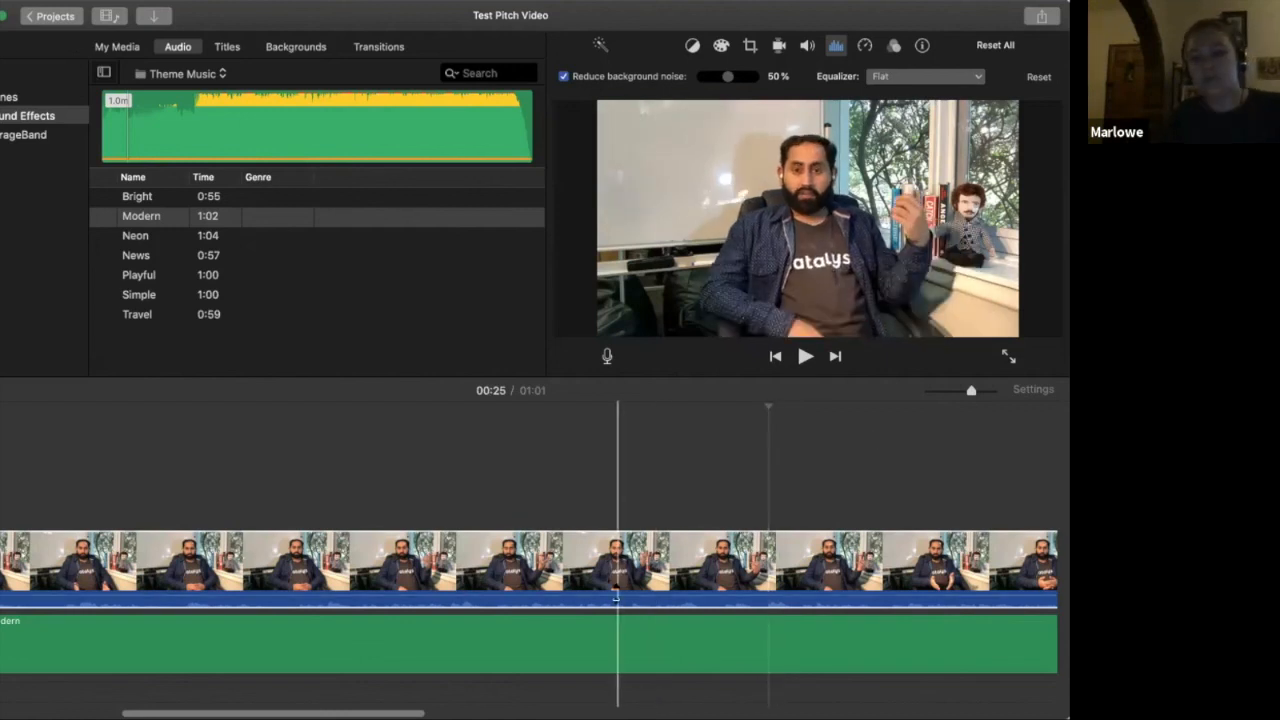
Raise the footage clip's audio volume and slightly raise the Modern track's volume beneath it
left_click(672, 563)
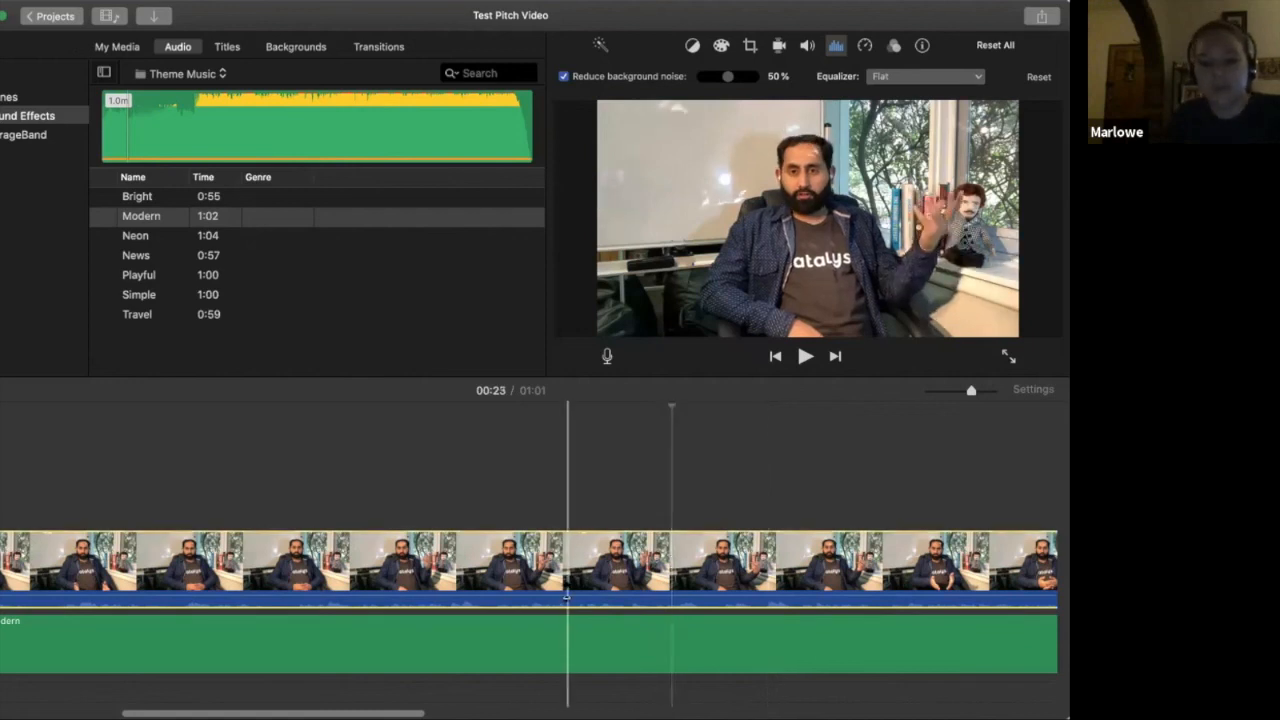
left_click_drag(566, 597, 566, 588)
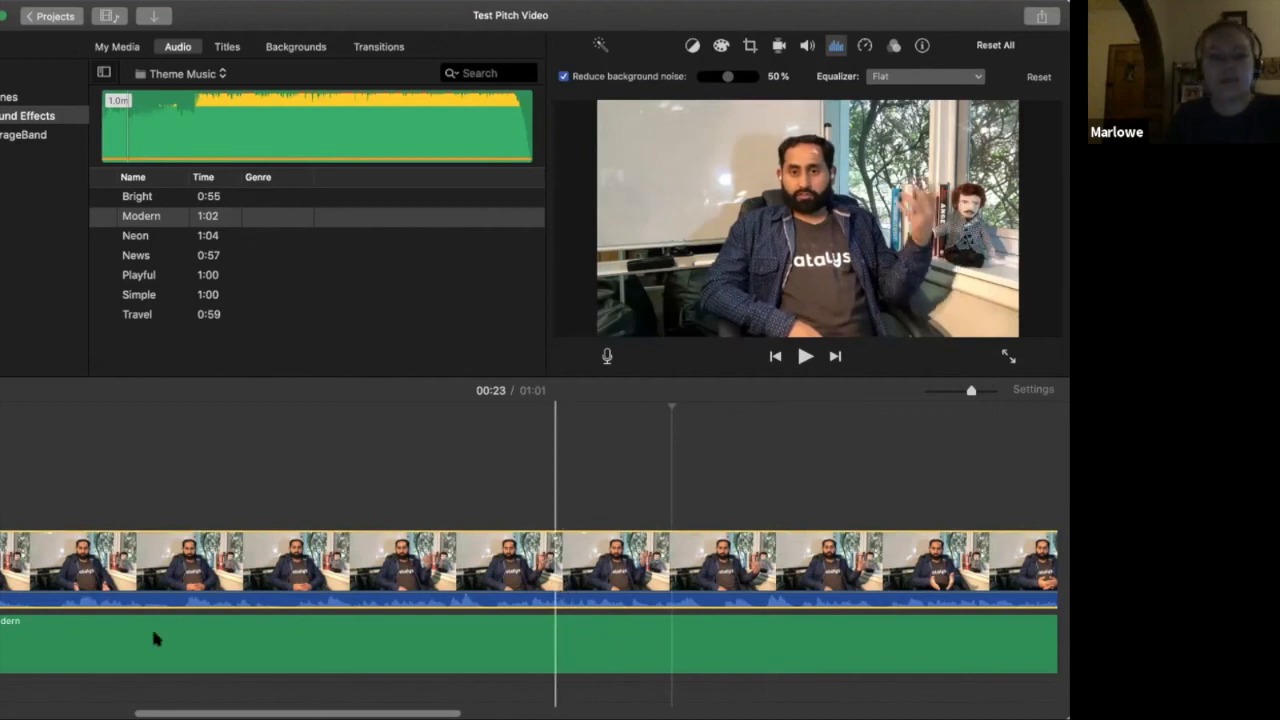
left_click(153, 672)
left_click_drag(153, 672, 155, 660)
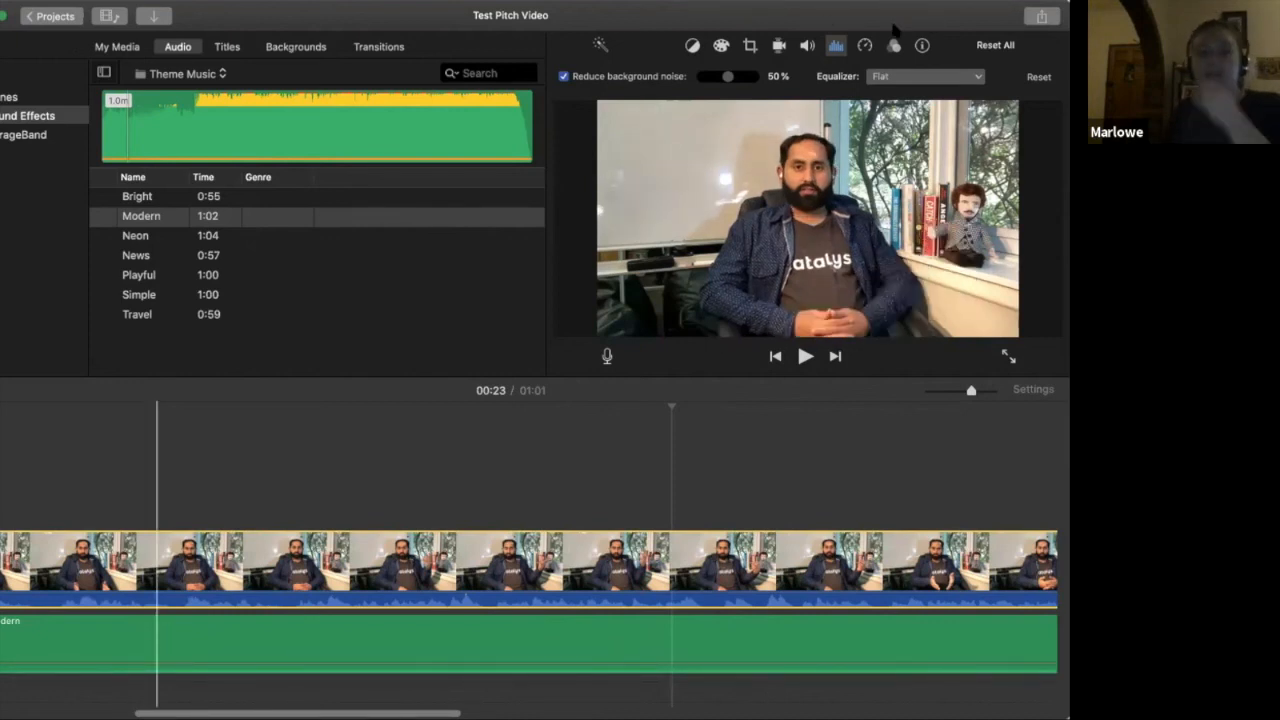
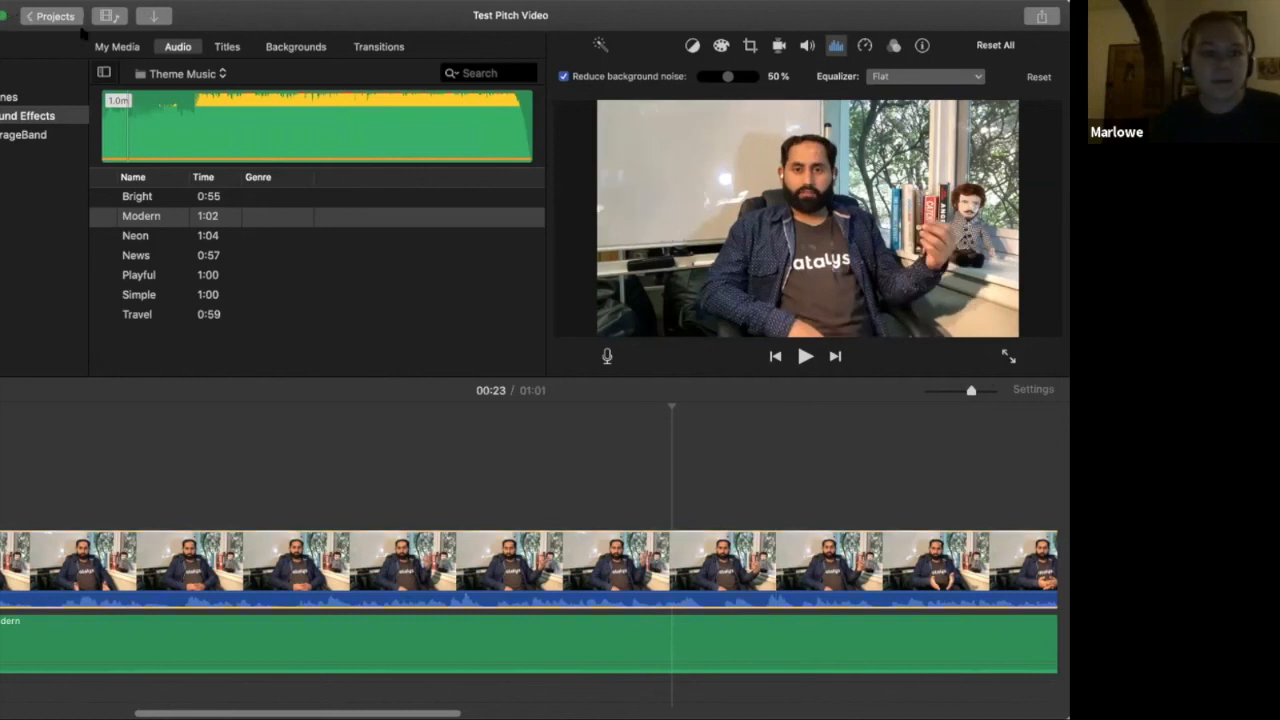
Import the EventBrite DD Banner image from the Desktop folder into the 4-3-20 event
left_click(158, 20)
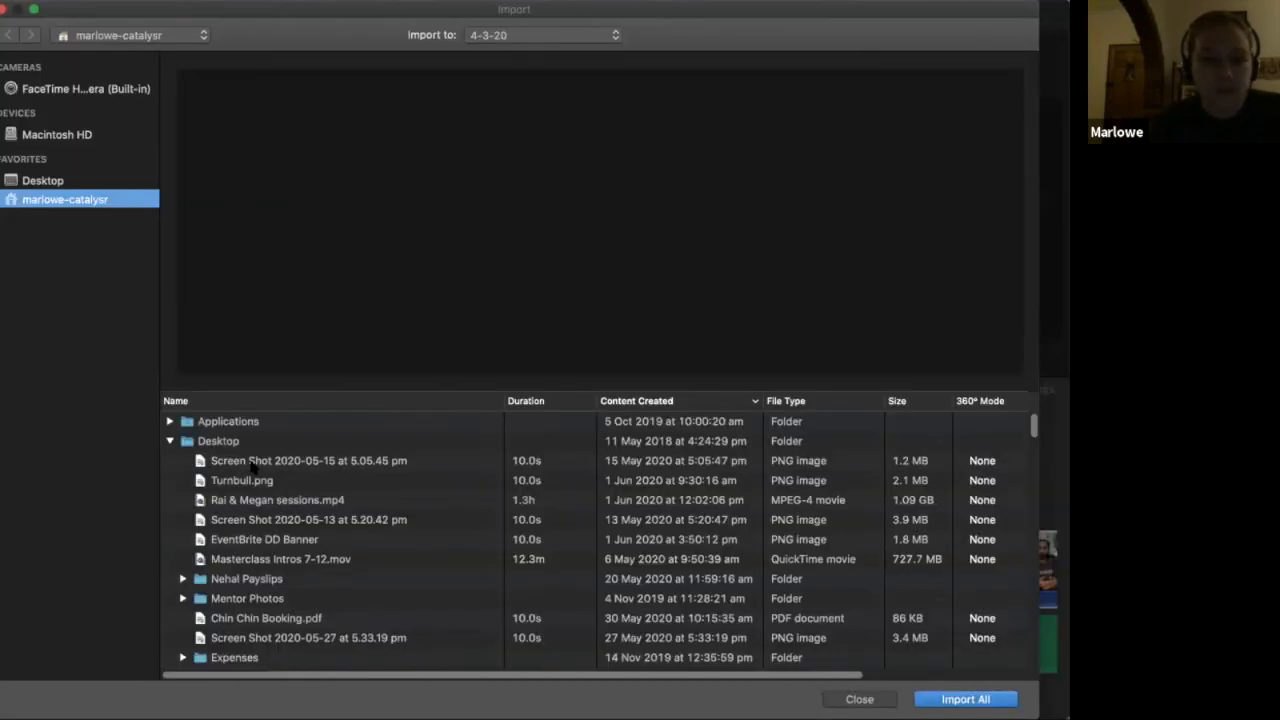
left_click(252, 463)
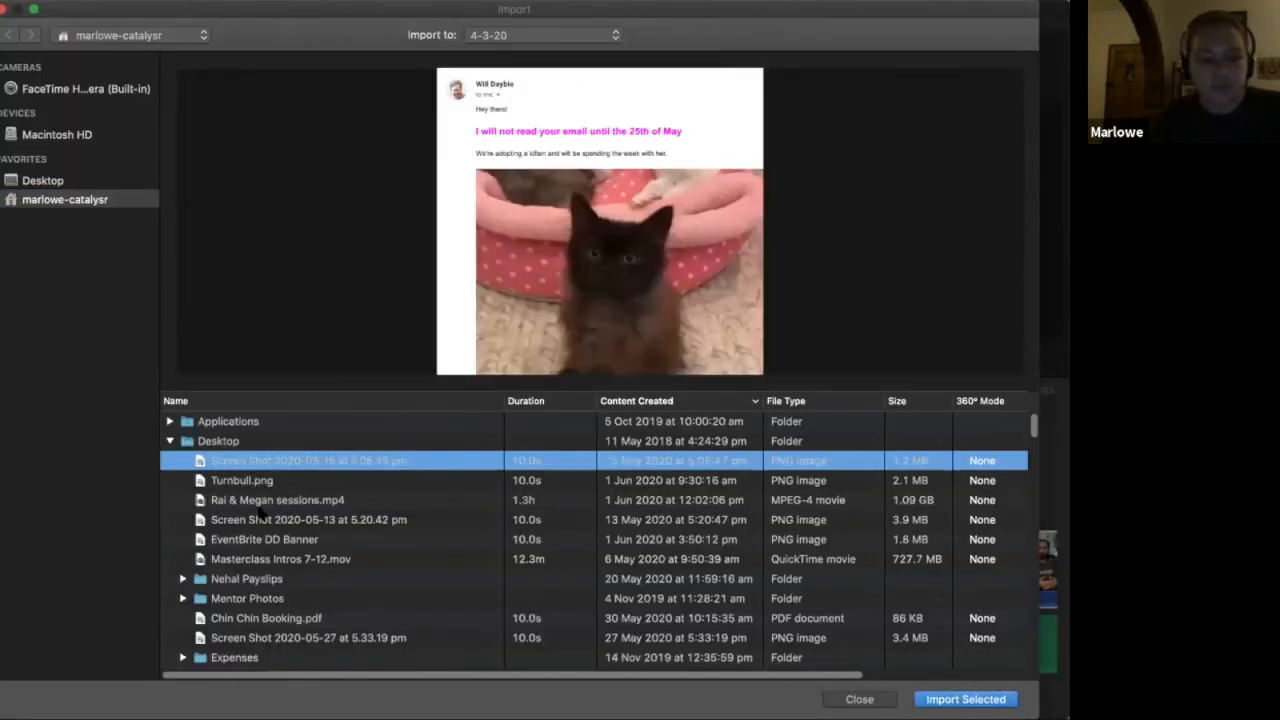
key("Down")
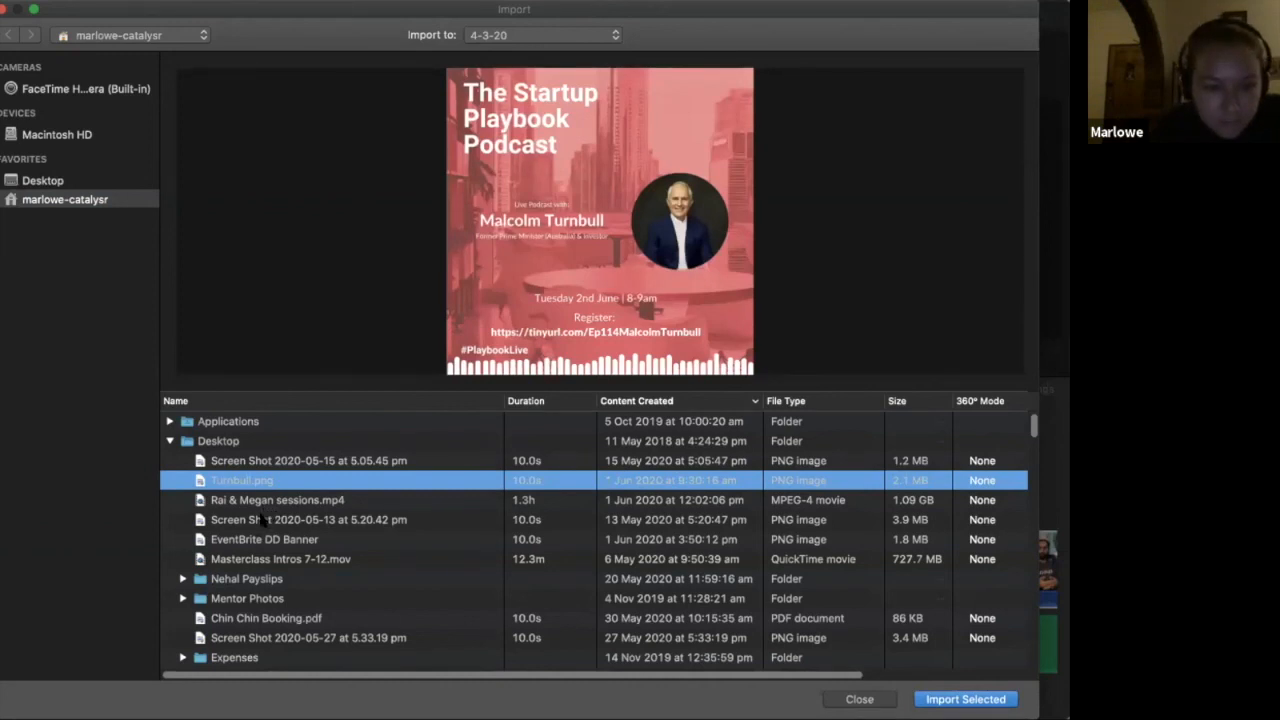
left_click(262, 517)
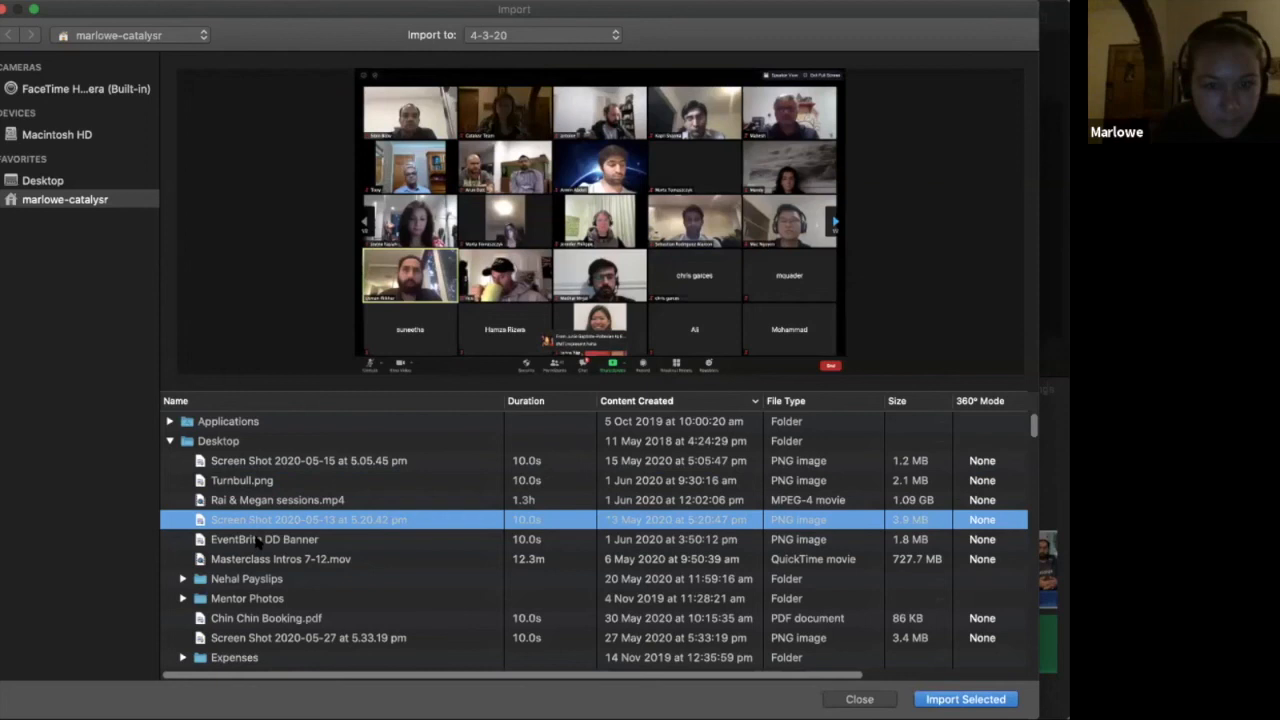
key("Down")
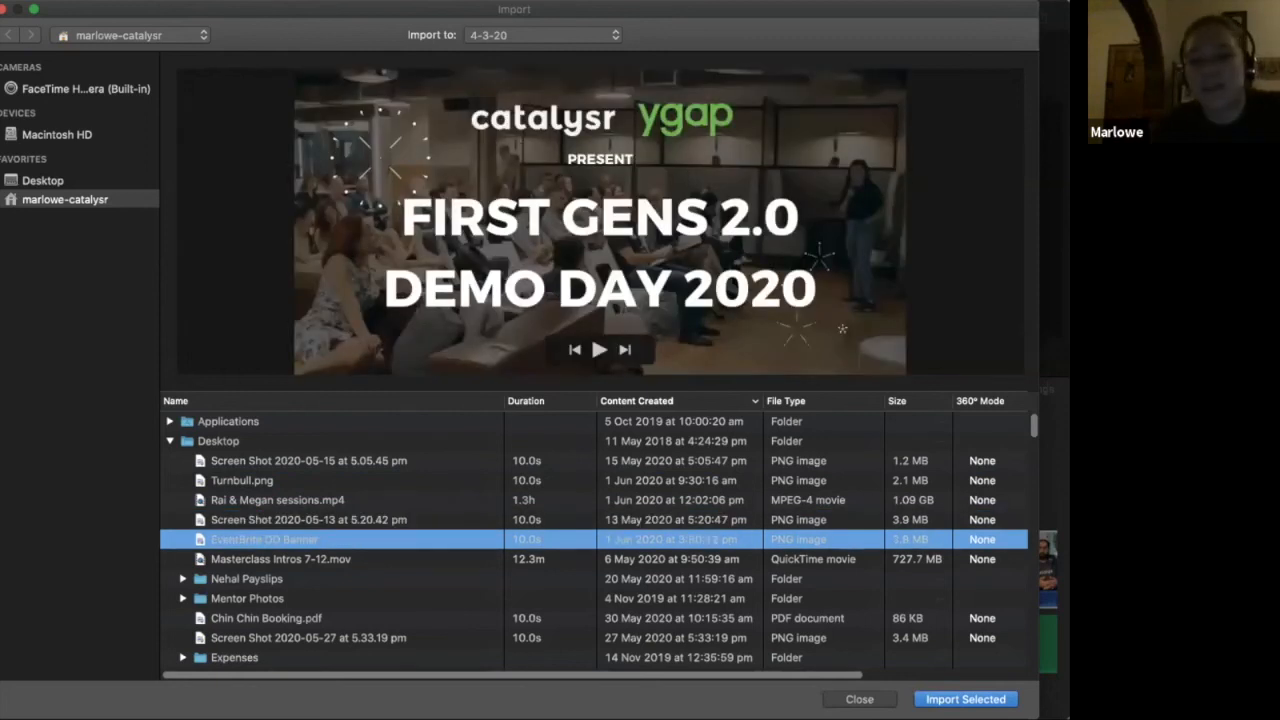
left_click(965, 699)
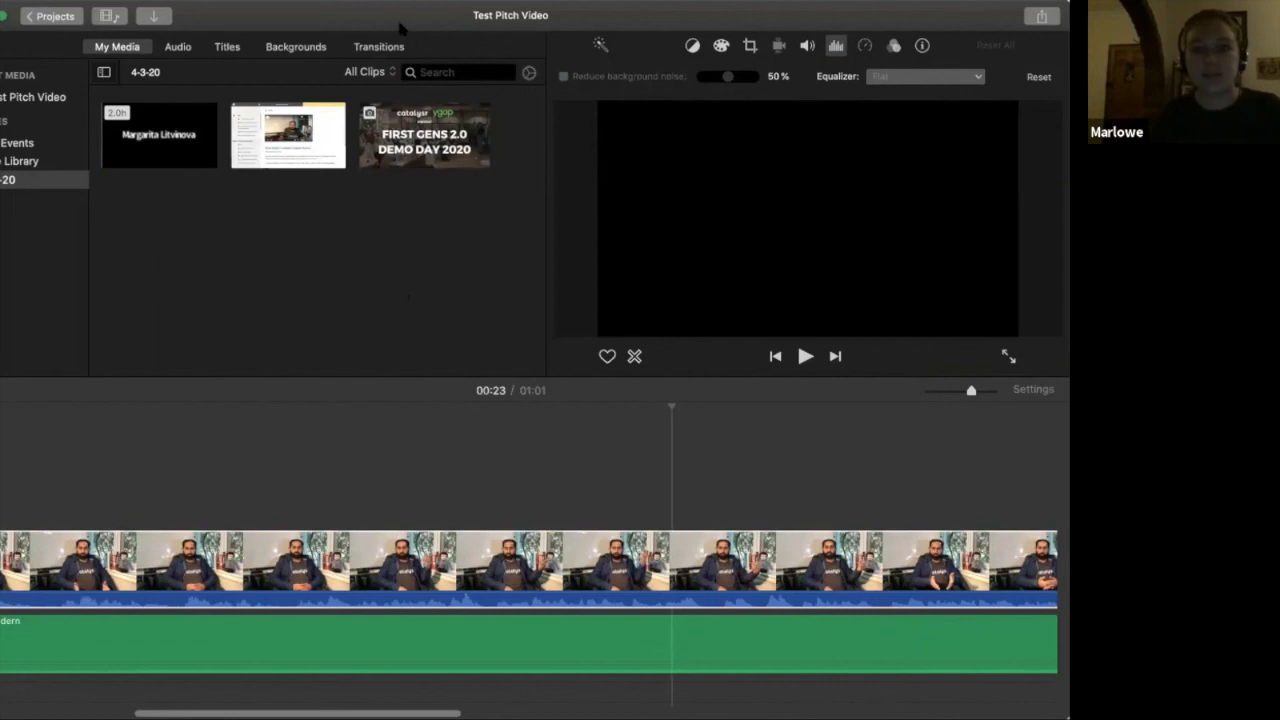
Overlay the imported banner image as a cutaway above the footage from about 00:22 and play the movie across it
left_click(455, 150)
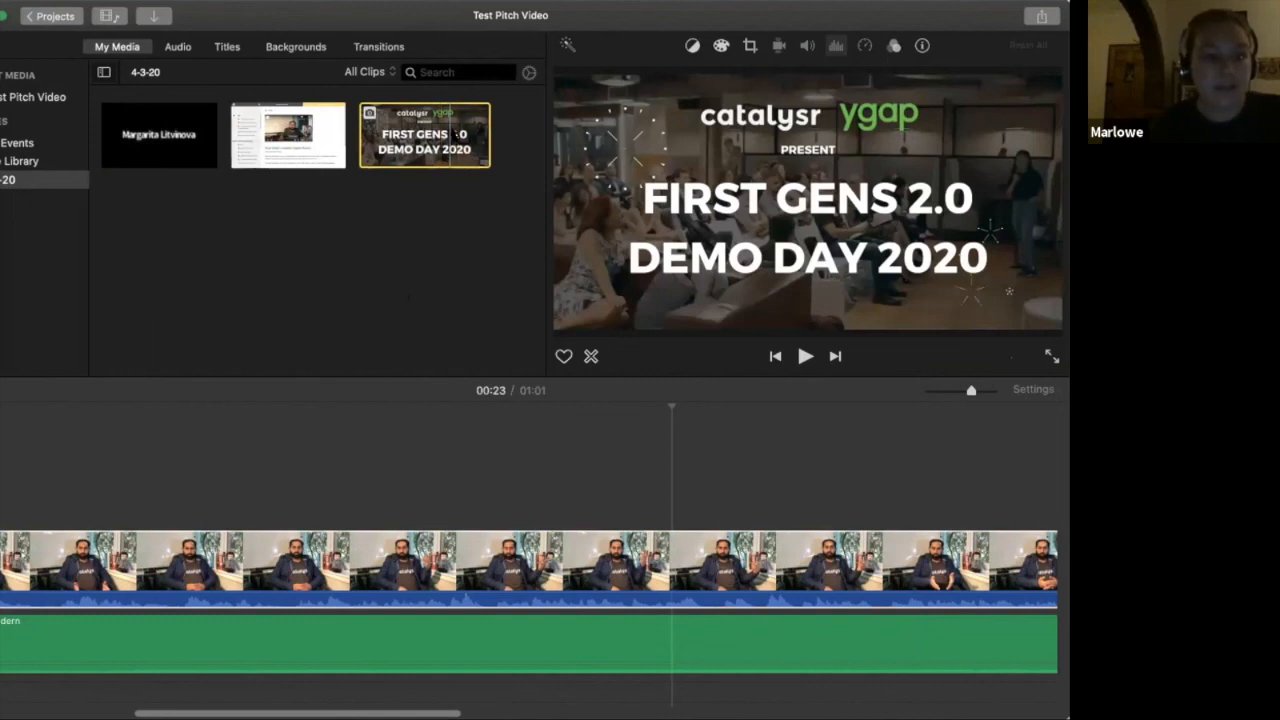
left_click_drag(592, 493, 572, 480)
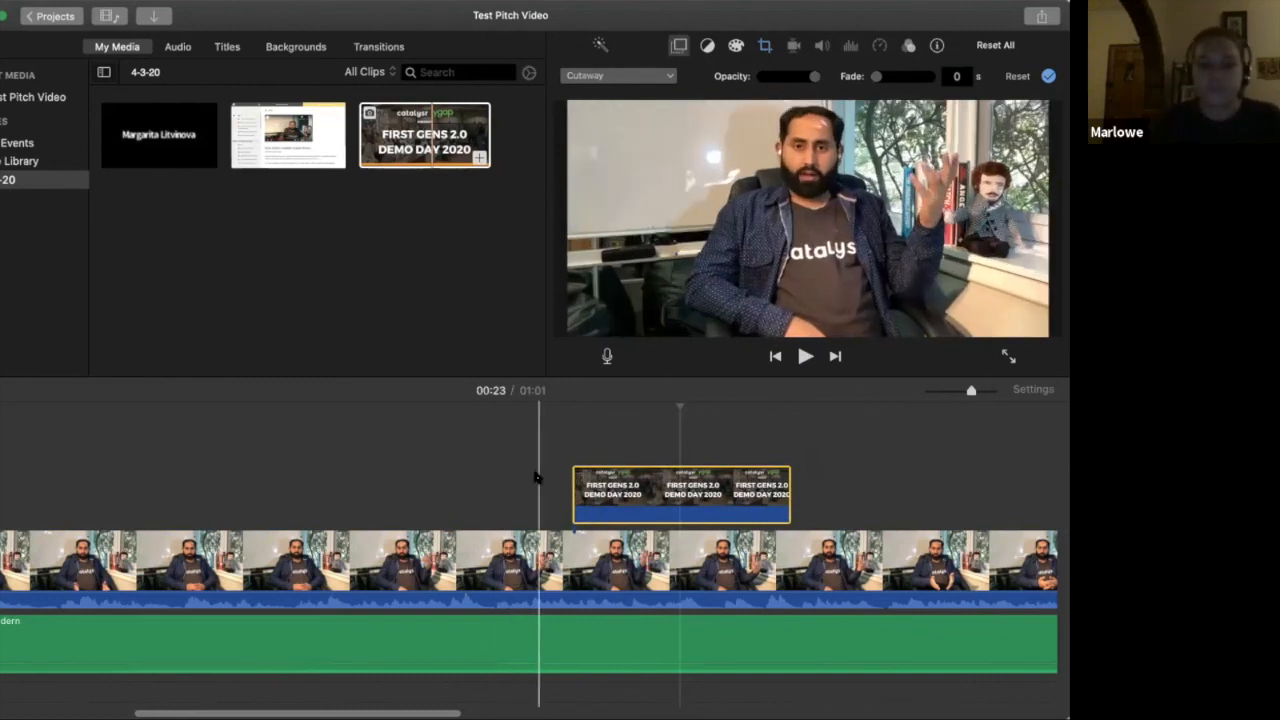
left_click(508, 486)
key("space")
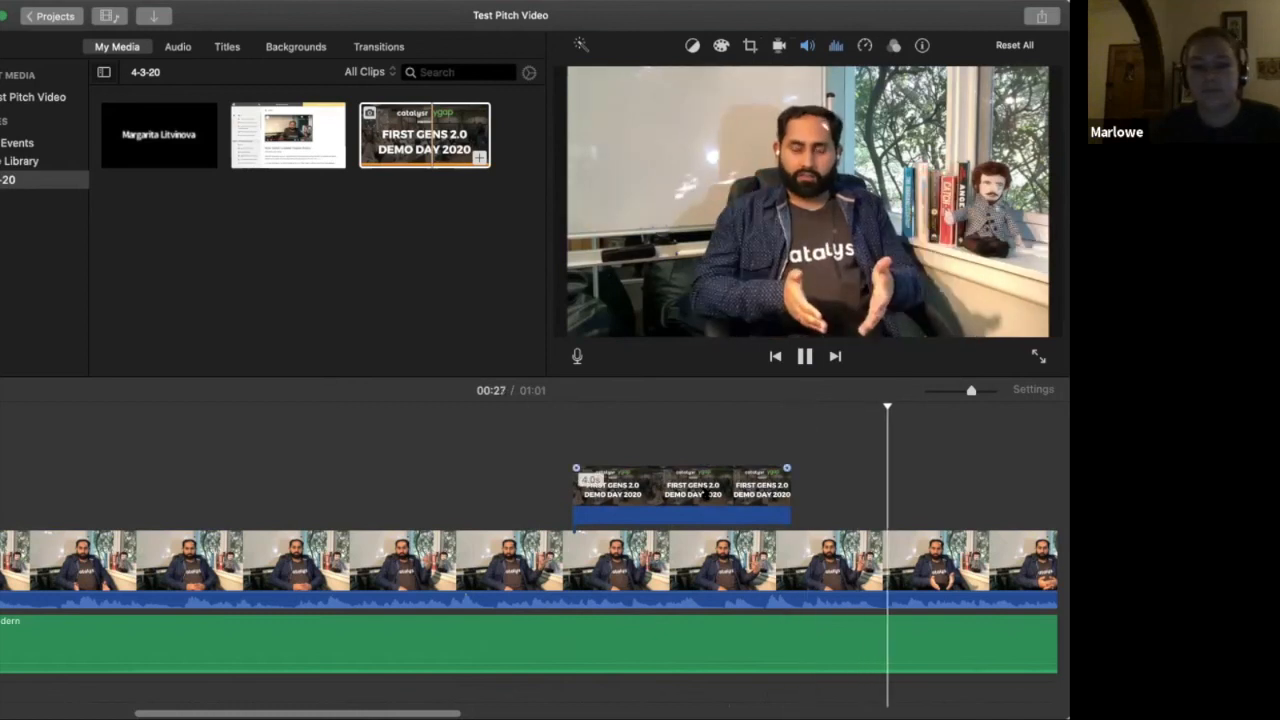
Nudge the banner cutaway slightly along the timeline and replay the movie across it, pausing at 00:25
left_click(705, 492)
right_click(706, 489)
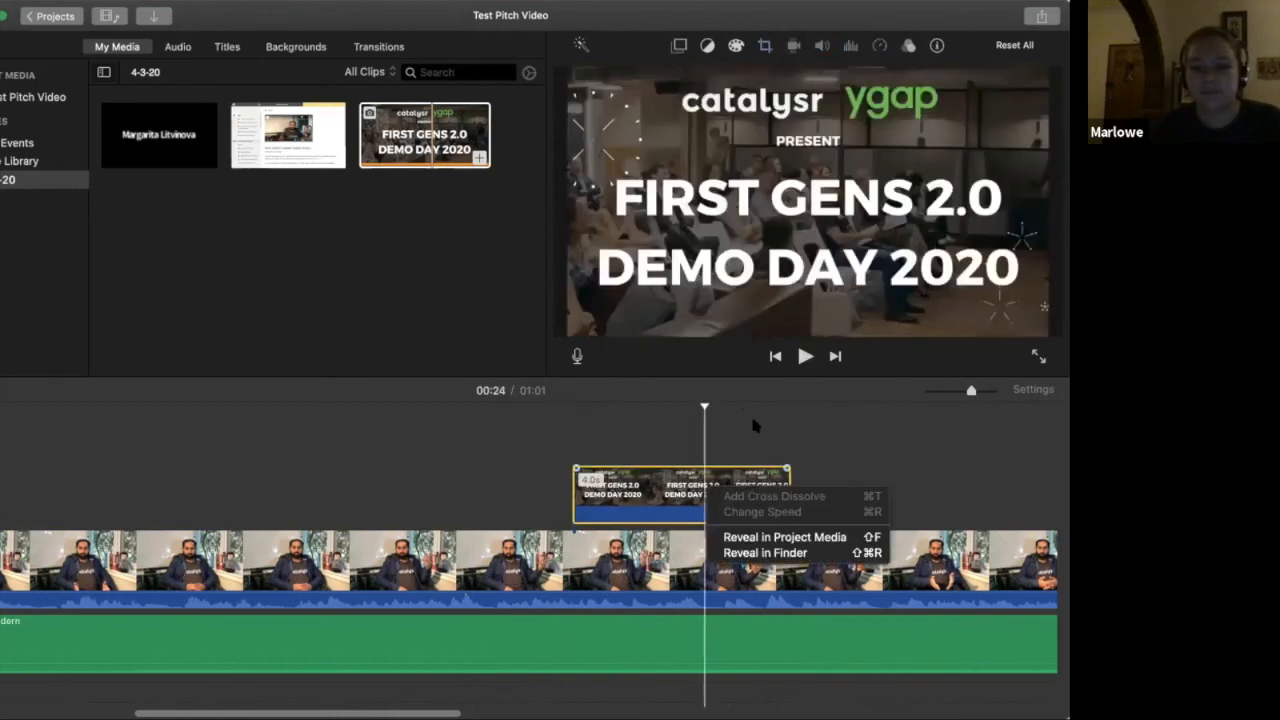
left_click(643, 509)
left_click(671, 516)
left_click(737, 525)
left_click_drag(648, 485, 649, 490)
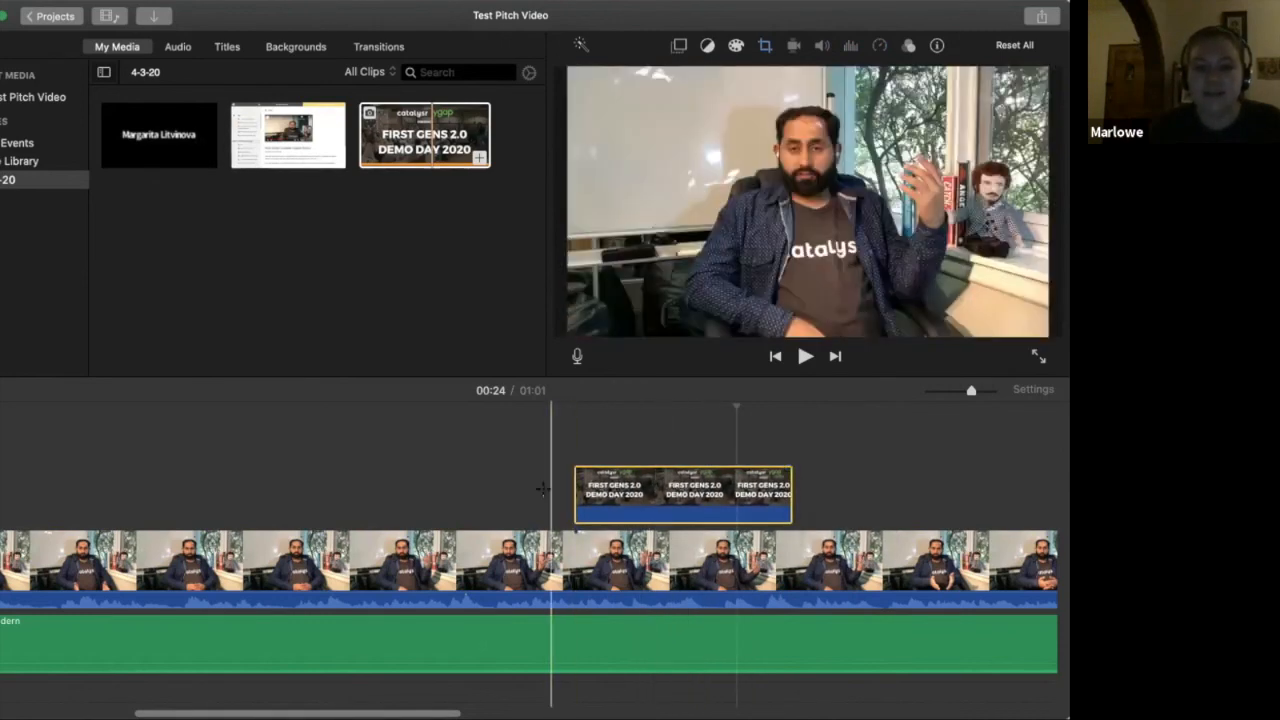
left_click(546, 494)
key("space")
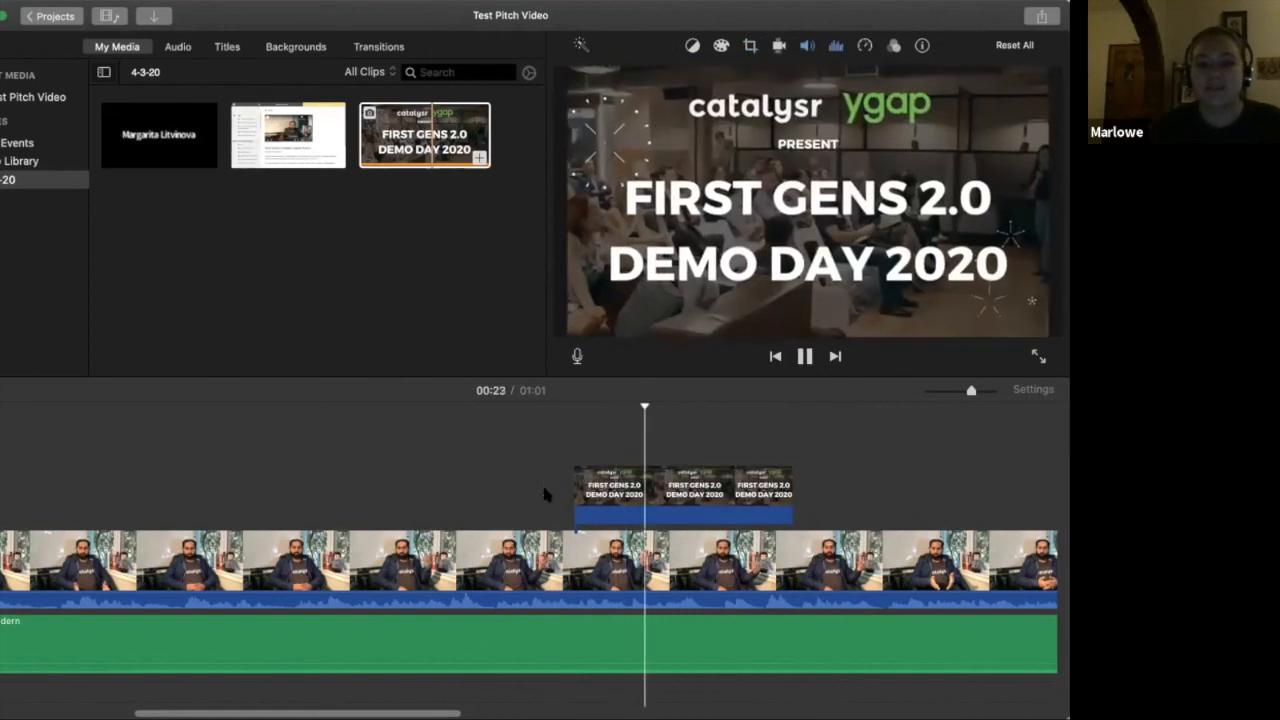
key("space")
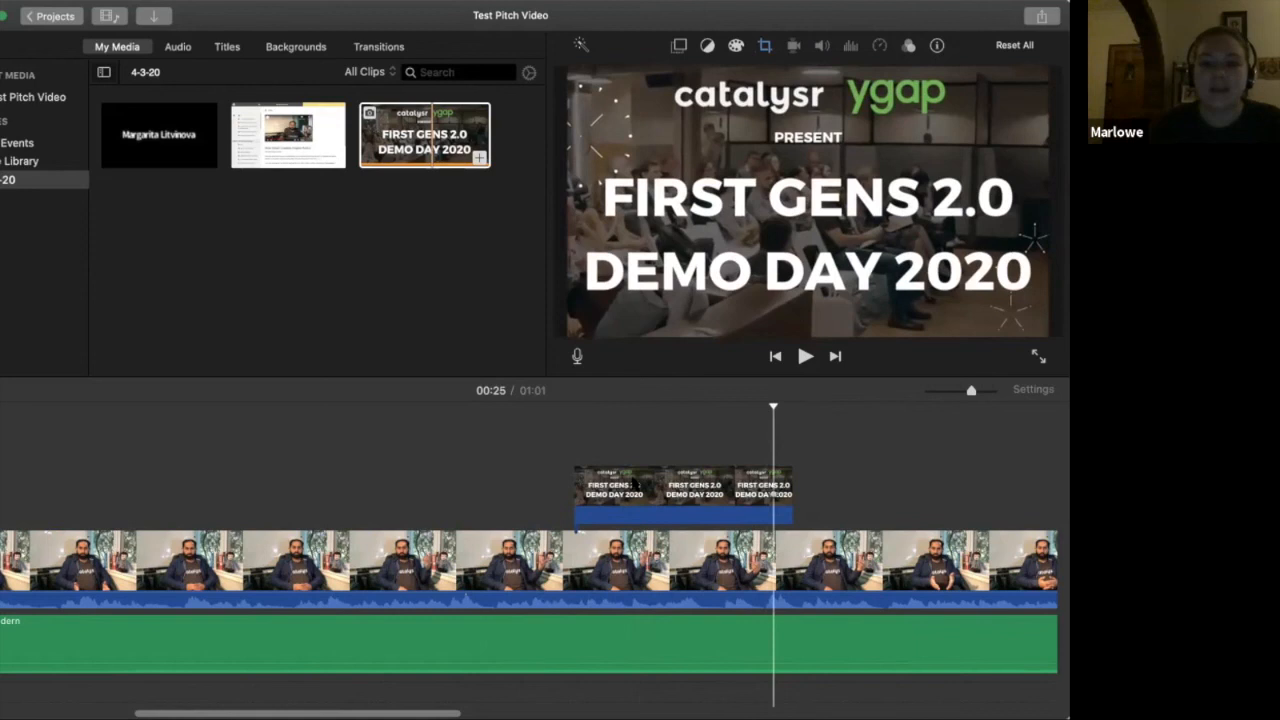
Delete the banner image cutaway from the timeline
left_click(467, 130)
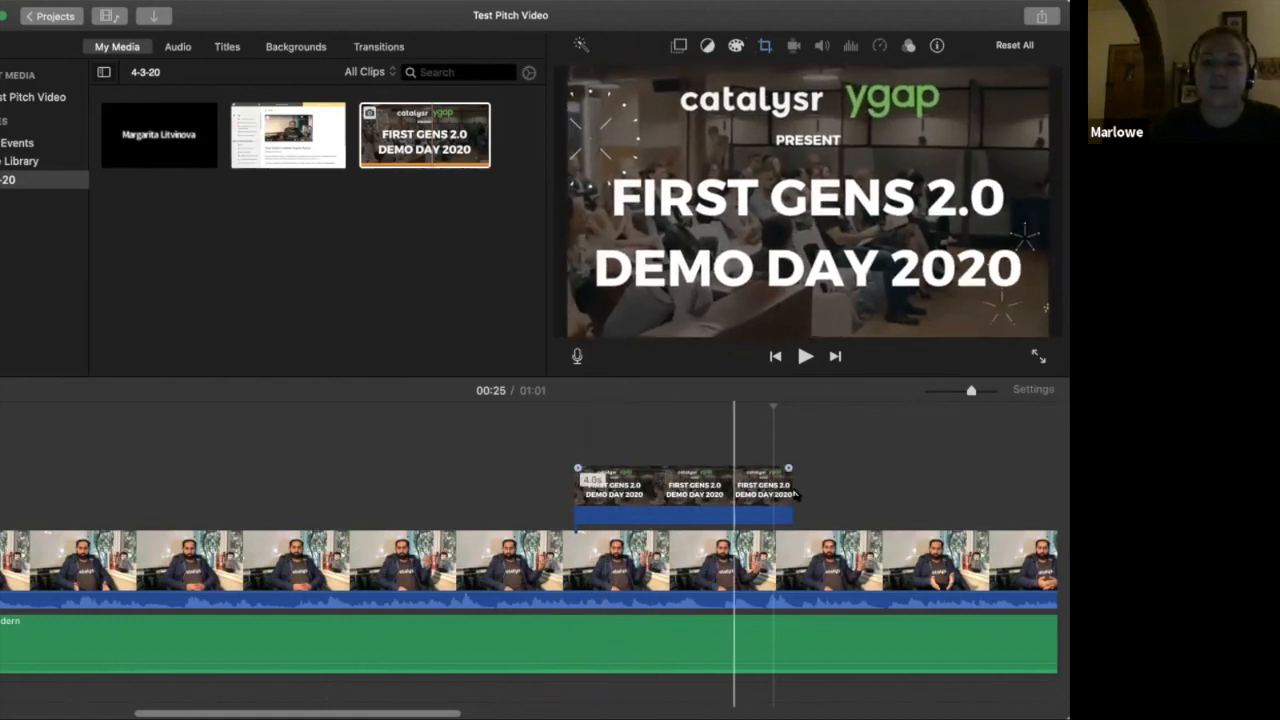
left_click(751, 484)
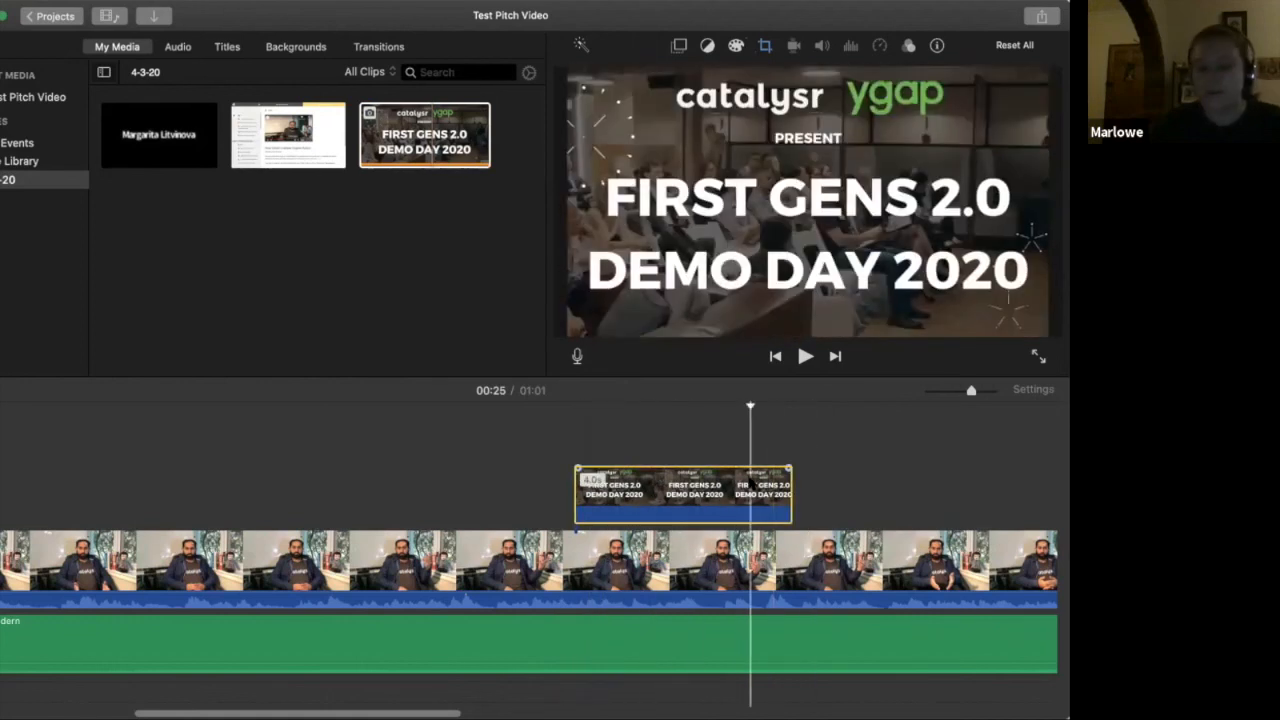
key("Delete")
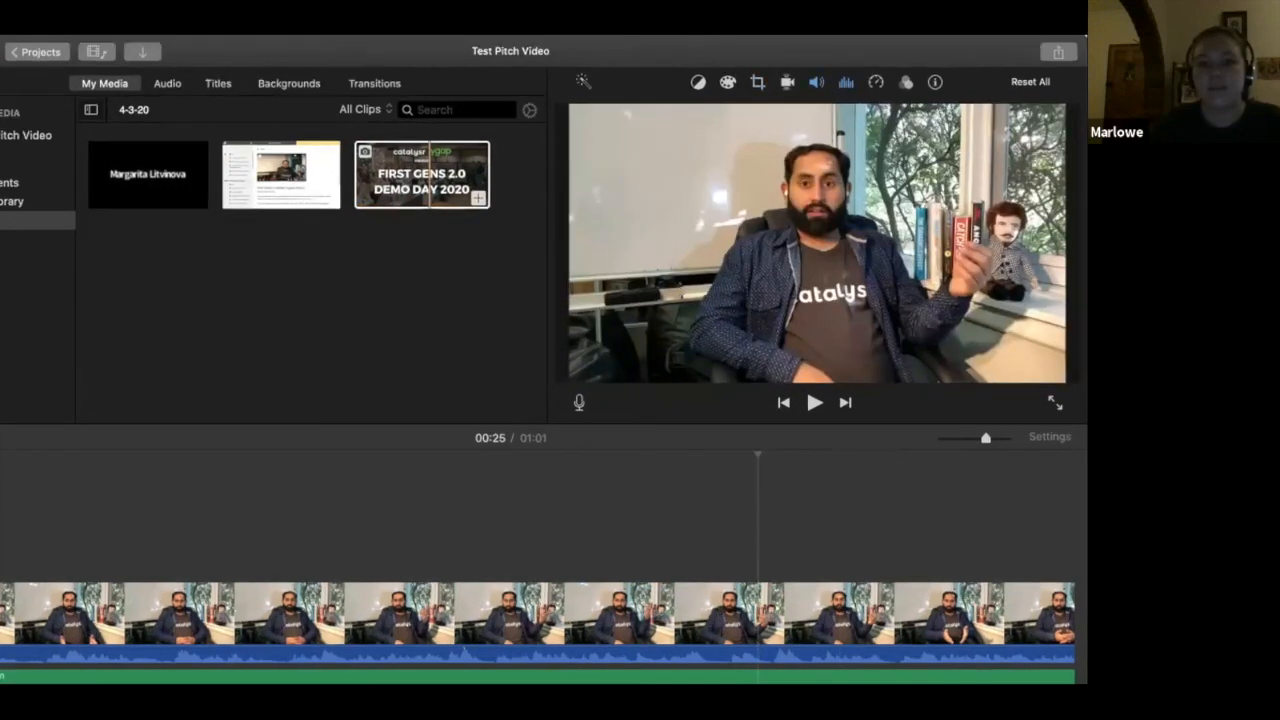
Add the "Let's Get Started" video to the event media and overlay the course screen recording above the footage from about 00:22
left_click_drag(523, 103, 480, 286)
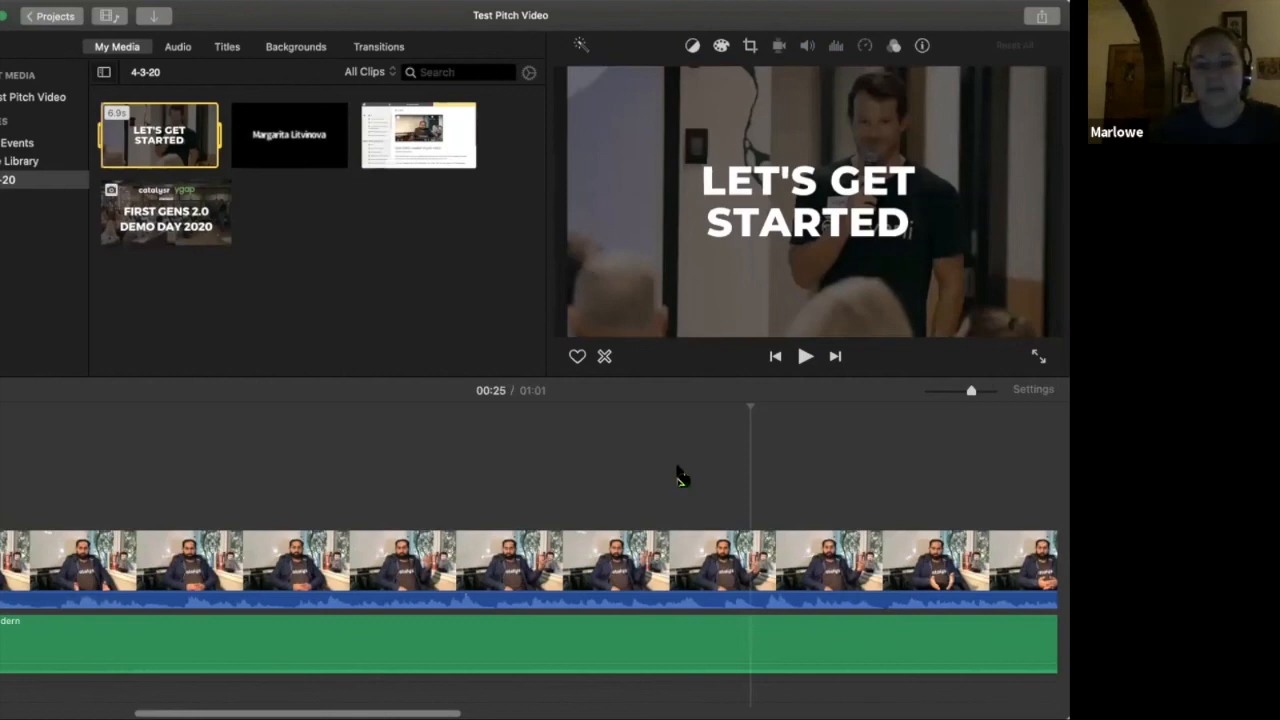
left_click_drag(613, 481, 614, 483)
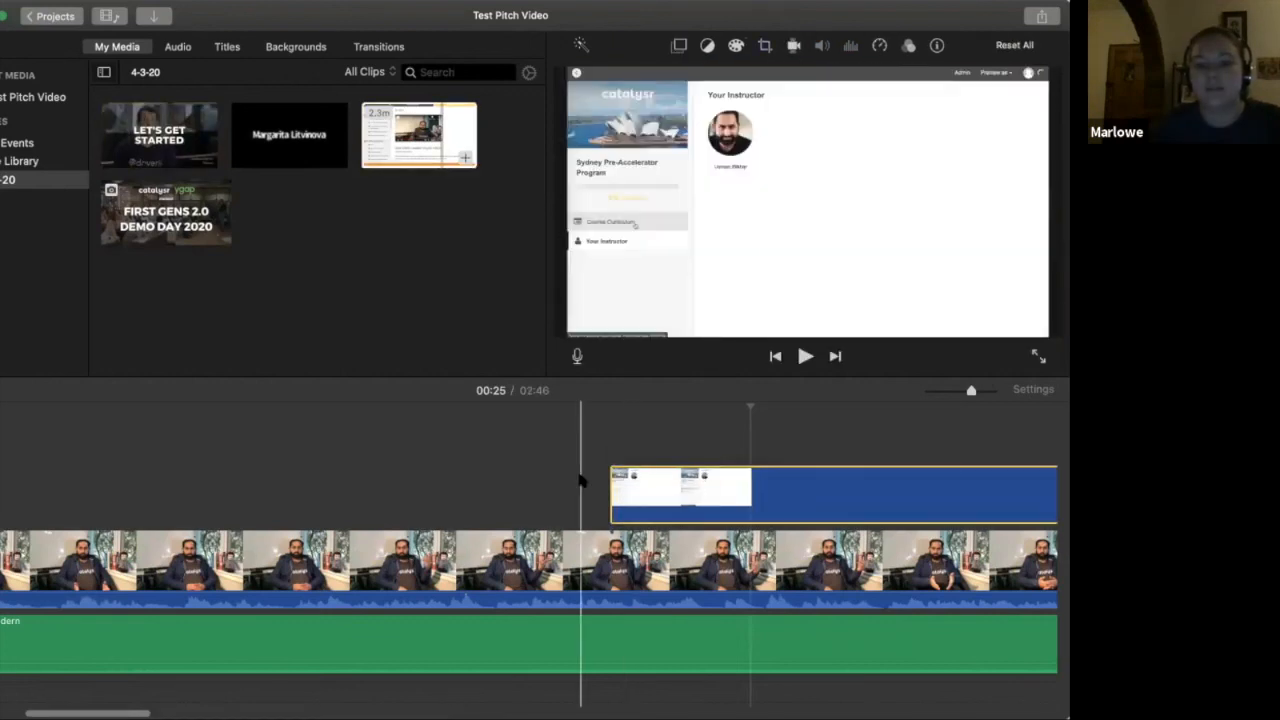
Play the movie from 00:22 and pause at 00:36 to preview the screen recording cutaway over the footage
left_click(576, 467)
left_click(578, 533)
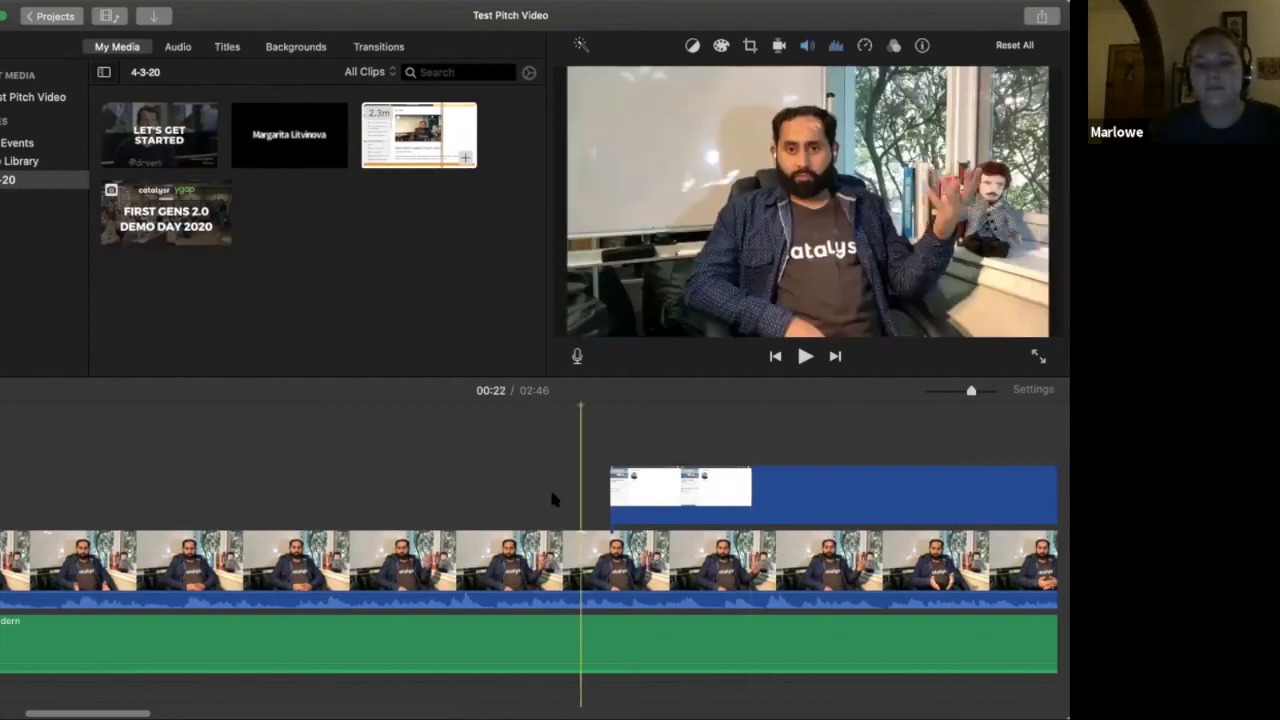
key("space")
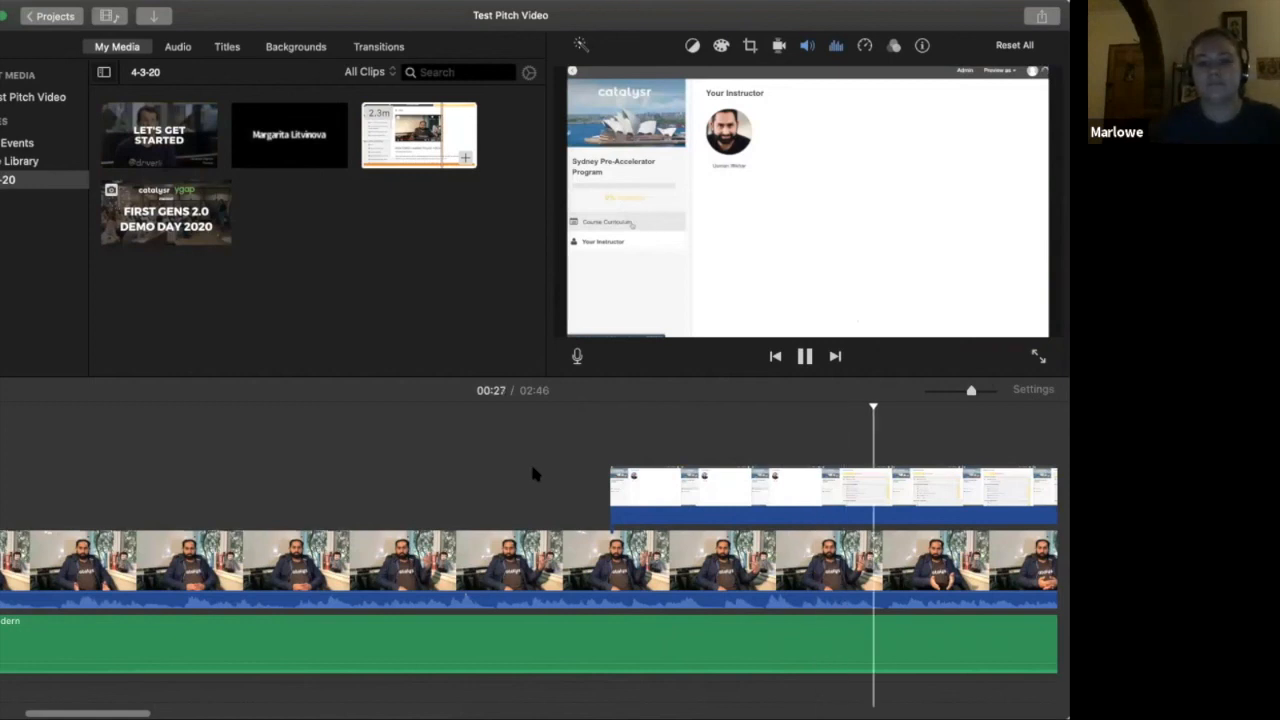
scroll(533, 474, "right", 6)
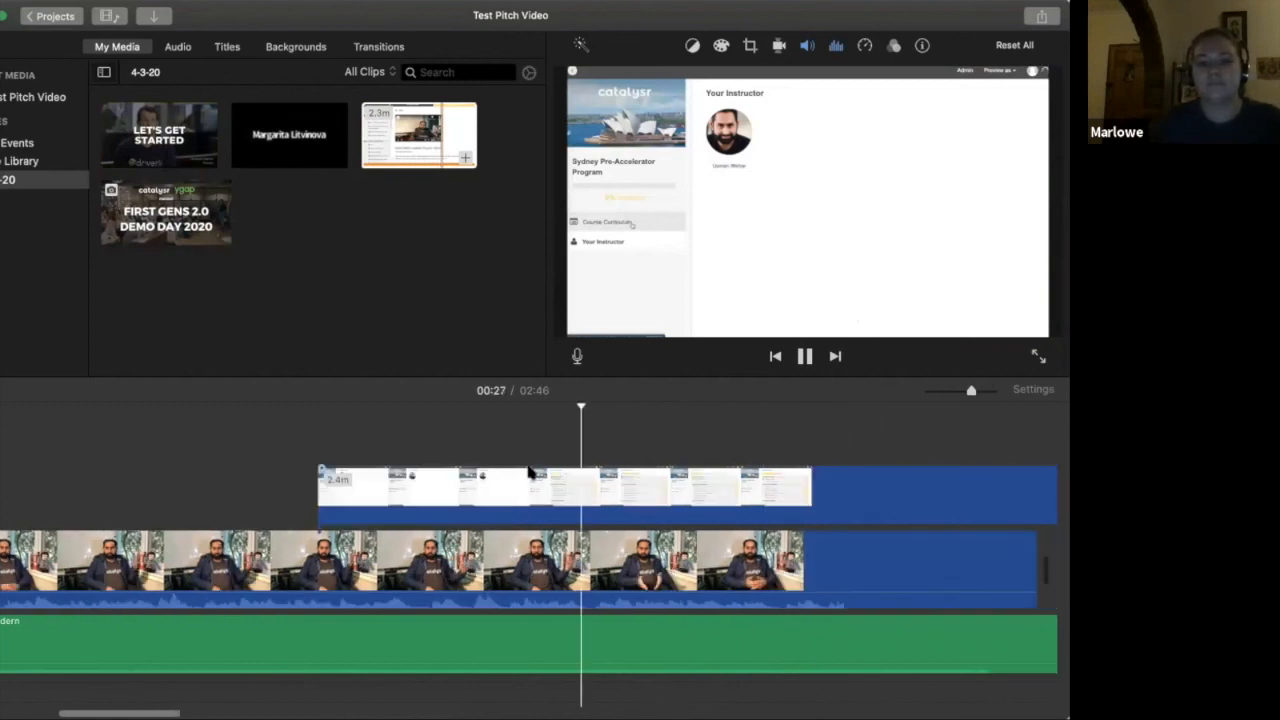
scroll(531, 470, "right", 2)
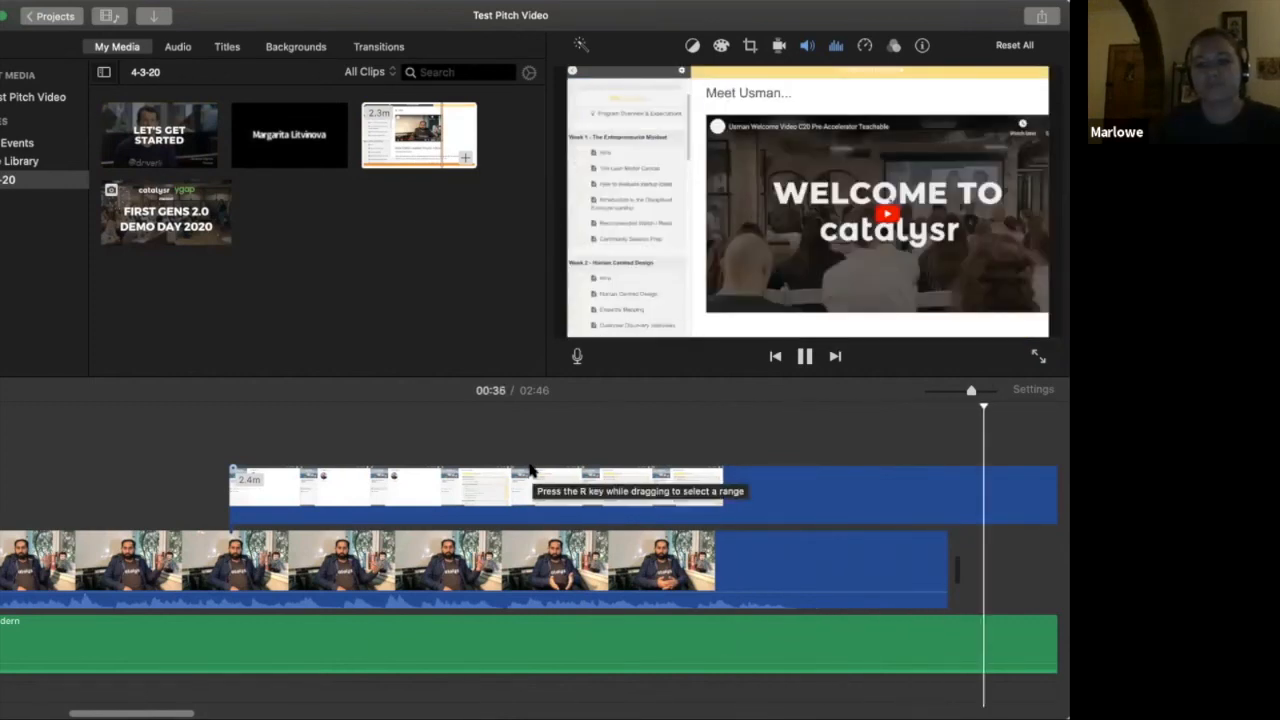
key("space")
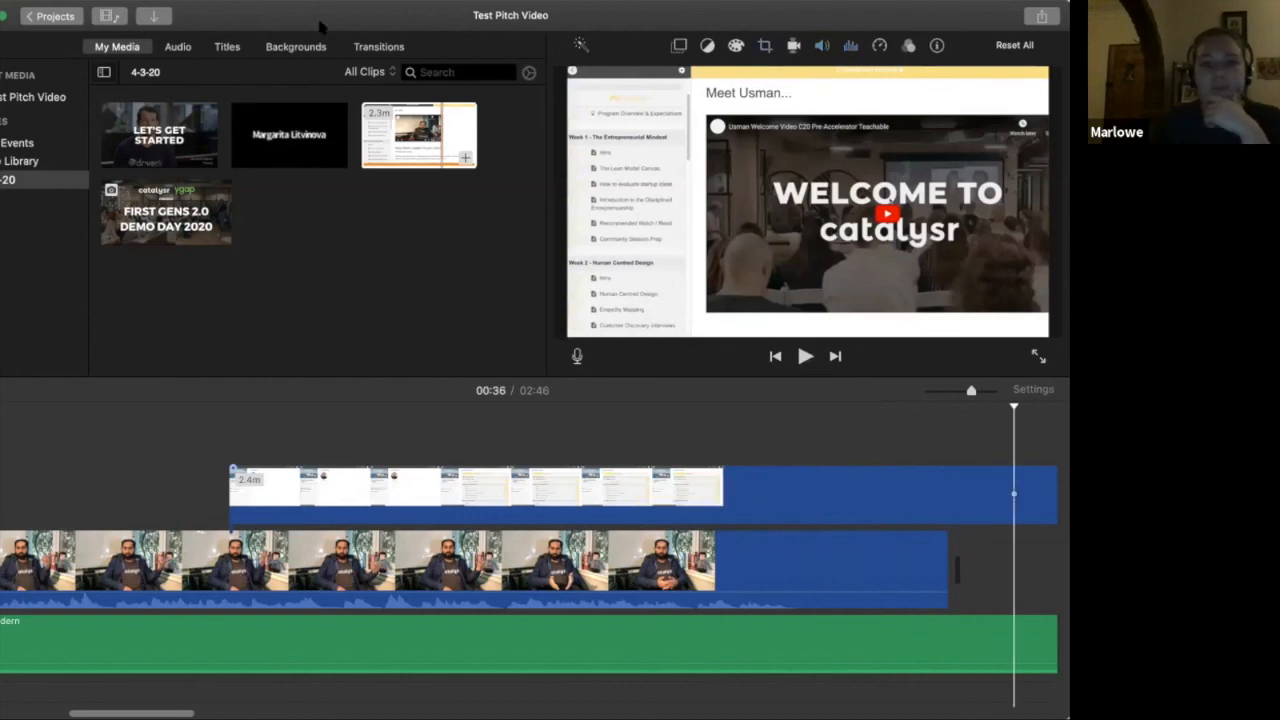
Split the screen recording cutaway at 00:31 and delete the portion after the split
left_click(692, 487)
right_click(697, 472)
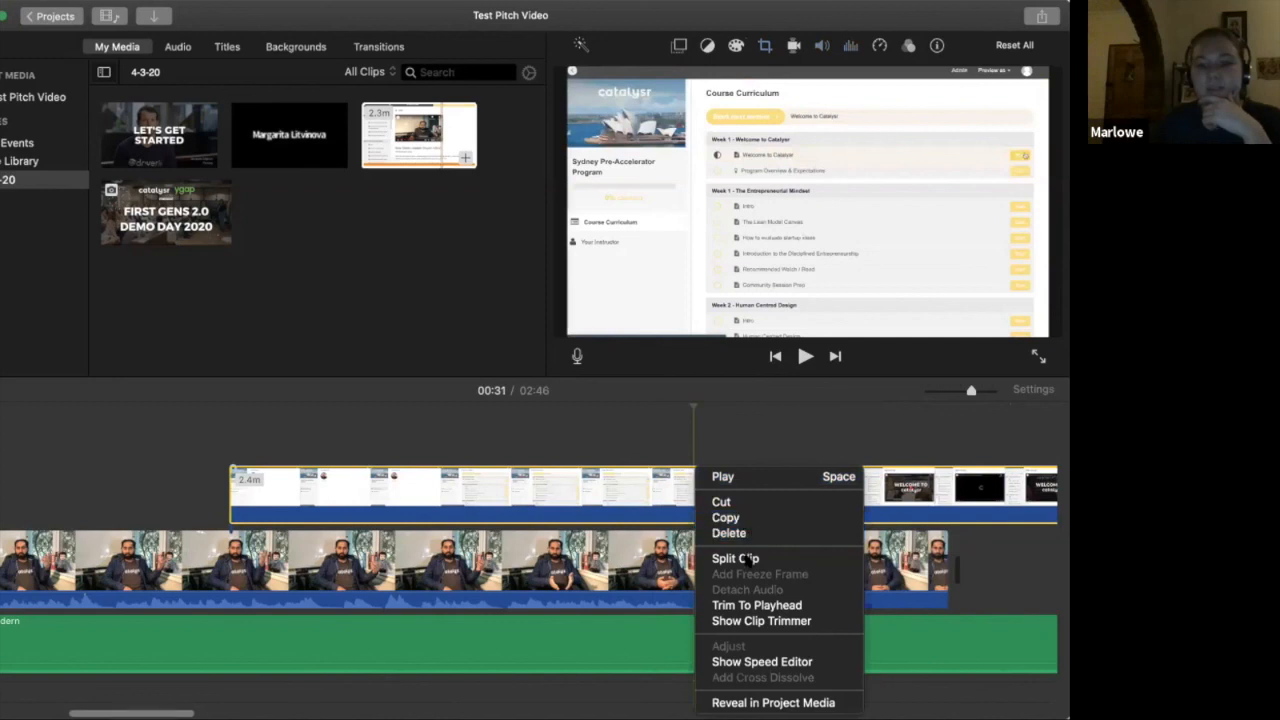
left_click(745, 557)
left_click(748, 515)
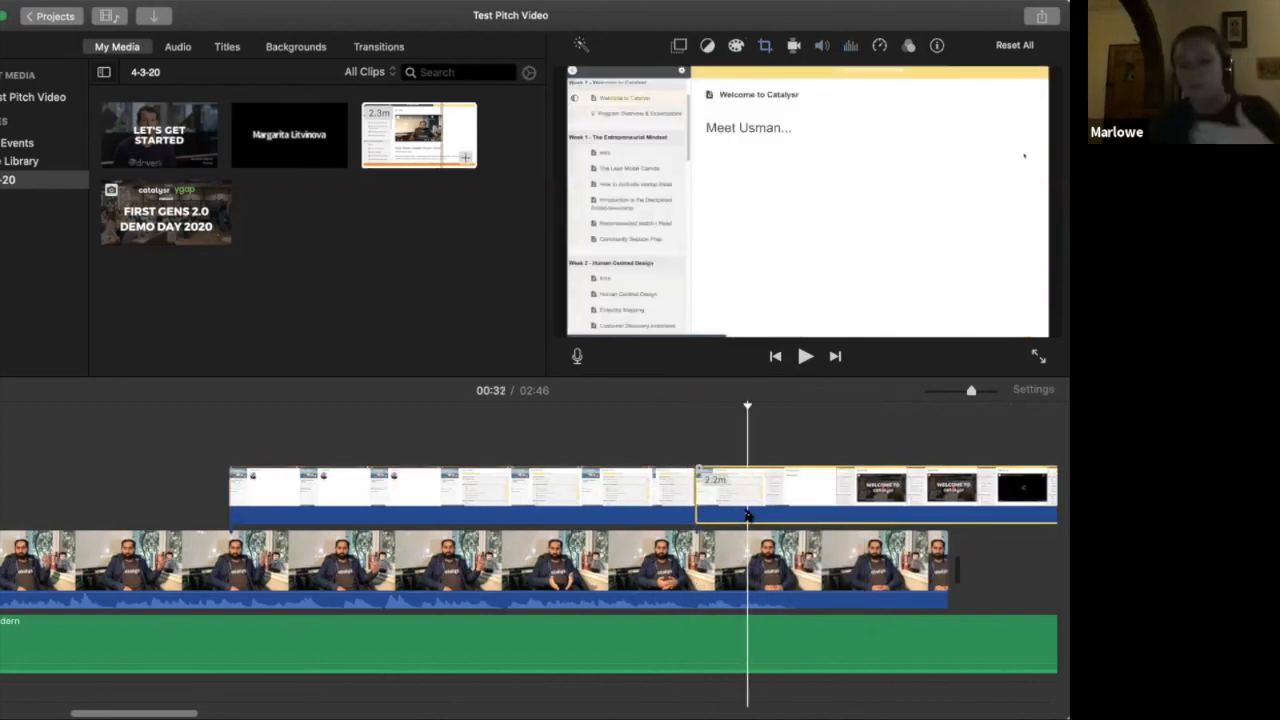
key("Delete")
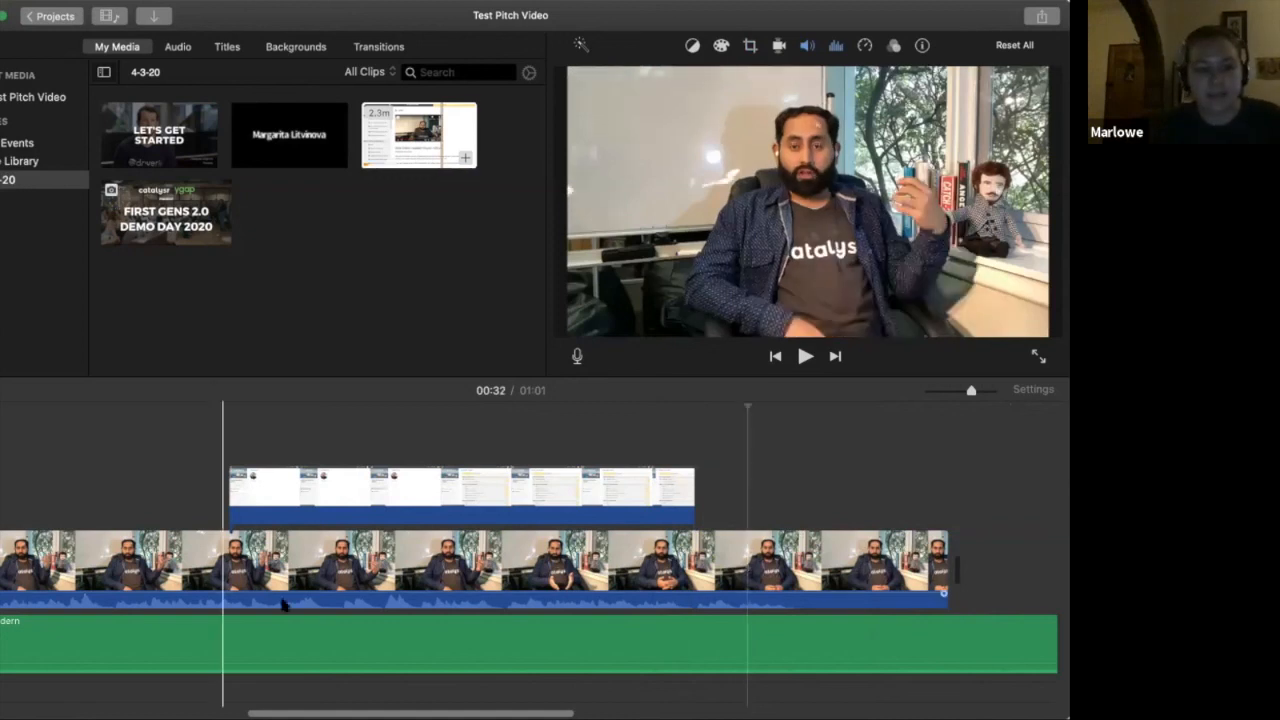
scroll(241, 560, "left", 5)
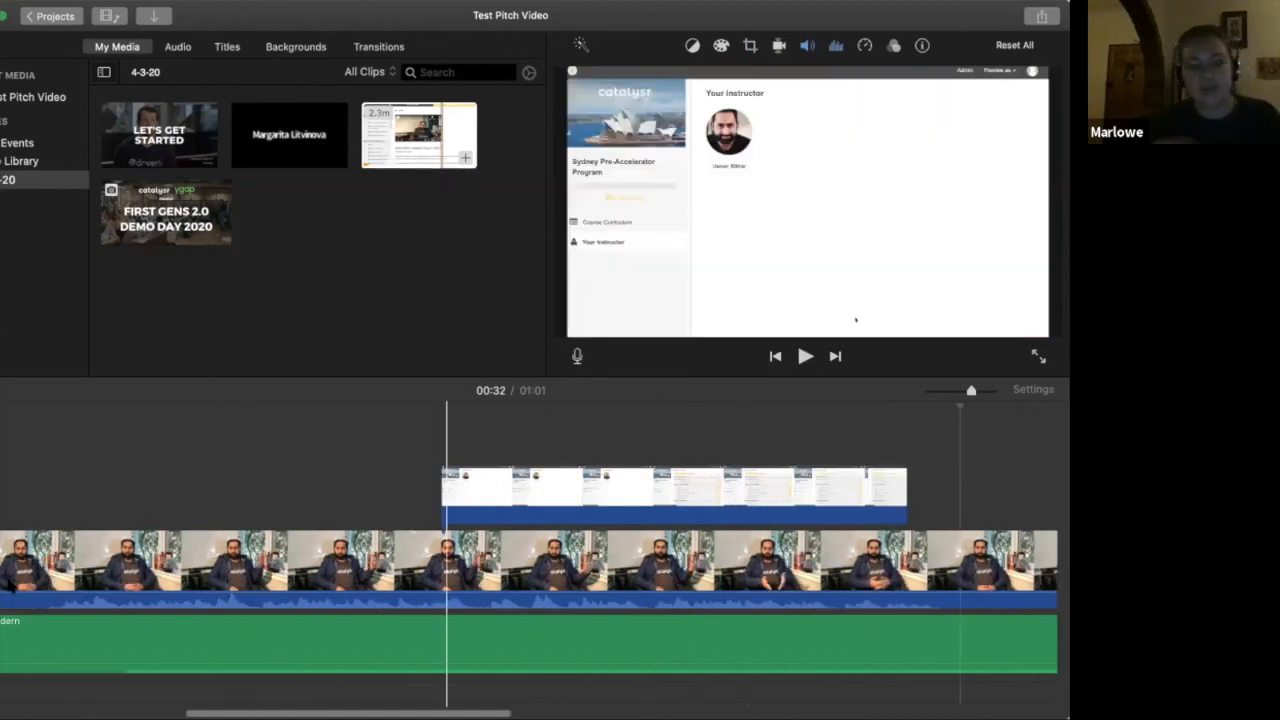
scroll(8, 585, "left", 8)
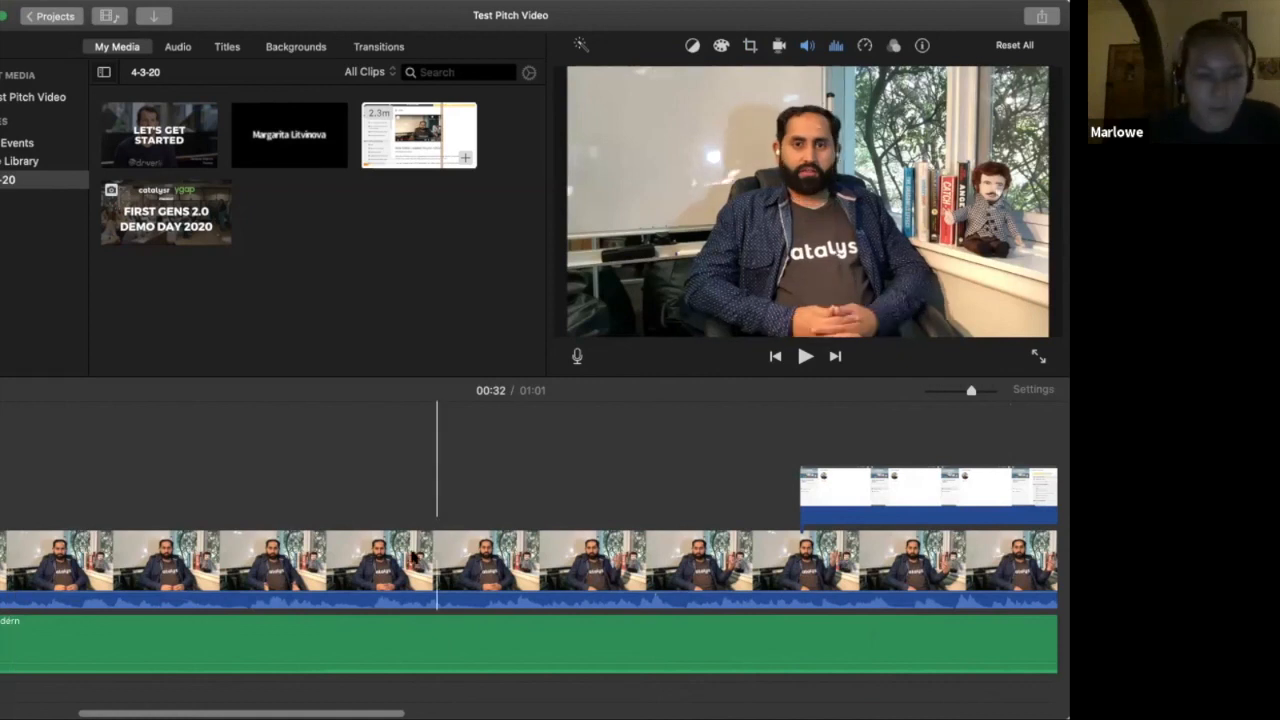
left_click(413, 556)
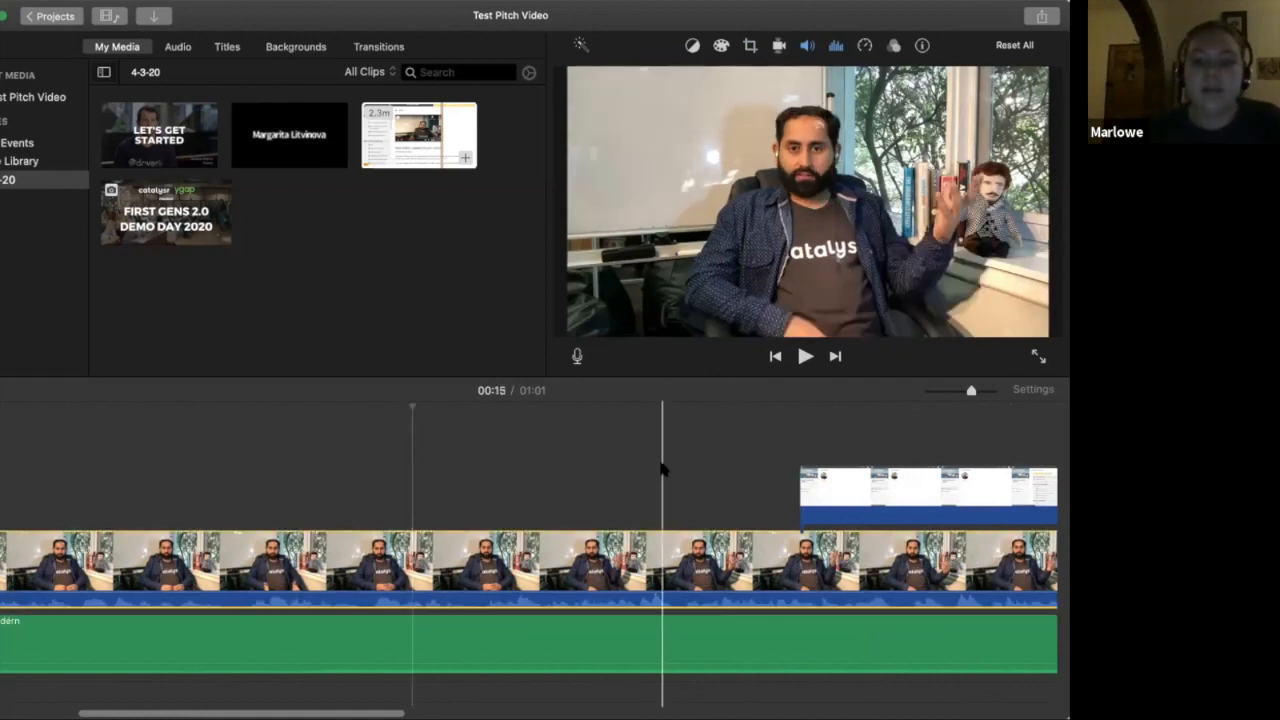
left_click(838, 500)
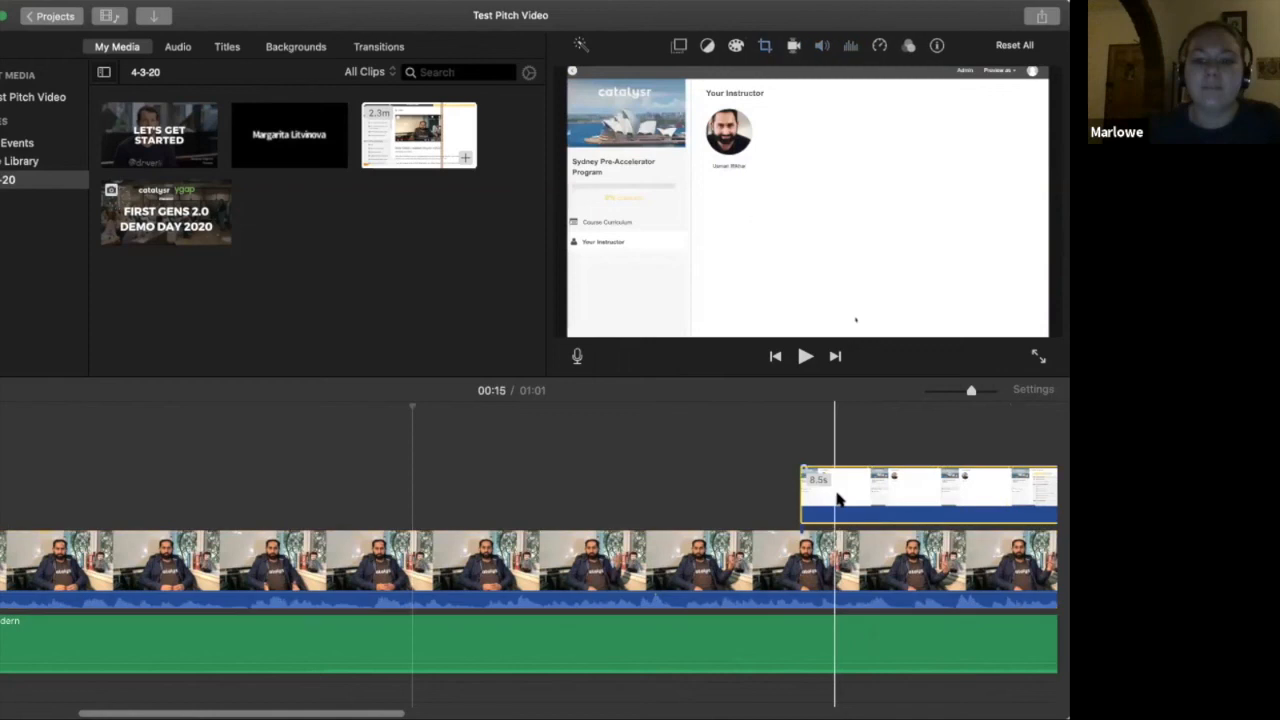
left_click(838, 500)
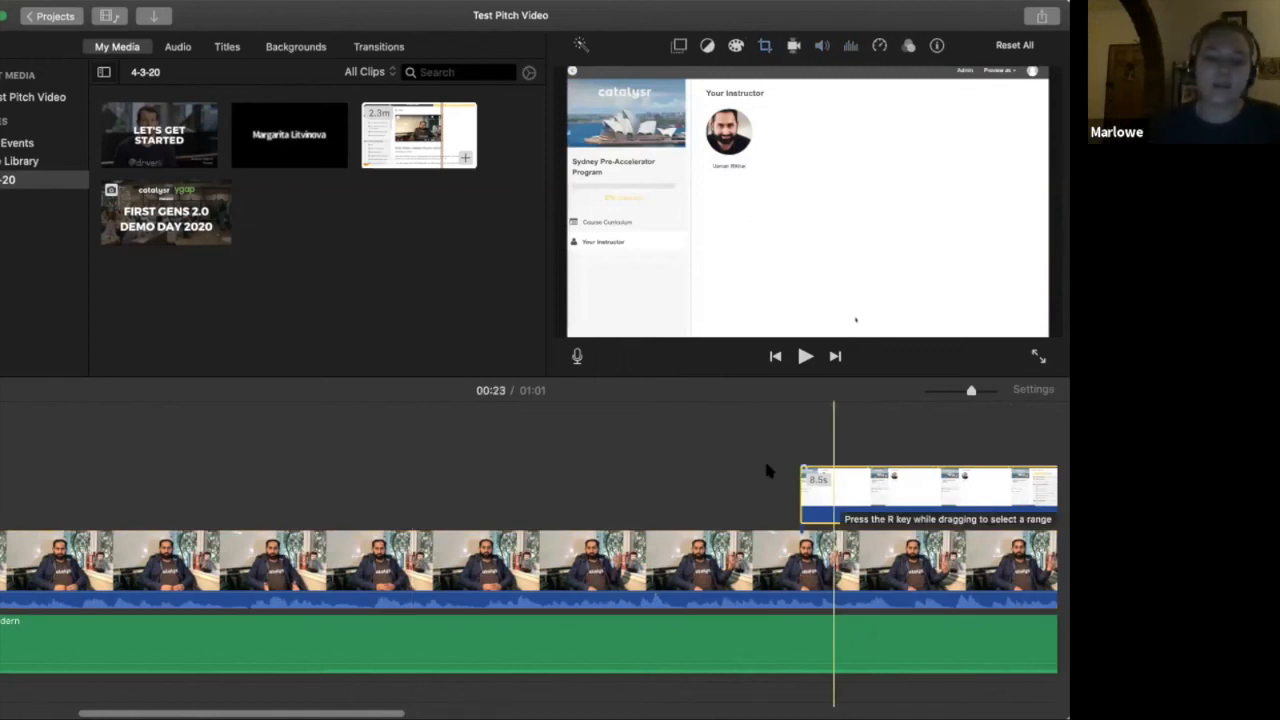
left_click(605, 421)
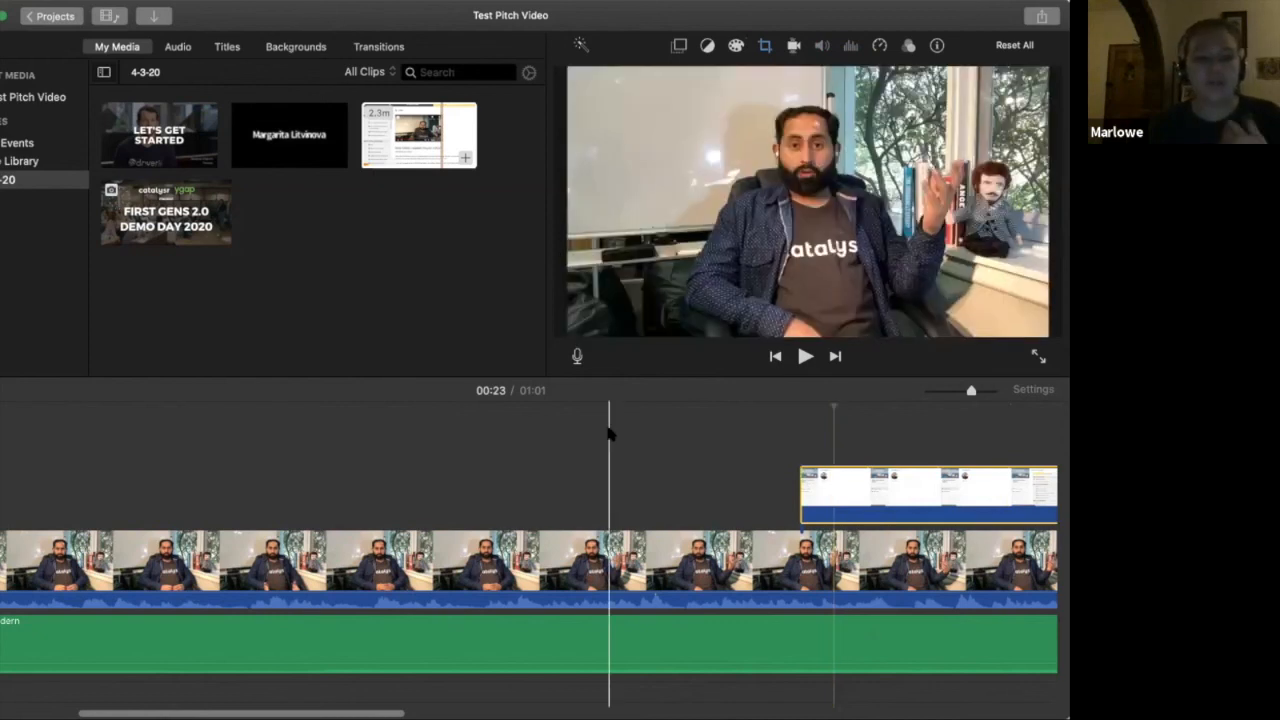
Detach the audio from the main footage clip and select the detached audio and the Modern track in turn
left_click(555, 541)
right_click(555, 541)
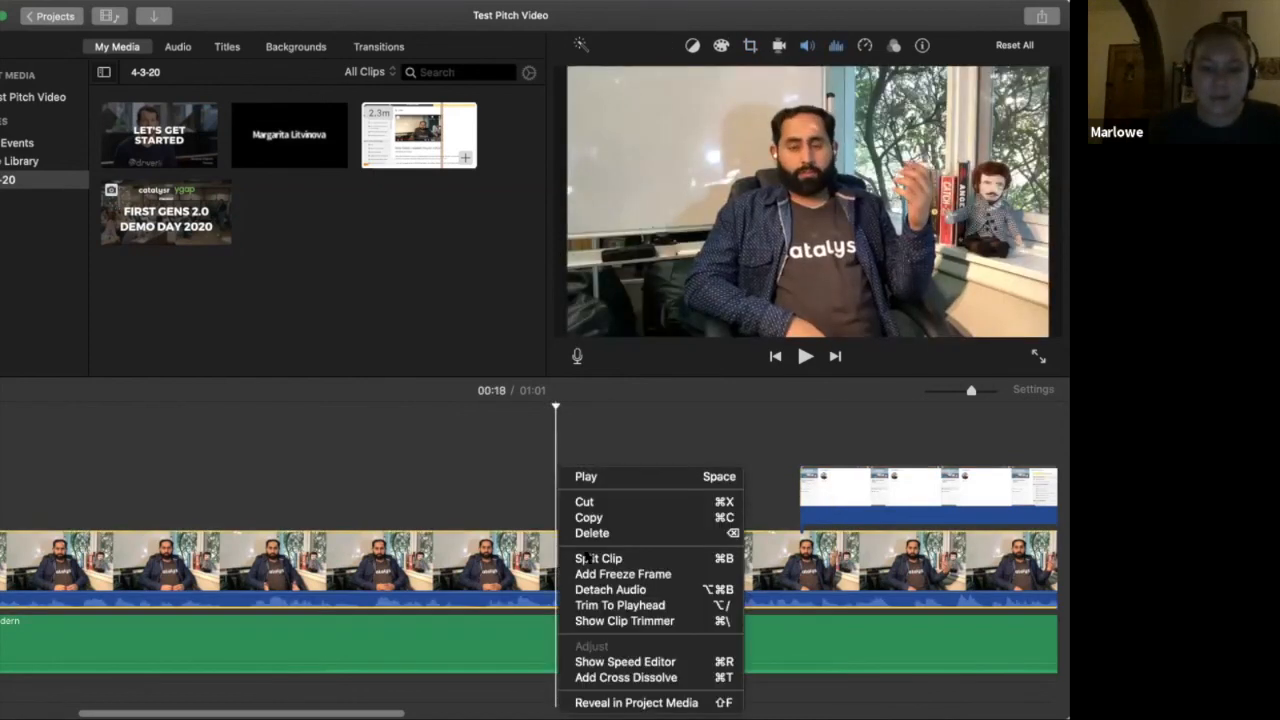
left_click(656, 595)
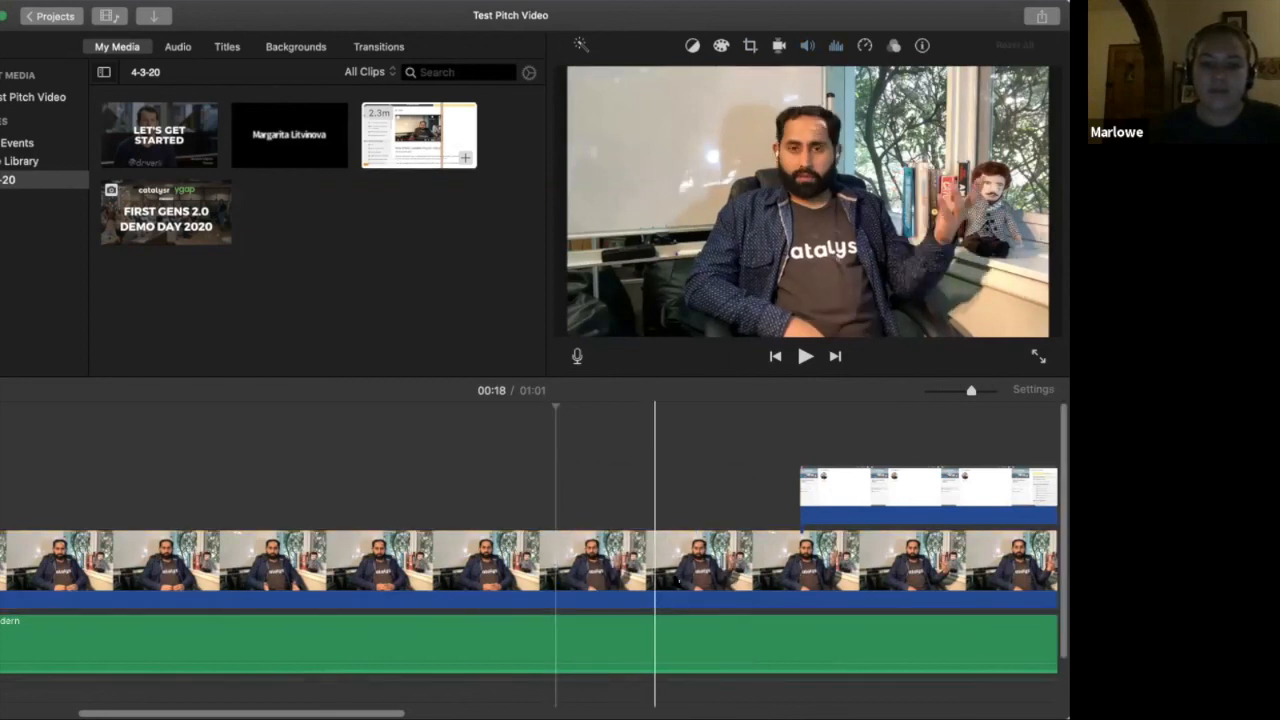
left_click(463, 590)
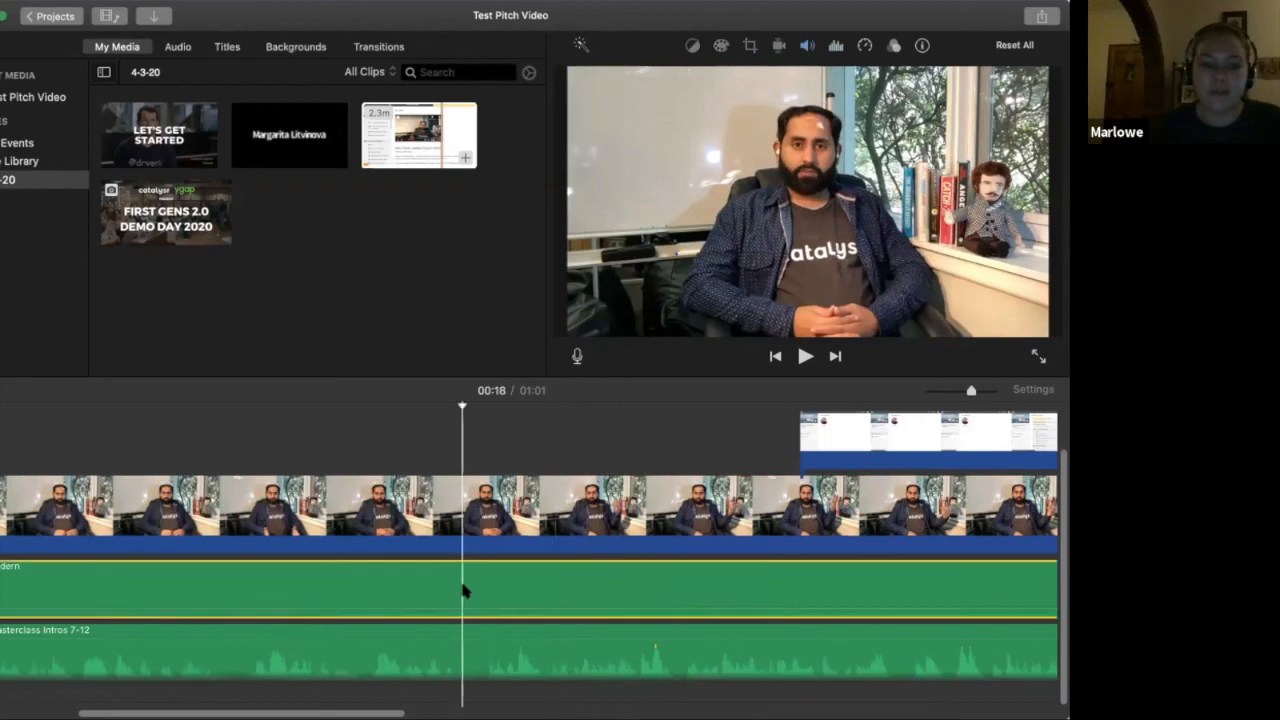
left_click(350, 645)
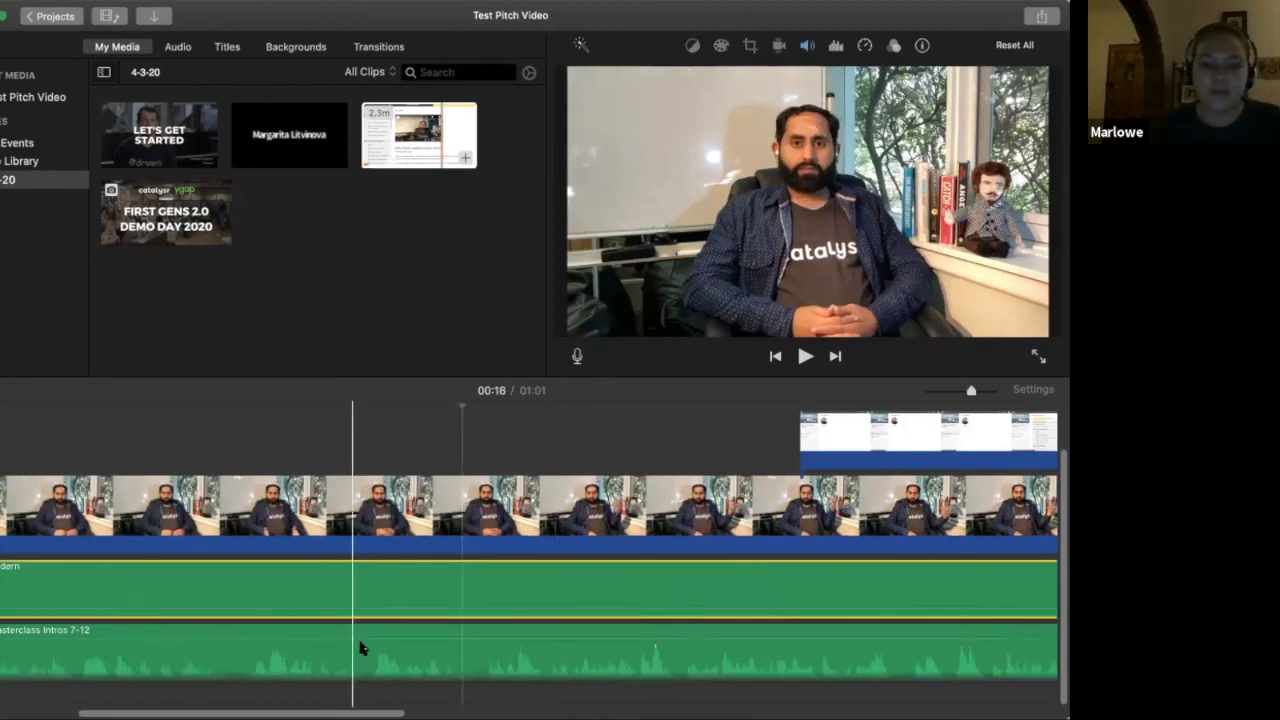
left_click(435, 587)
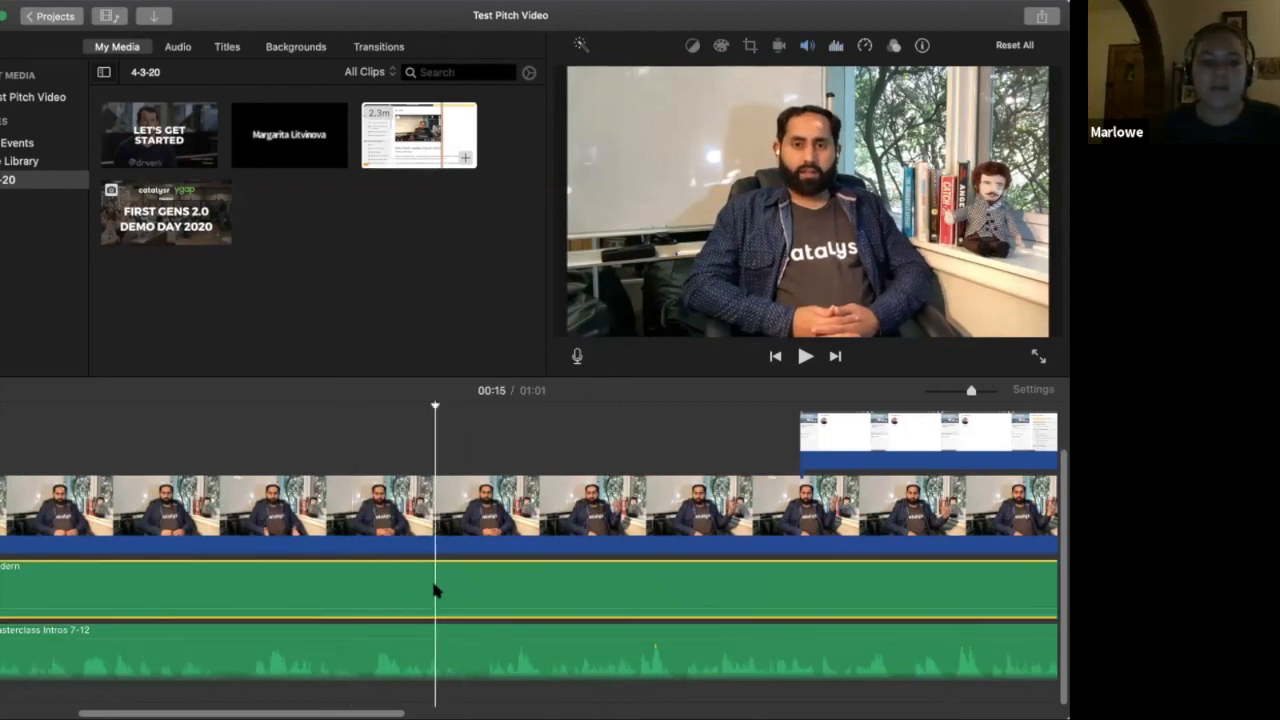